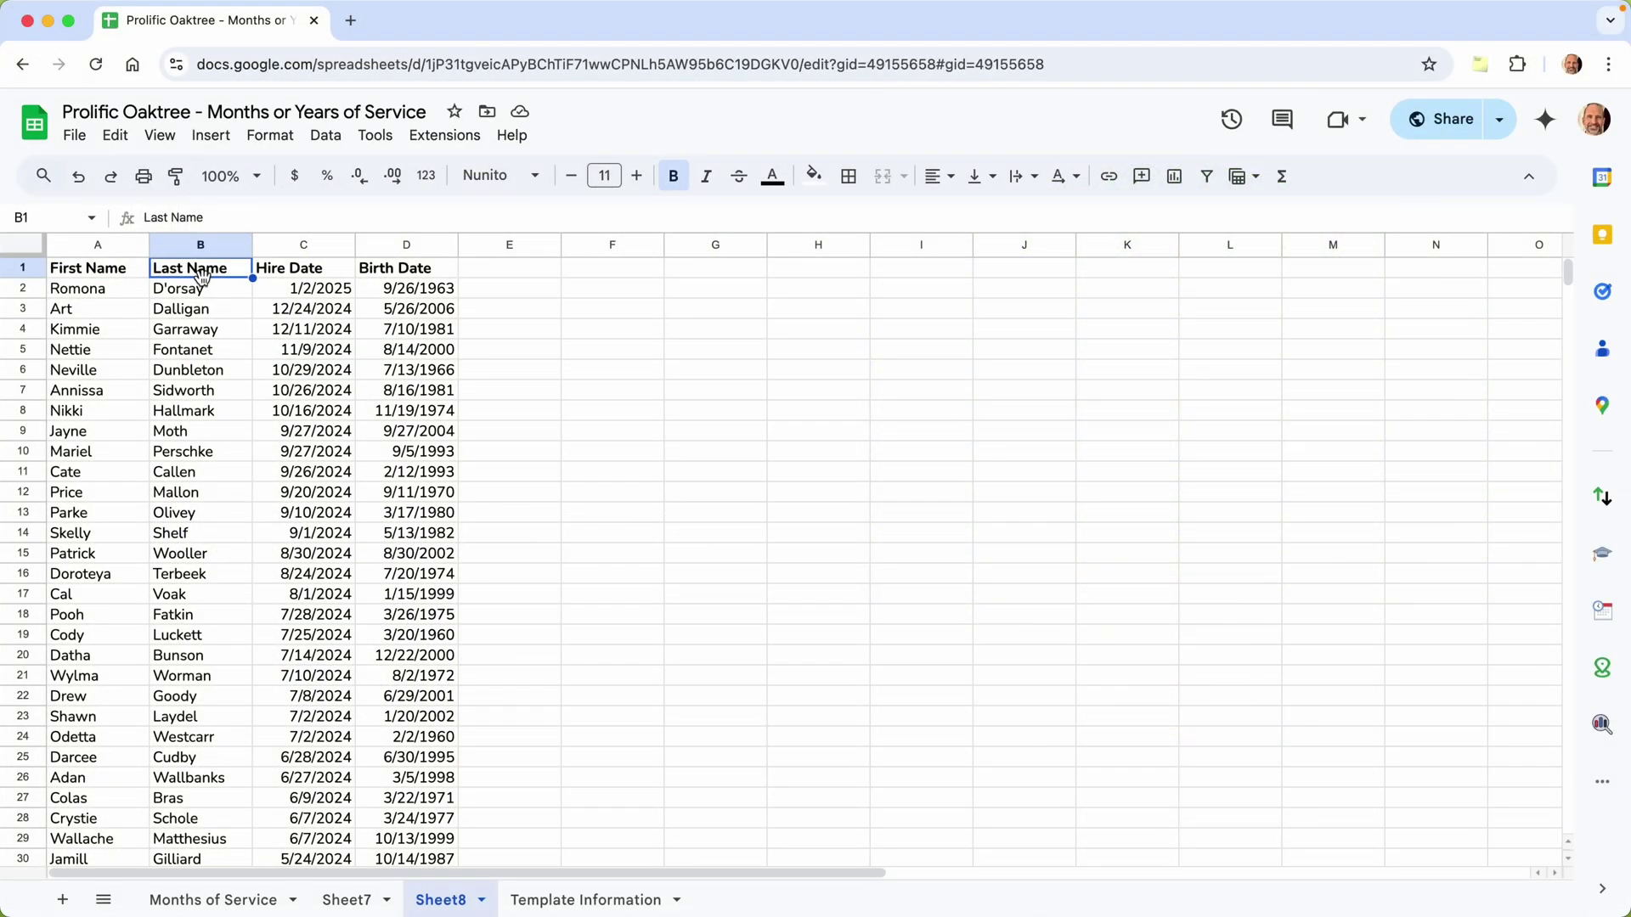
# - Review the table's headings, including Hire Date and Birth Date, and the first hire date 1/2/2025
pyautogui.click(298, 271)
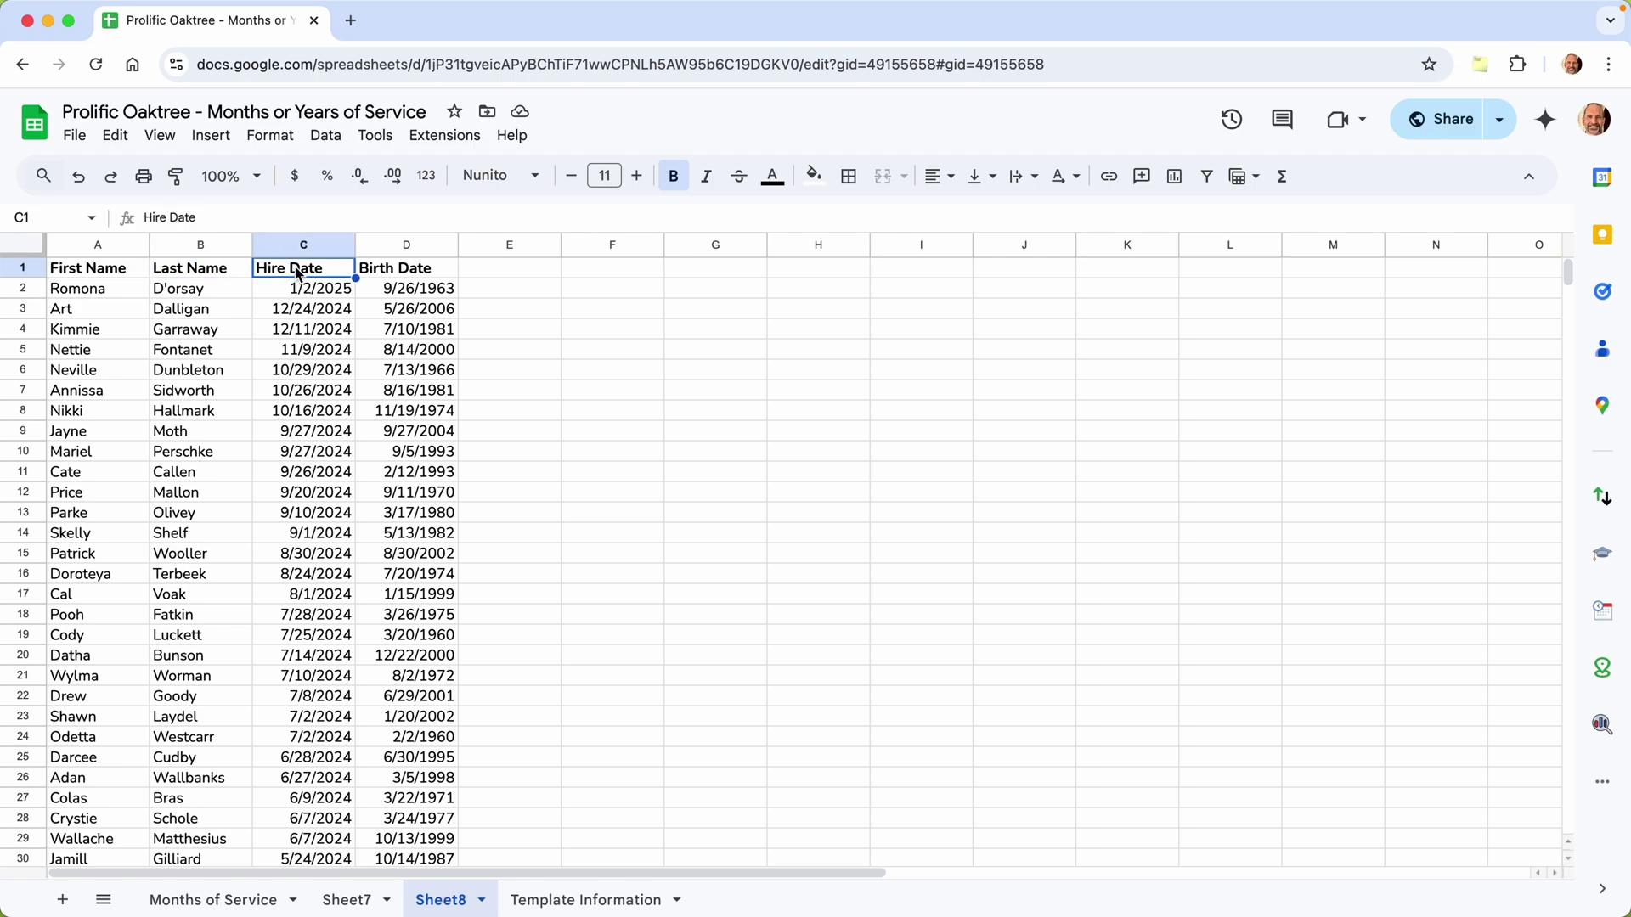
pyautogui.click(429, 272)
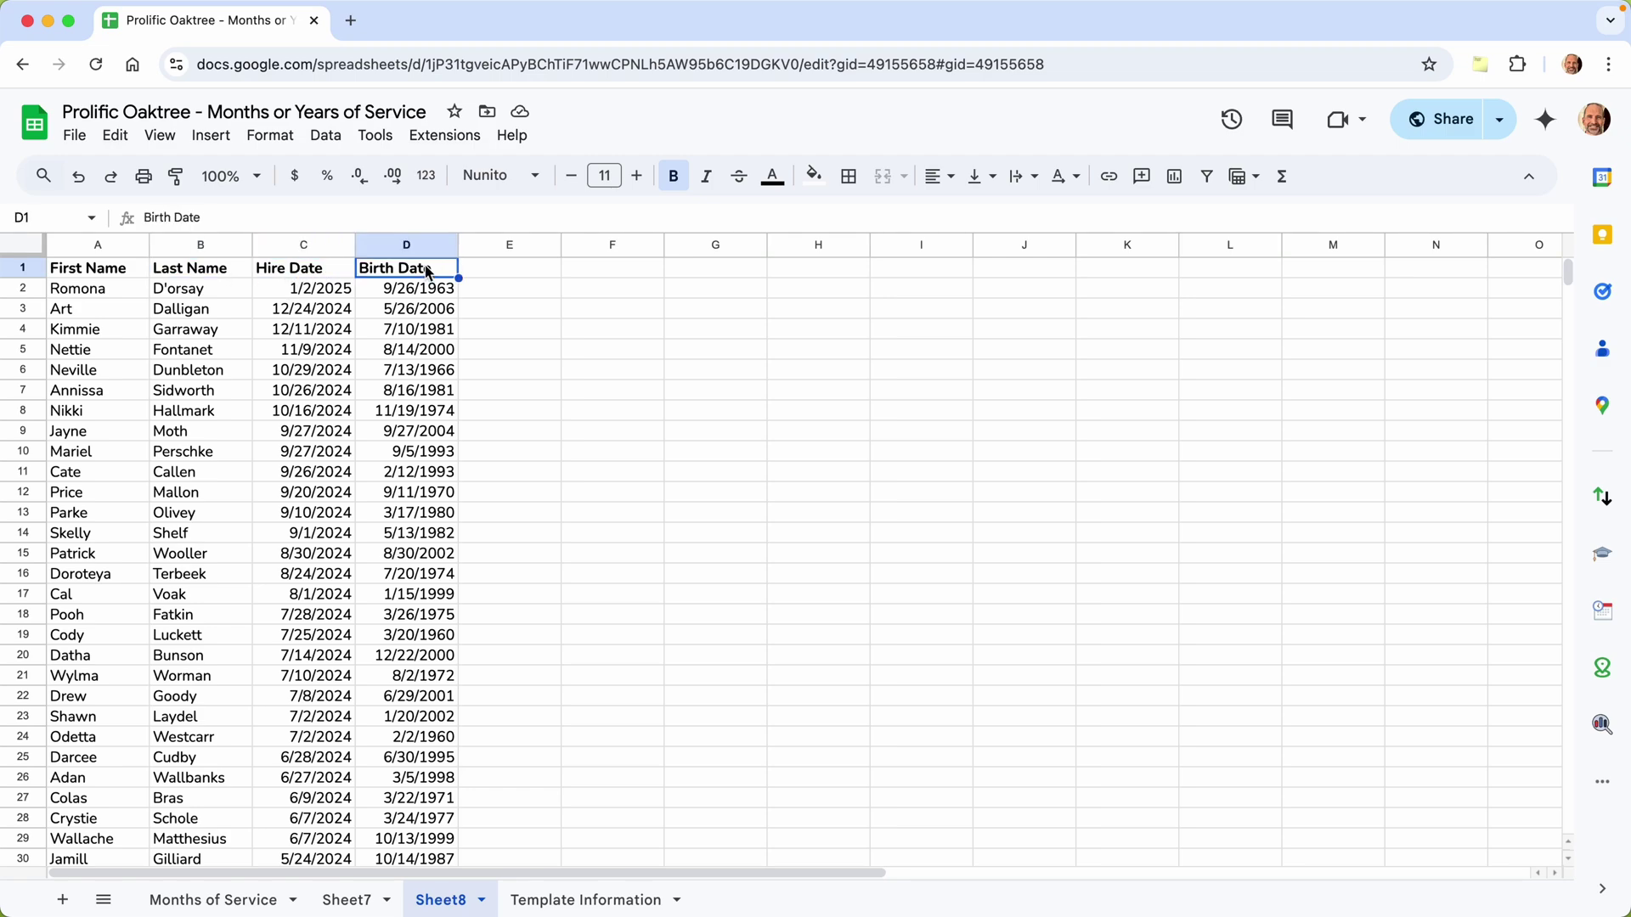
pyautogui.moveTo(429, 272); pyautogui.dragTo(110, 269)
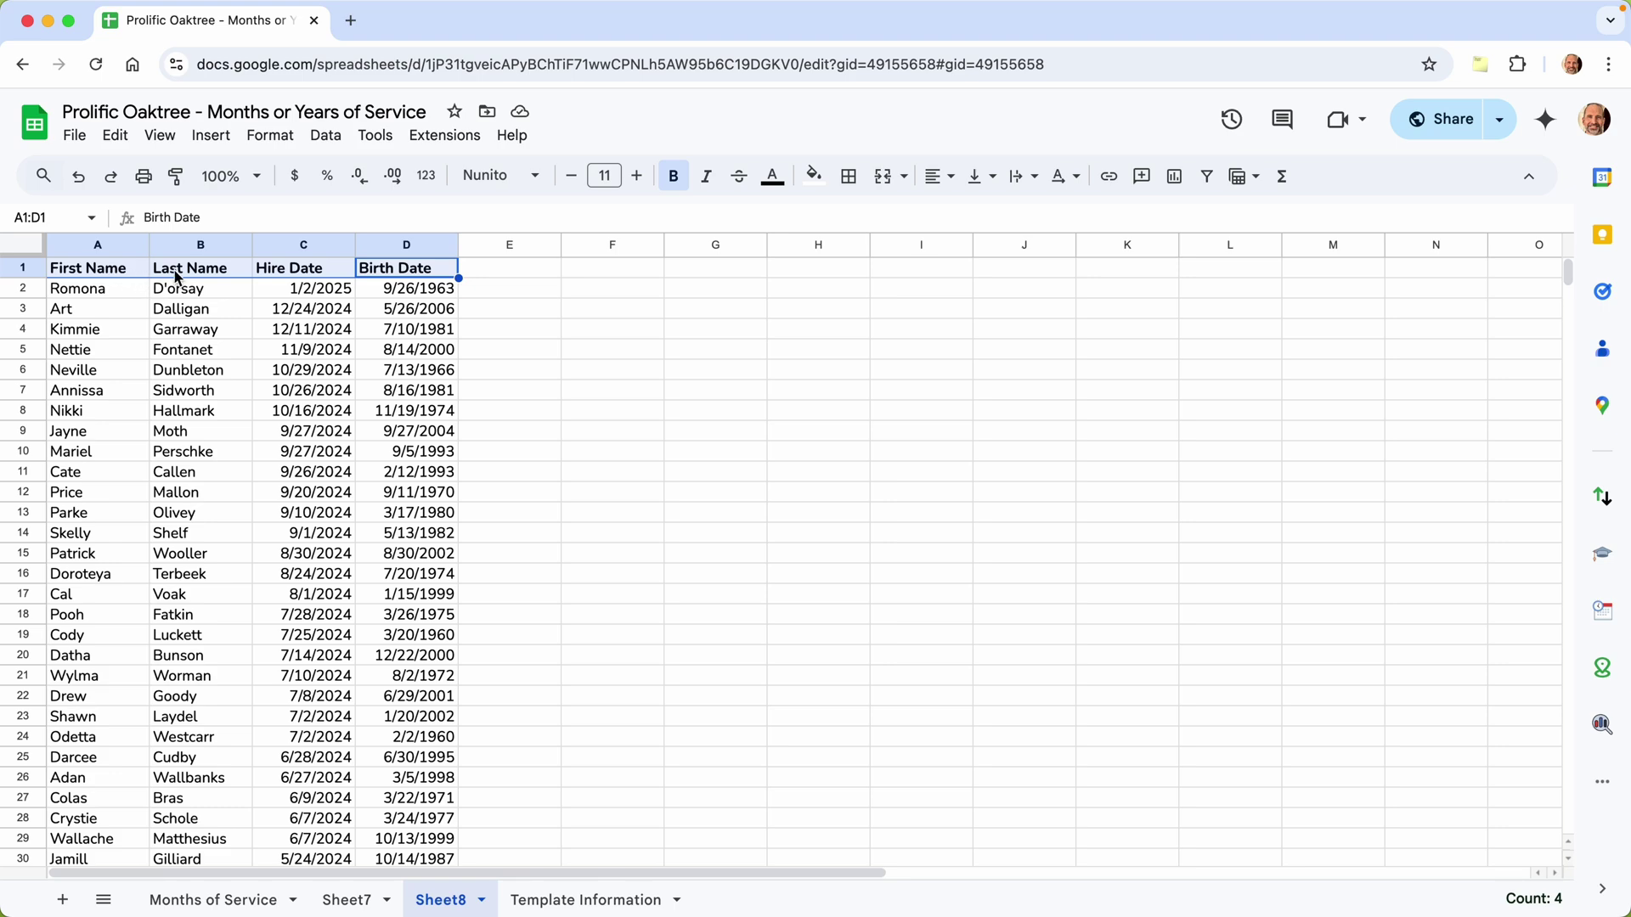
pyautogui.click(341, 293)
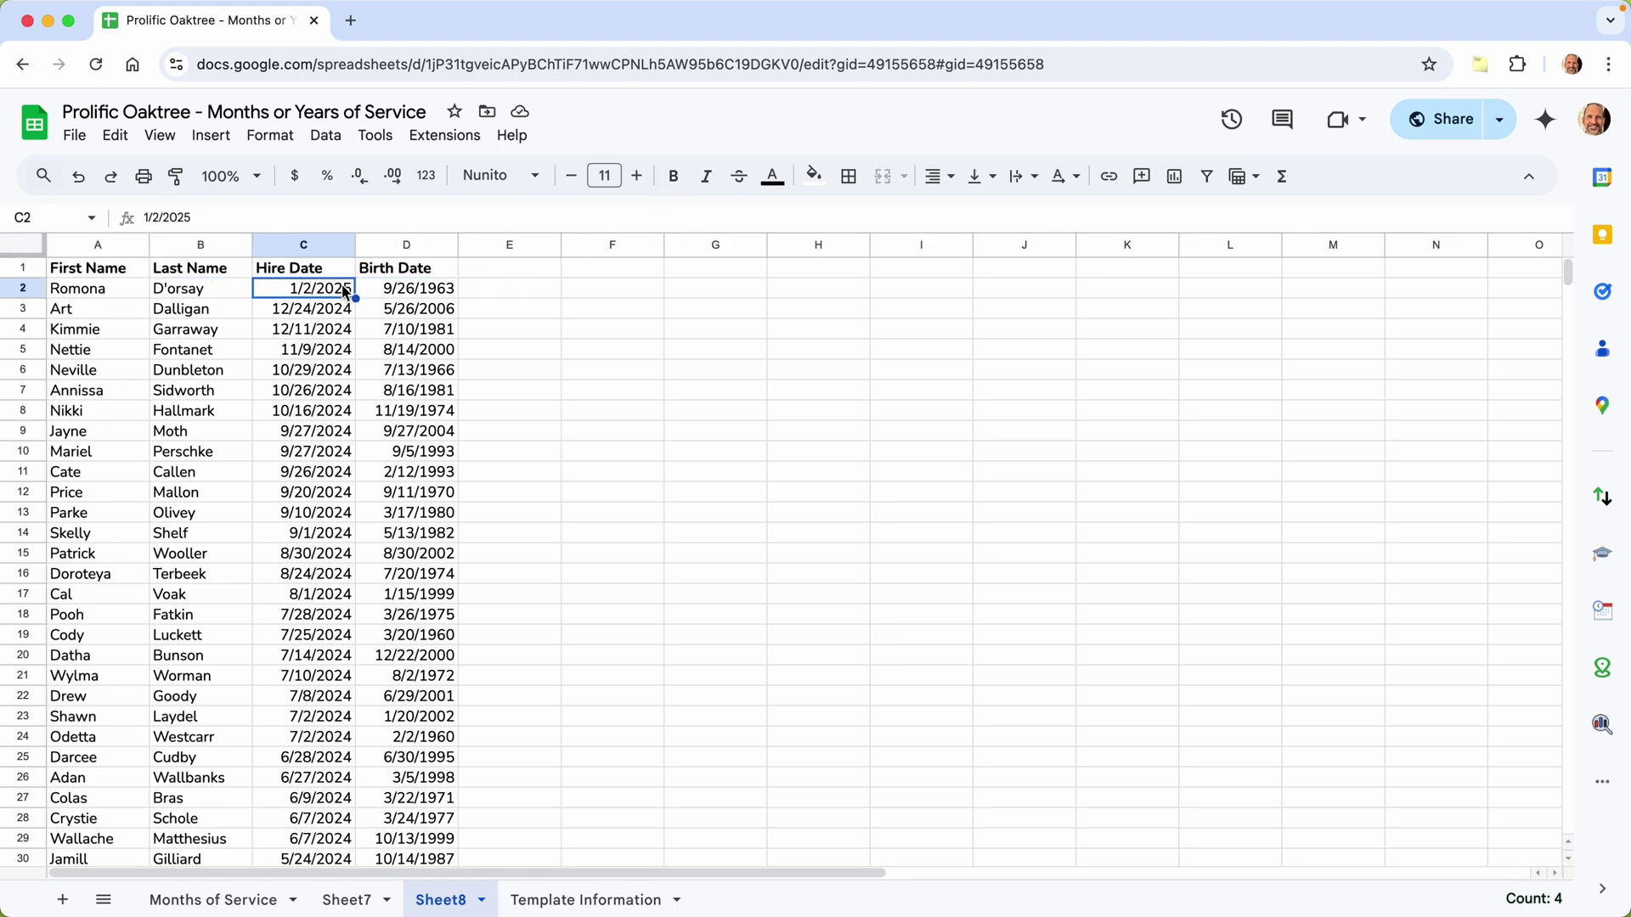
pyautogui.click(501, 274)
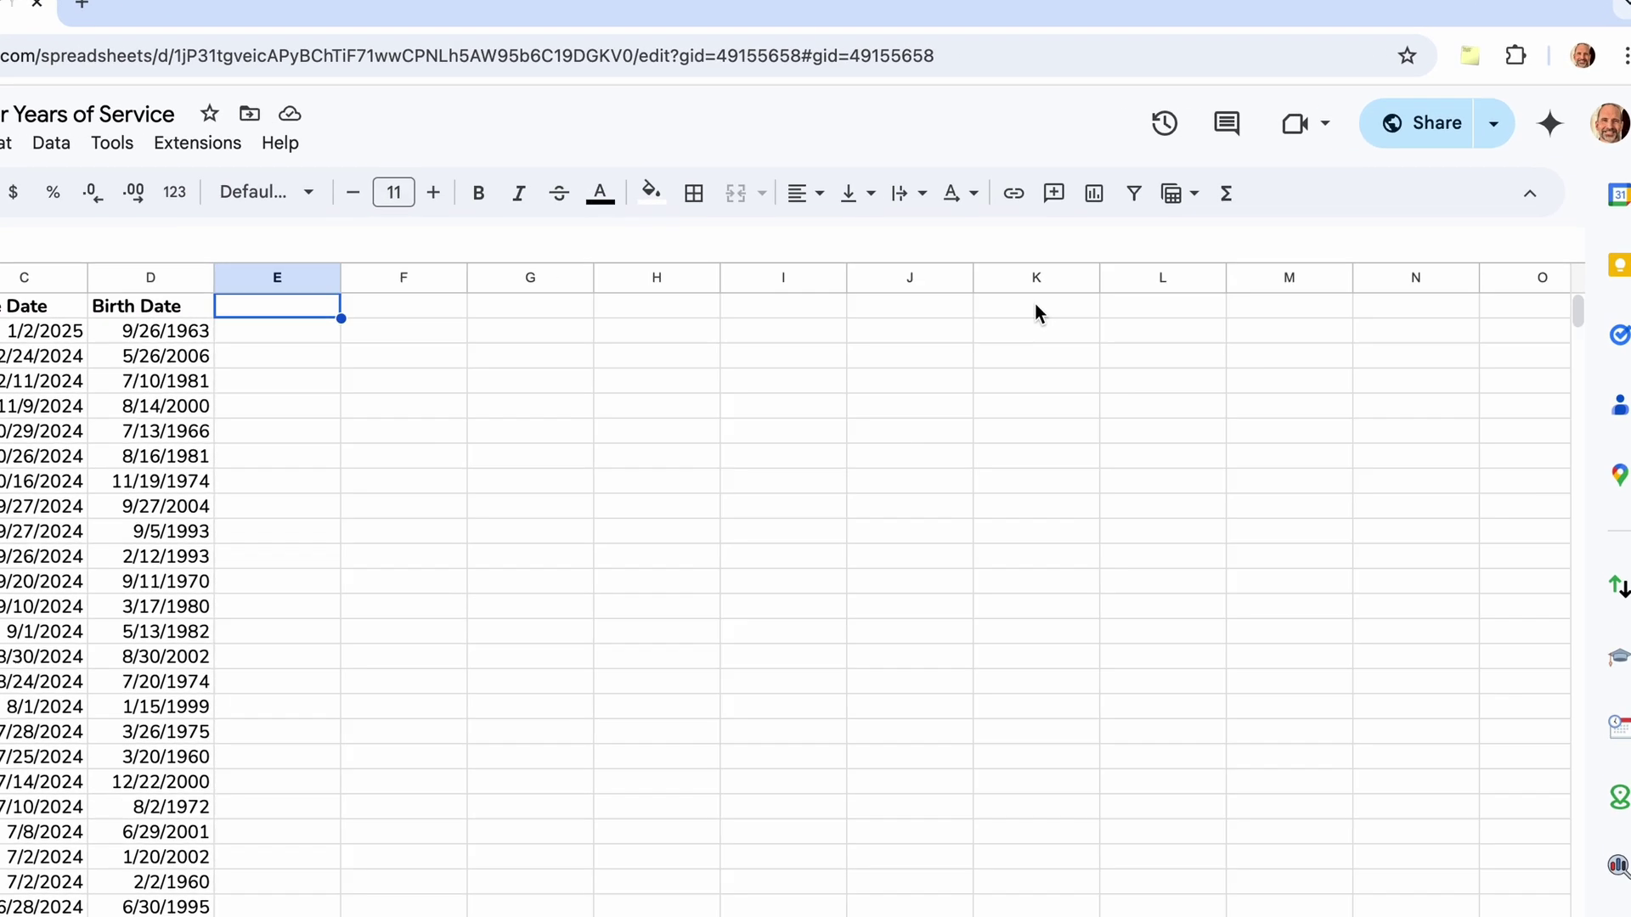
# - Enter a bold, right-aligned 'Date:' label in K1
pyautogui.click(1126, 267)
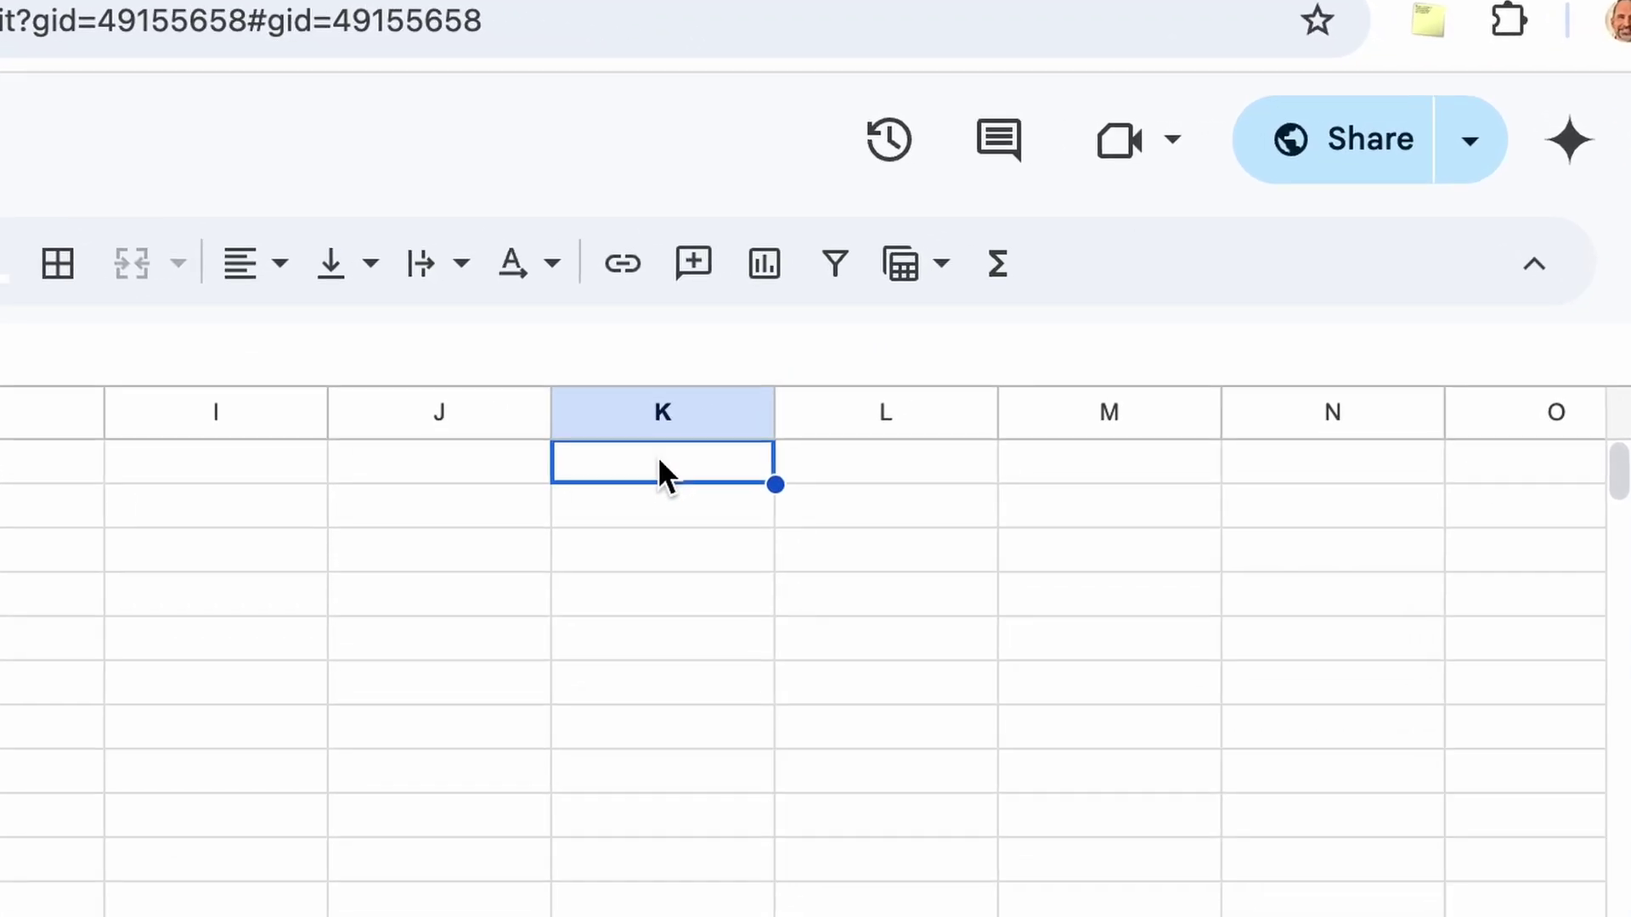
pyautogui.write('Date:')
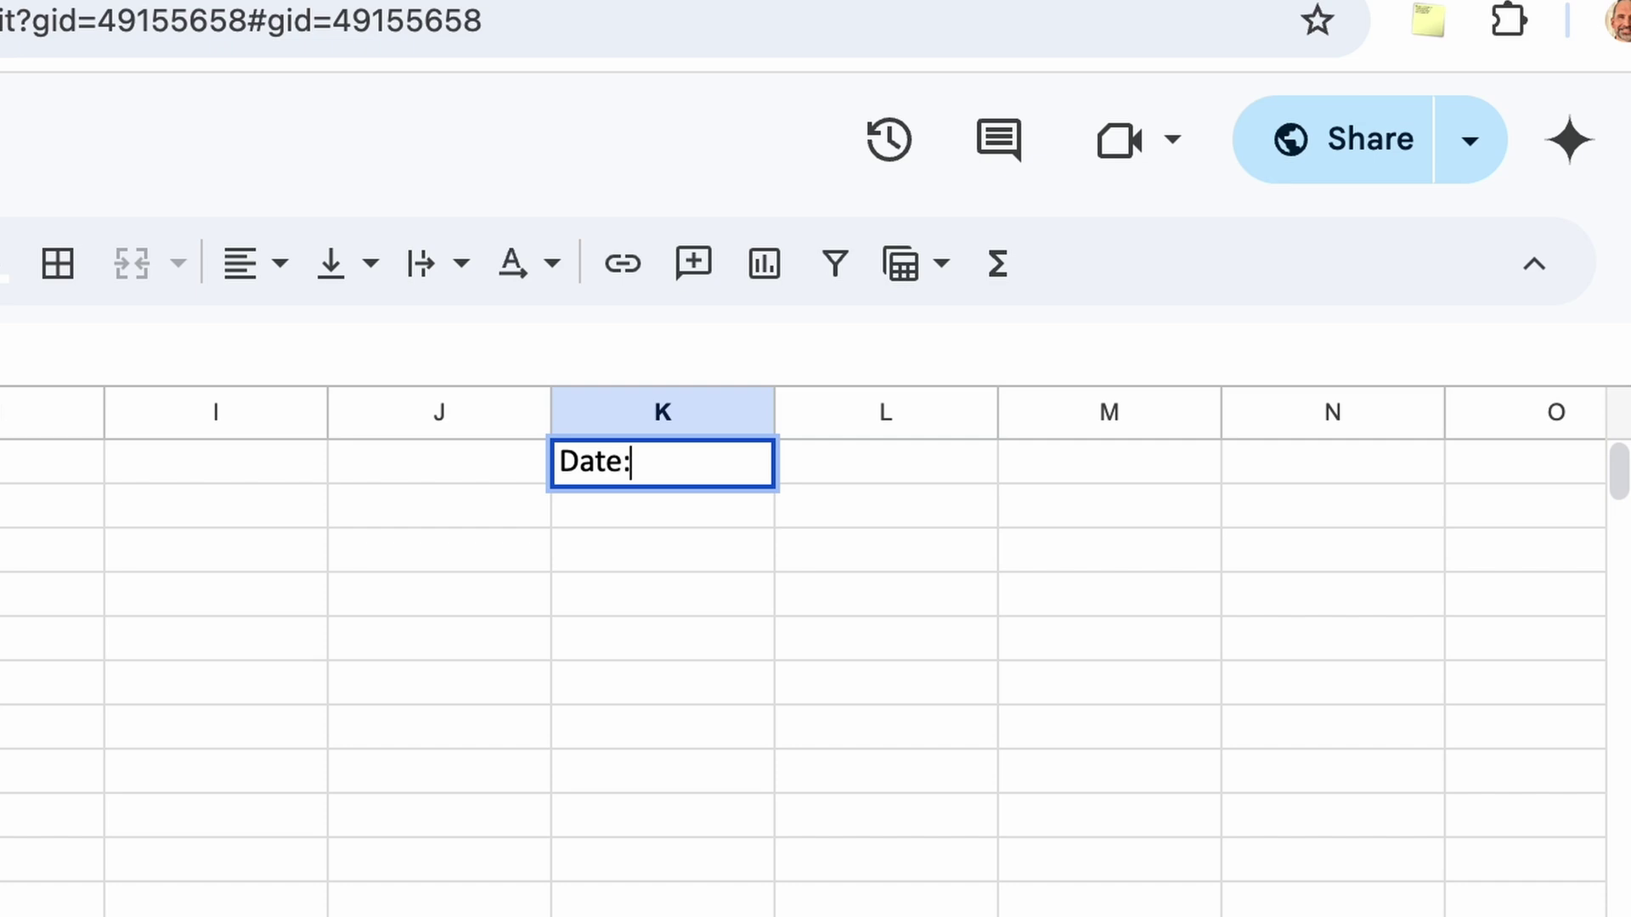
pyautogui.press('Tab')
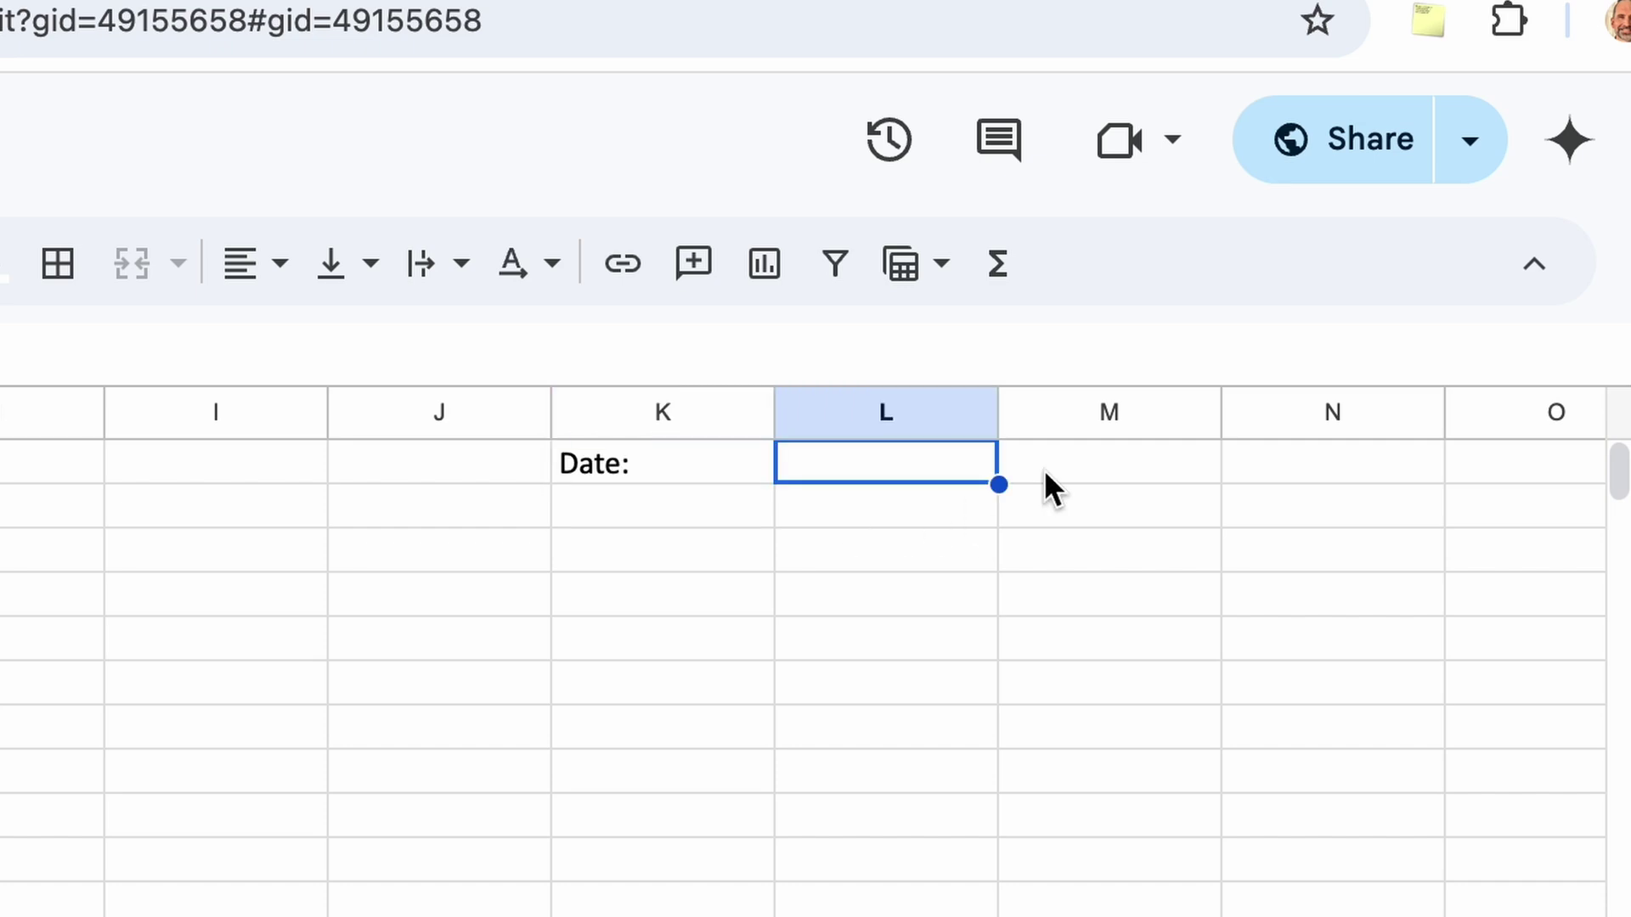
pyautogui.click(655, 466)
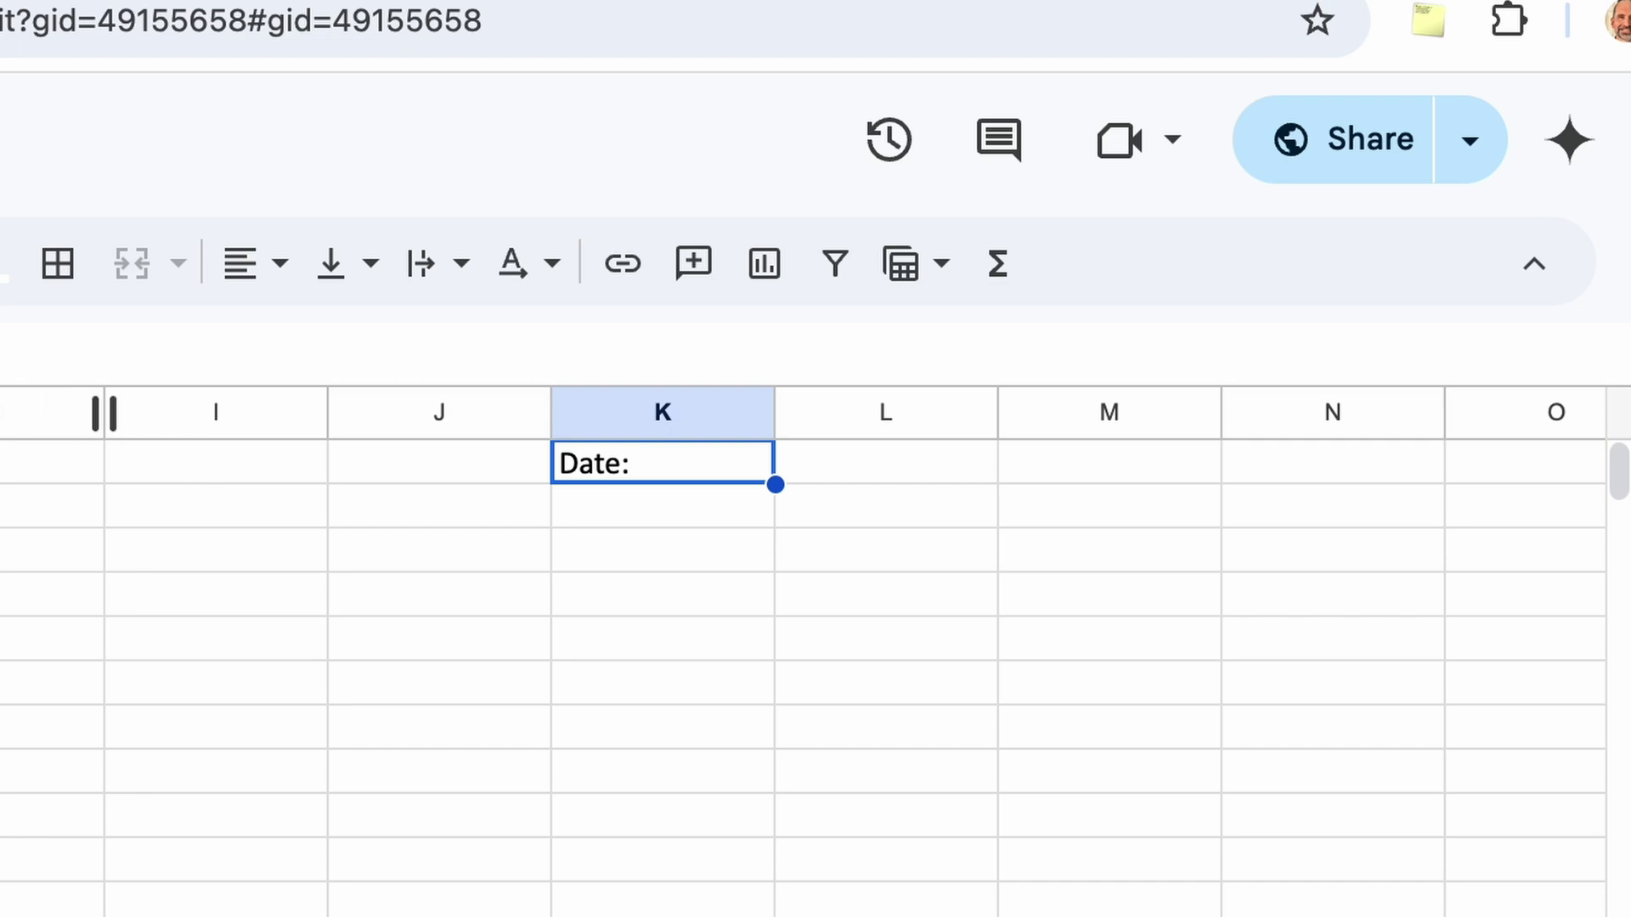
pyautogui.press('super+b')
pyautogui.click(229, 270)
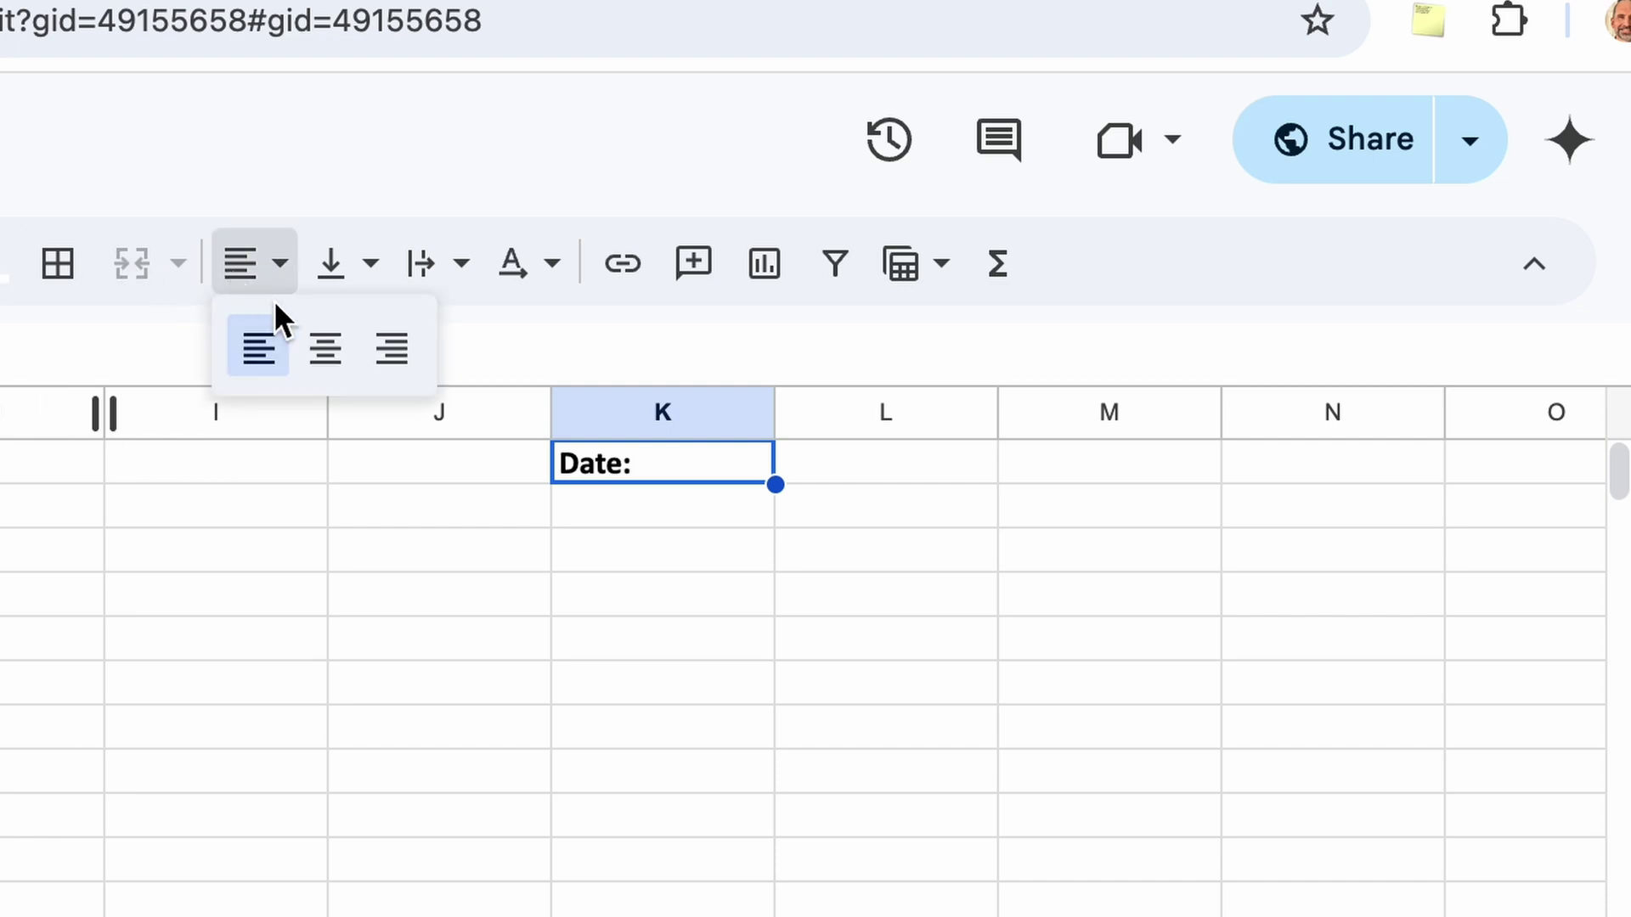
pyautogui.click(374, 340)
# - Enter the reference date 1/1/25 in L1 and check the date cell
pyautogui.click(895, 474)
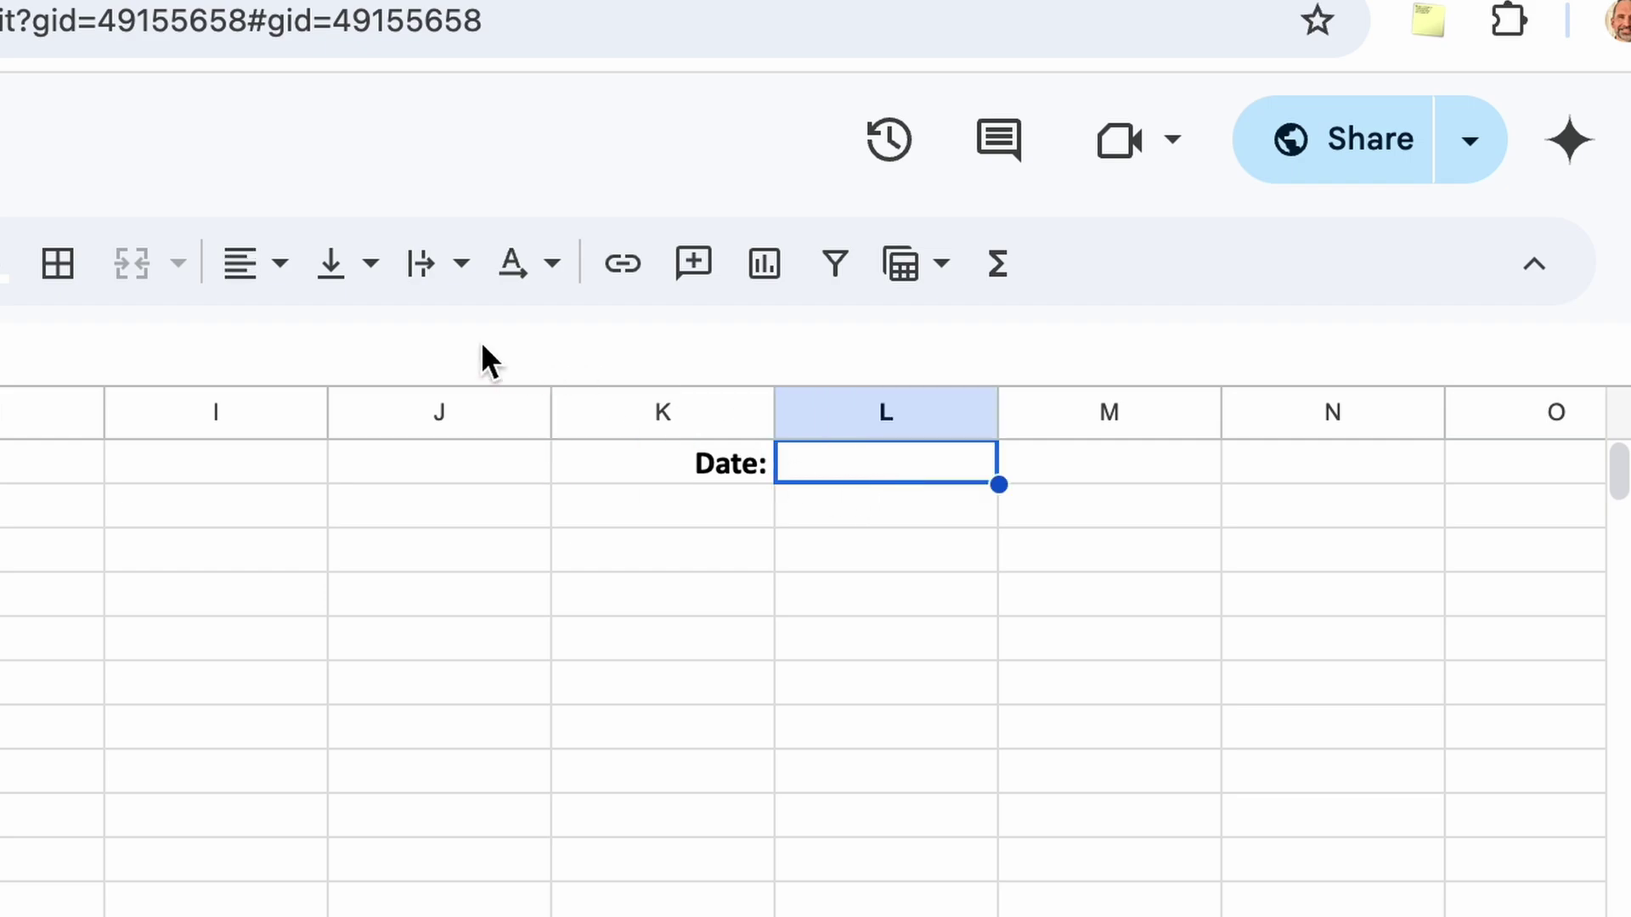
pyautogui.write('1/1/')
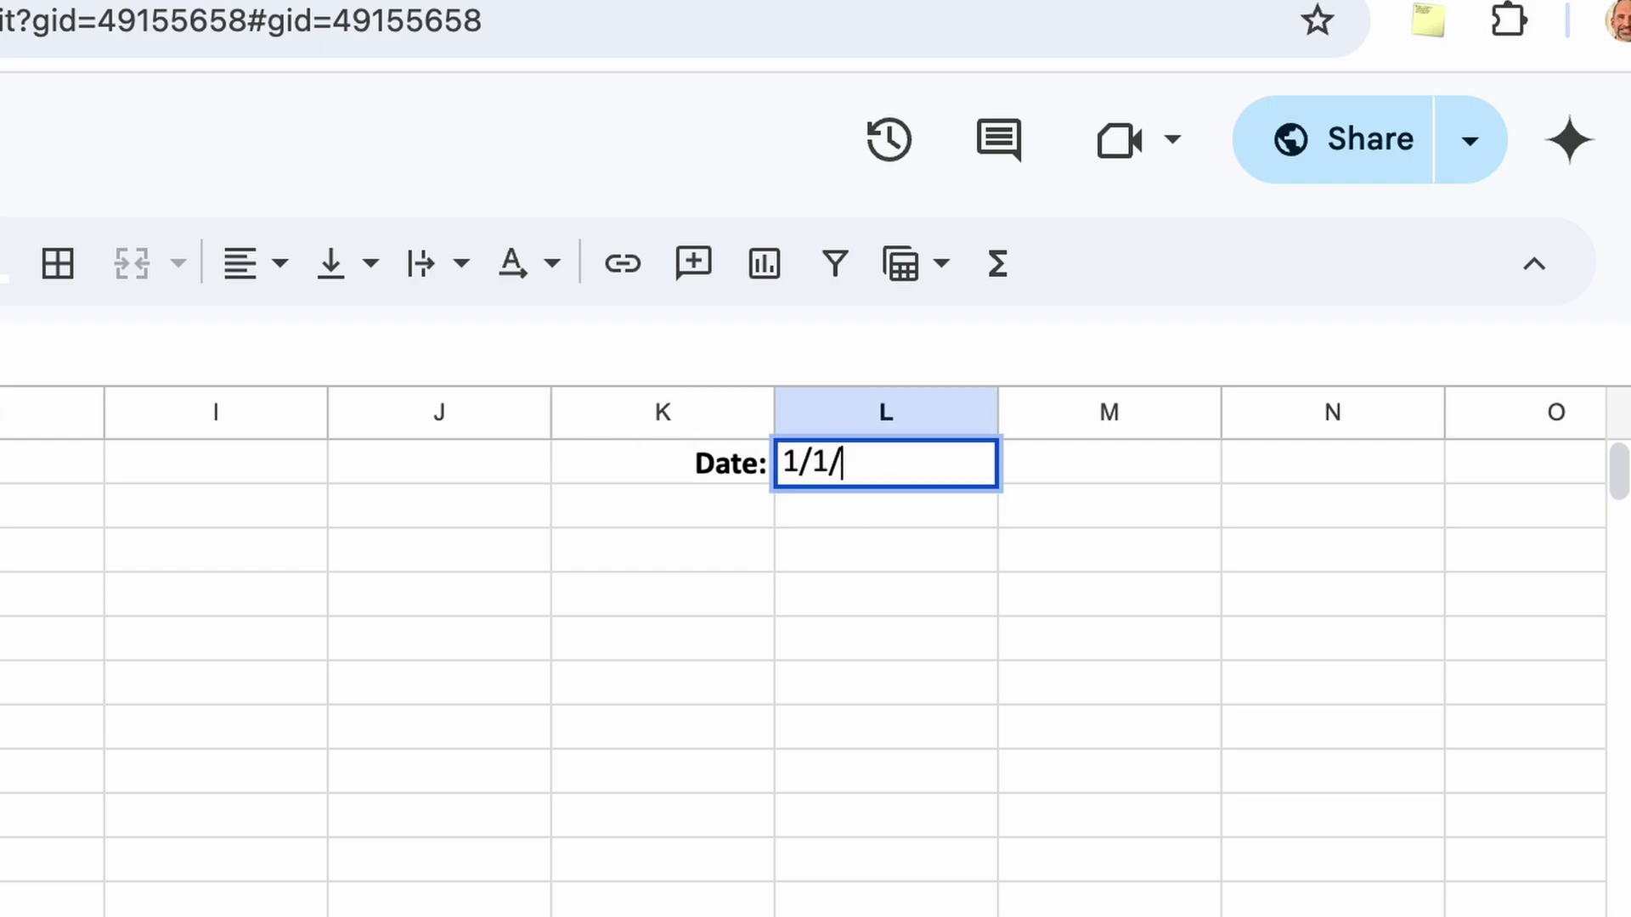
pyautogui.write('25')
pyautogui.press('Return')
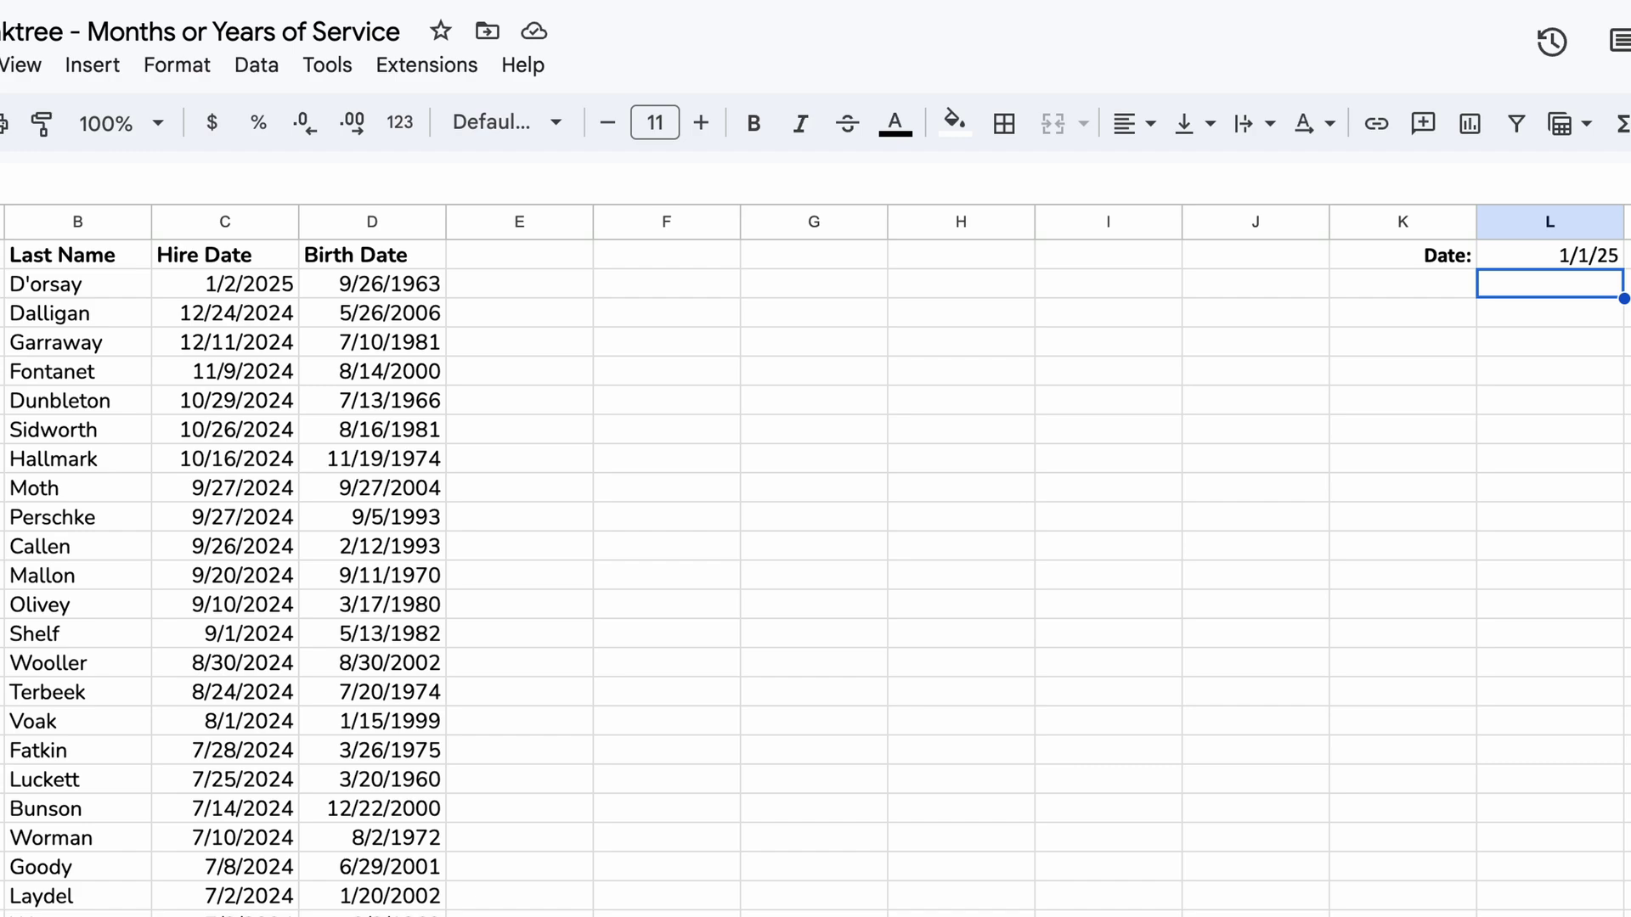
pyautogui.click(1521, 262)
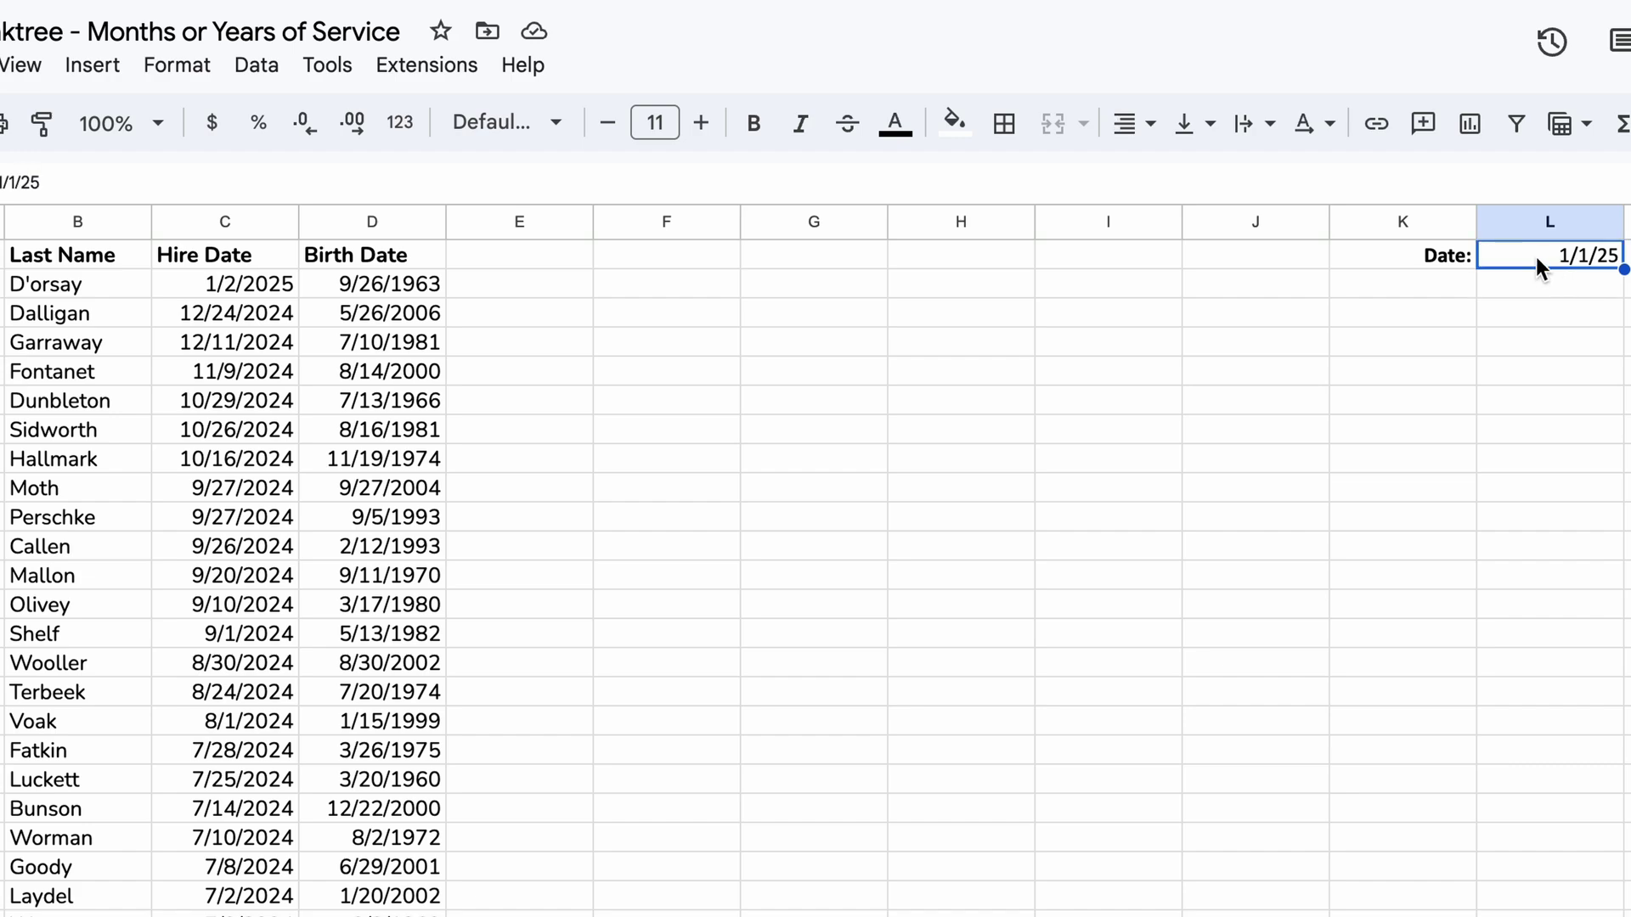
pyautogui.click(1537, 272)
pyautogui.click(1540, 259)
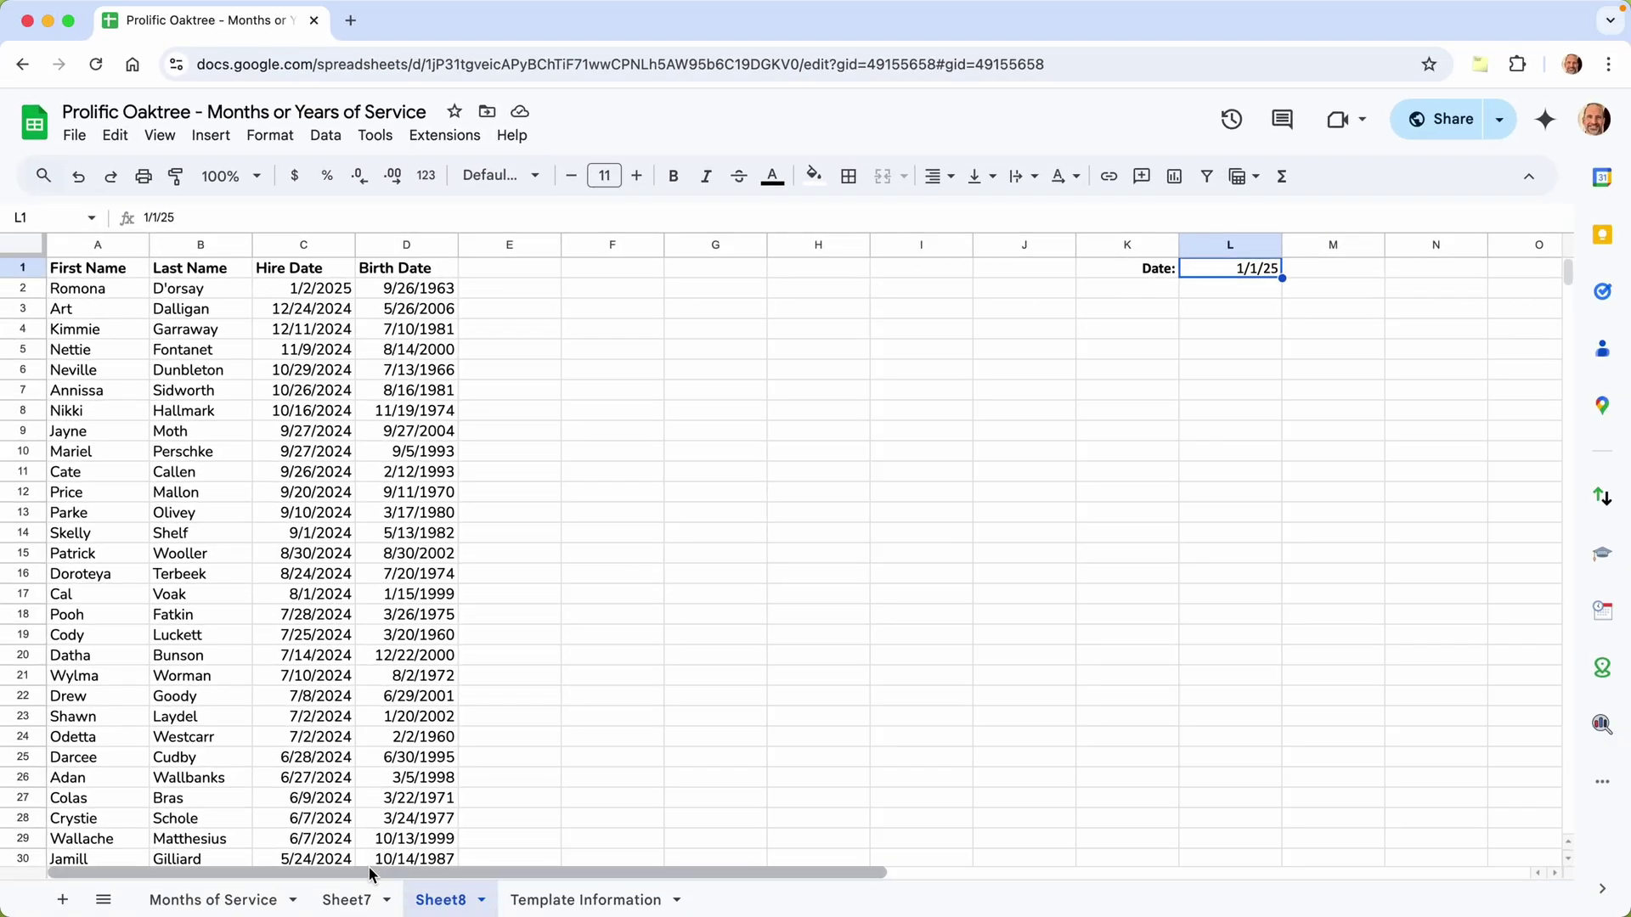
pyautogui.click(365, 897)
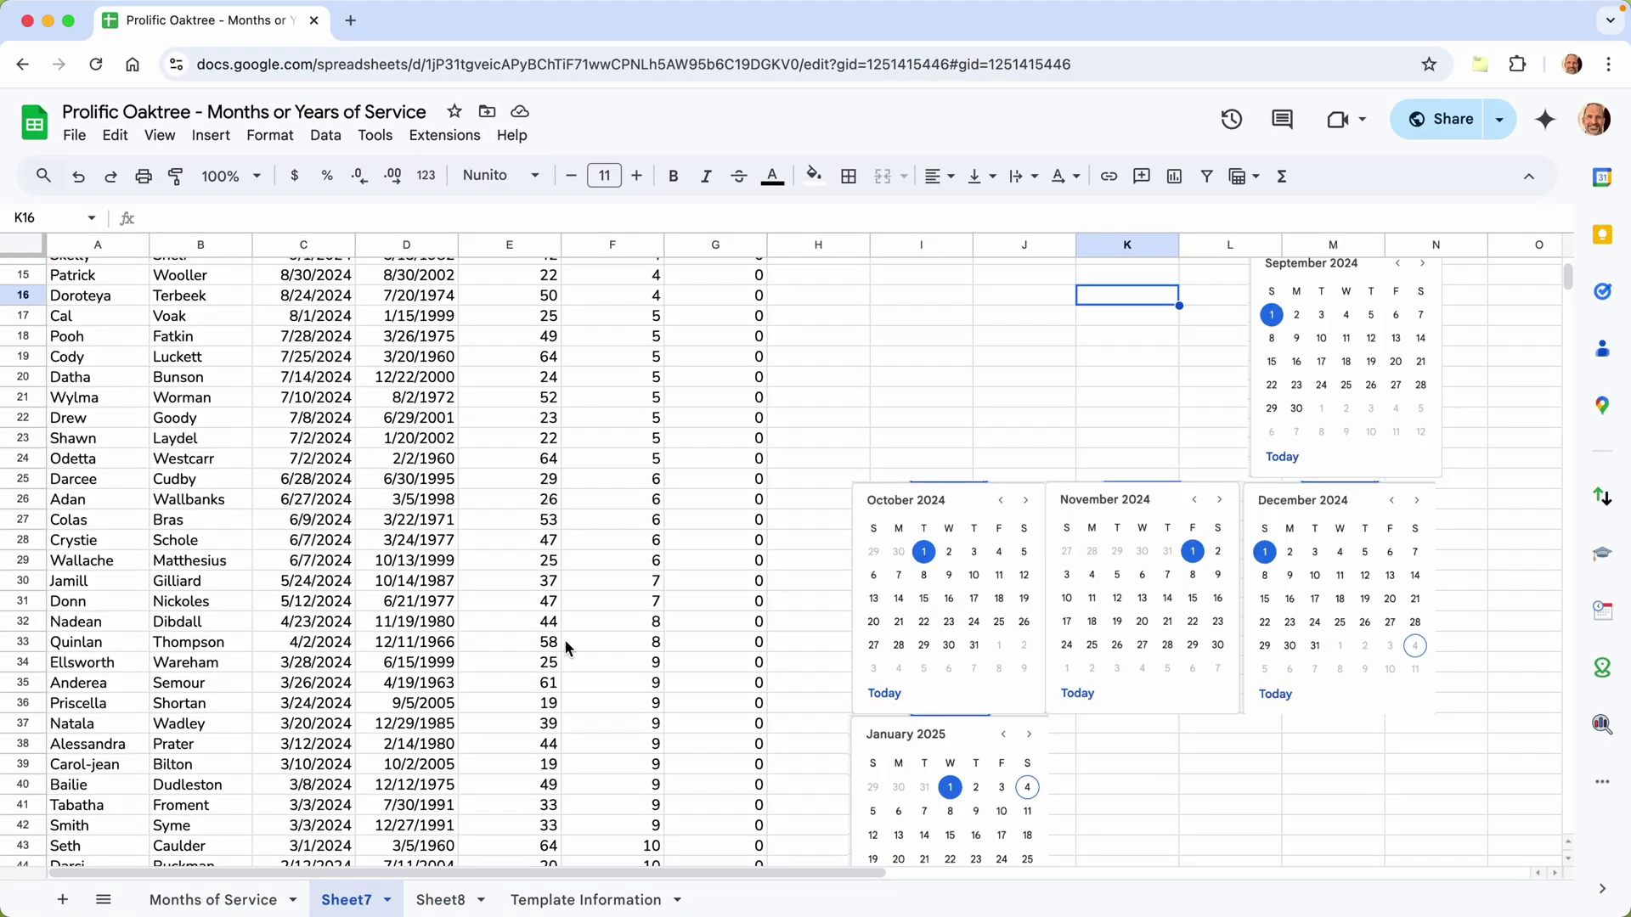
pyautogui.hscroll(1, 758, 528)
pyautogui.scroll(-1, 758, 529)
pyautogui.hscroll(2, 763, 533)
pyautogui.scroll(1, 762, 533)
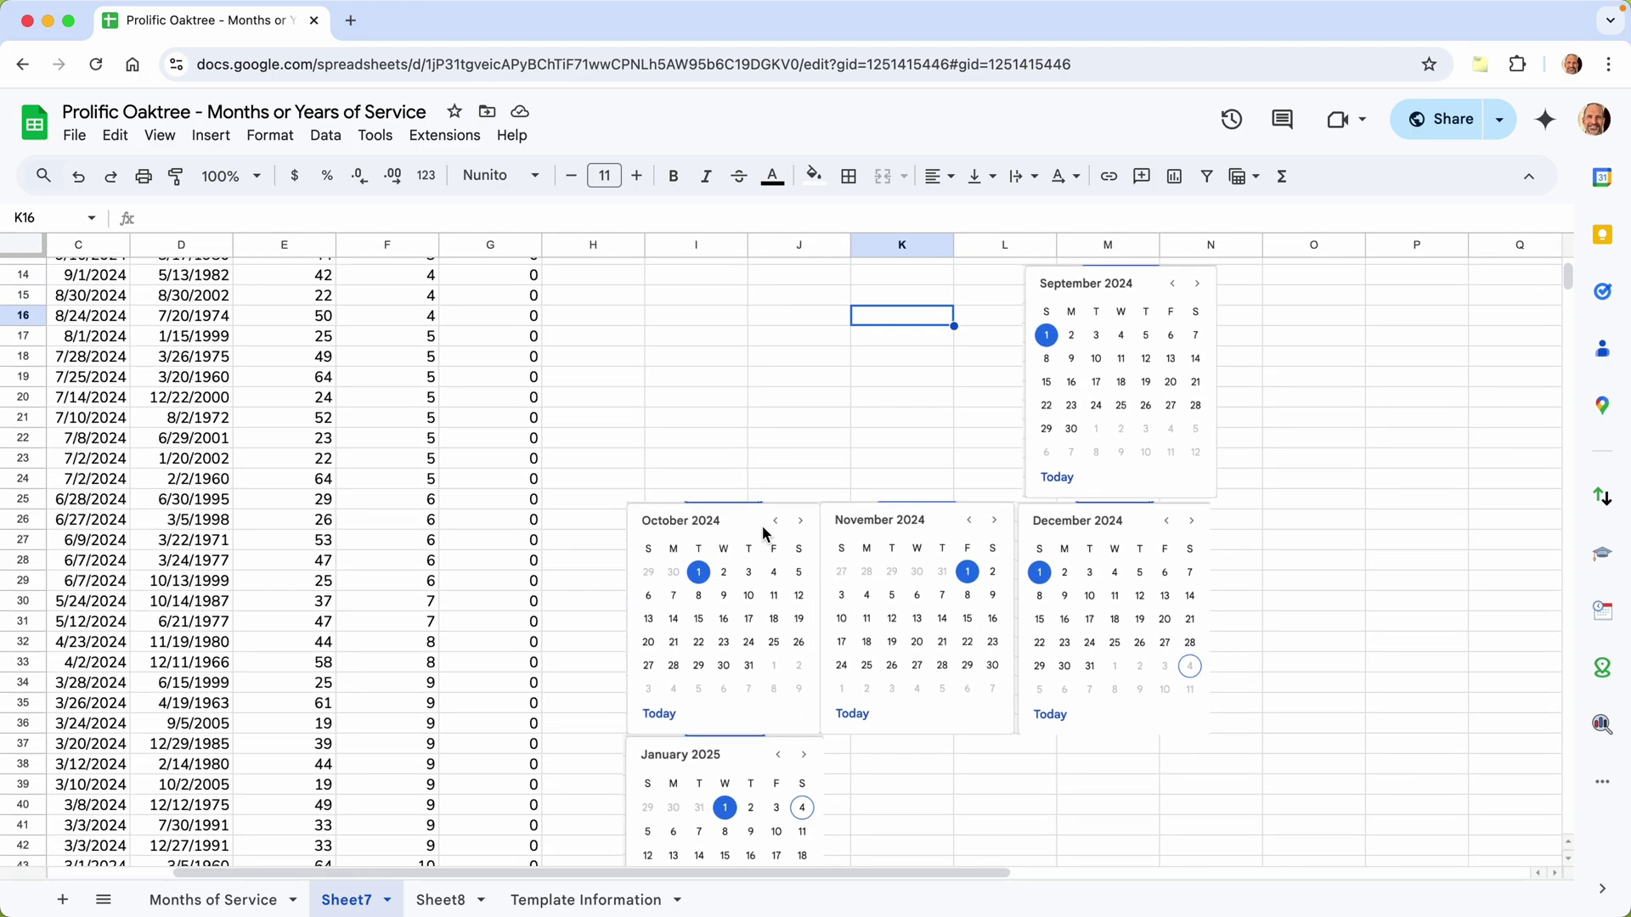
pyautogui.scroll(-1, 740, 542)
pyautogui.scroll(3, 739, 542)
pyautogui.hscroll(-1, 740, 542)
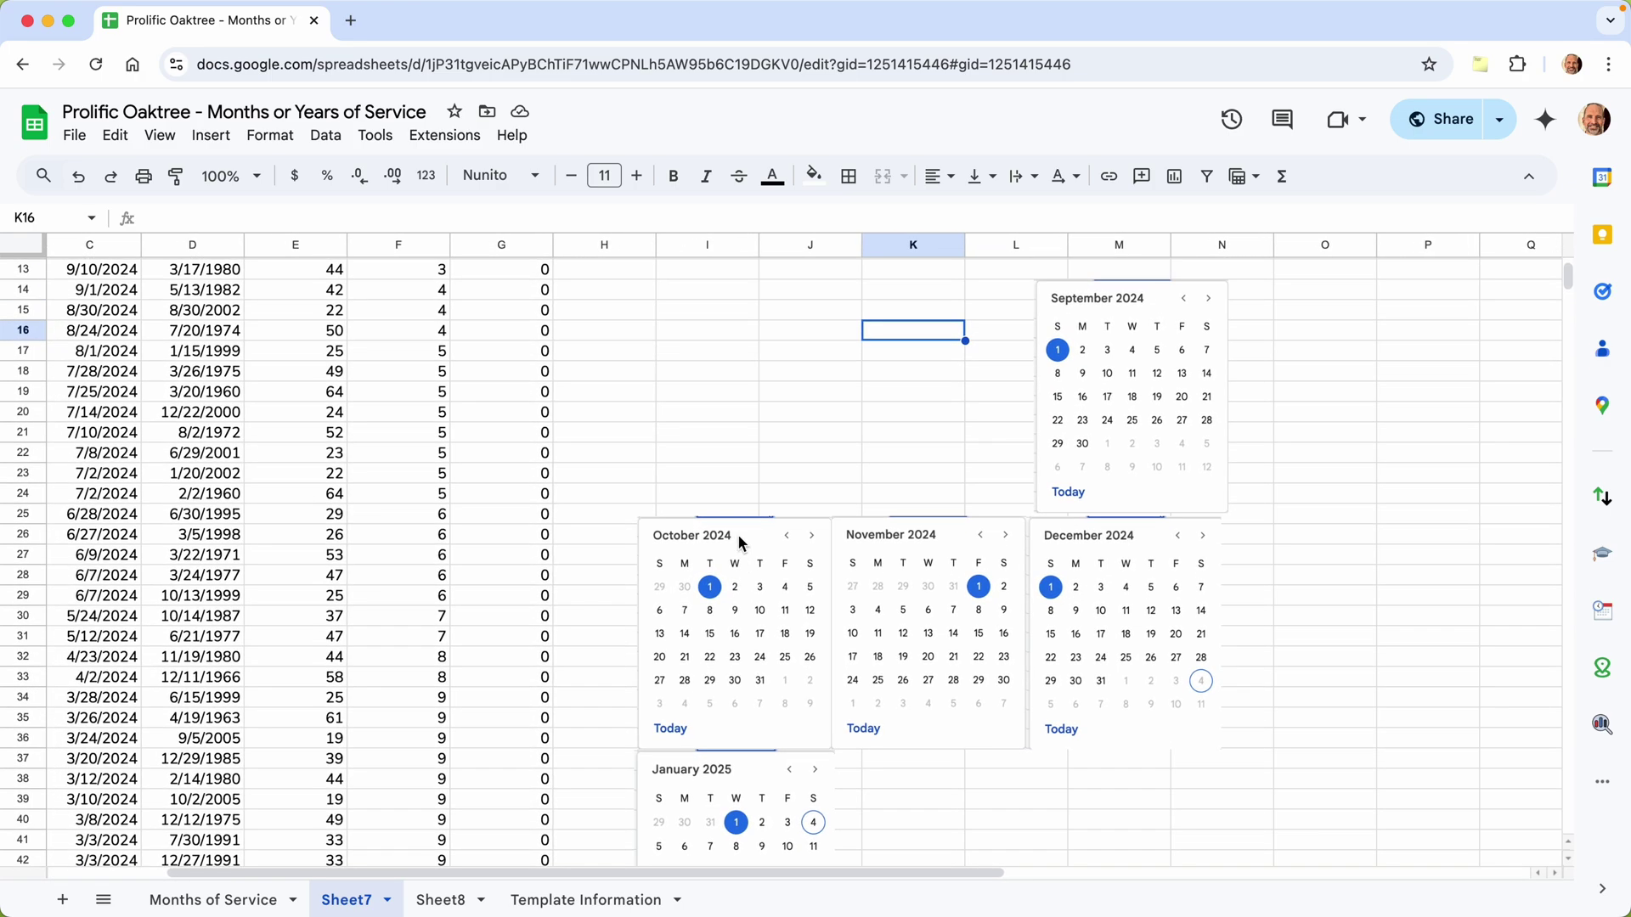
pyautogui.click(751, 777)
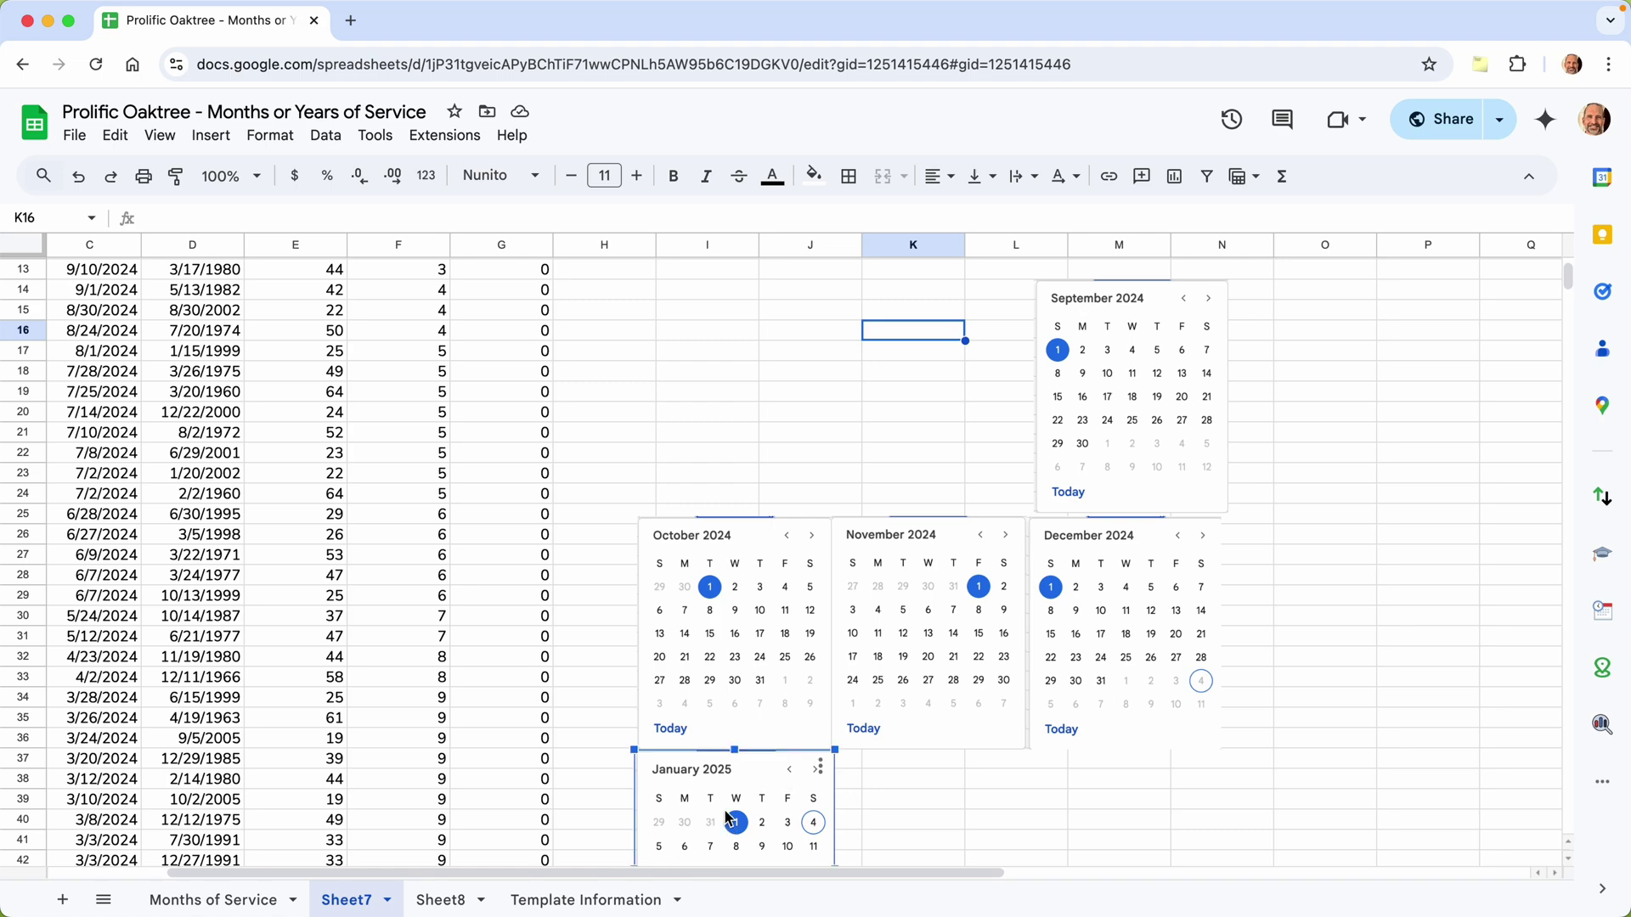
pyautogui.scroll(-3, 727, 818)
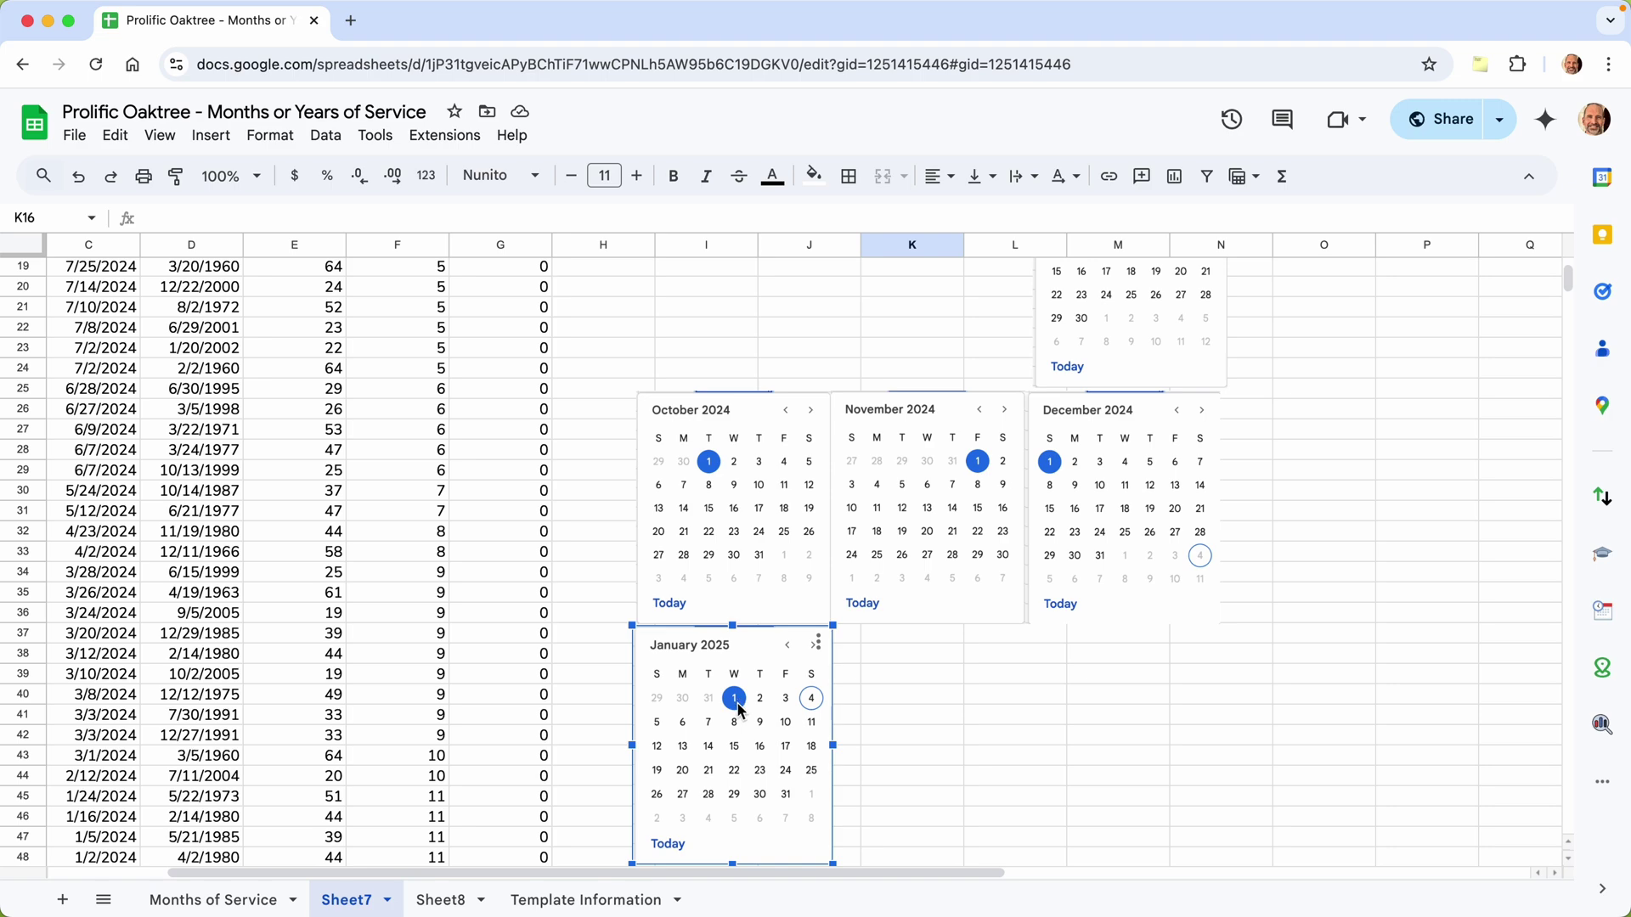
pyautogui.scroll(3, 739, 710)
pyautogui.hscroll(1, 739, 710)
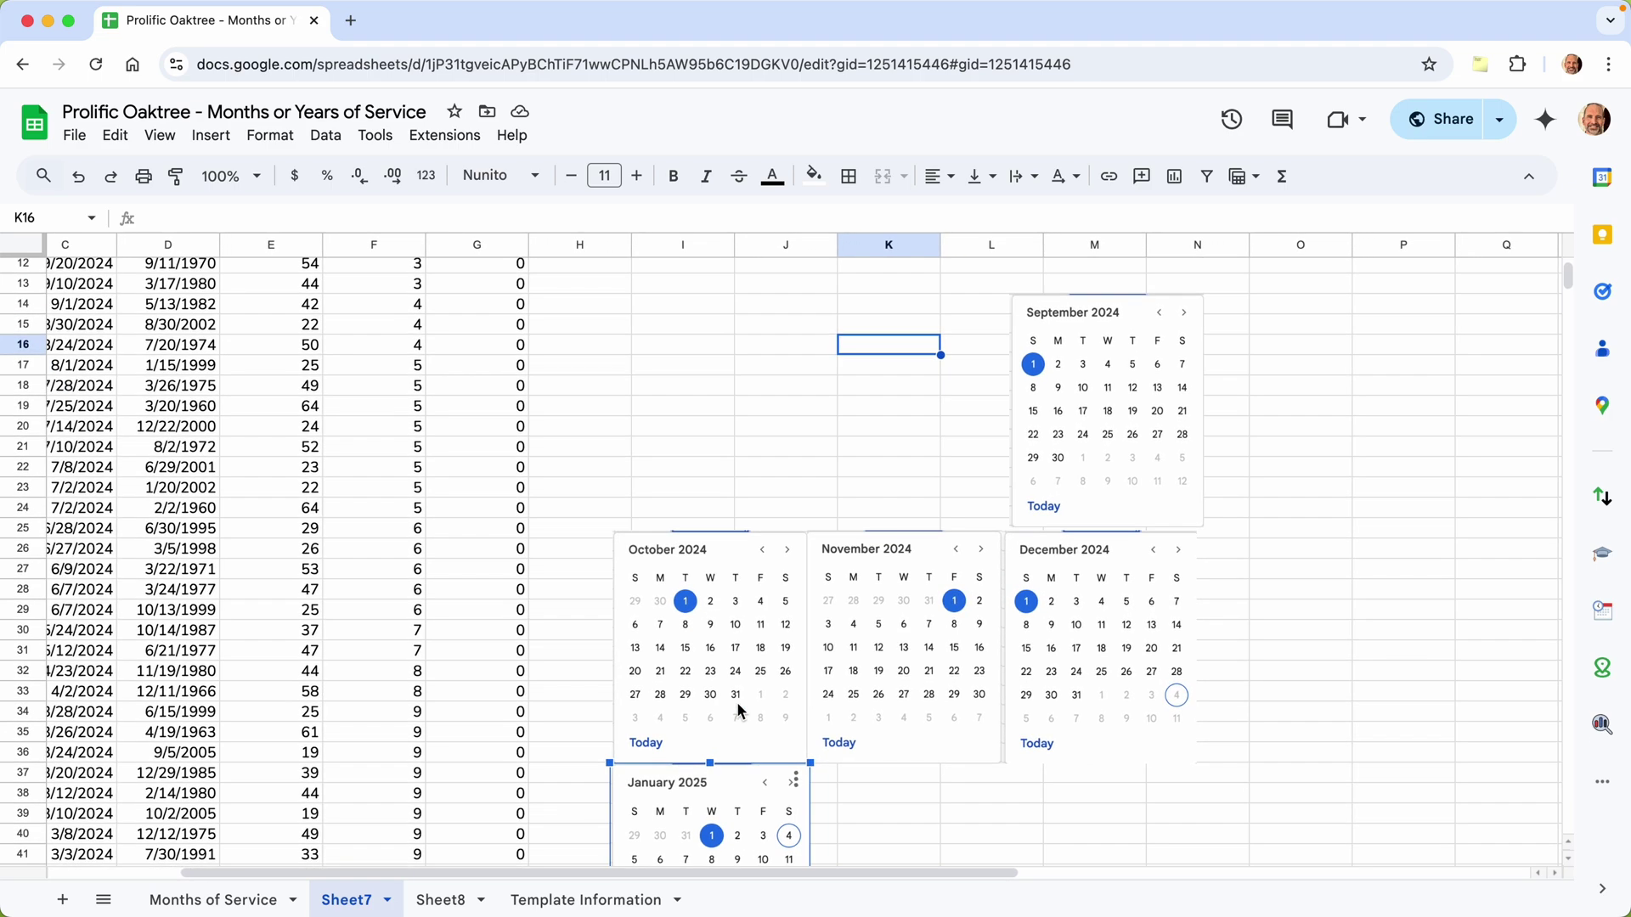
pyautogui.click(1125, 623)
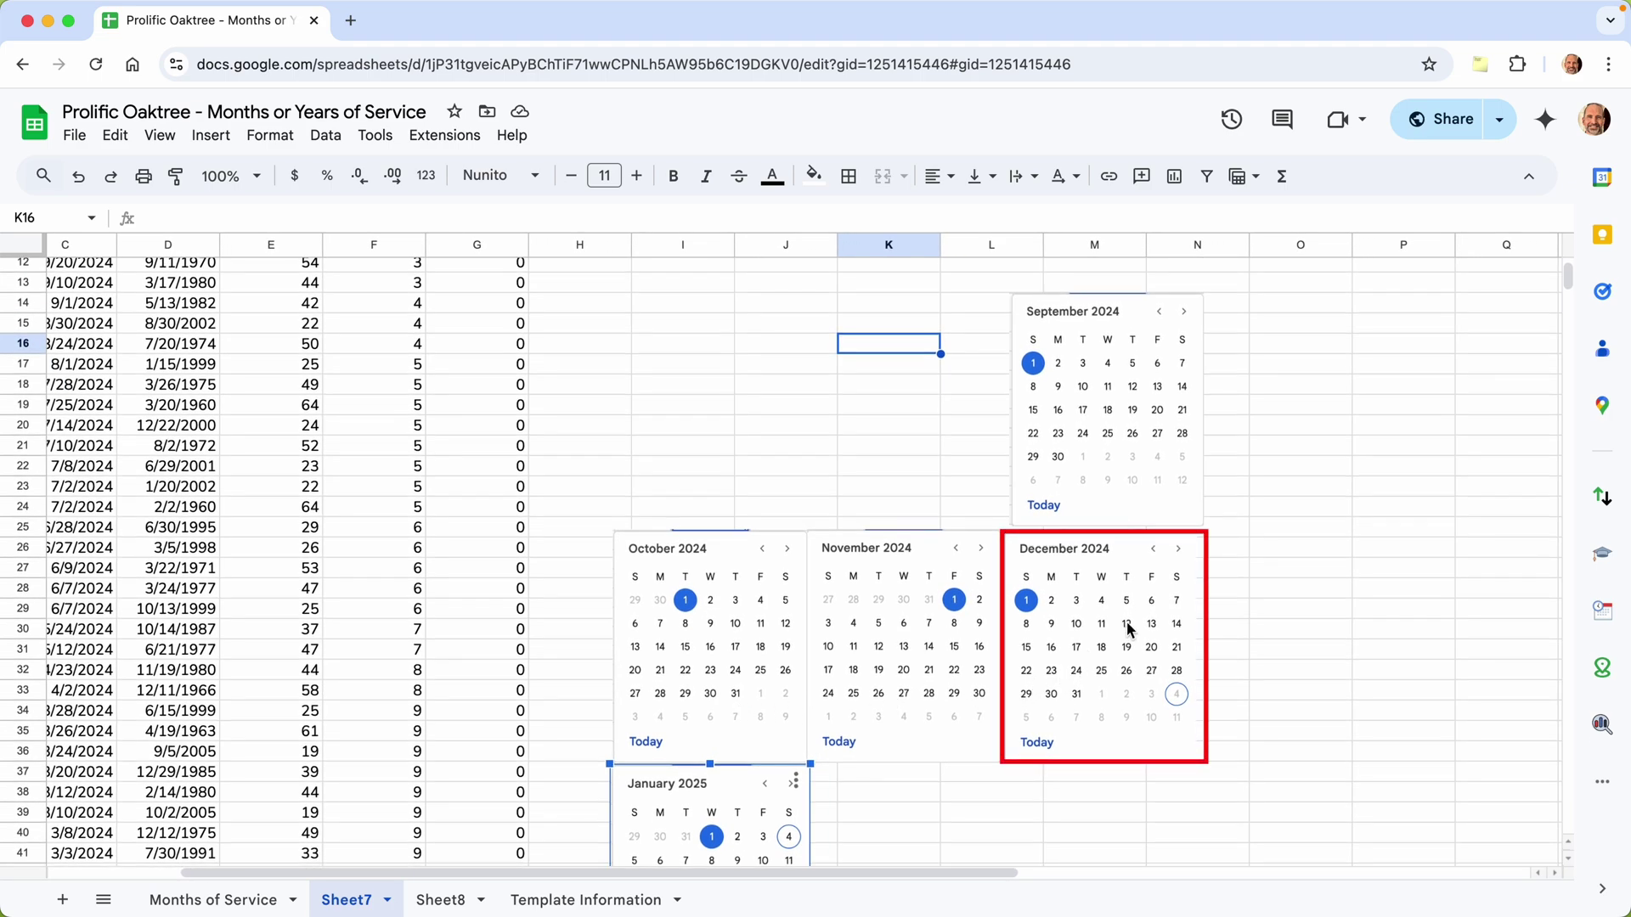
pyautogui.click(977, 626)
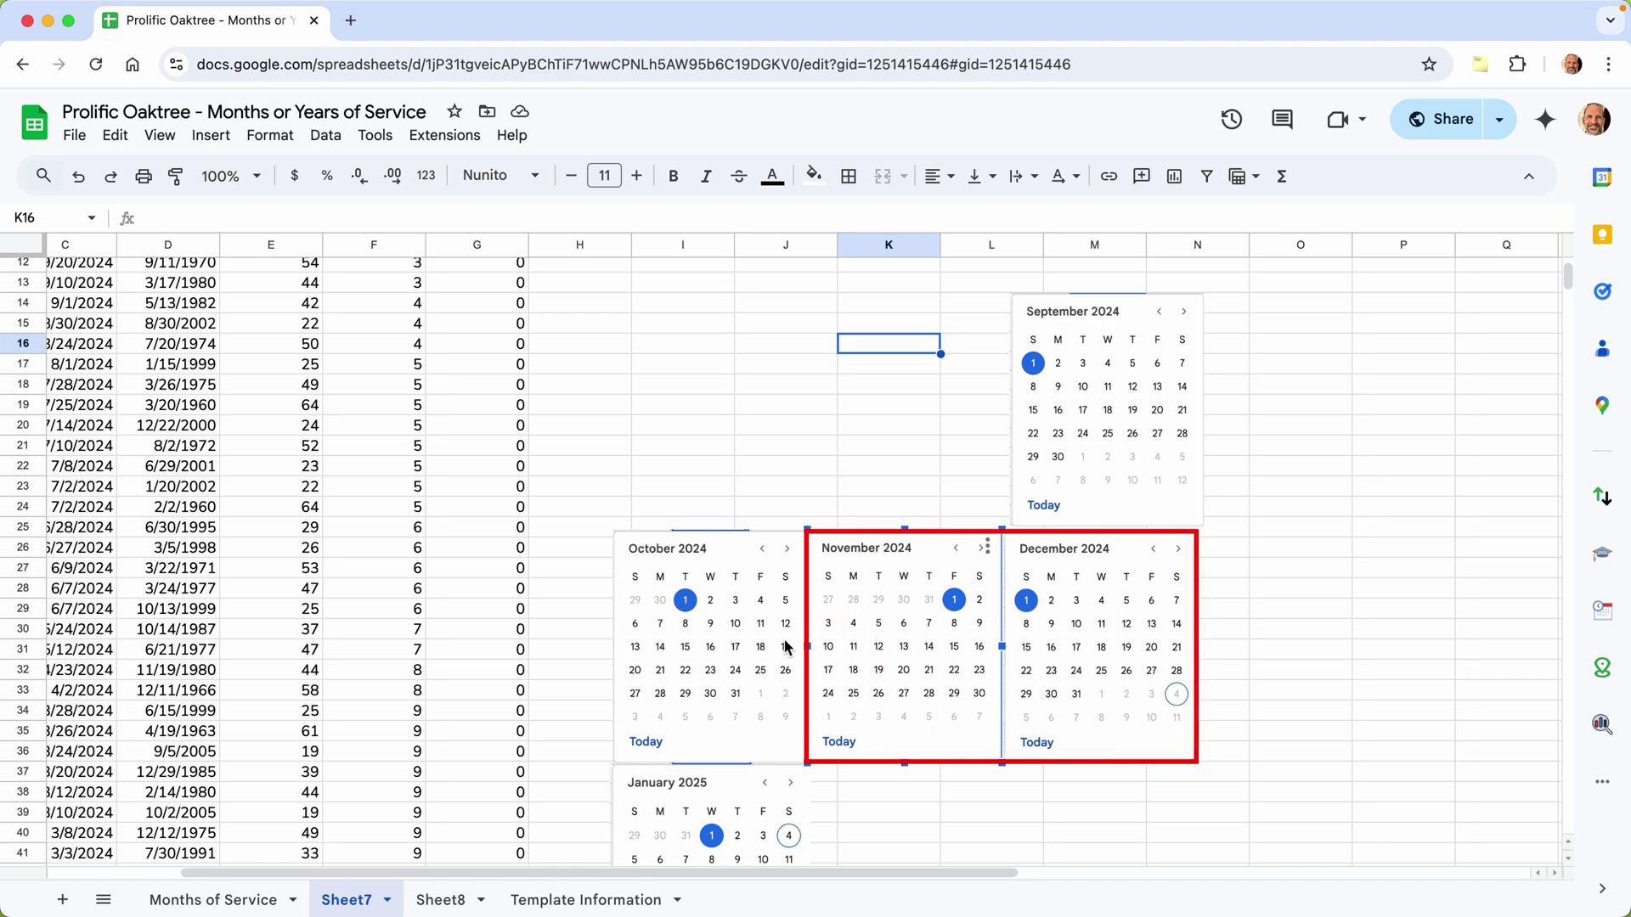
pyautogui.click(736, 655)
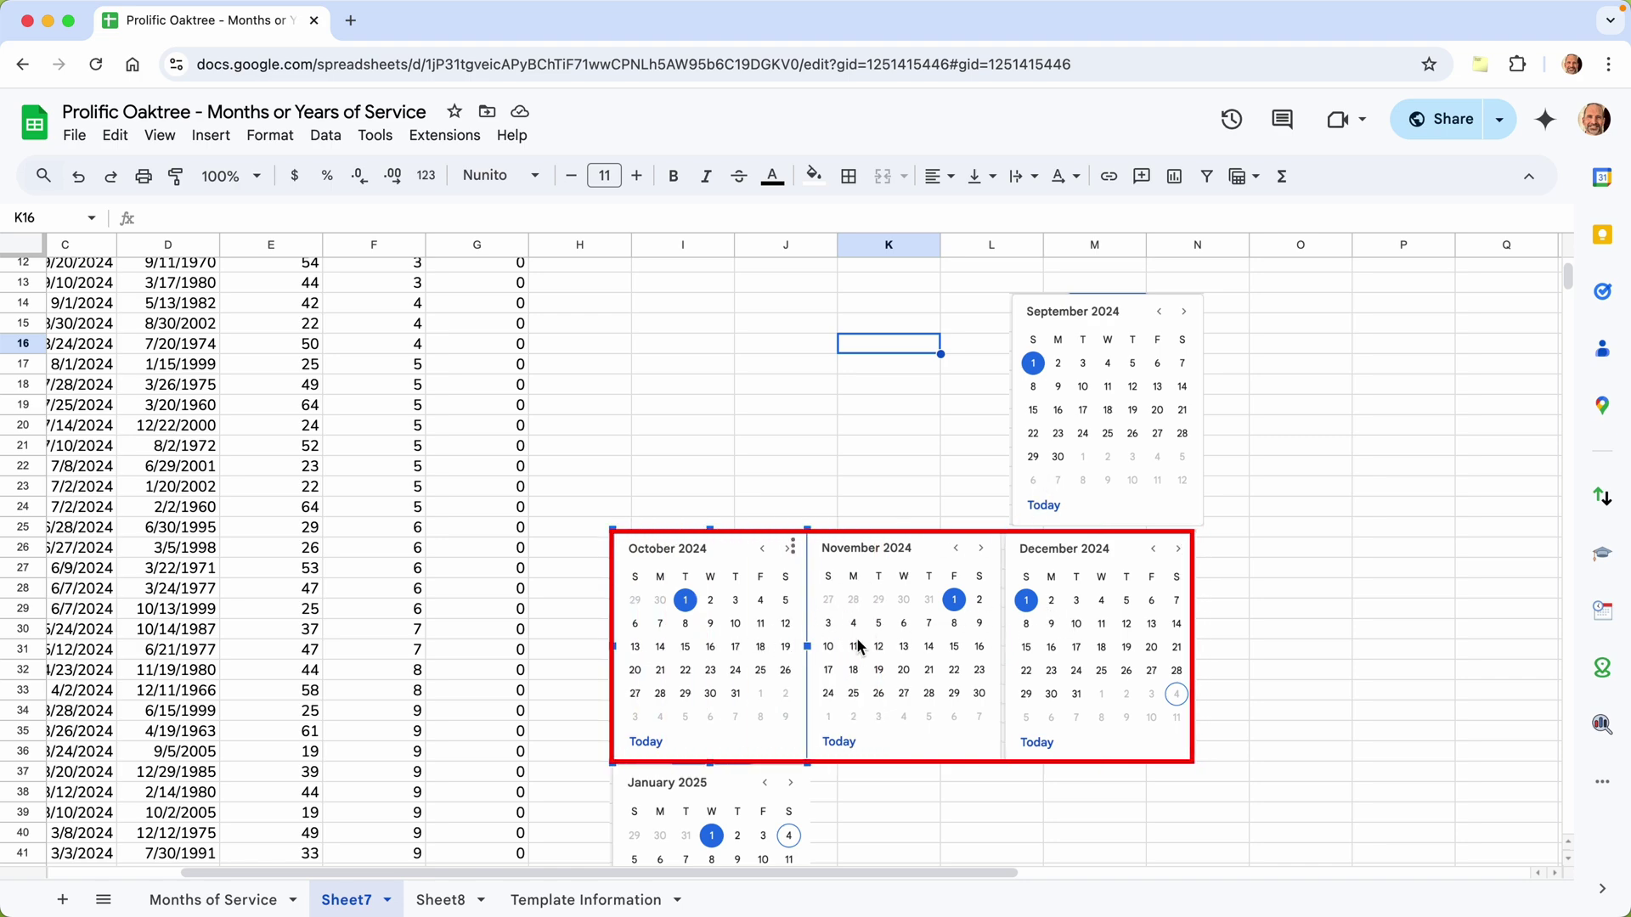
pyautogui.click(1082, 400)
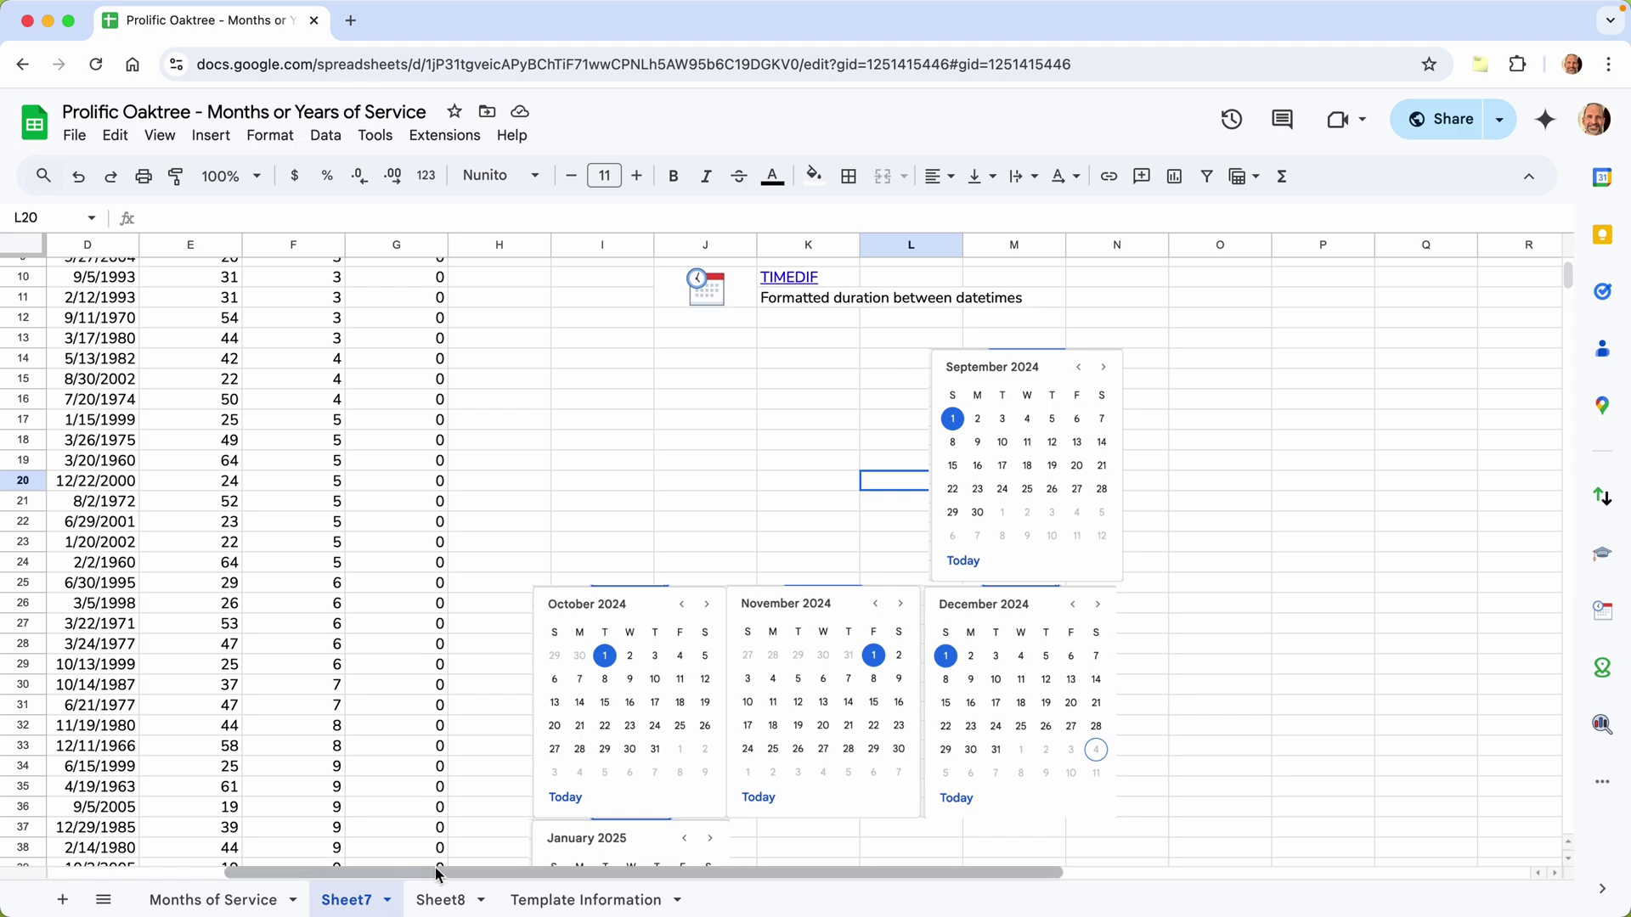
pyautogui.click(440, 899)
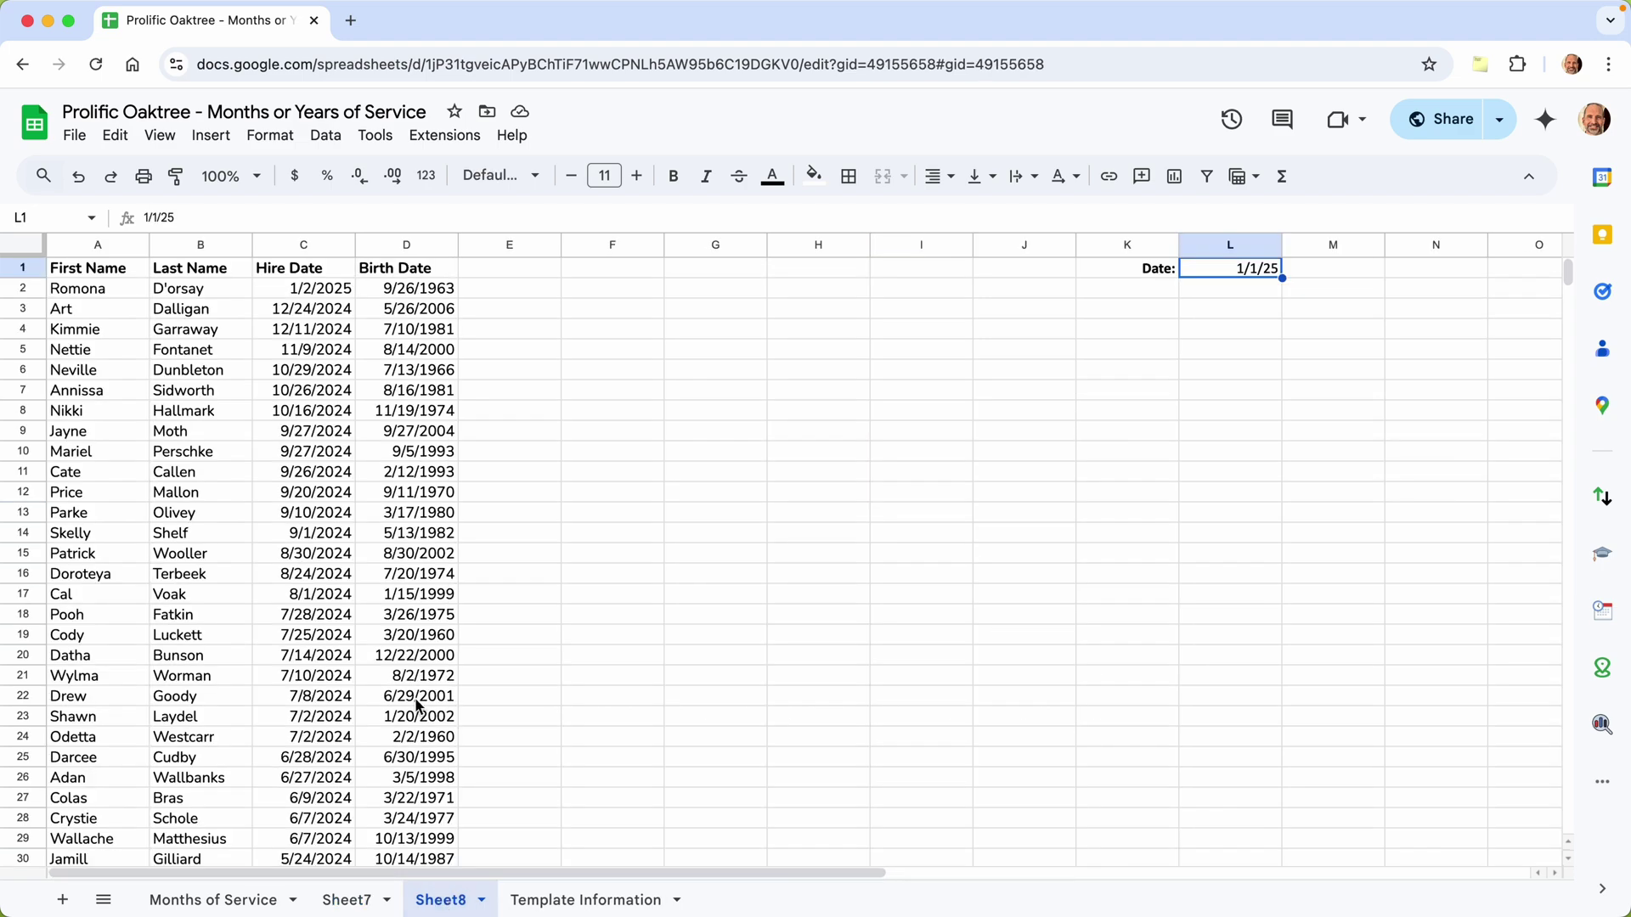
# - Type 'Months of Service' in E1 and make the entire header row 1 bold
pyautogui.click(502, 275)
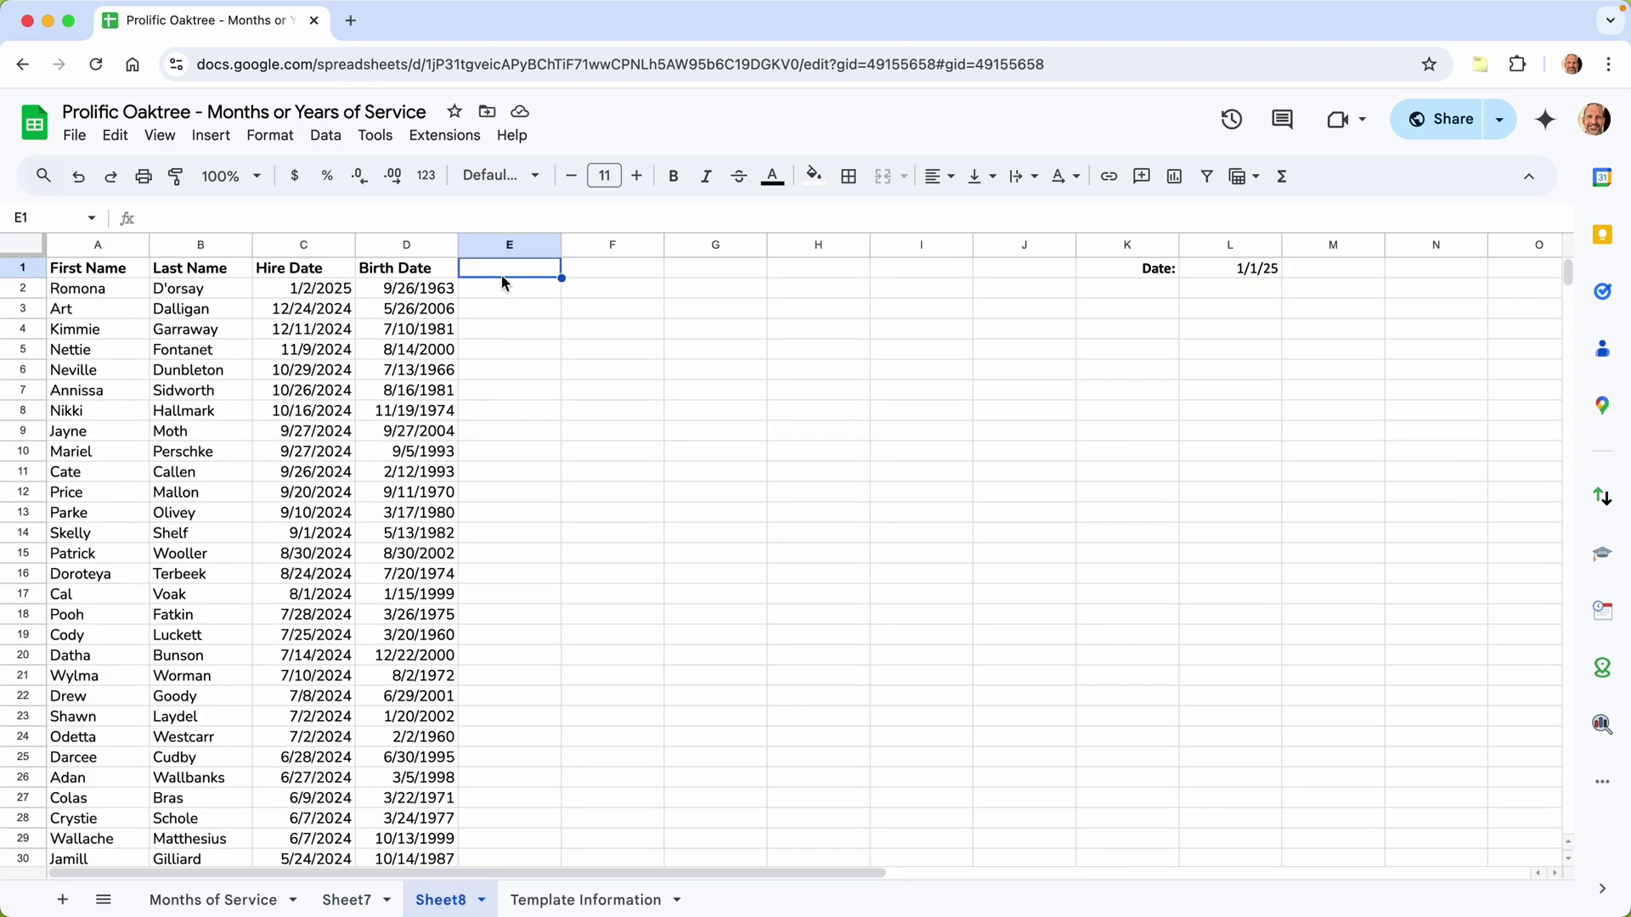
pyautogui.write('Months o')
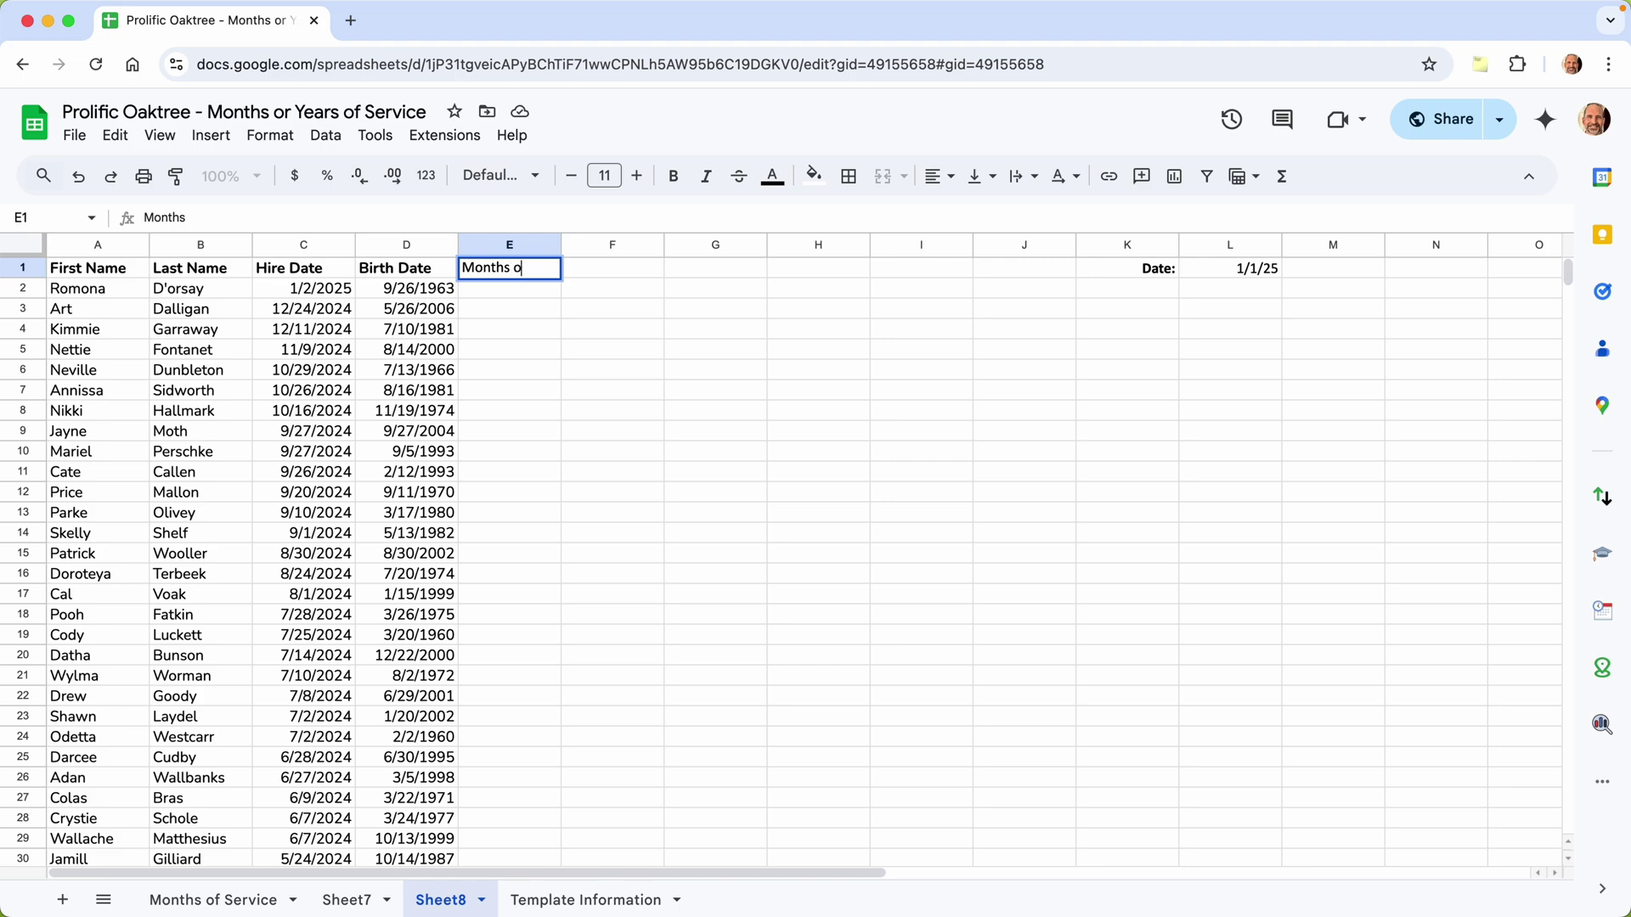
pyautogui.write('f Service')
pyautogui.press('Return')
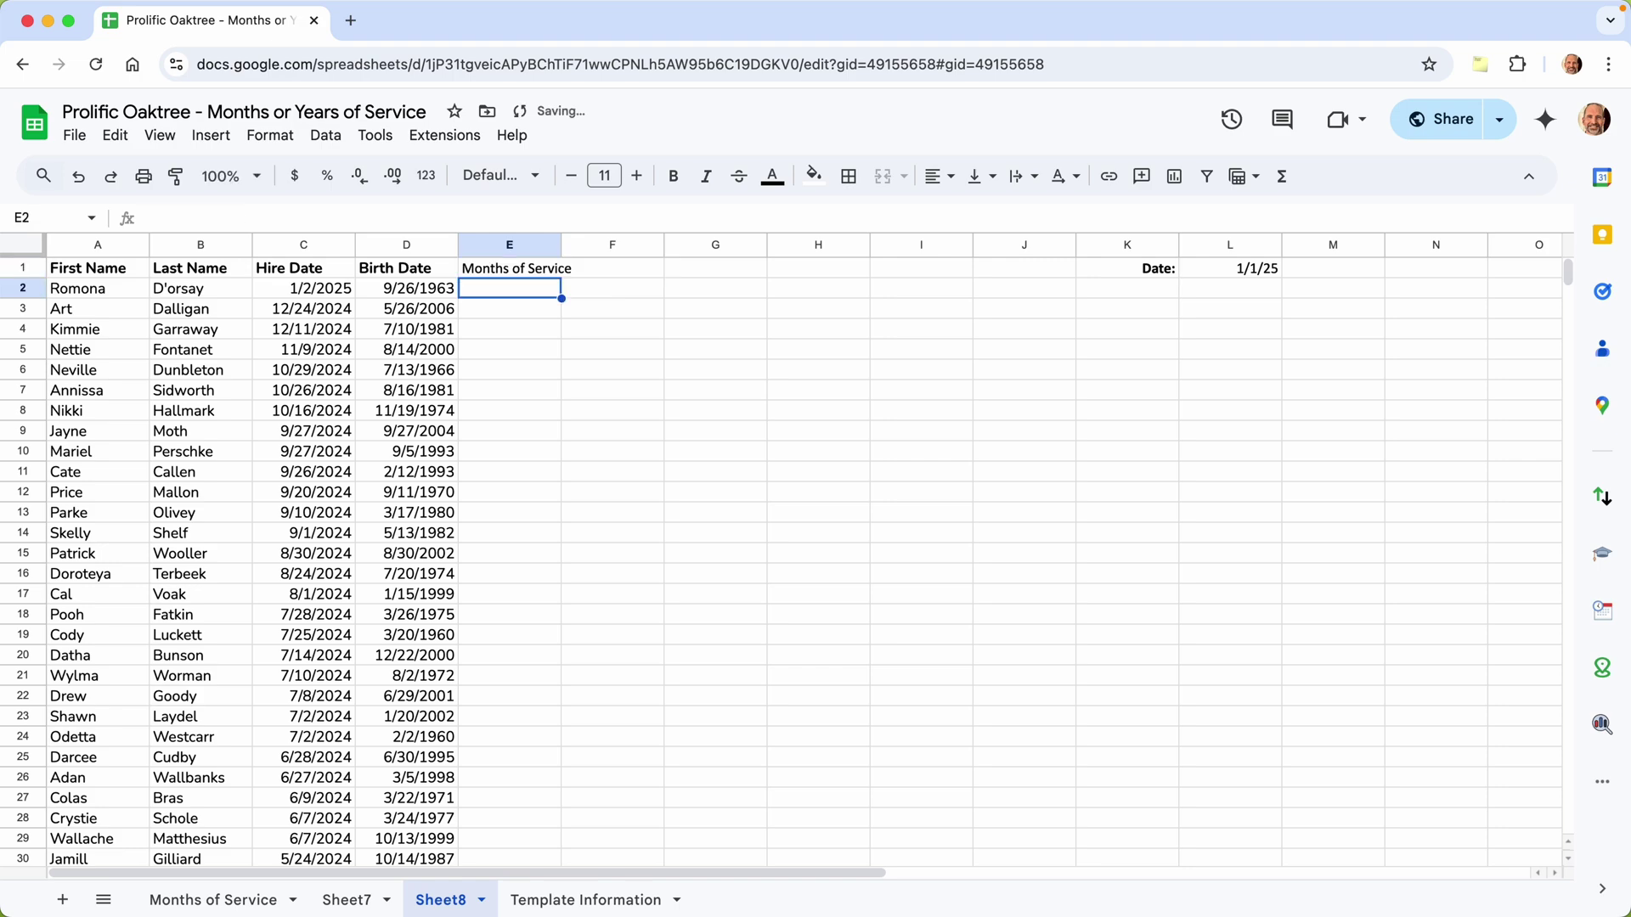
pyautogui.click(18, 270)
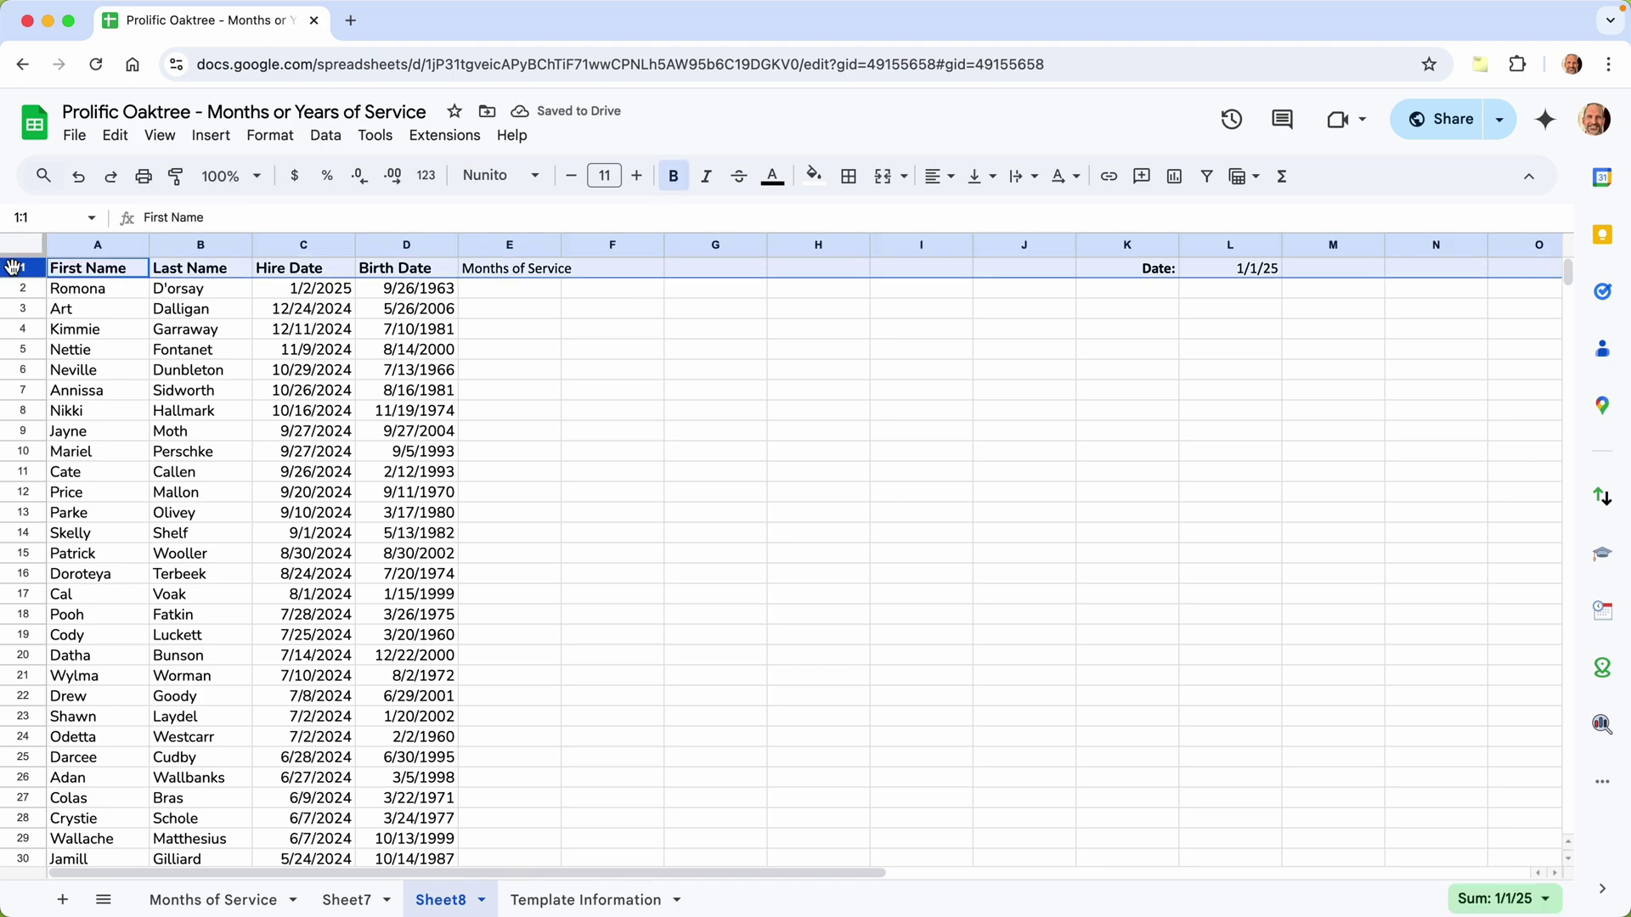
pyautogui.click(675, 178)
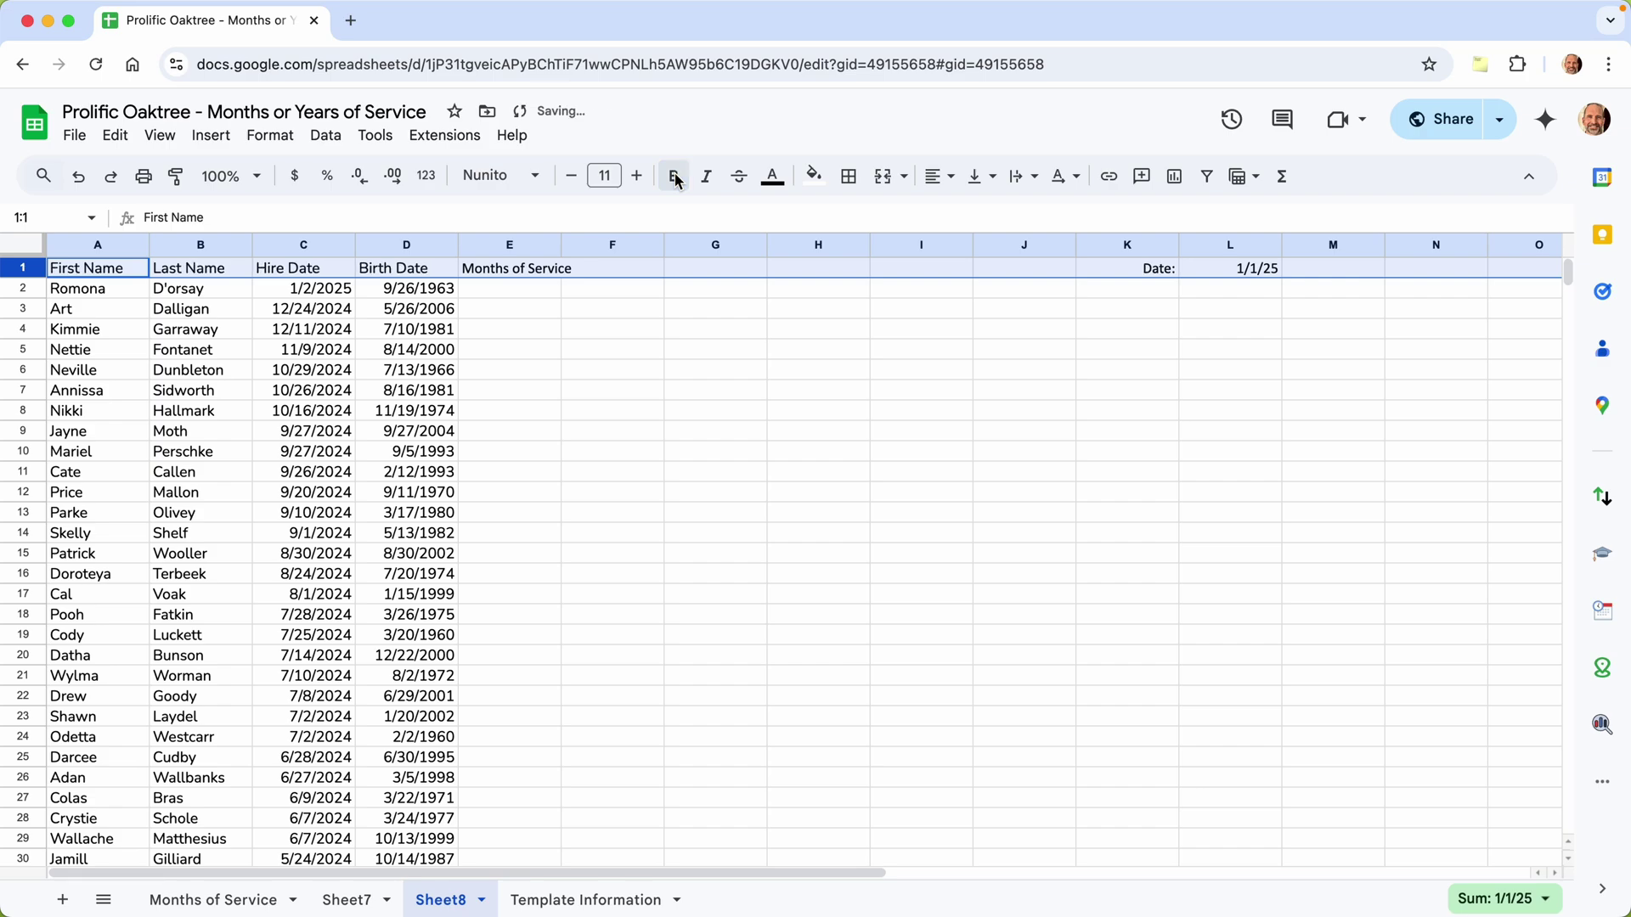
pyautogui.click(675, 180)
pyautogui.click(548, 292)
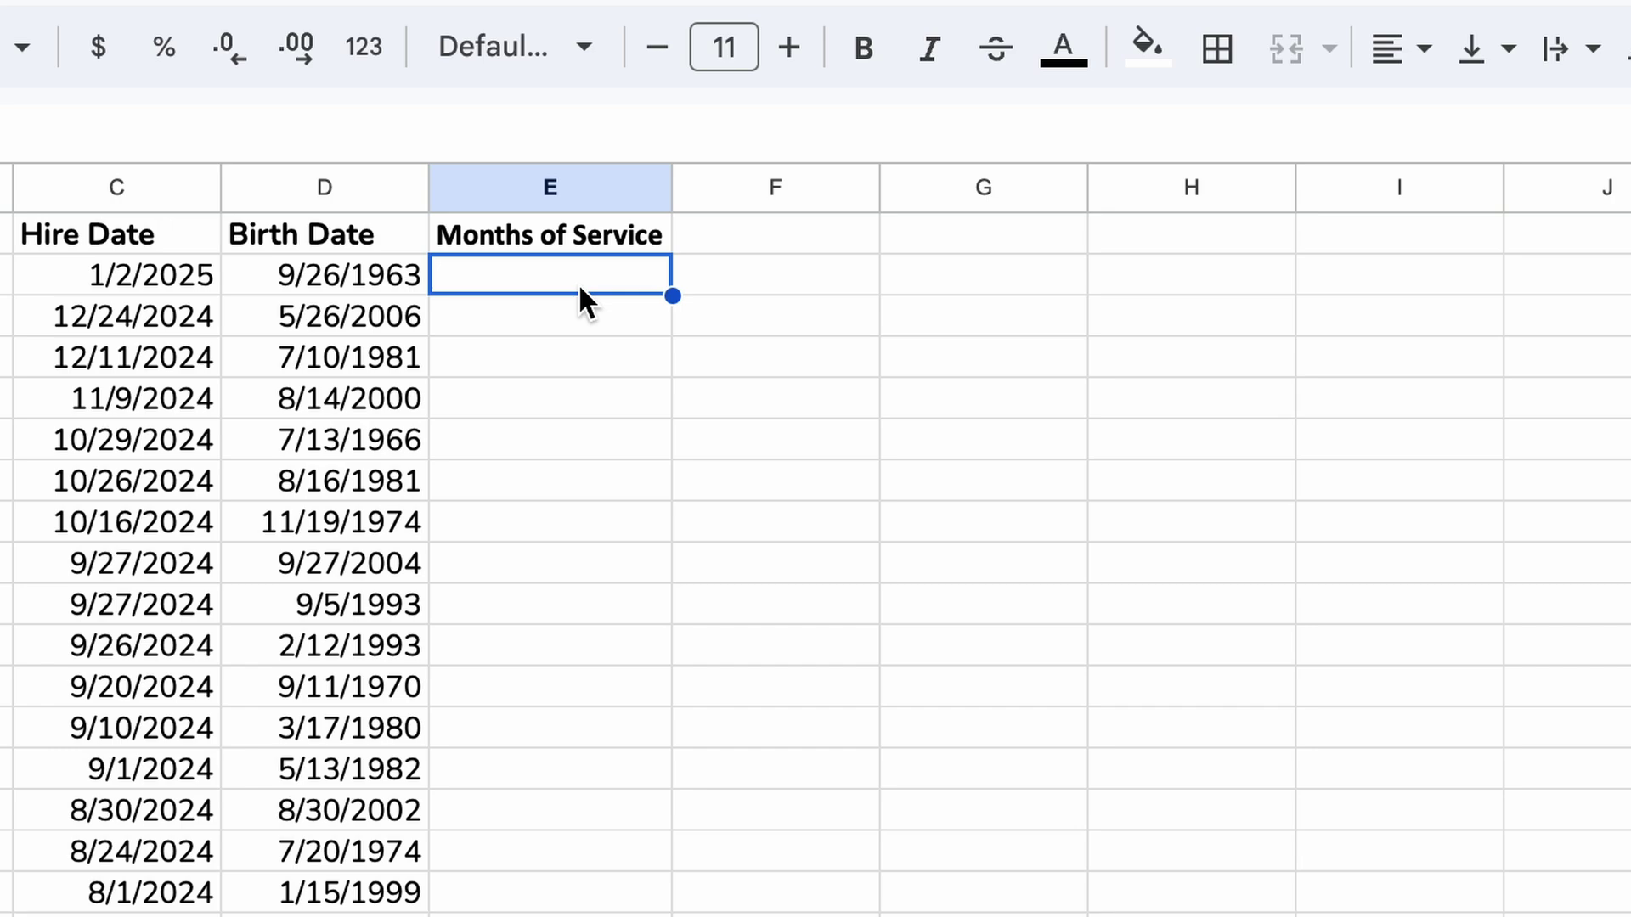
# - Start a DATEDIF formula in E2 from hire date C2 to the locked end date L$1
pyautogui.write('=DATEDIF')
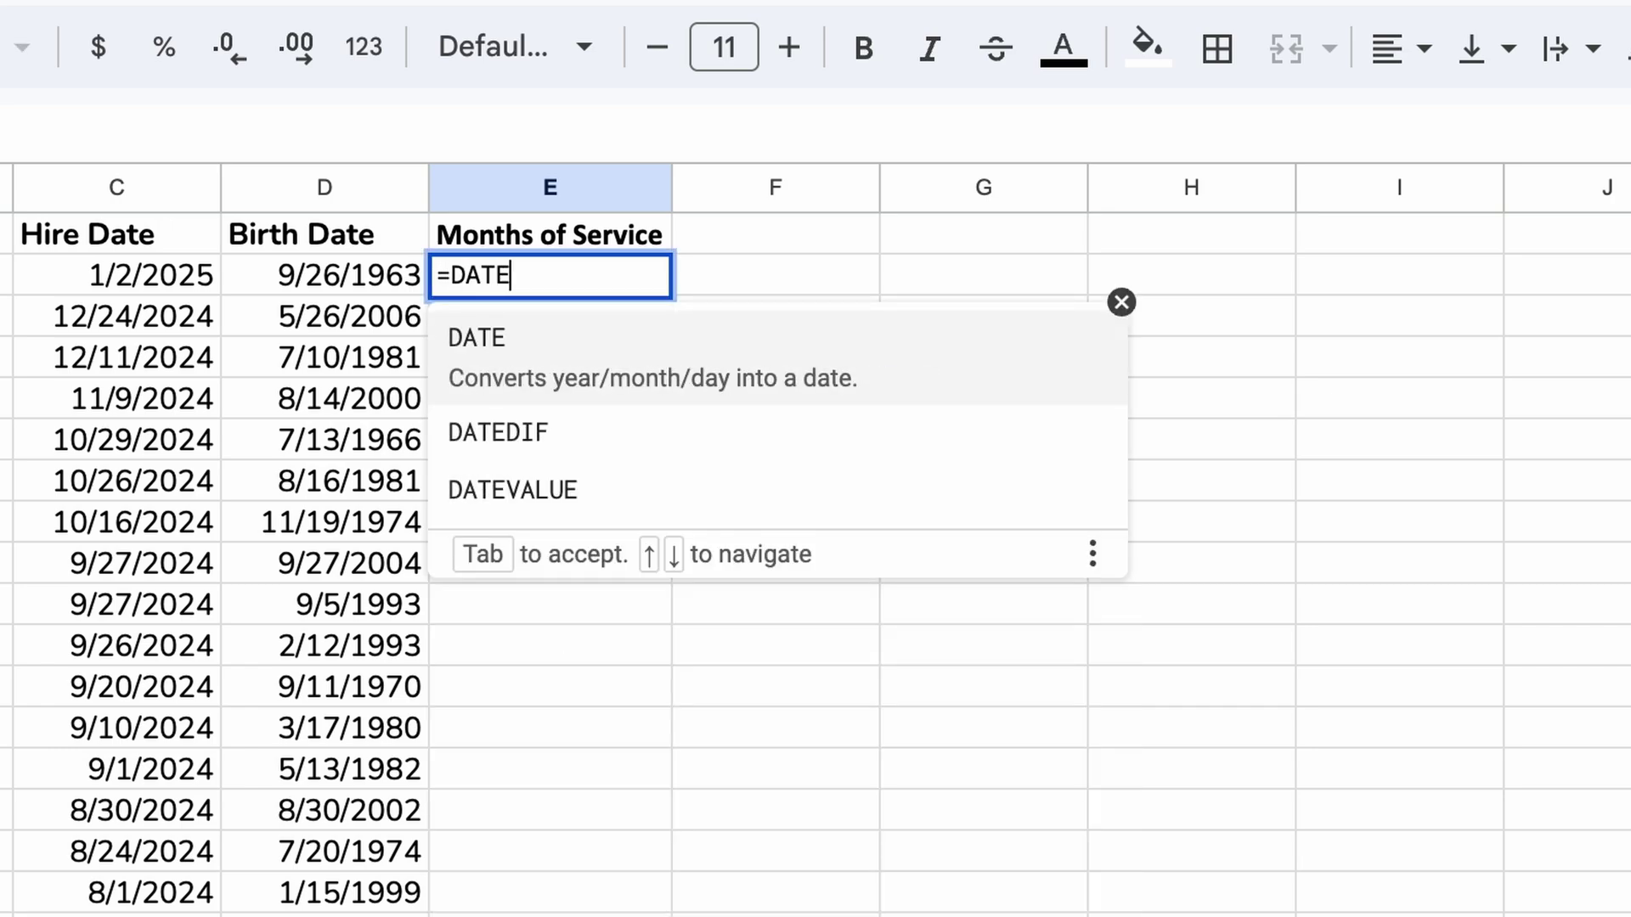
pyautogui.write('(')
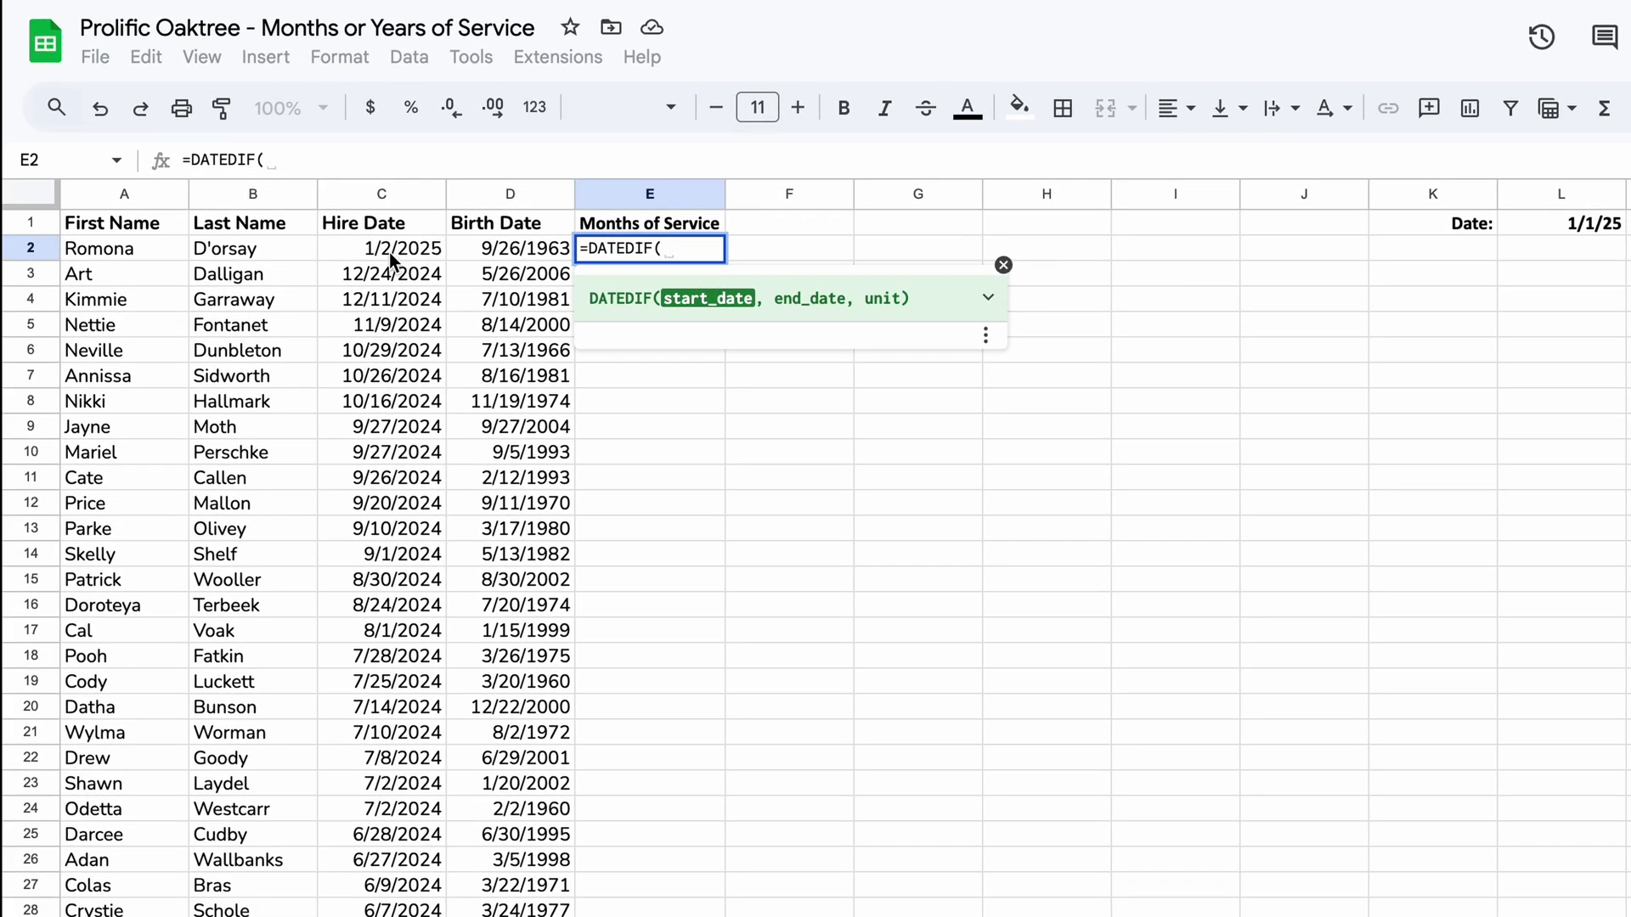
pyautogui.click(392, 251)
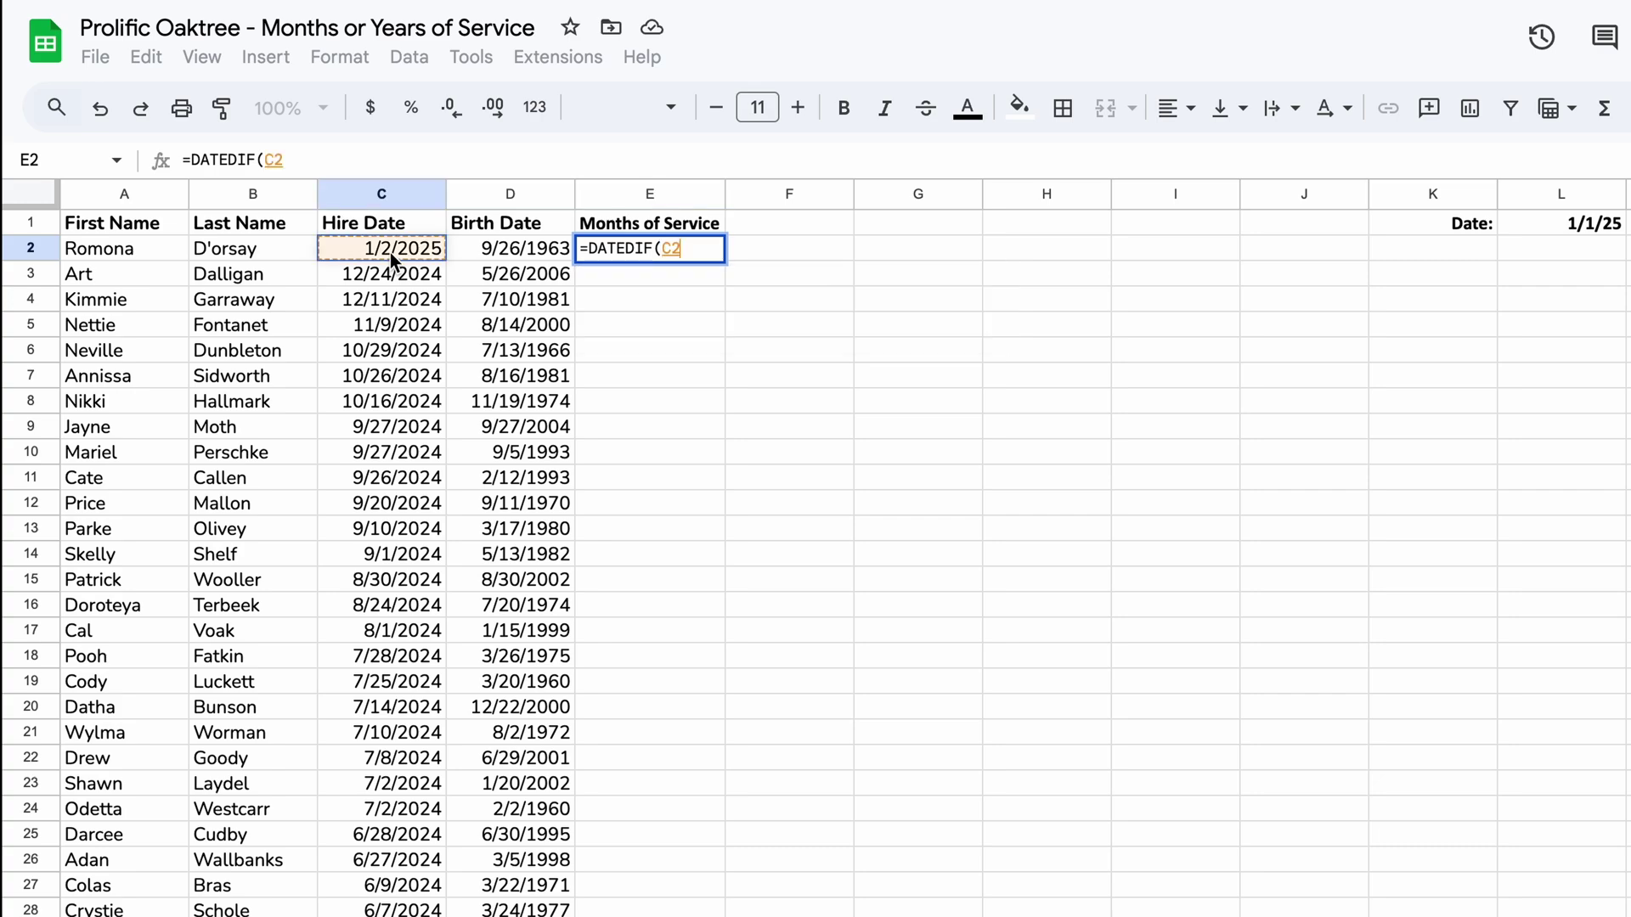
pyautogui.write(',')
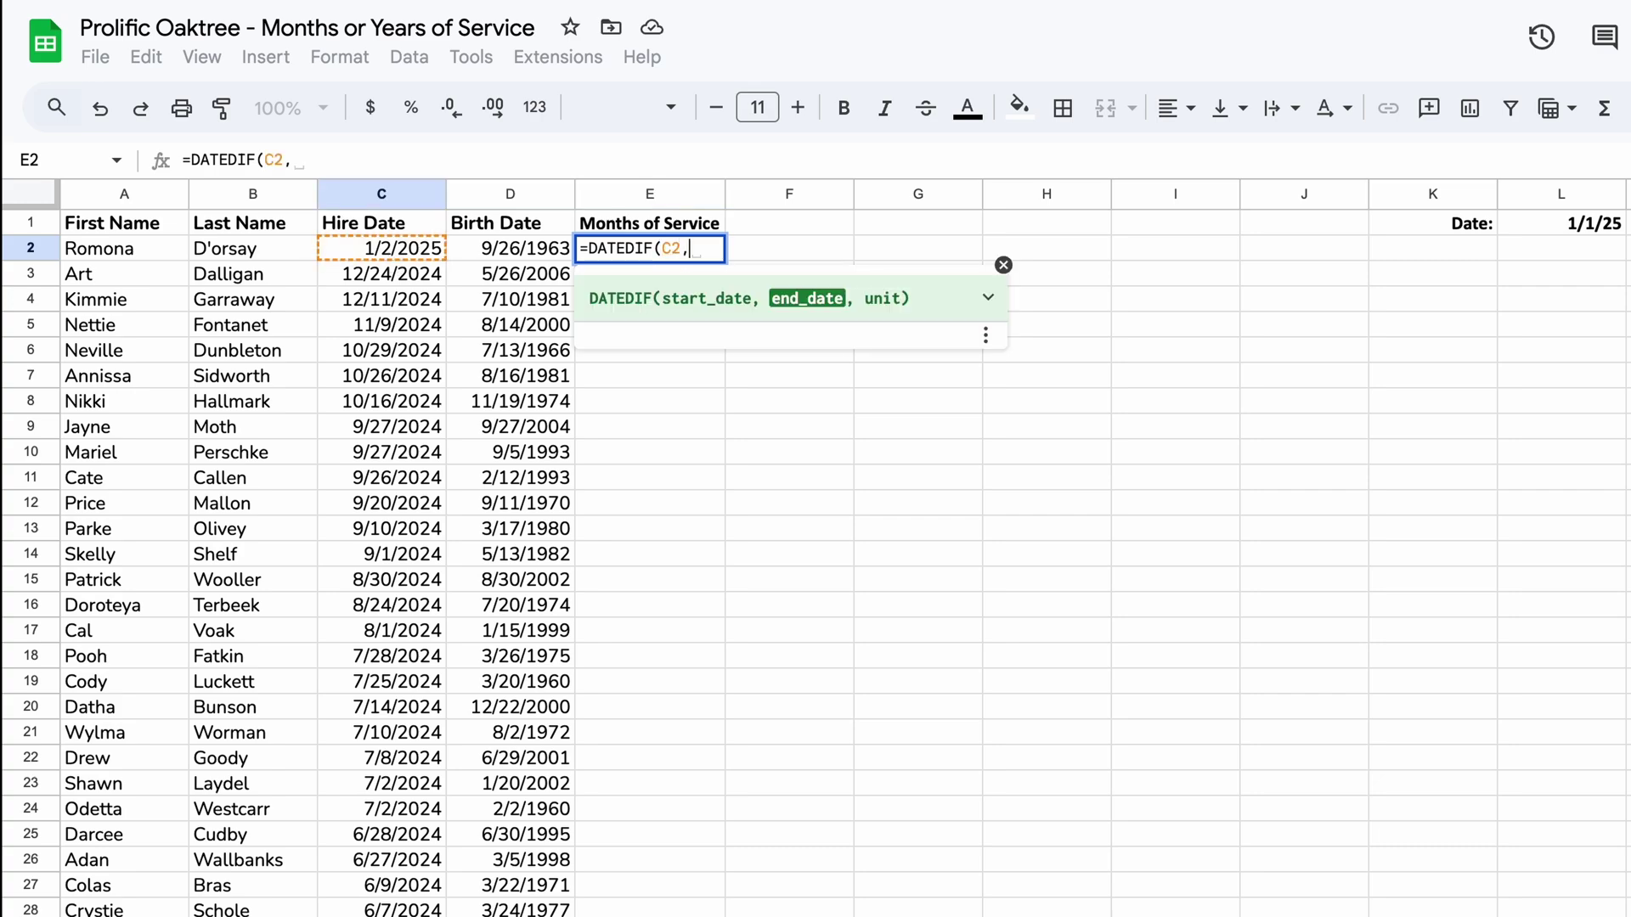
pyautogui.click(1555, 228)
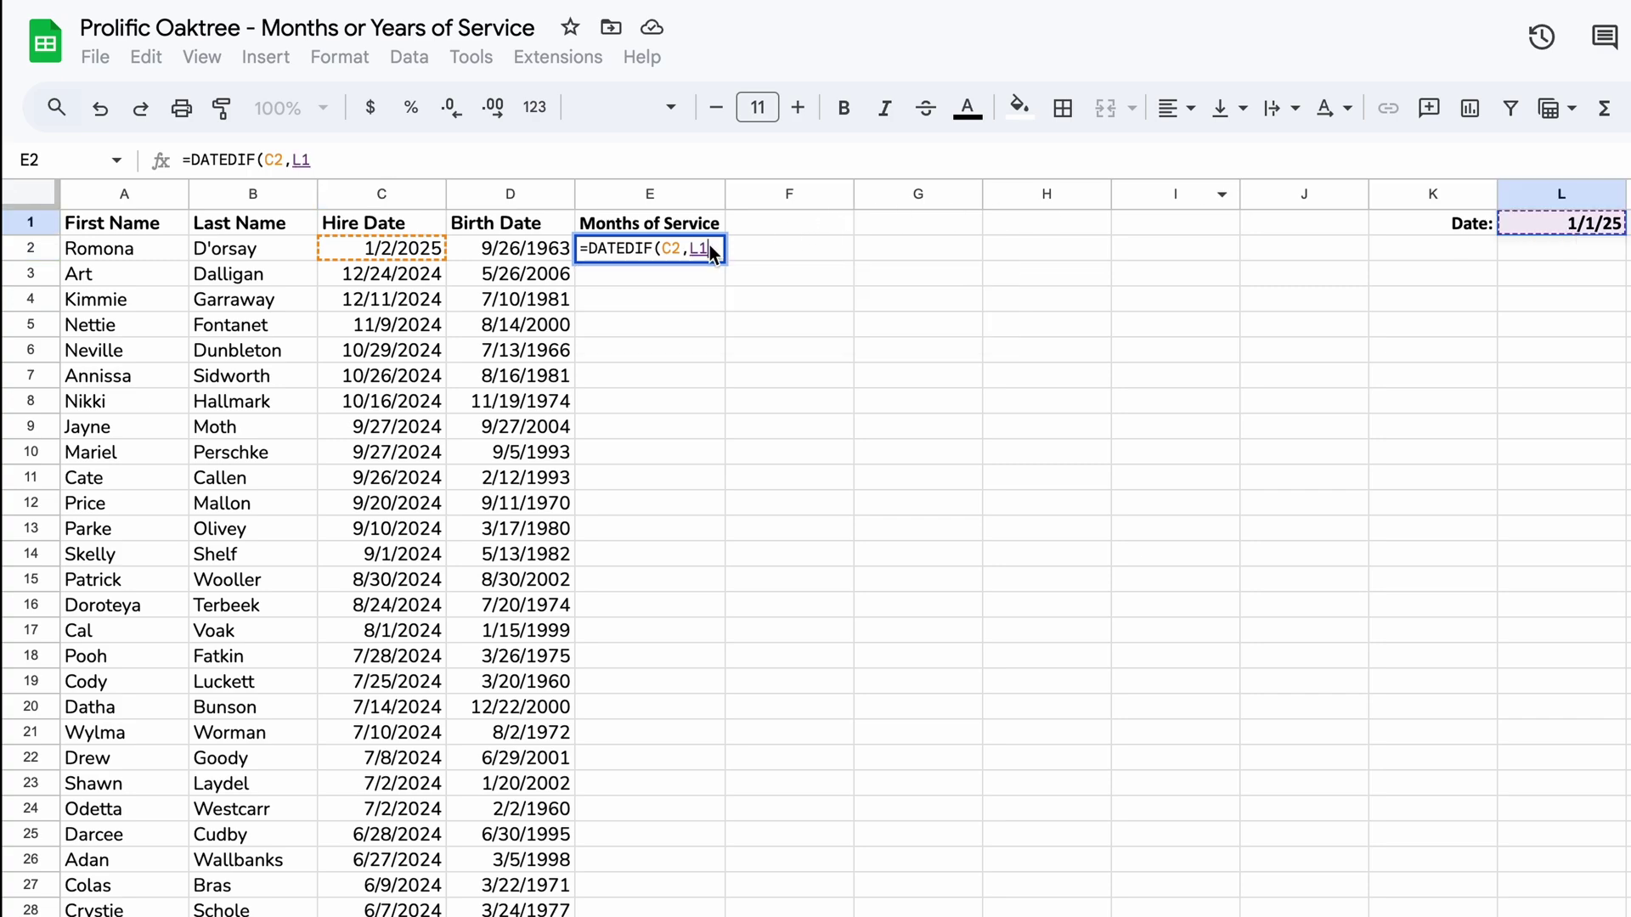
pyautogui.click(700, 248)
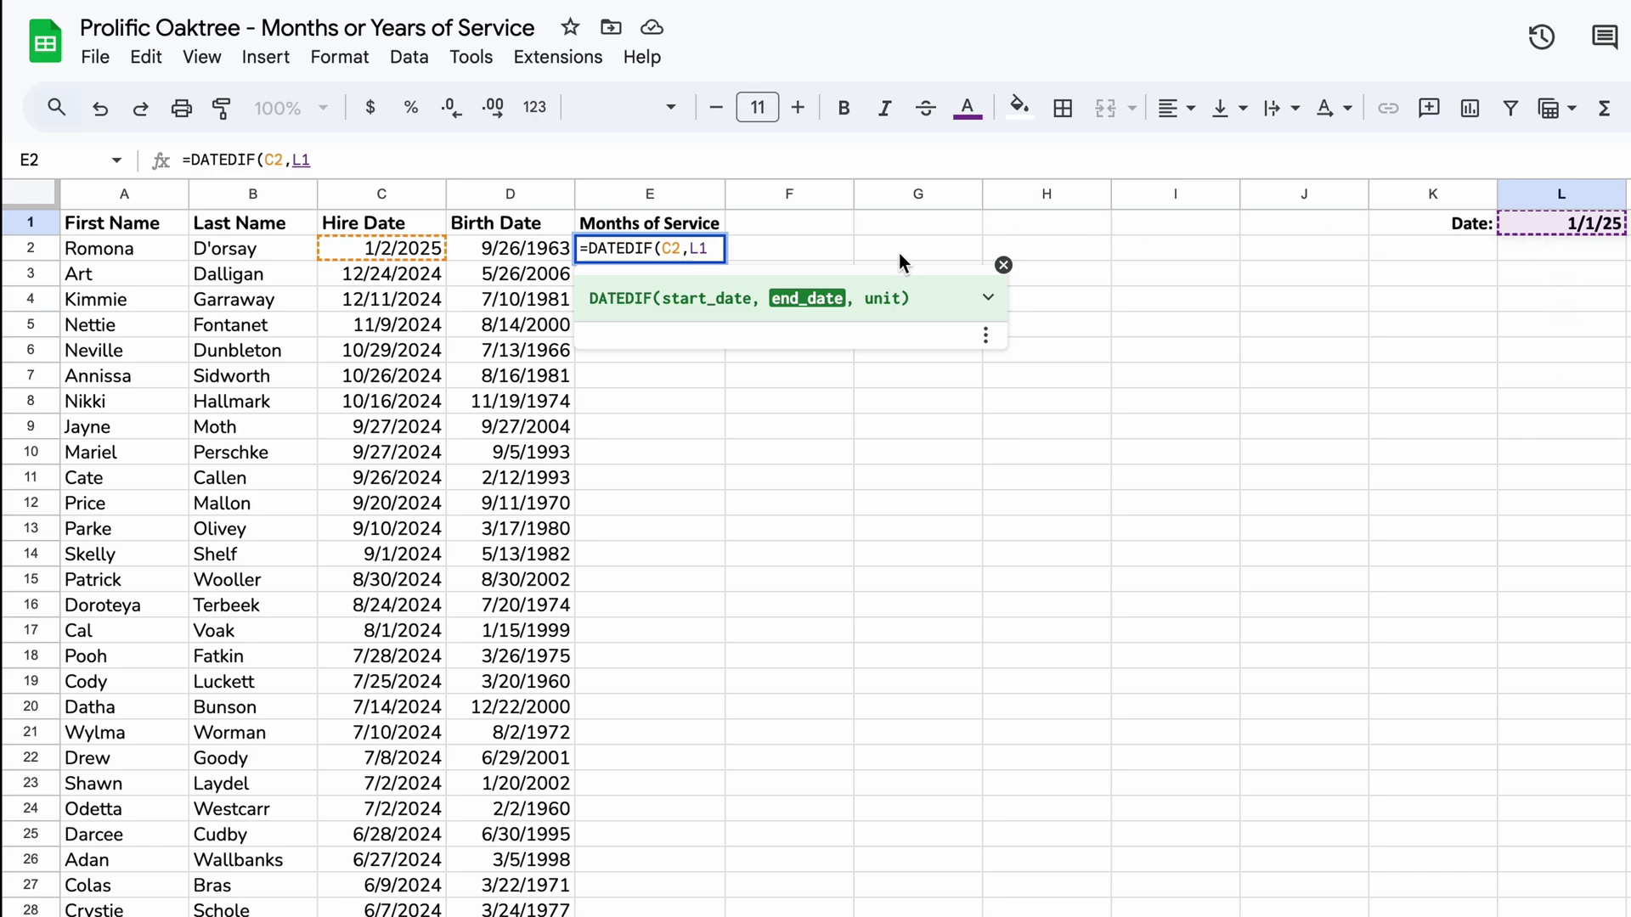
pyautogui.write('$')
pyautogui.press('Right')
pyautogui.write(', ')
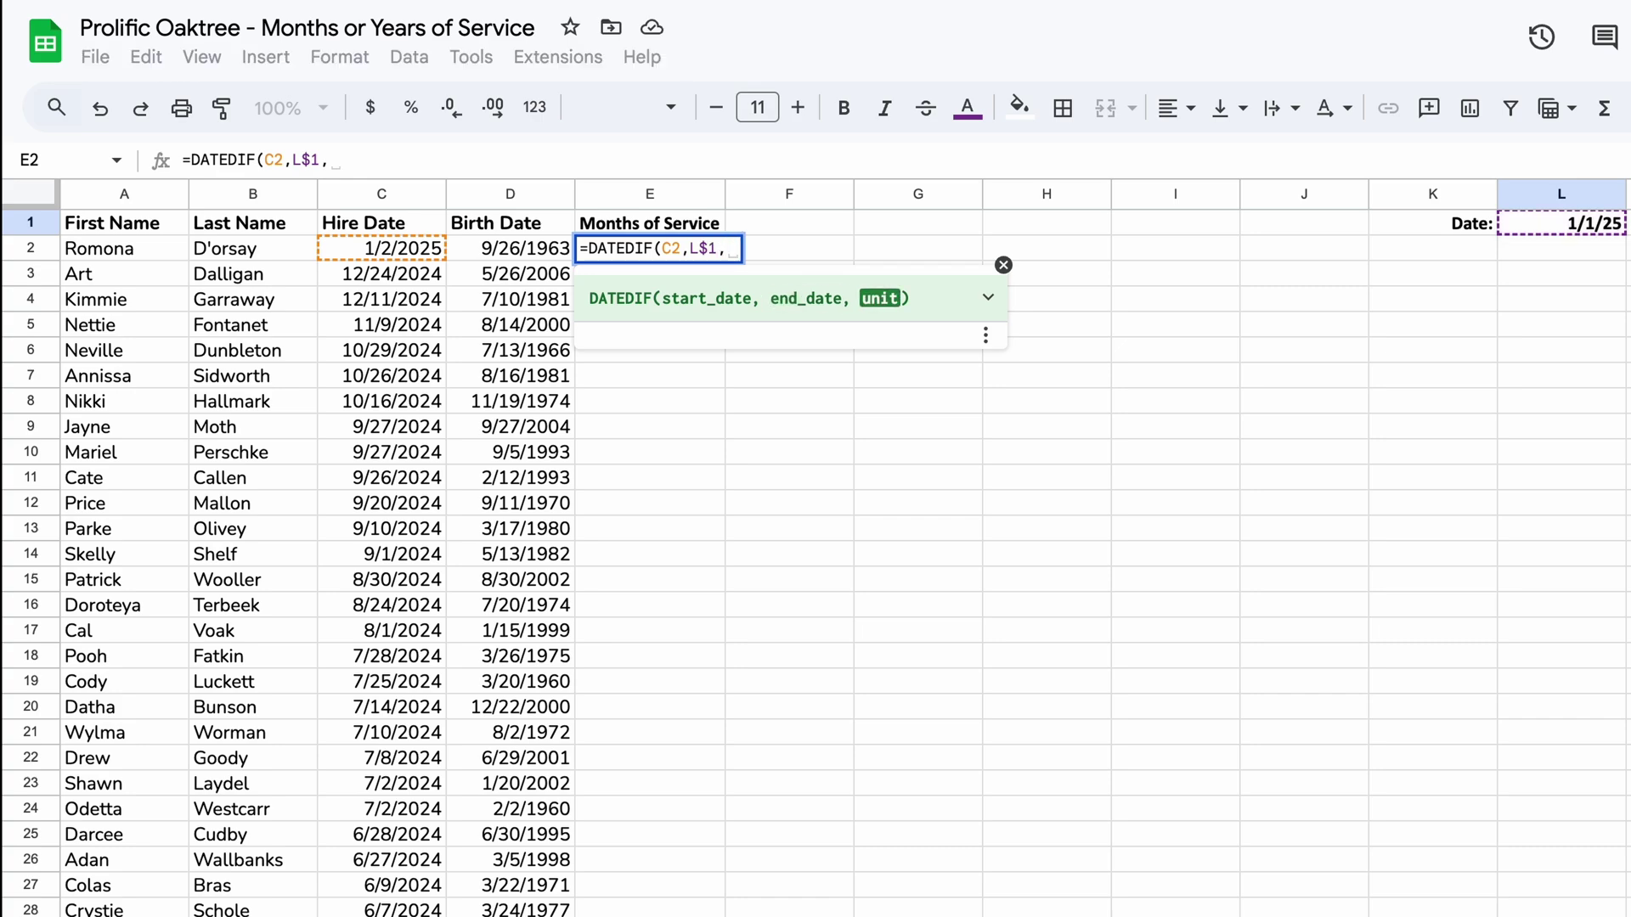
pyautogui.write('"')
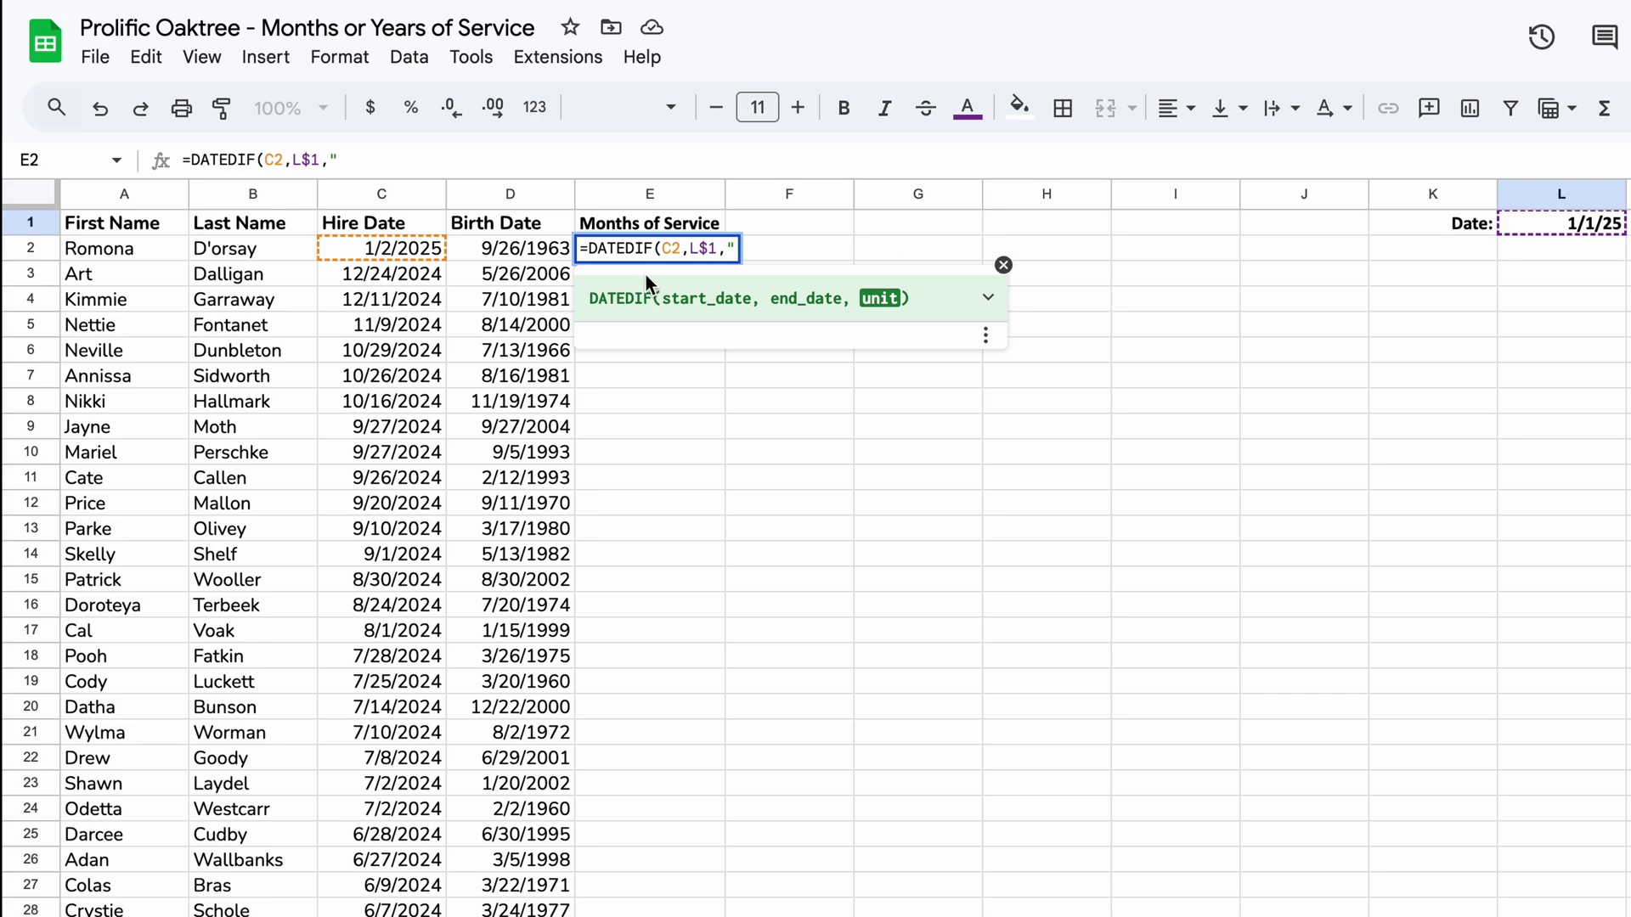
# - Check the DATEDIF help for units, finish with the "M" unit, and note E2 shows #NUM!
pyautogui.click(990, 298)
pyautogui.scroll(-3, 879, 480)
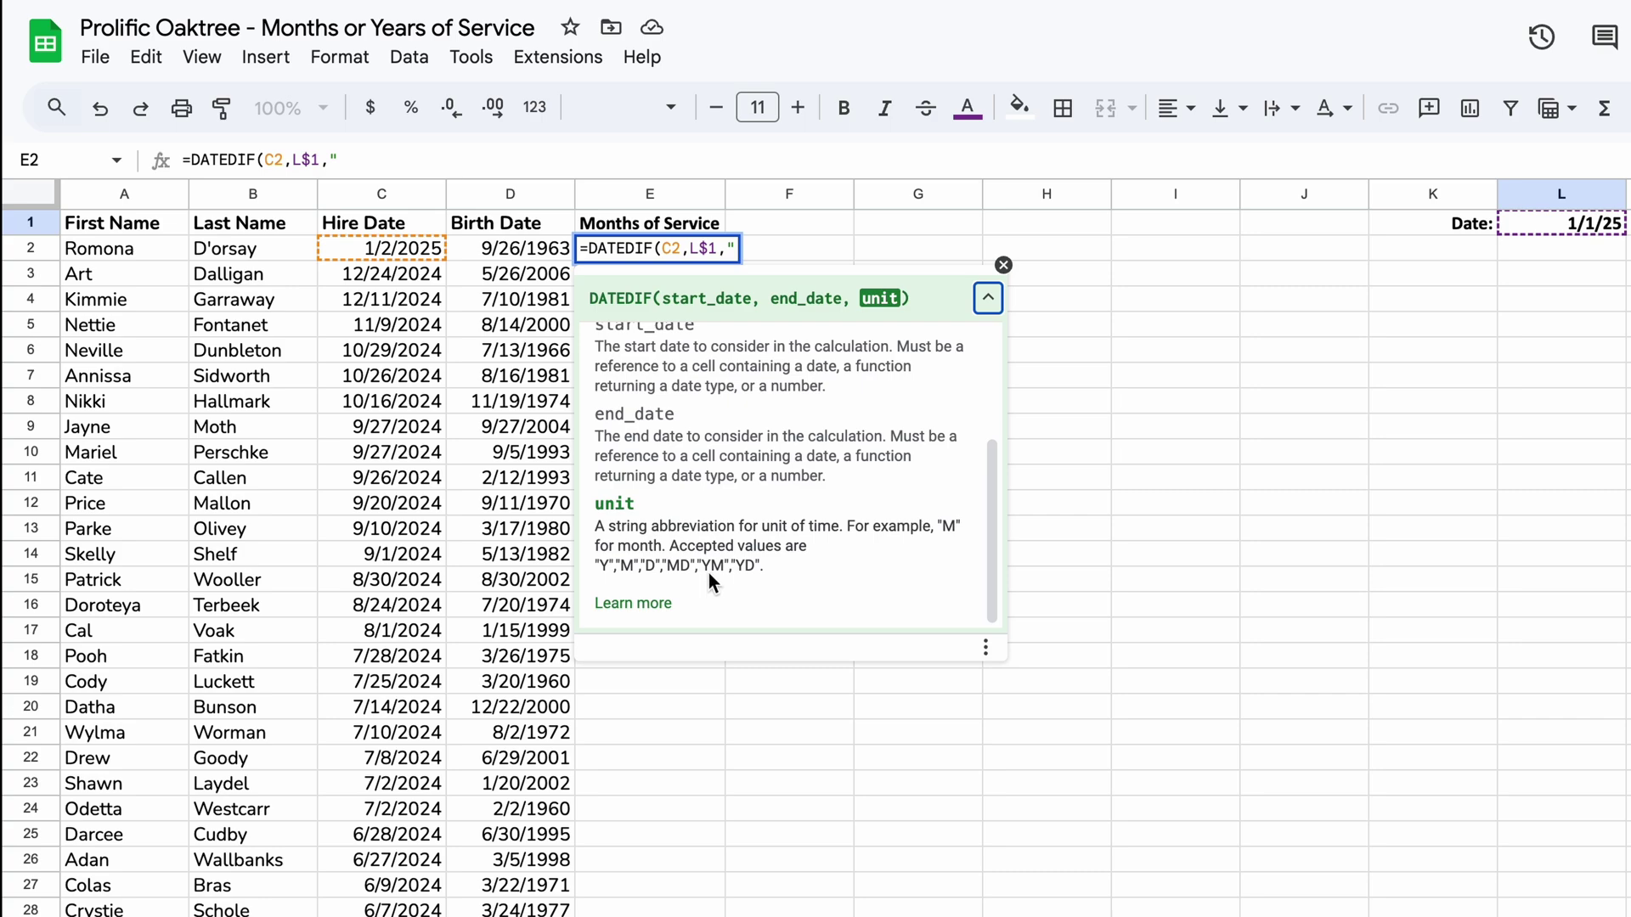
pyautogui.click(400, 163)
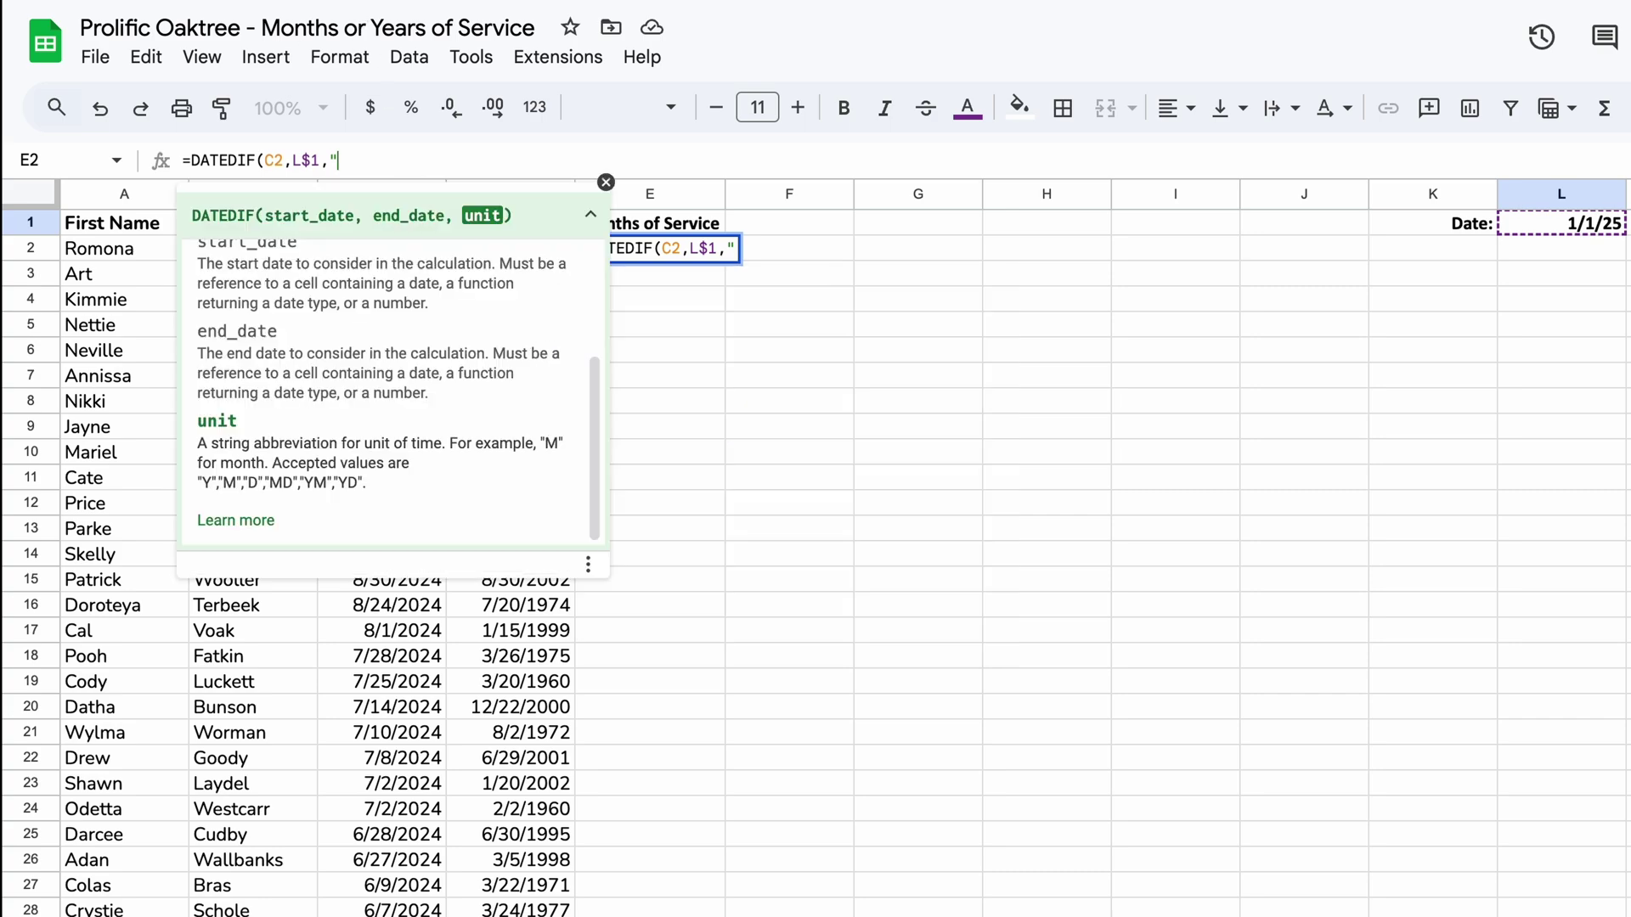
pyautogui.write('M")')
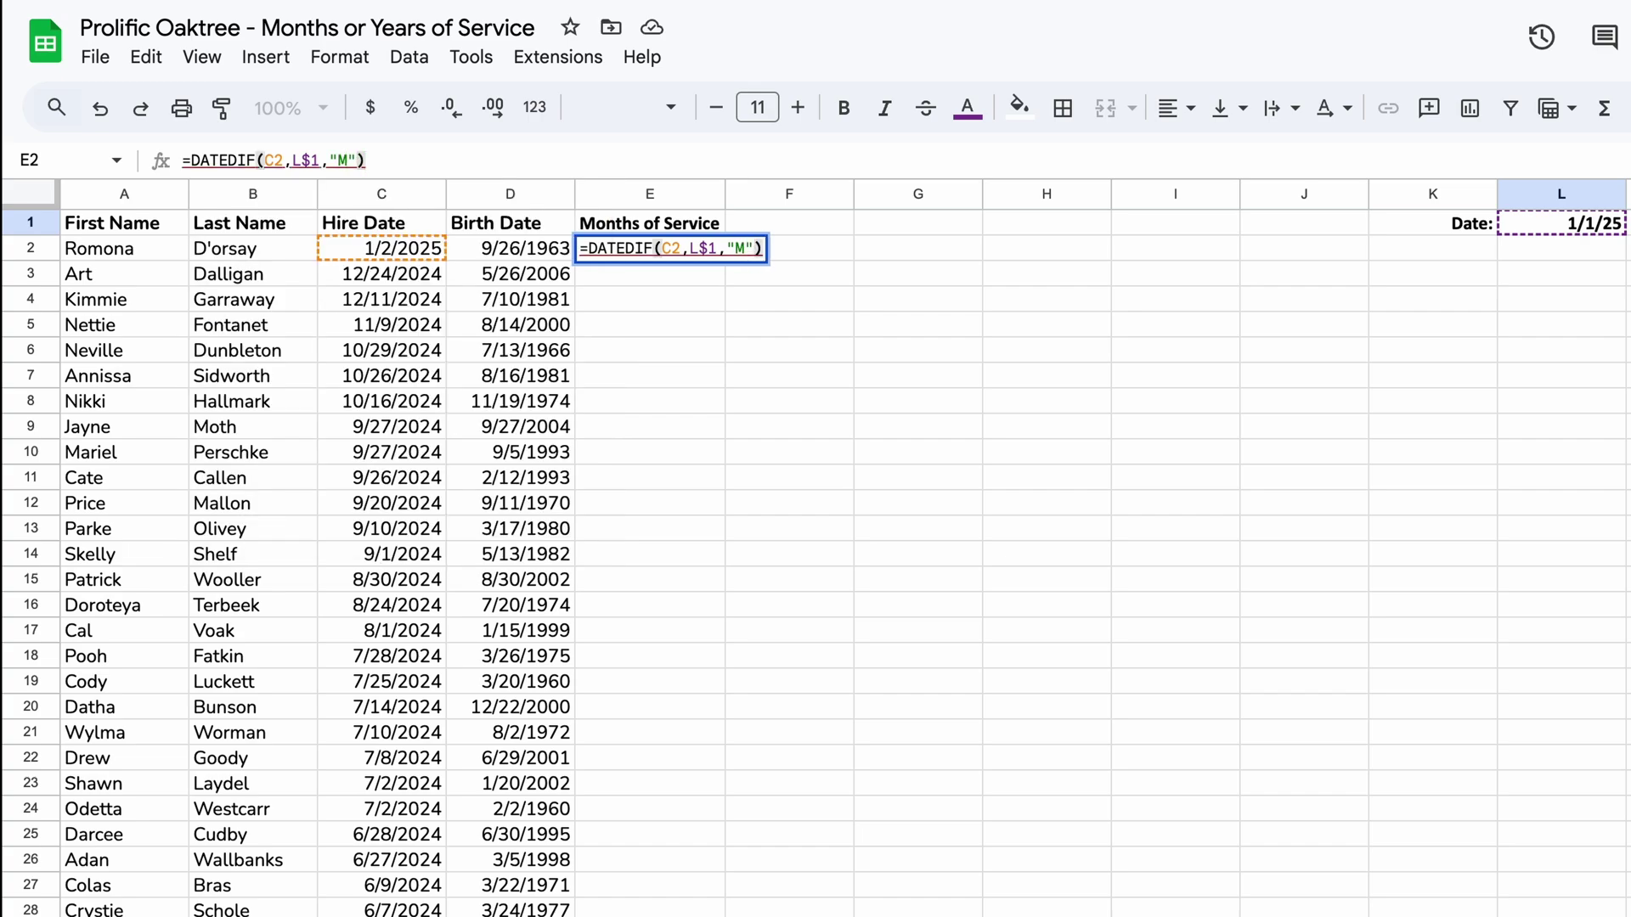
pyautogui.press('Return')
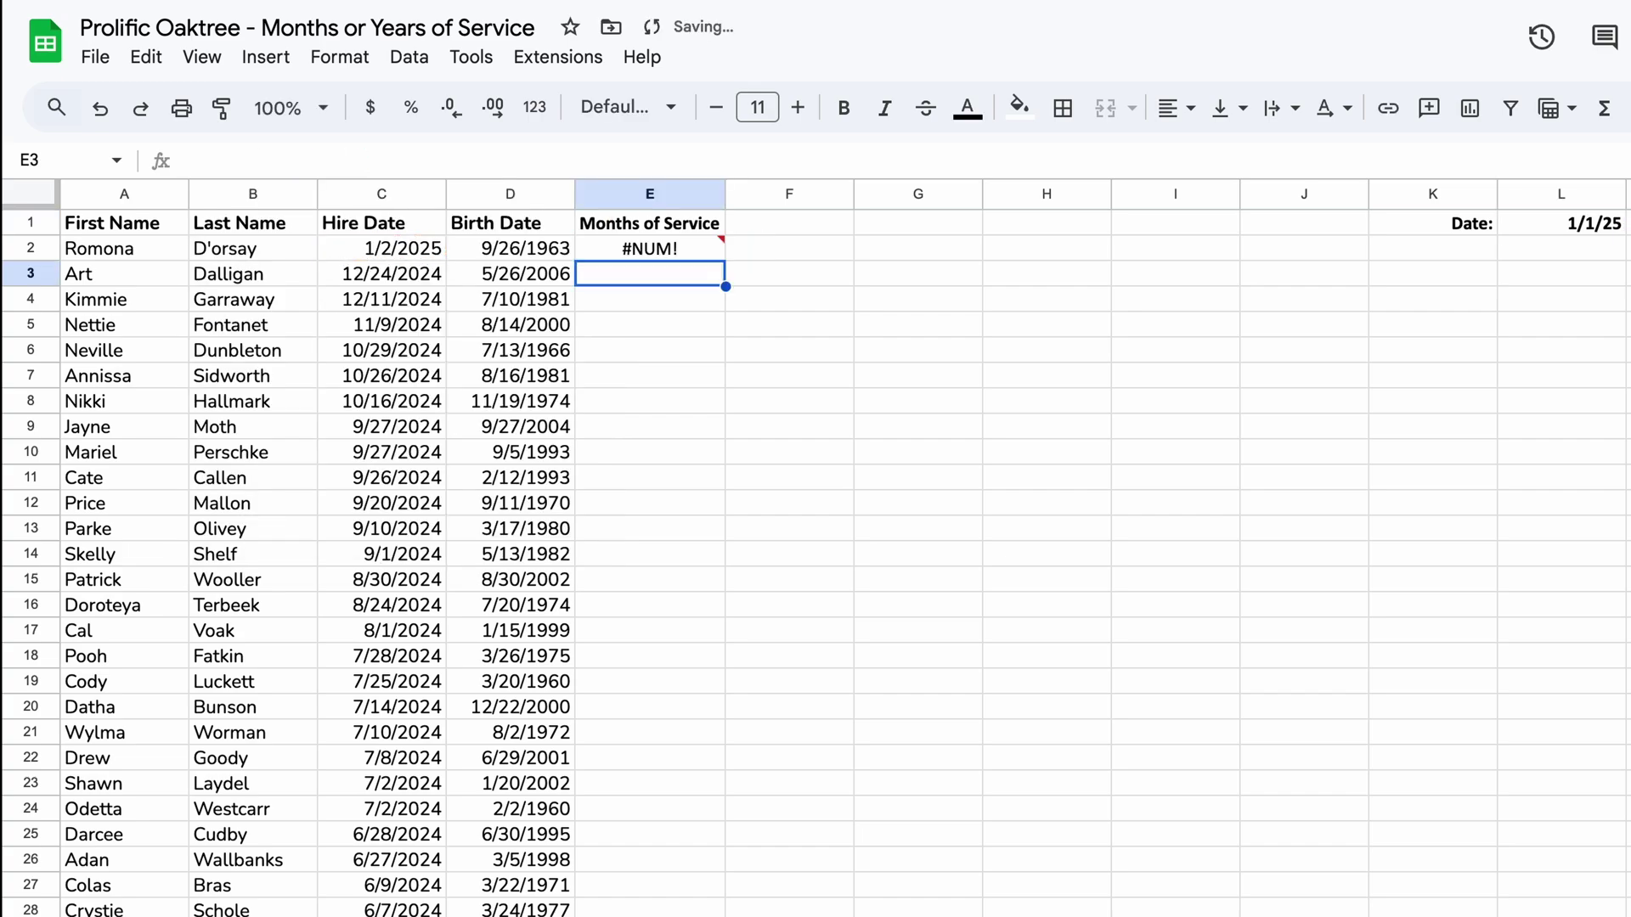
pyautogui.click(679, 248)
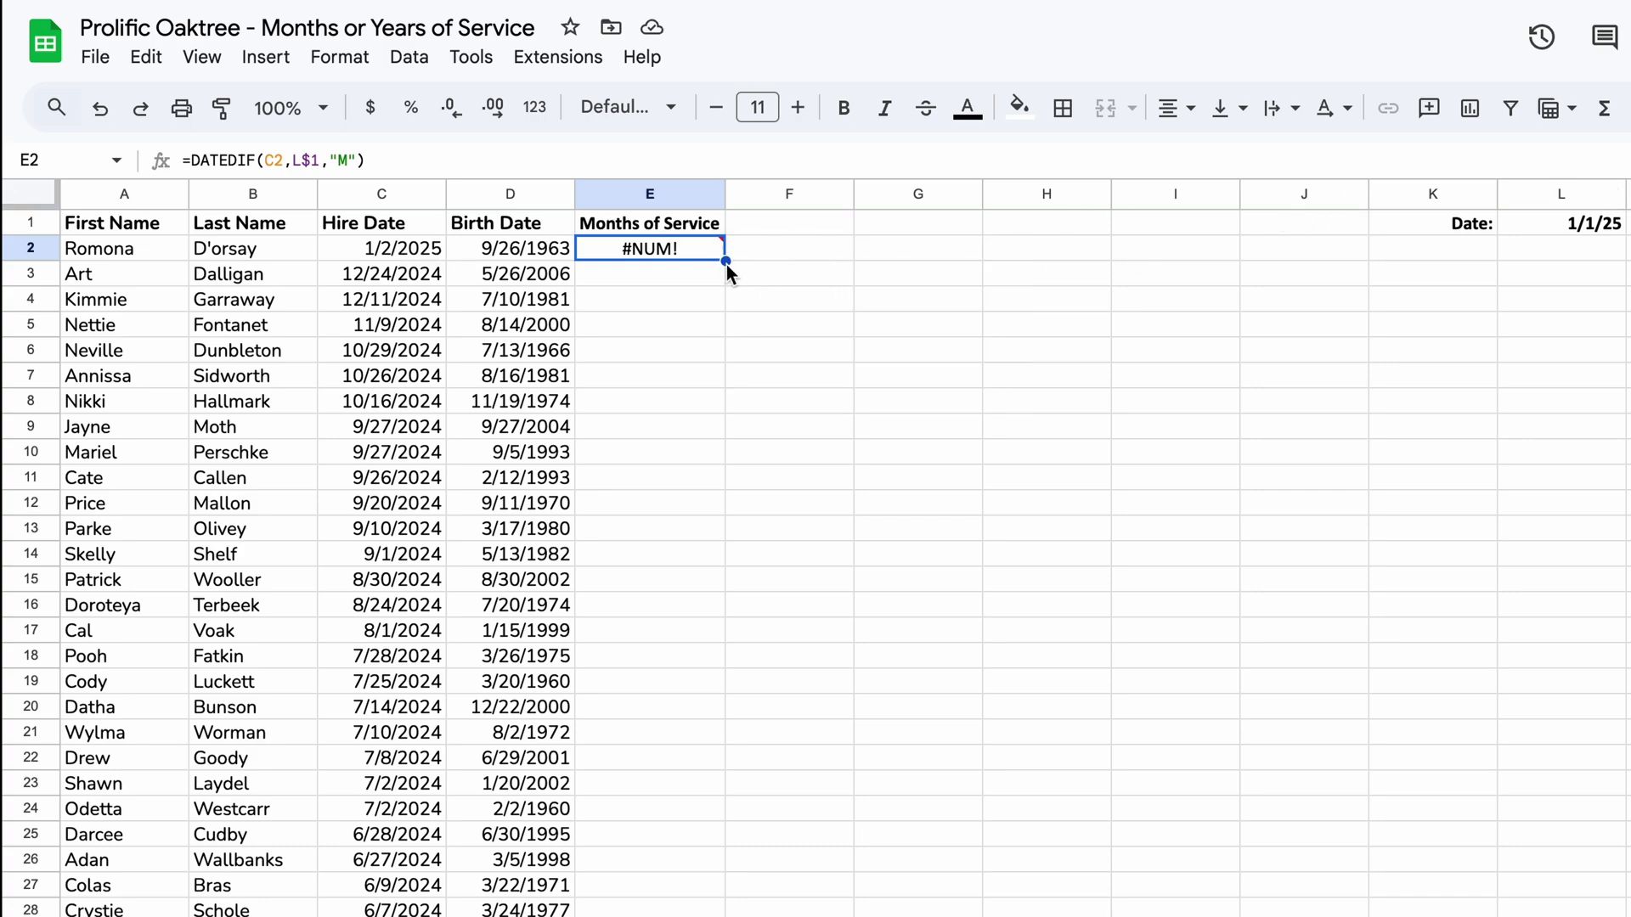
# - Fill the DATEDIF formula down column E and check the month counts in E3 through E8
pyautogui.doubleClick(726, 262)
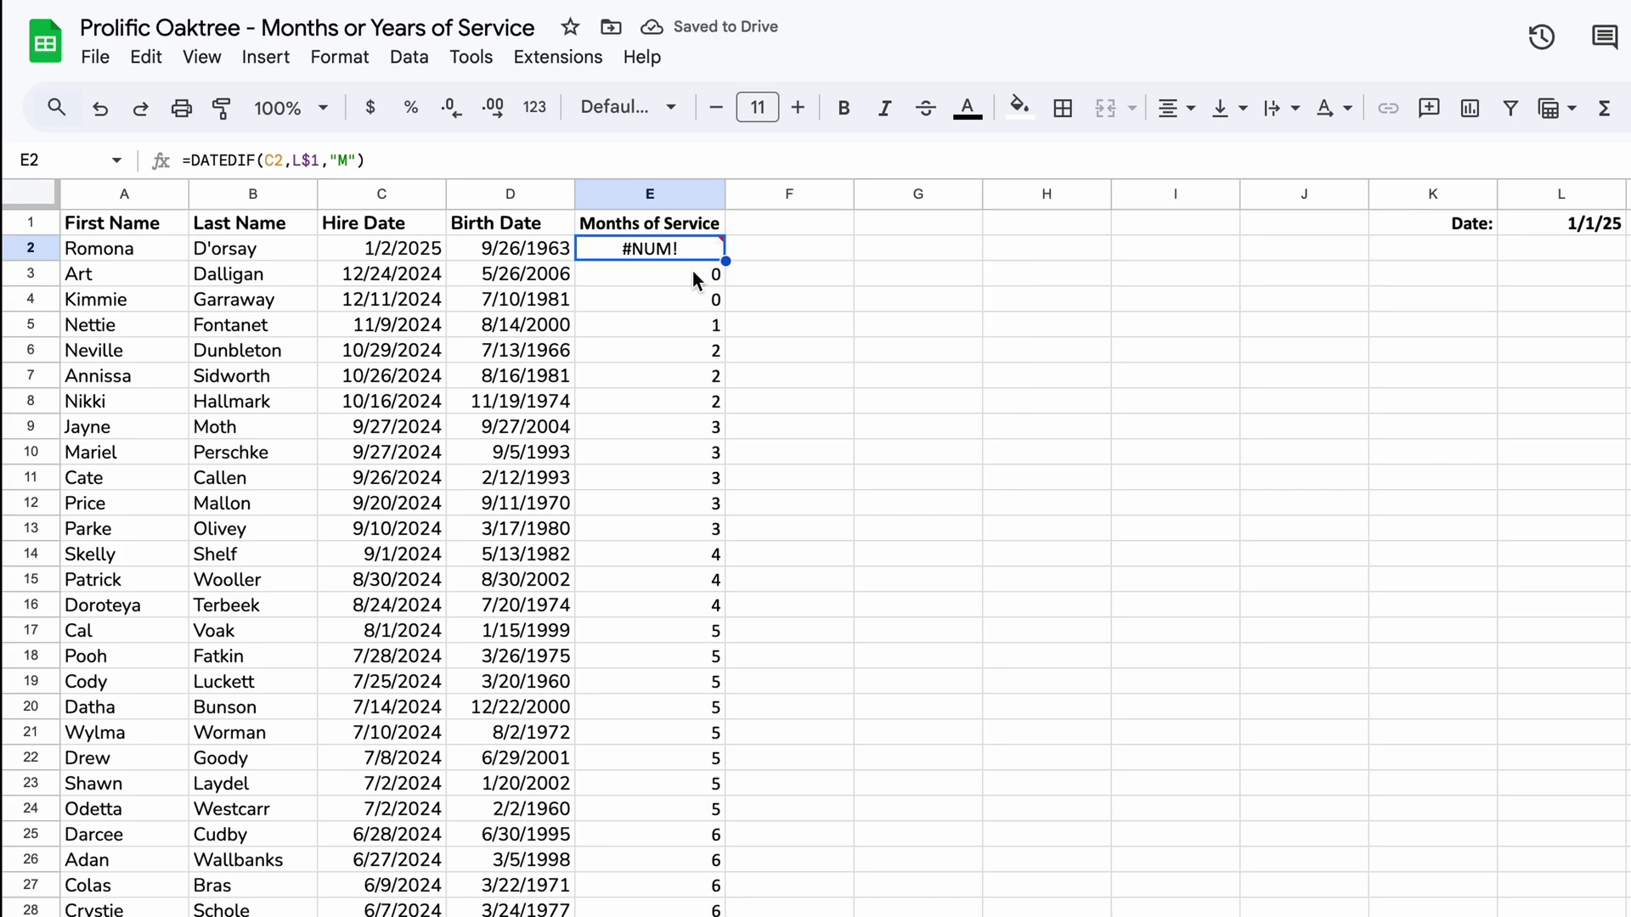
pyautogui.click(691, 274)
pyautogui.click(665, 294)
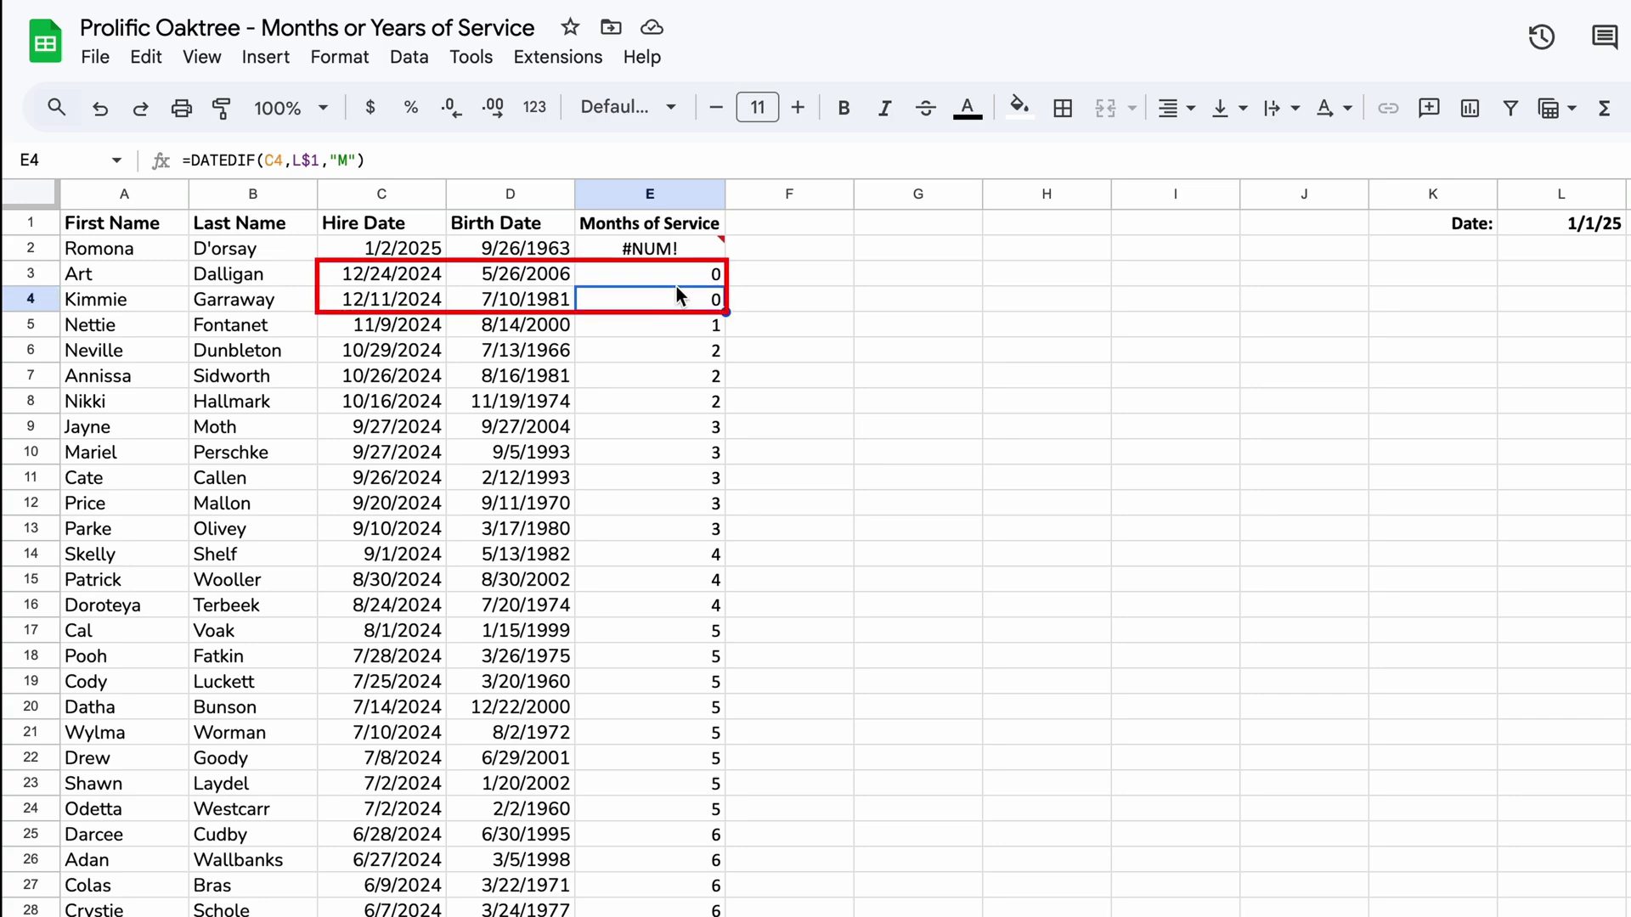
pyautogui.click(650, 323)
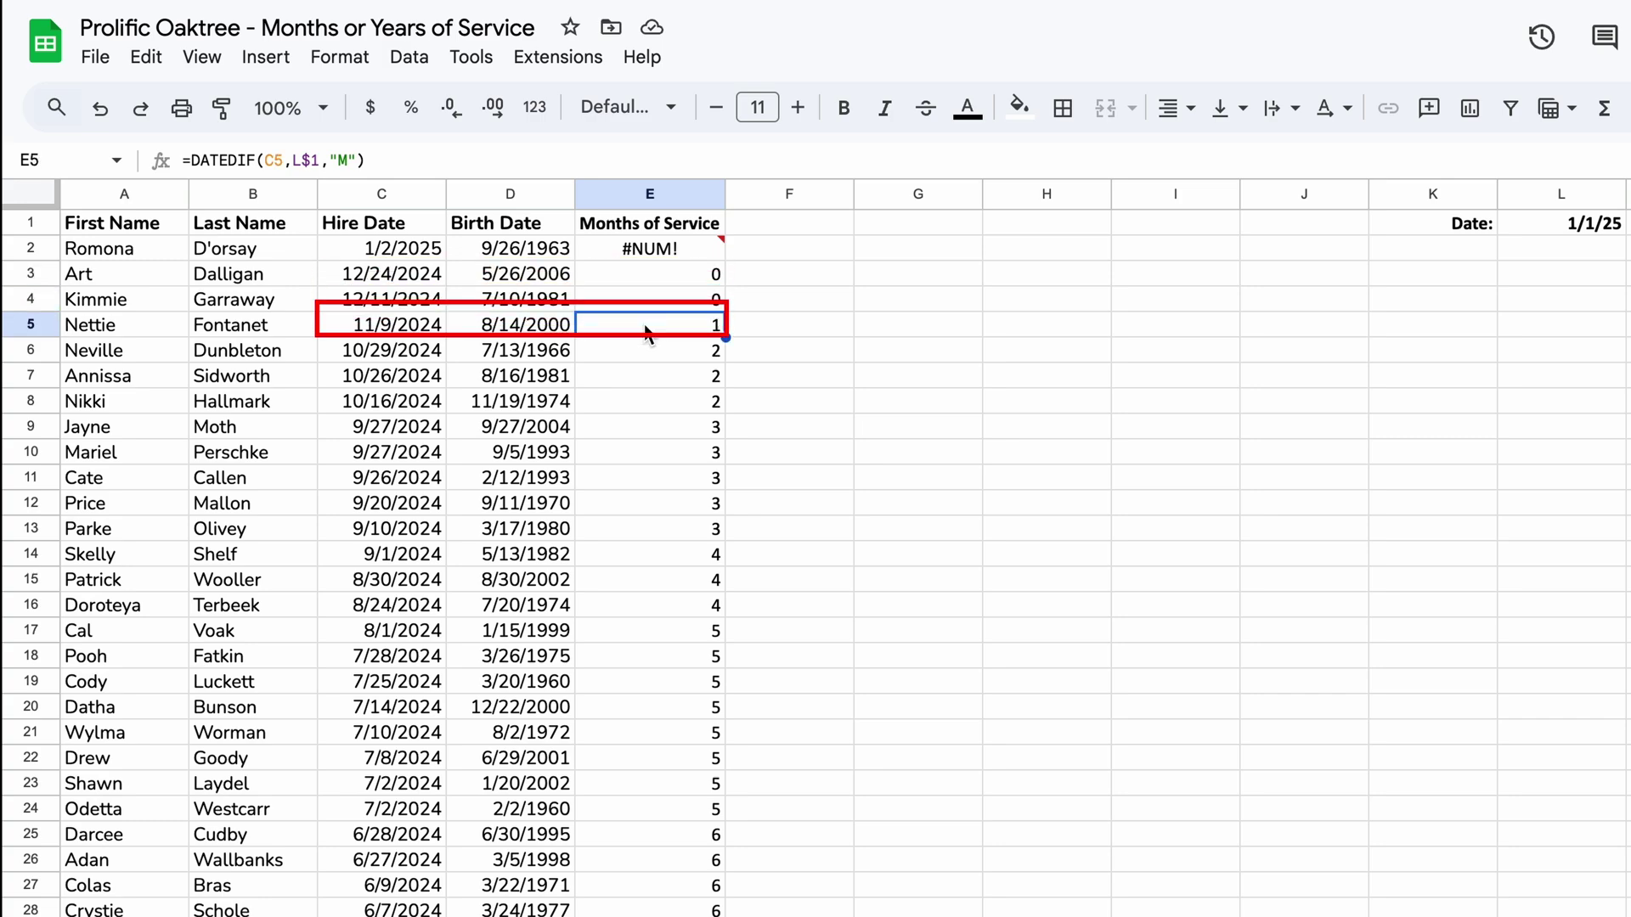
pyautogui.click(607, 350)
pyautogui.click(607, 367)
pyautogui.click(610, 403)
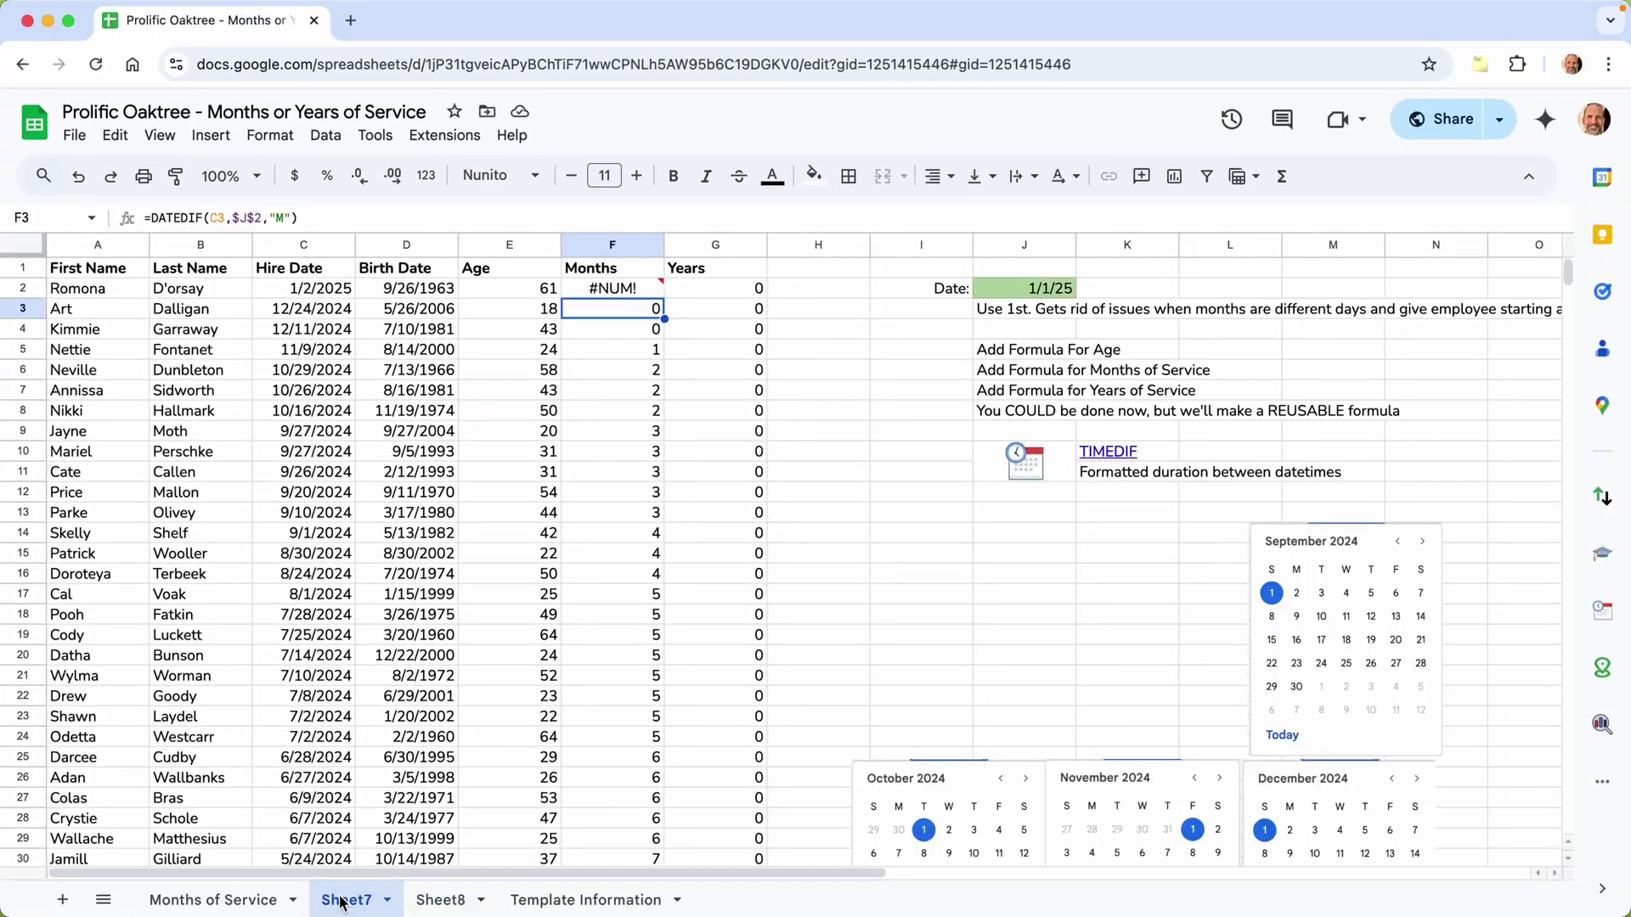
# - Scroll Sheet7's reference table, return to Sheet8, and select the 3-month values E9:E13
pyautogui.scroll(-5, 984, 736)
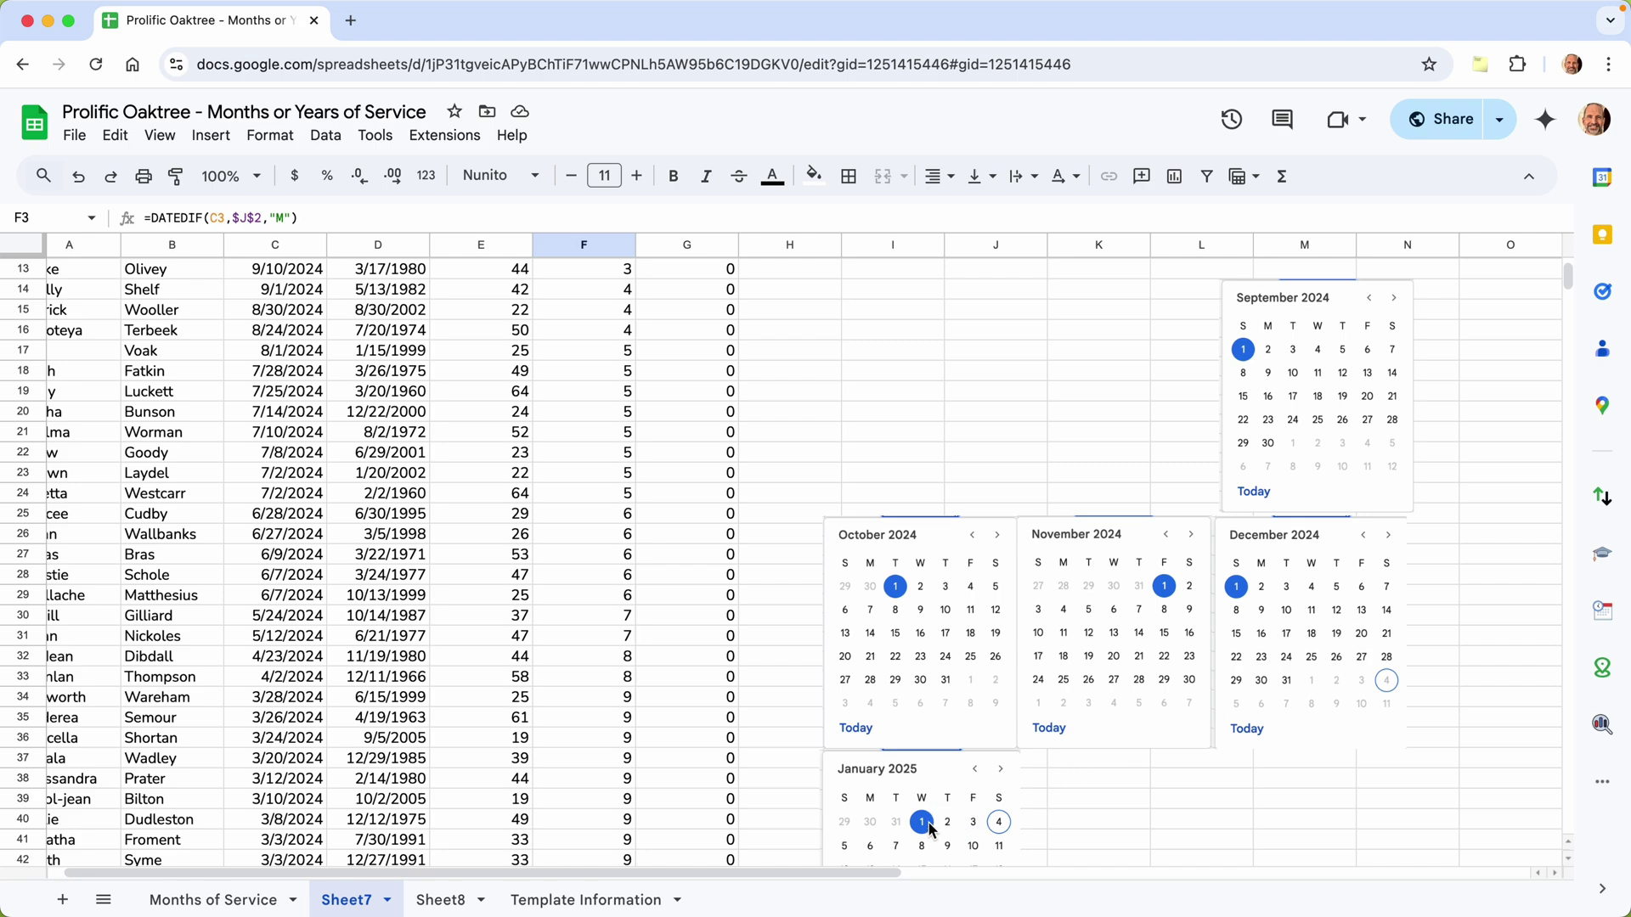
pyautogui.click(440, 899)
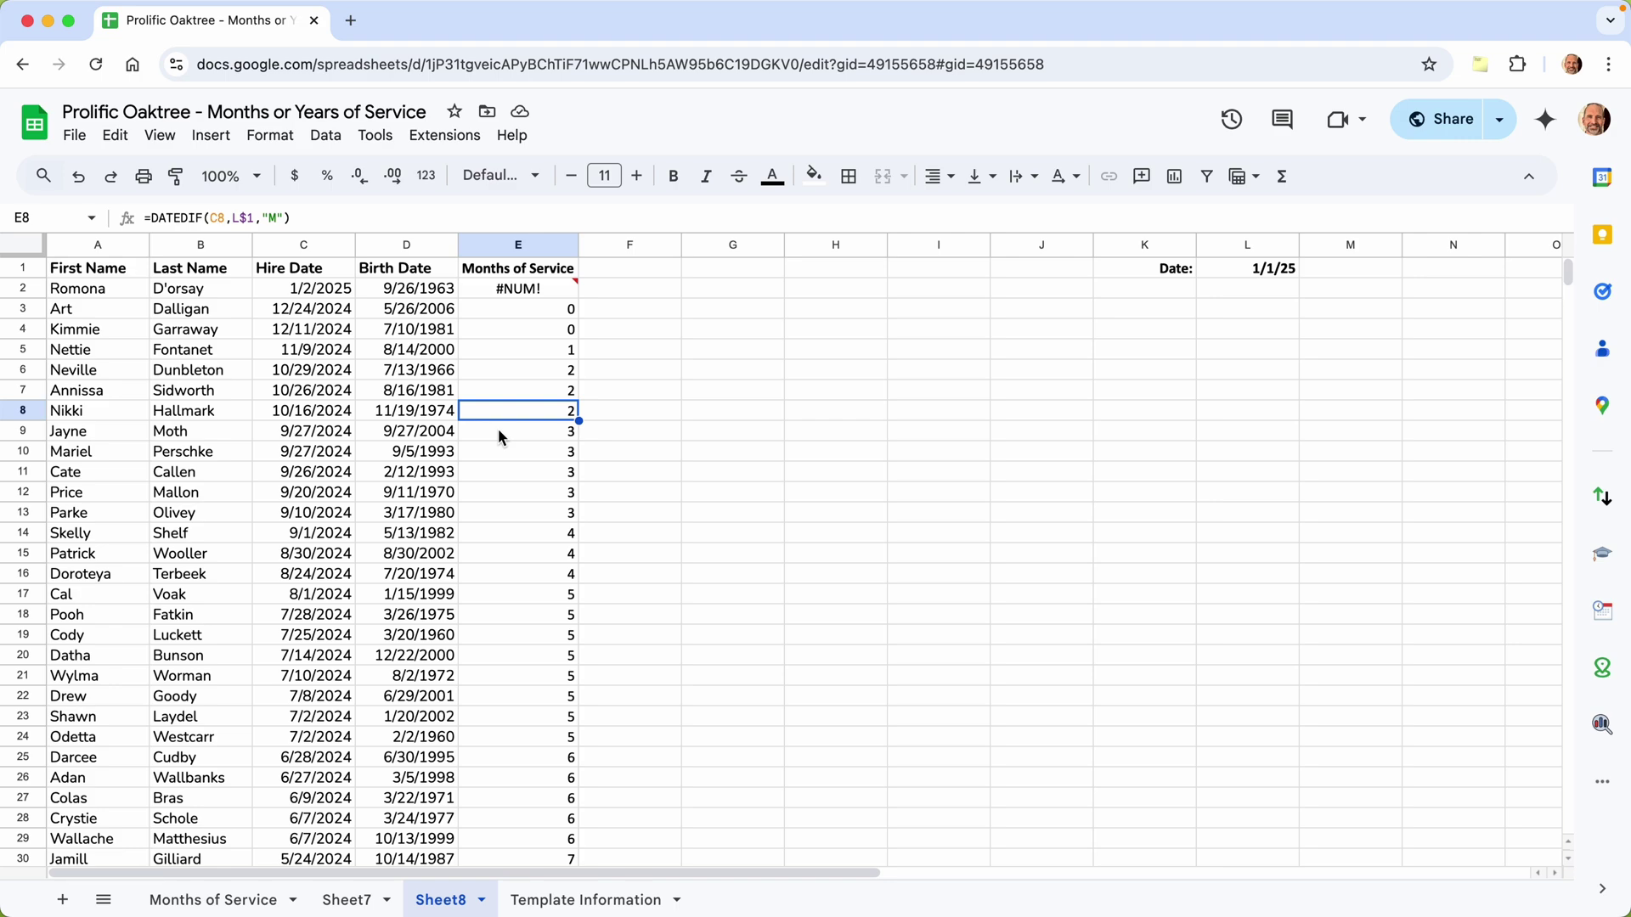
pyautogui.moveTo(498, 428); pyautogui.dragTo(513, 506)
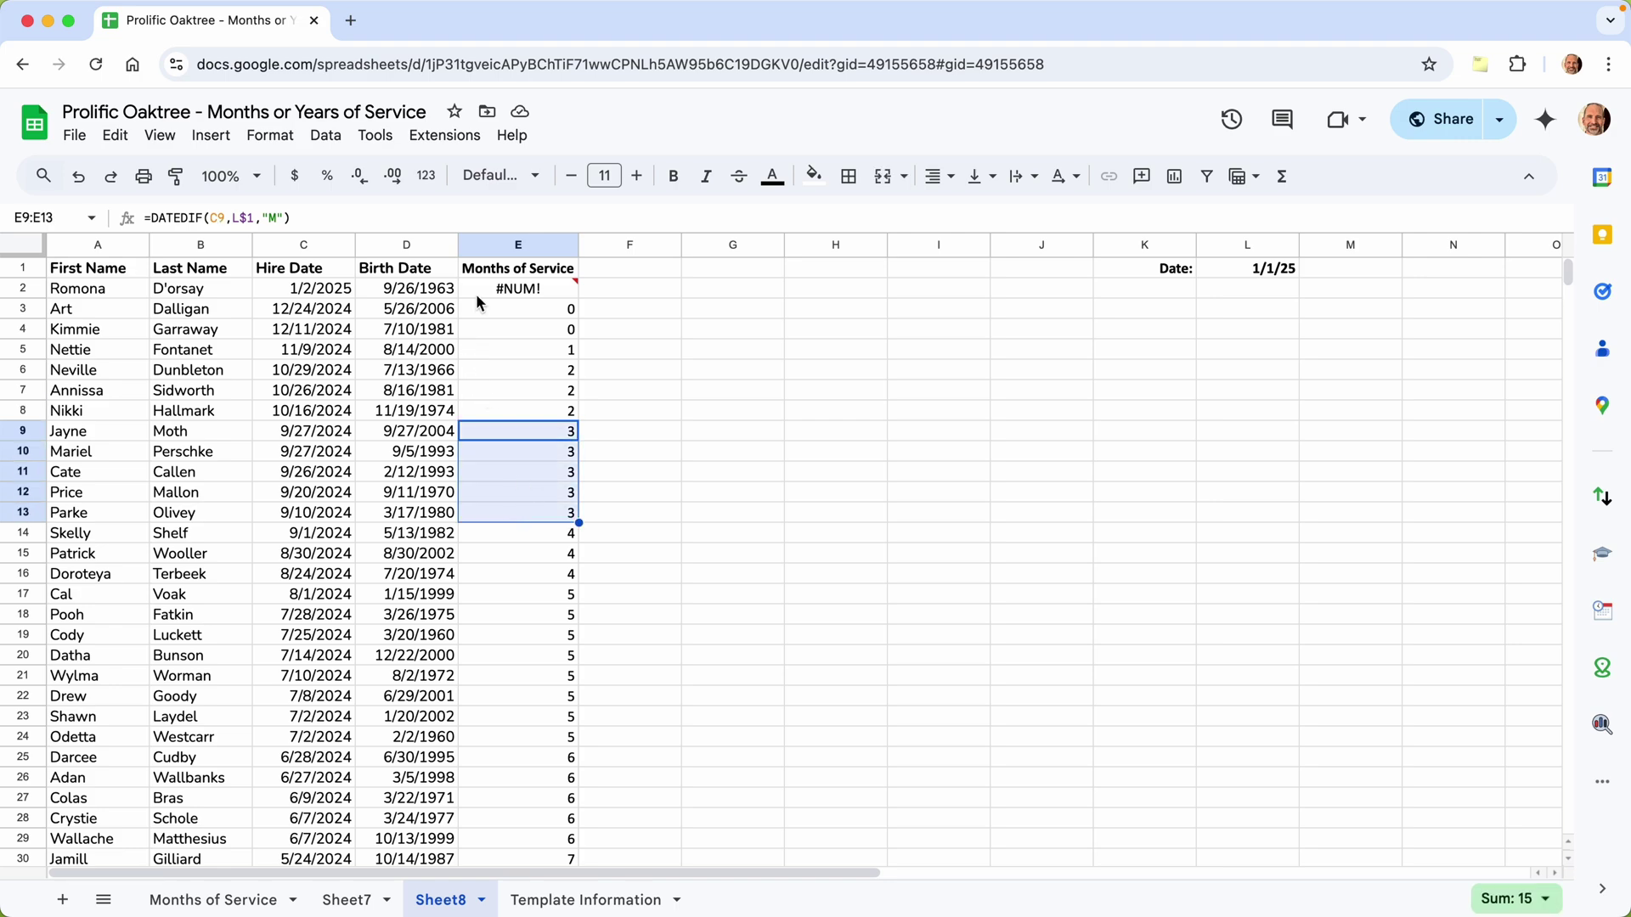
# - Give E9:E13 a yellow fill and deselect to view the highlight
pyautogui.click(811, 175)
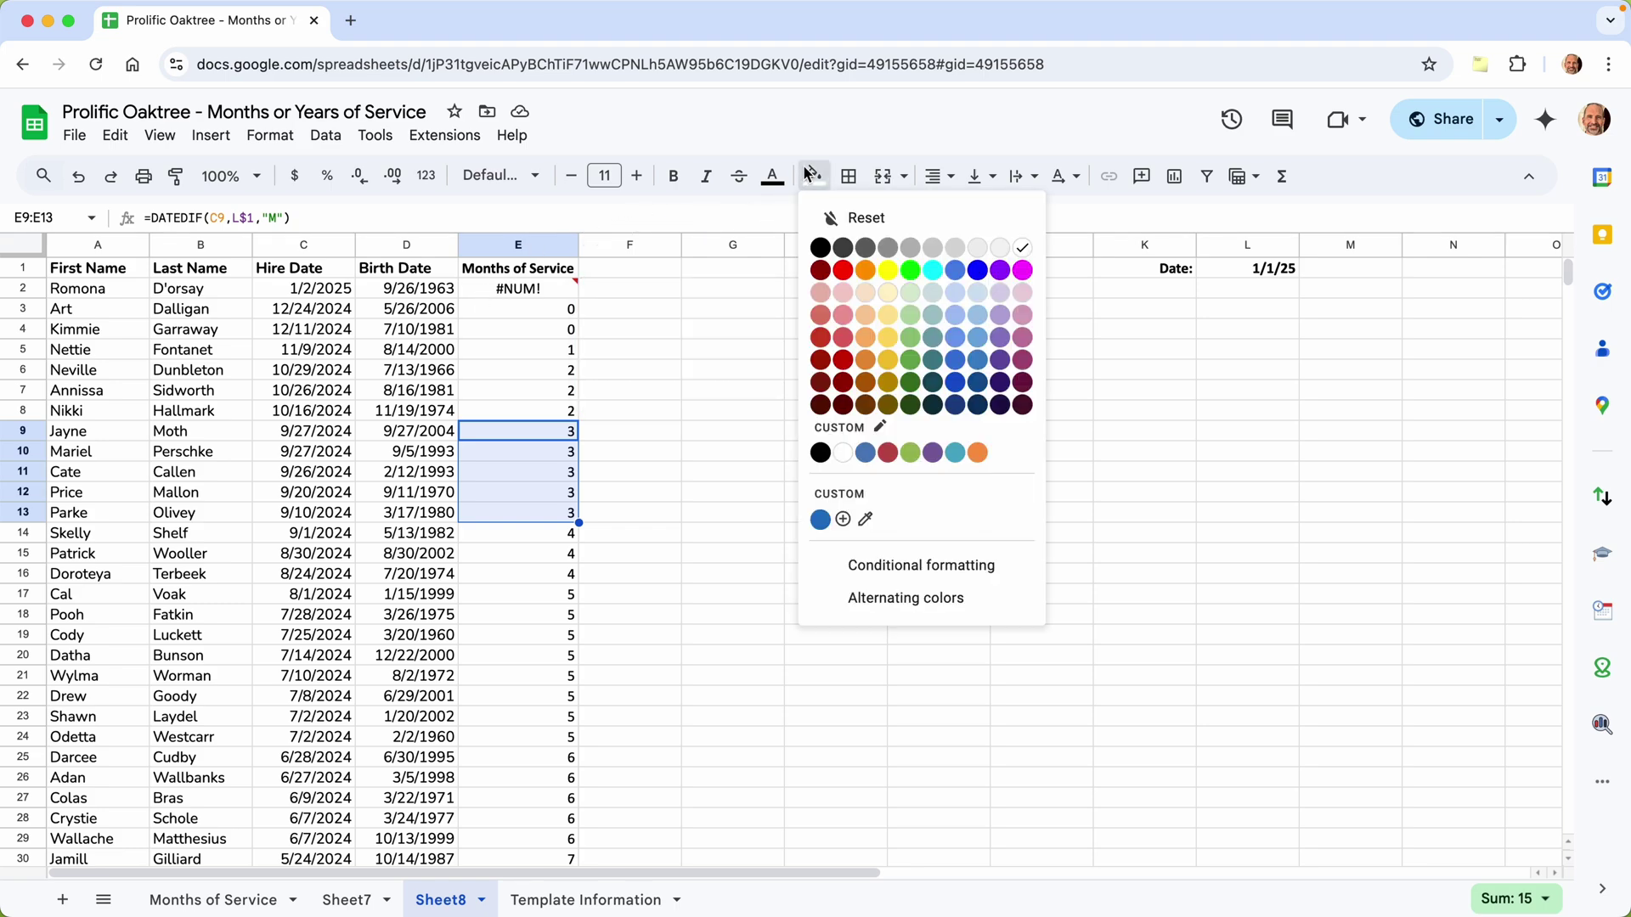
pyautogui.click(888, 271)
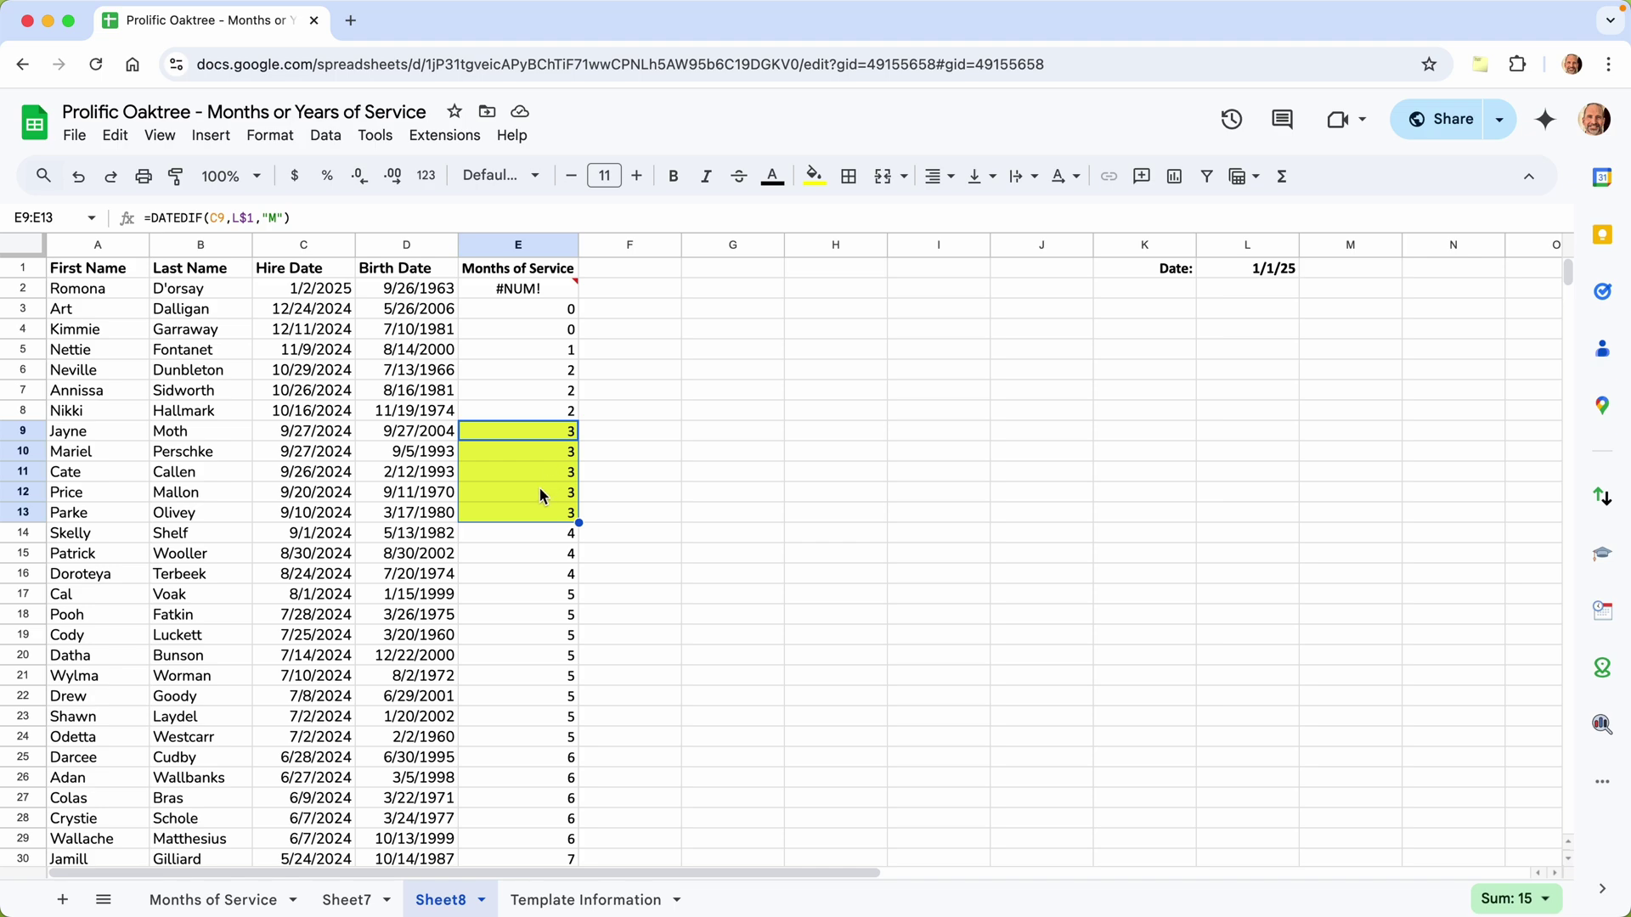
pyautogui.click(311, 542)
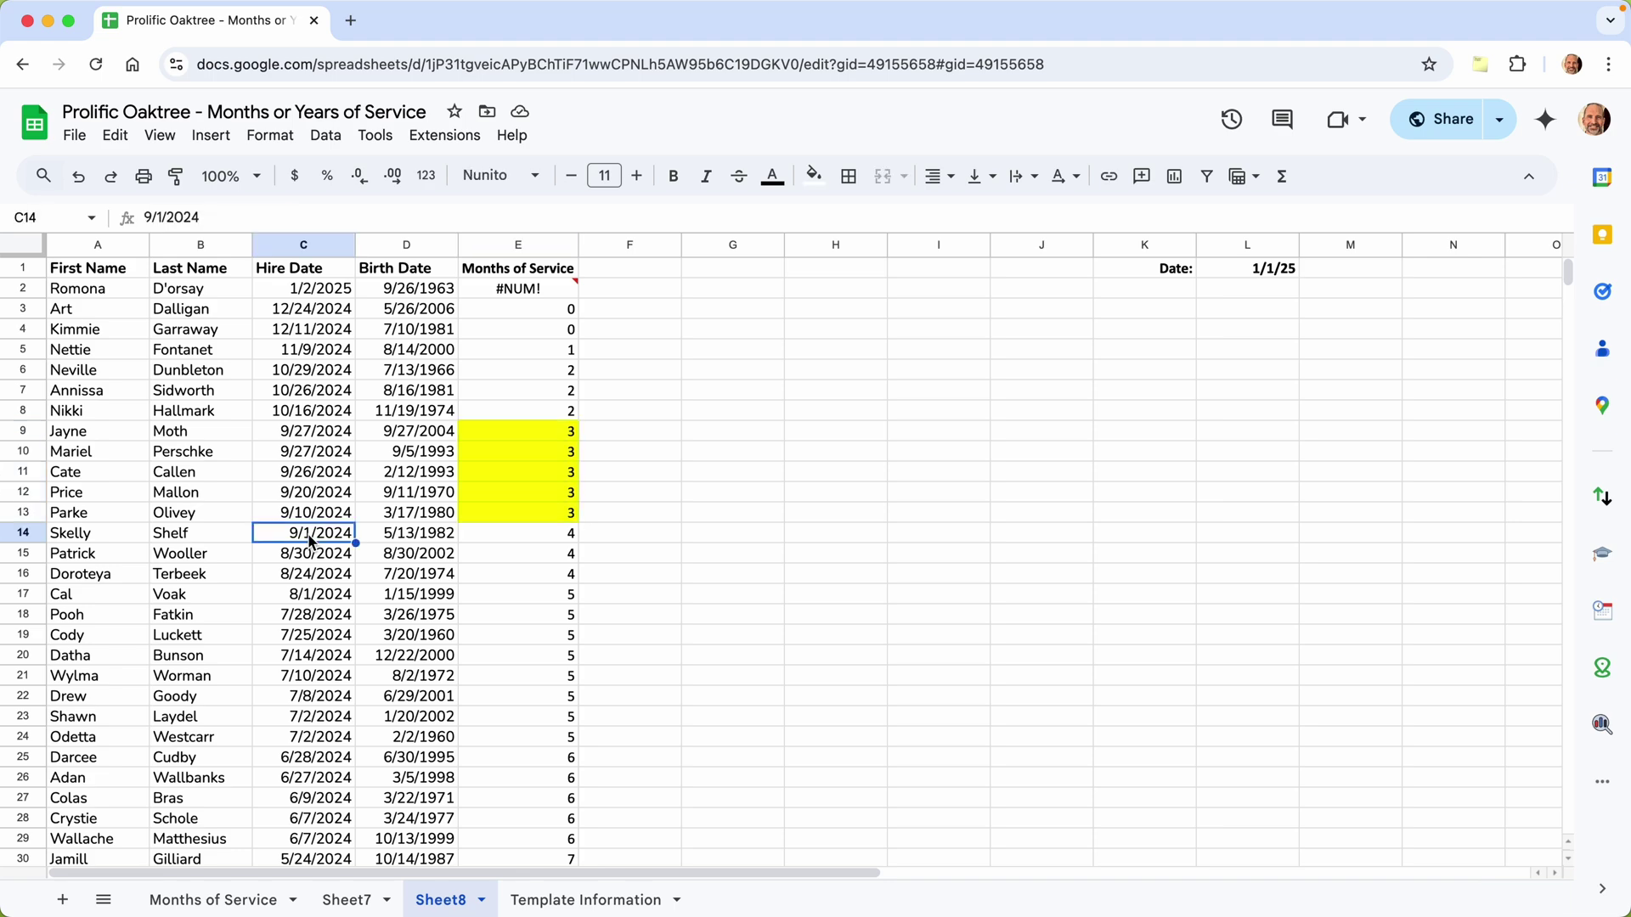
# - Switch from Sheet7 to Sheet8 and inspect the months formulas in rows 14 and 2
pyautogui.click(355, 898)
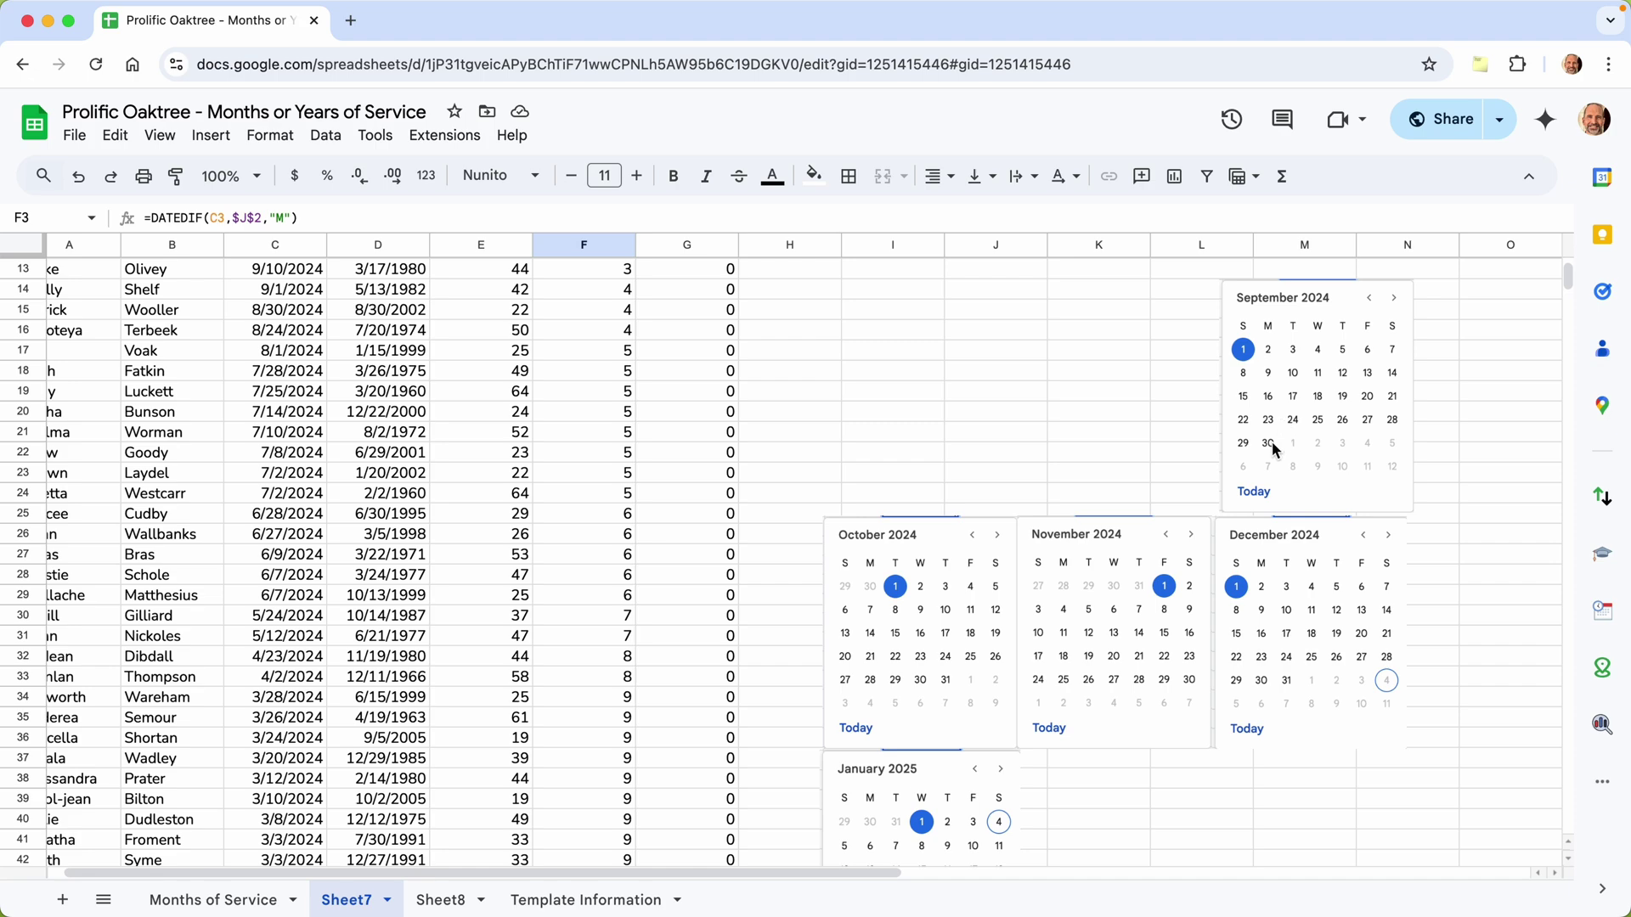
pyautogui.click(435, 898)
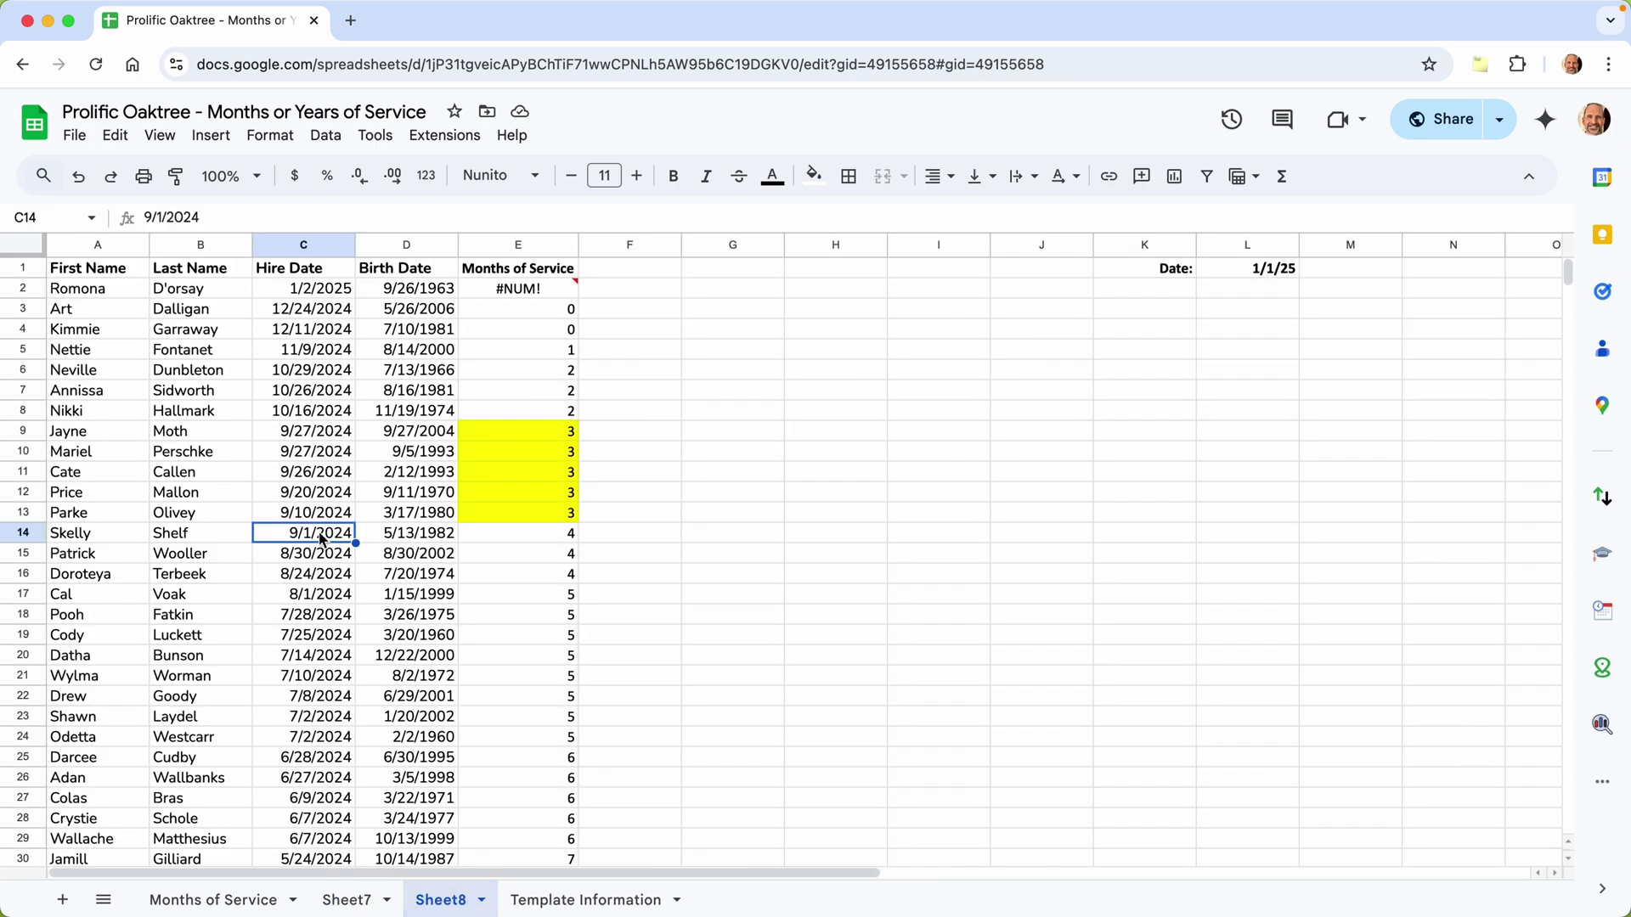
pyautogui.click(485, 537)
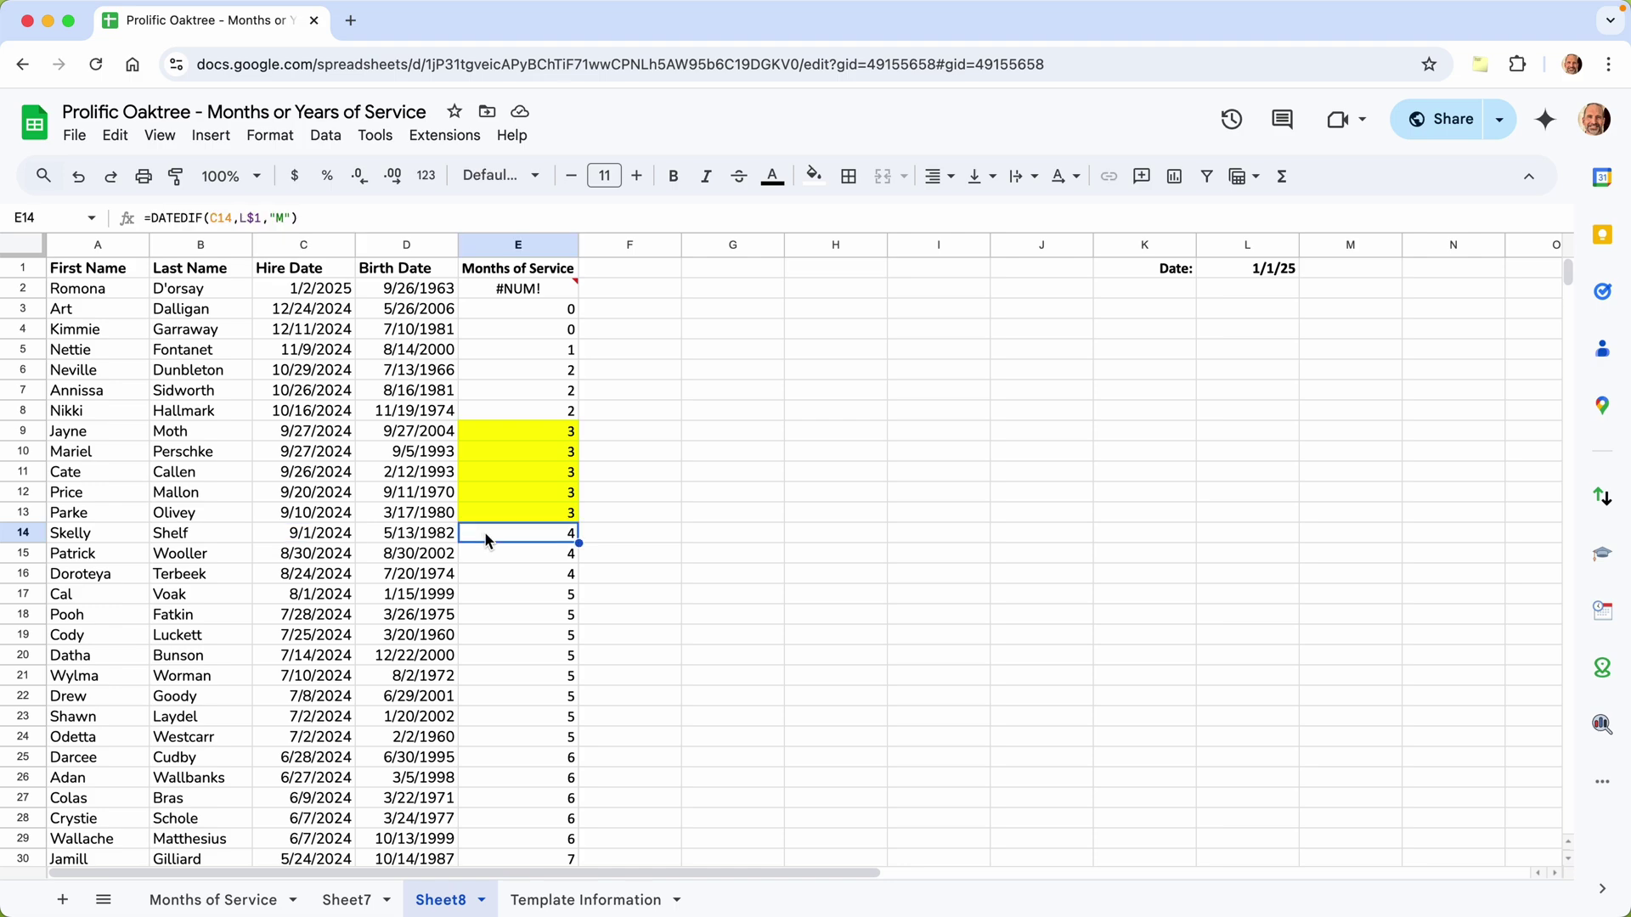
pyautogui.click(535, 289)
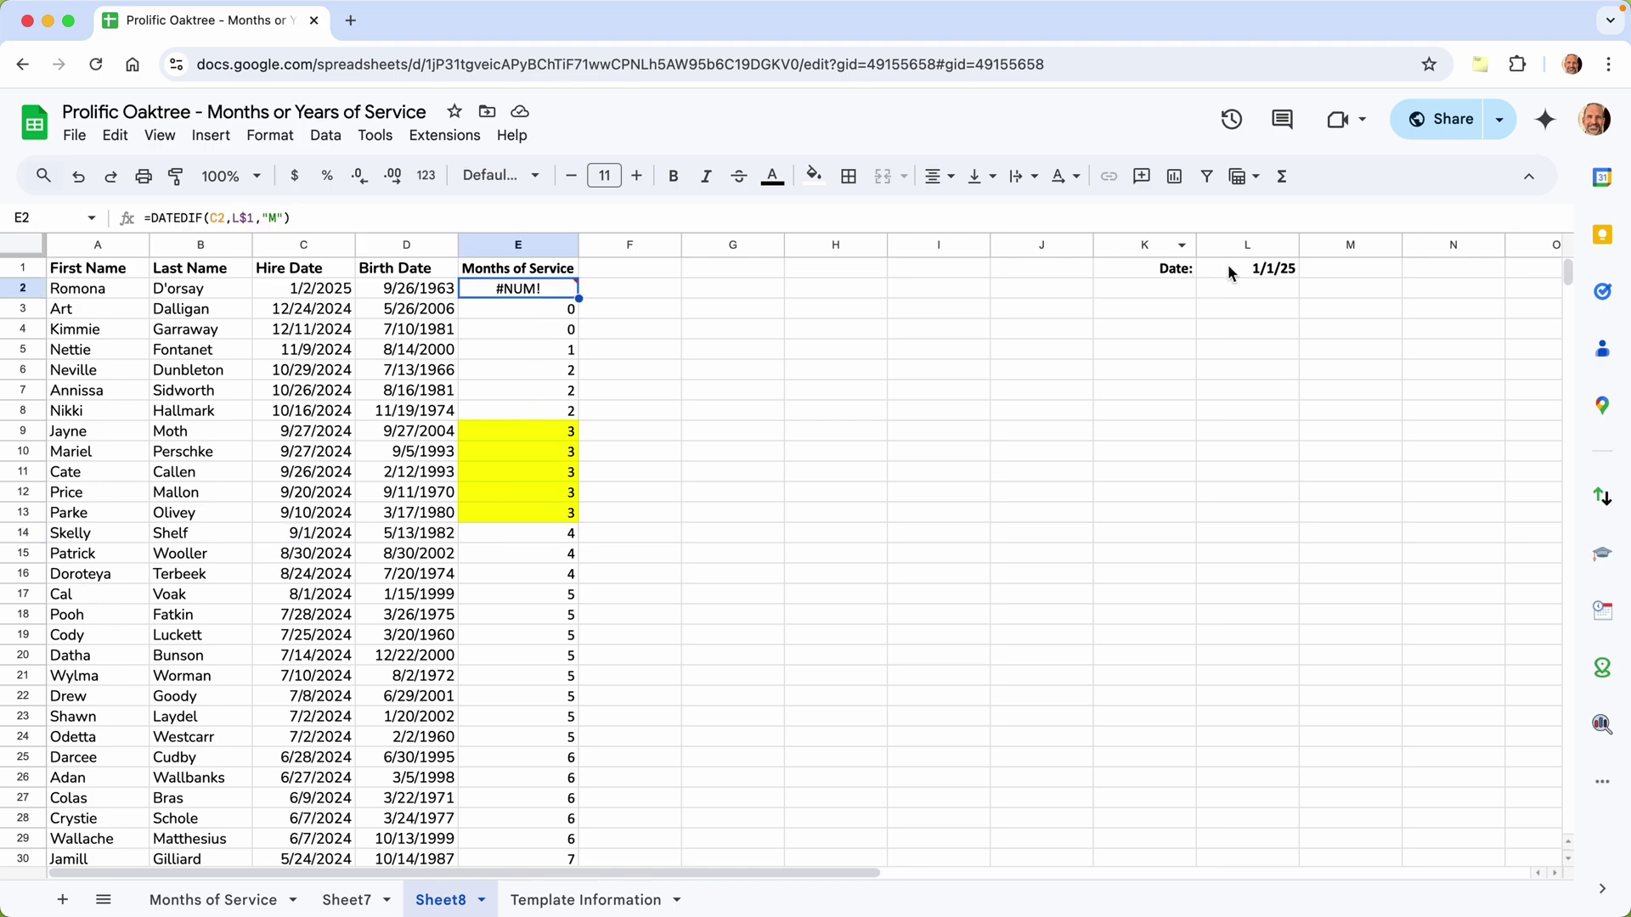
# - Test 12/31/24 in L1, check row 14's recalculated months, then undo back to 1/1/25
pyautogui.click(1234, 271)
pyautogui.write('12')
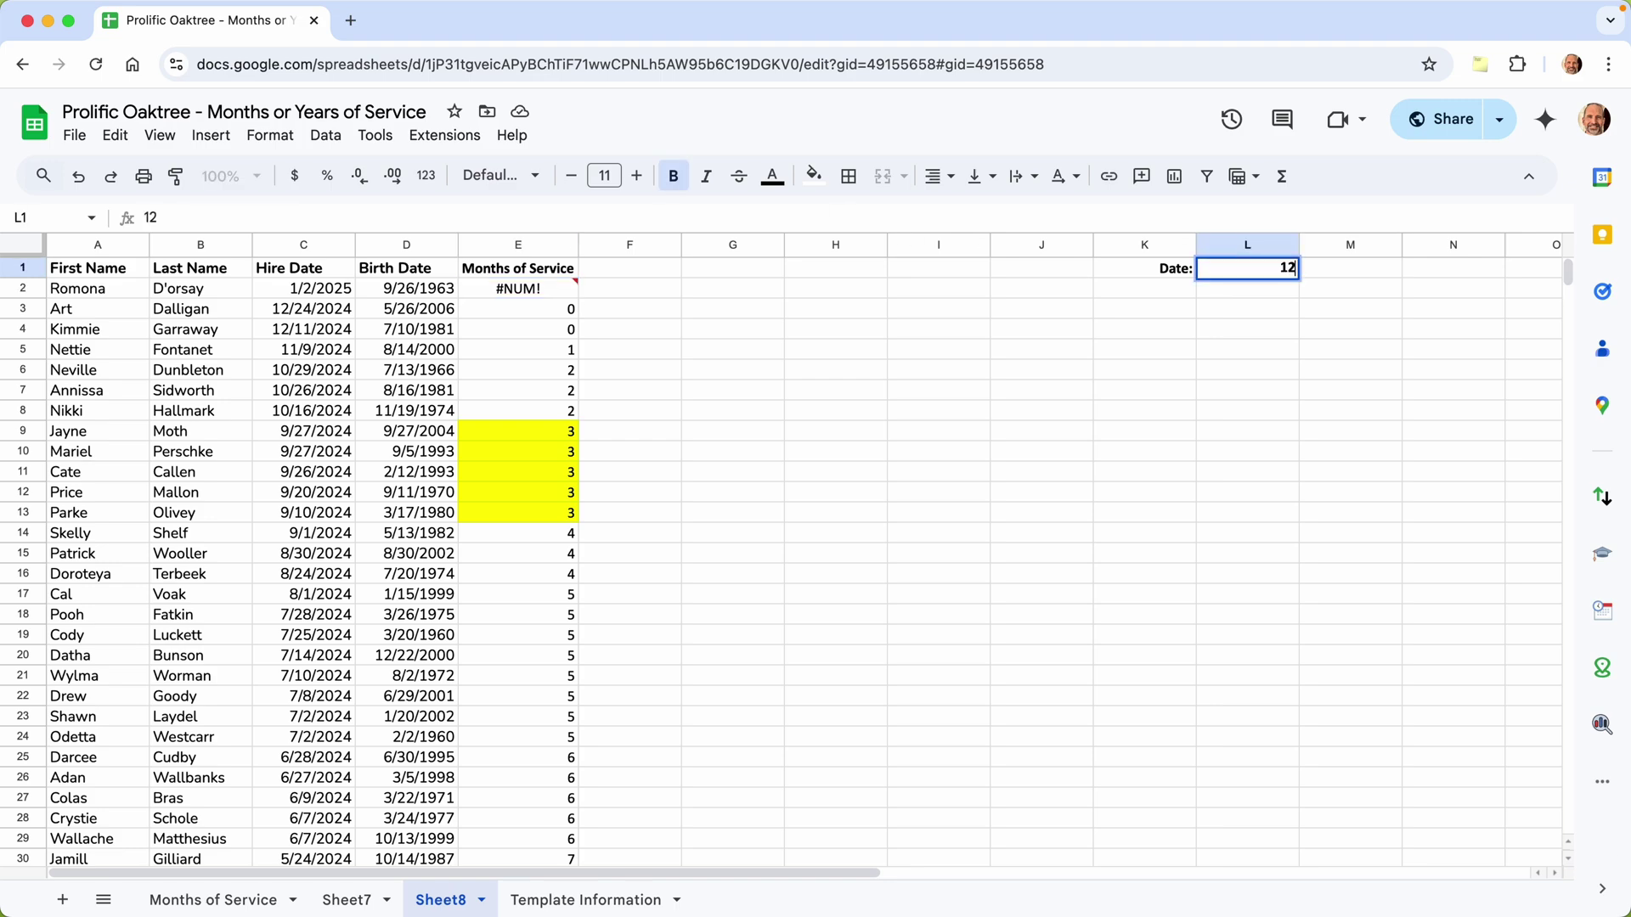
pyautogui.write('/31/25')
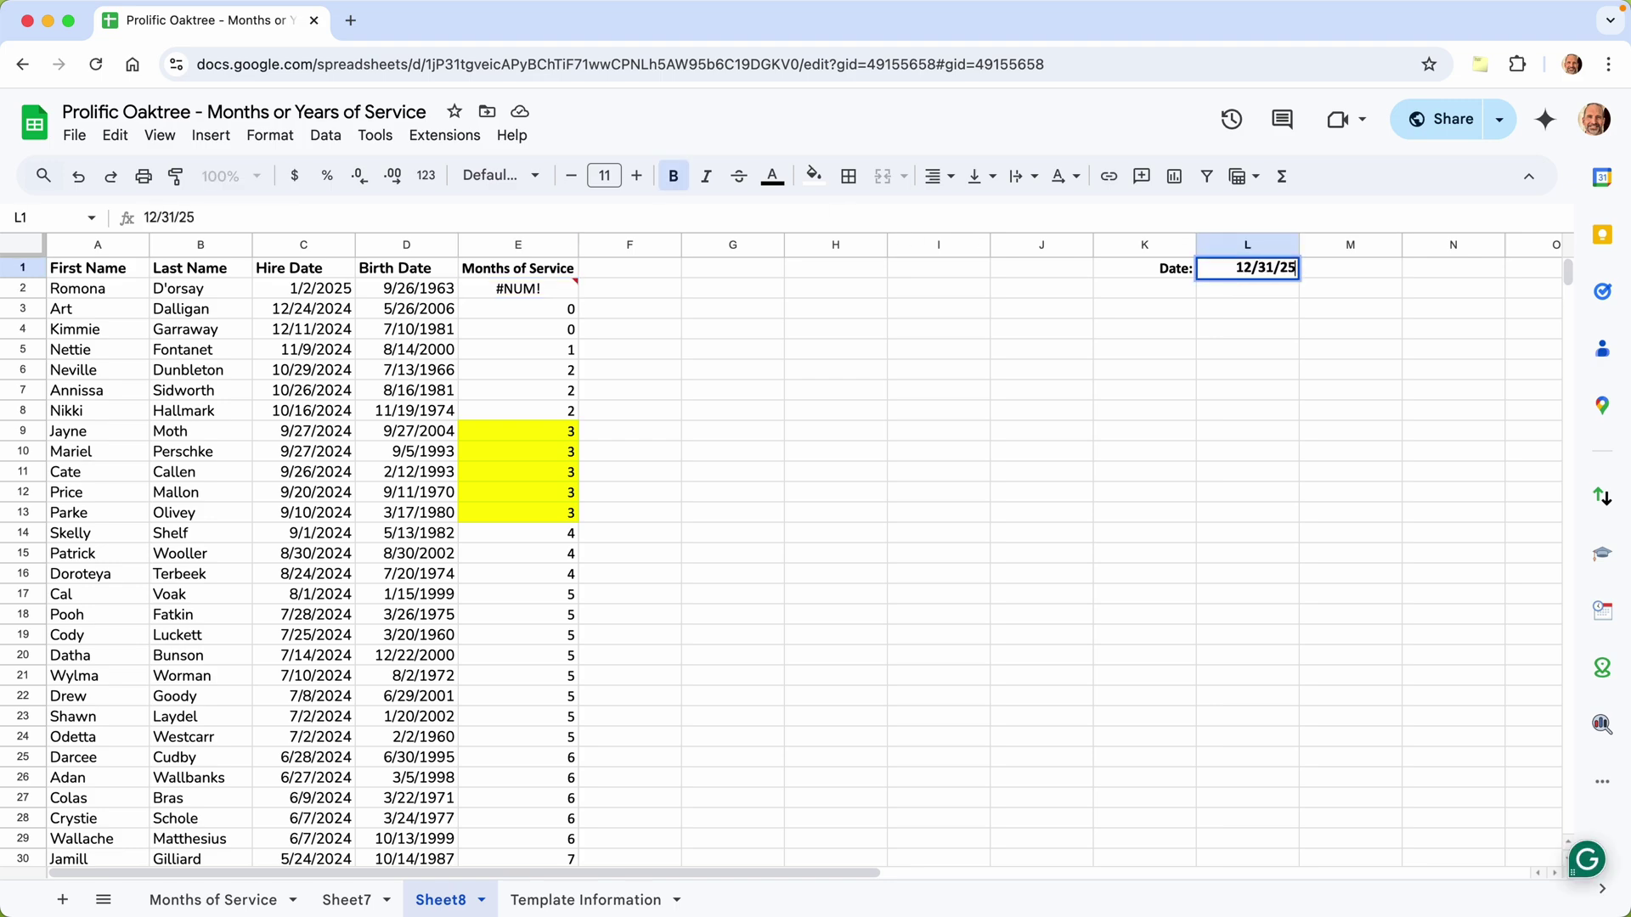
pyautogui.press('BackSpace')
pyautogui.write('4')
pyautogui.press('Return')
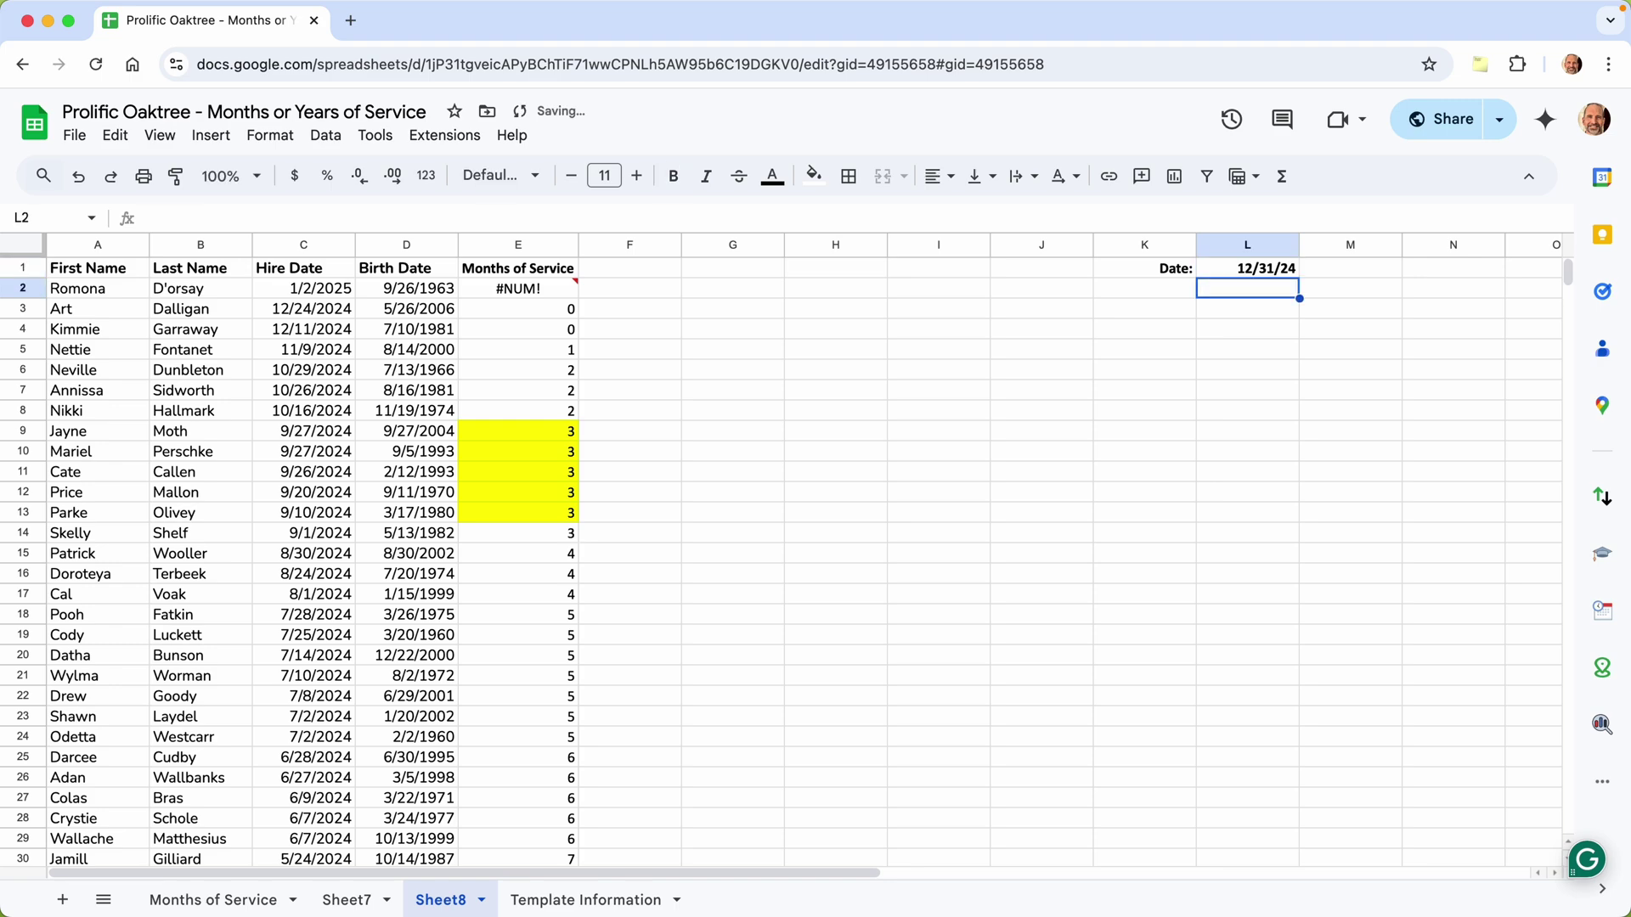
pyautogui.click(537, 537)
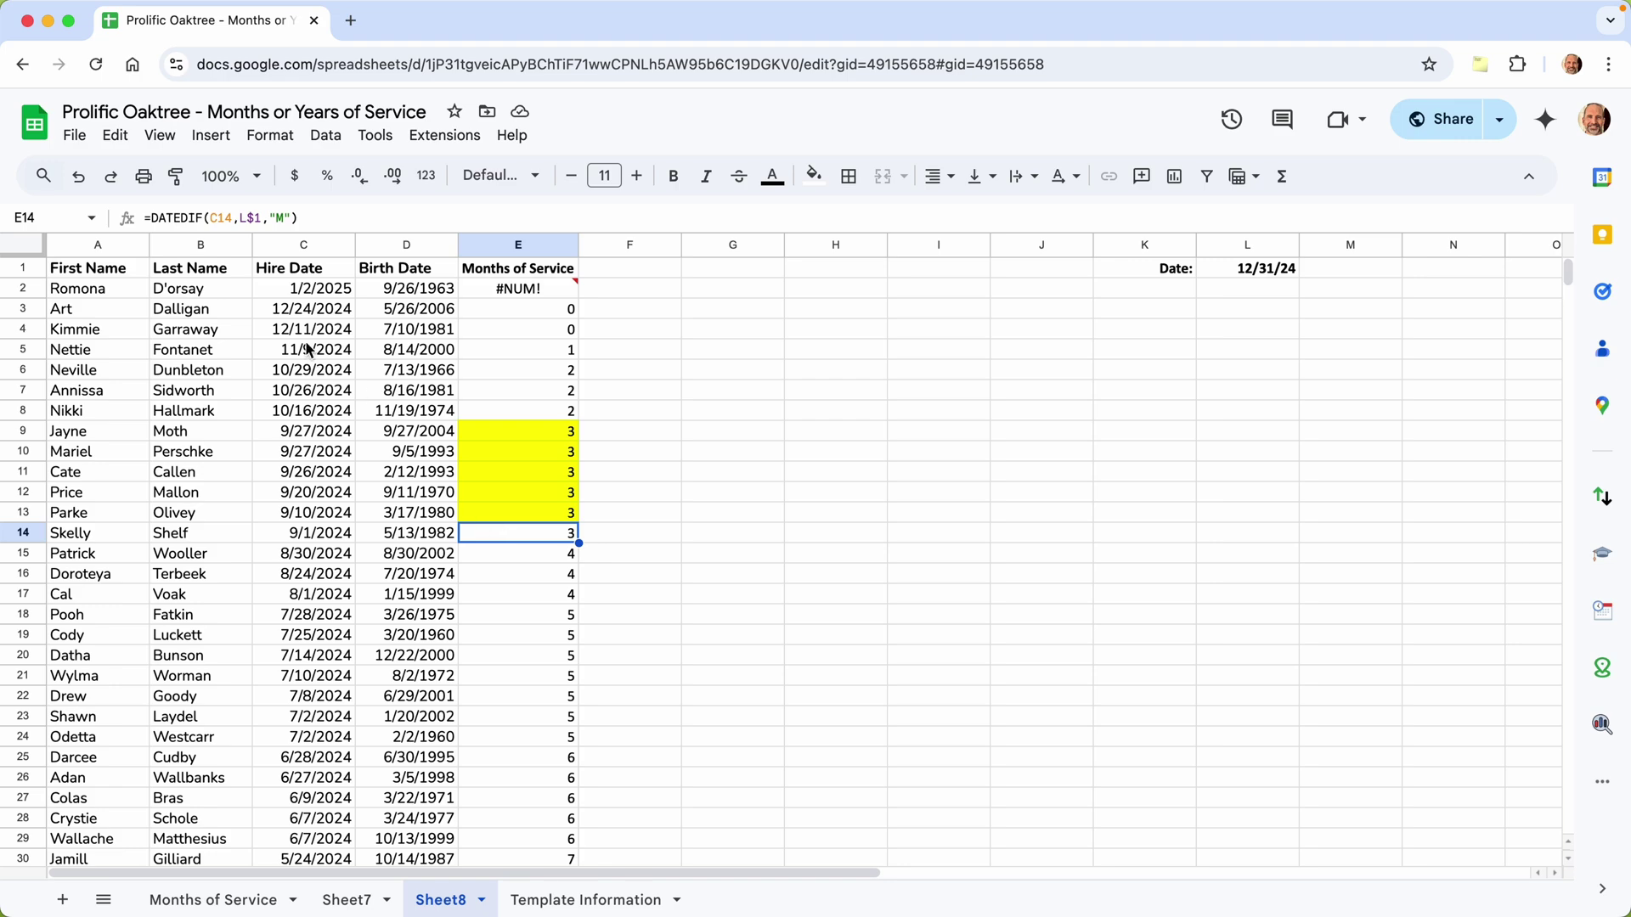
pyautogui.click(78, 180)
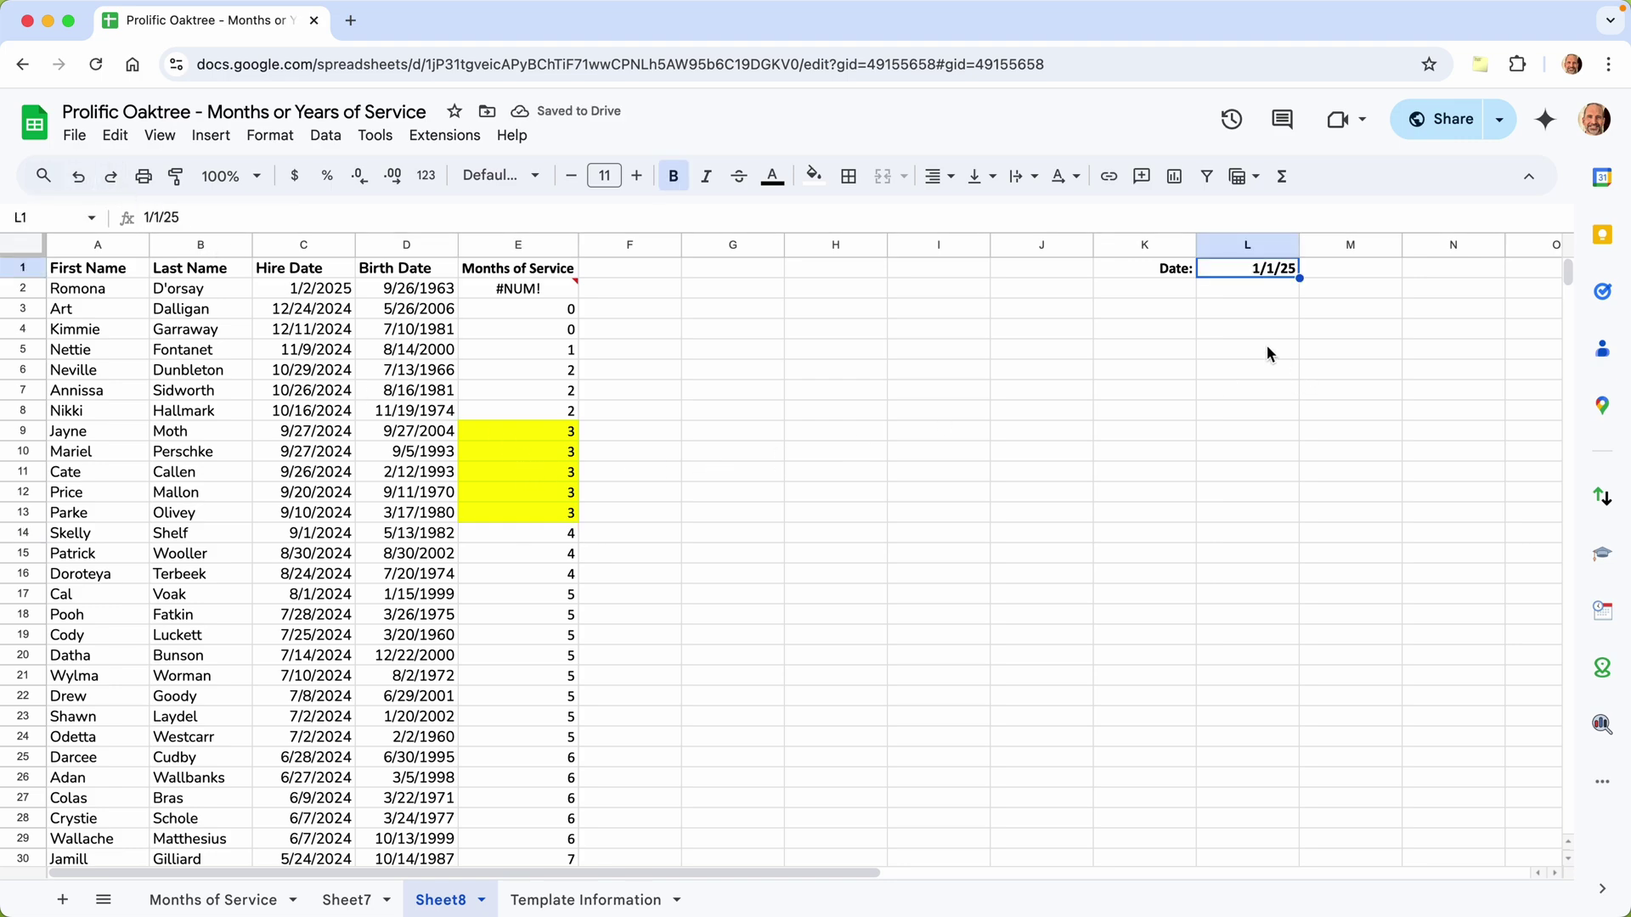
pyautogui.click(1250, 297)
# - Check the months formulas in rows 10 and 12, then add a 'Years of Service' heading in F1
pyautogui.click(547, 457)
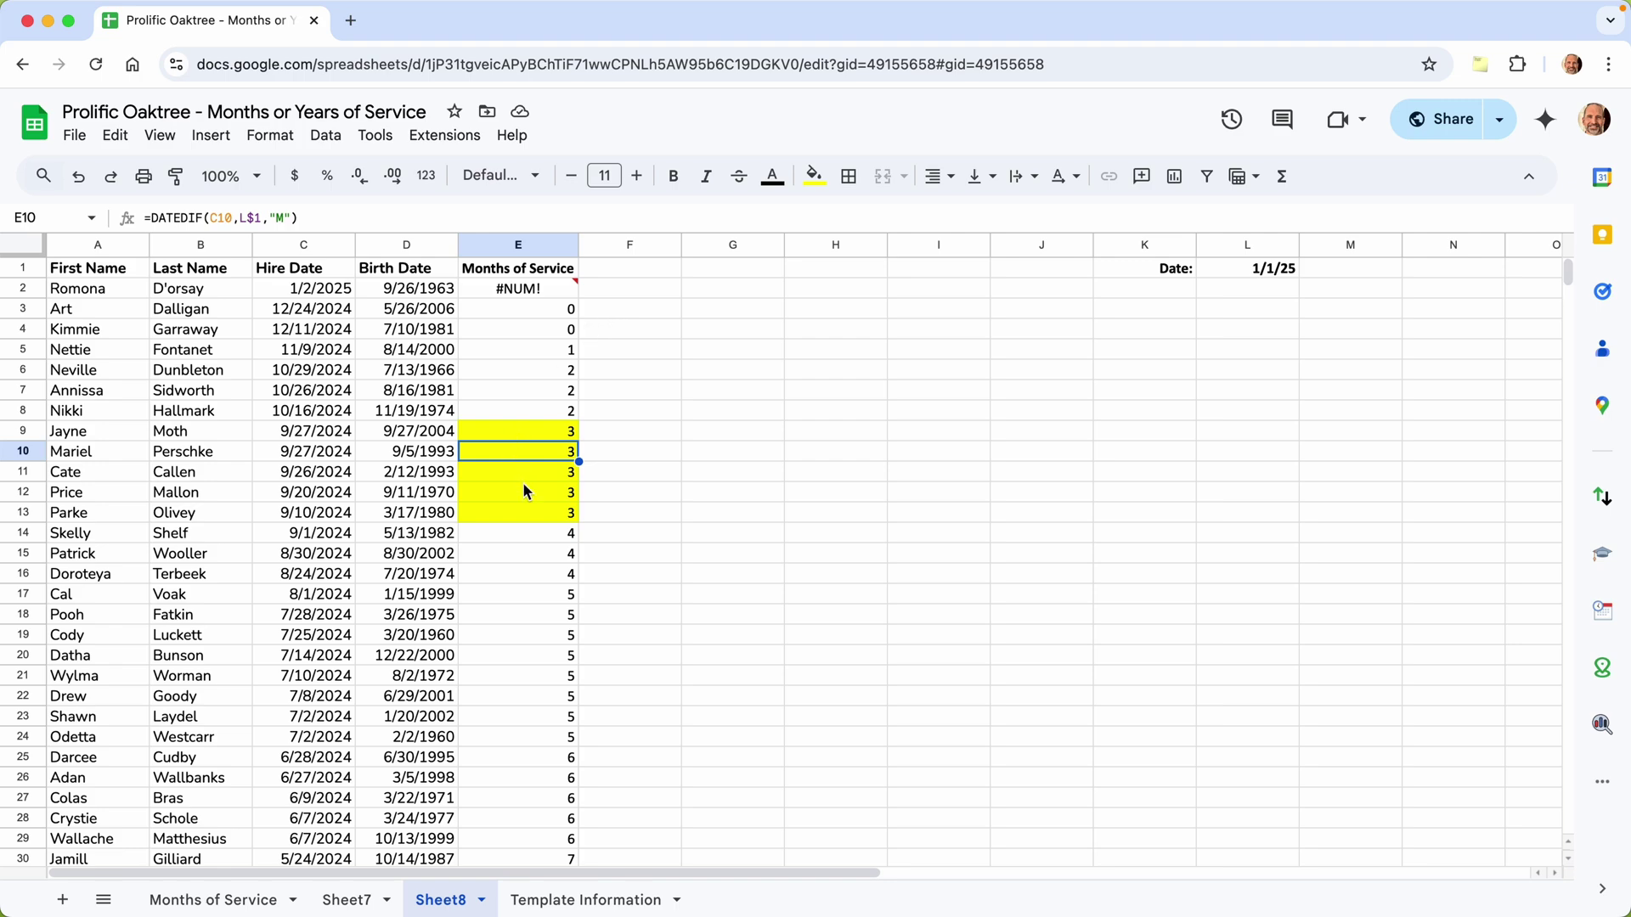
pyautogui.click(523, 484)
pyautogui.press('Escape')
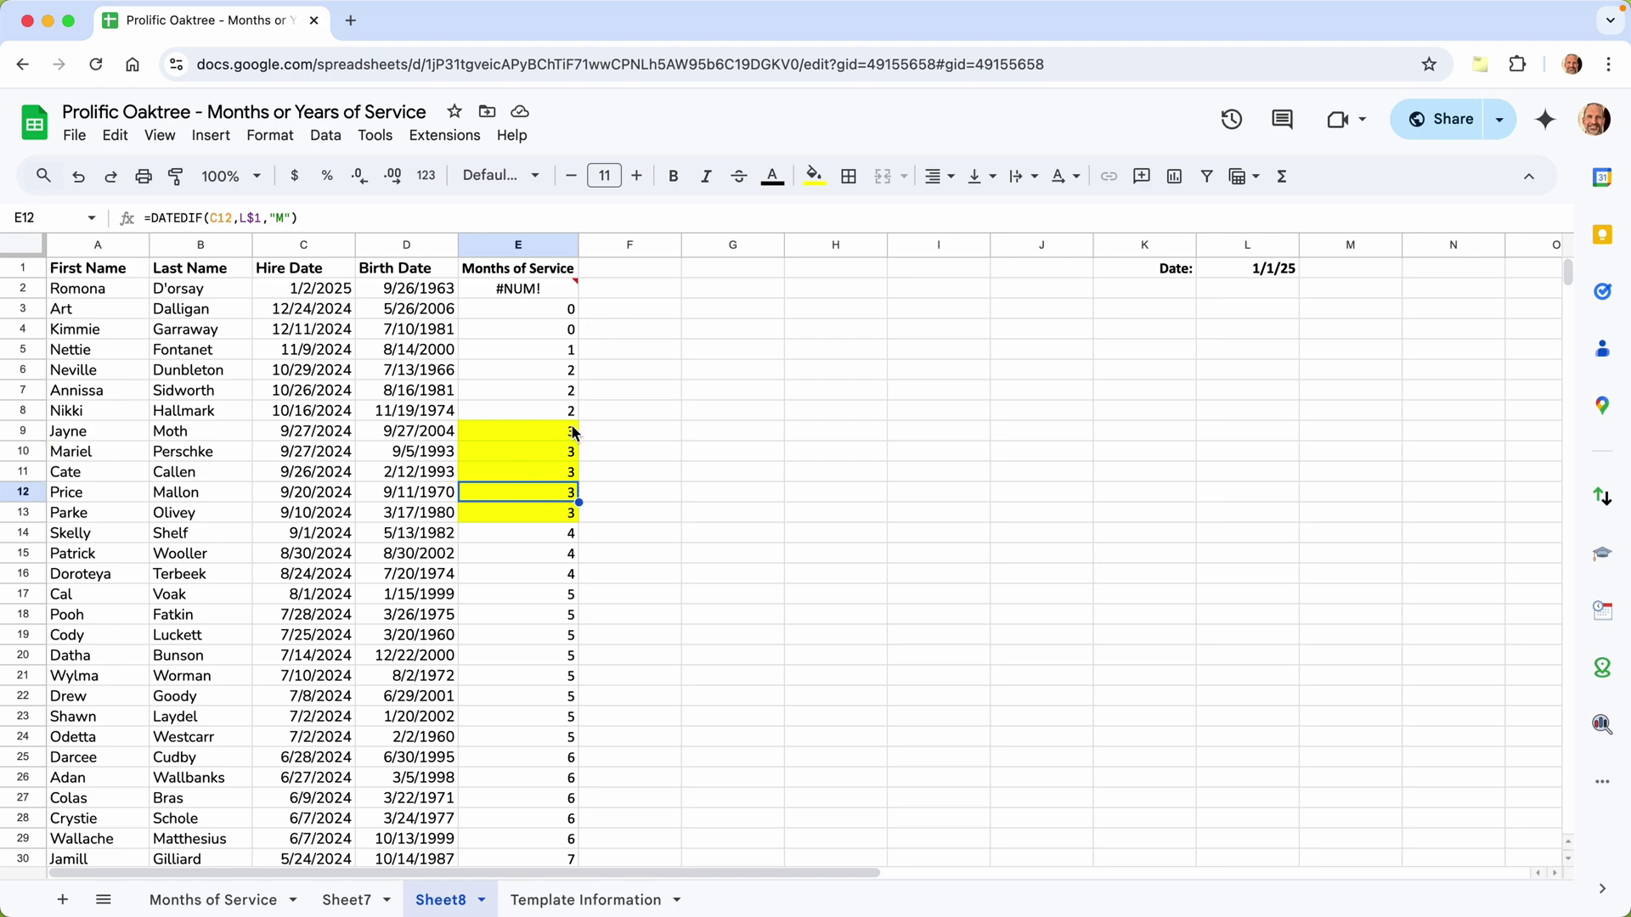
pyautogui.click(629, 269)
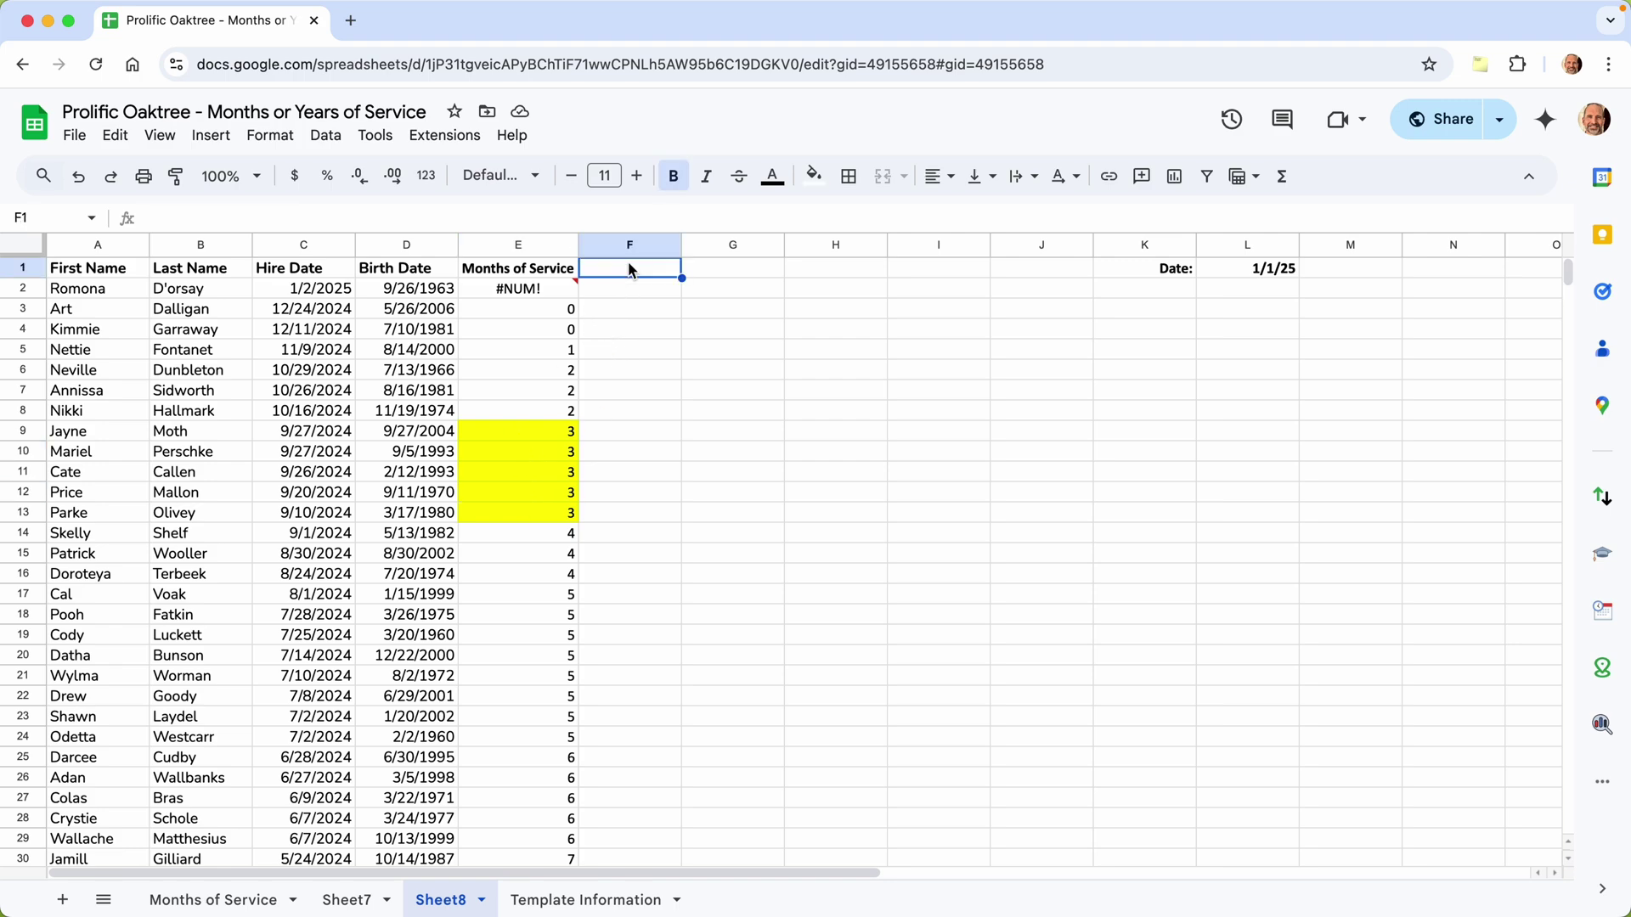
pyautogui.write('Years of Service')
pyautogui.press('Return')
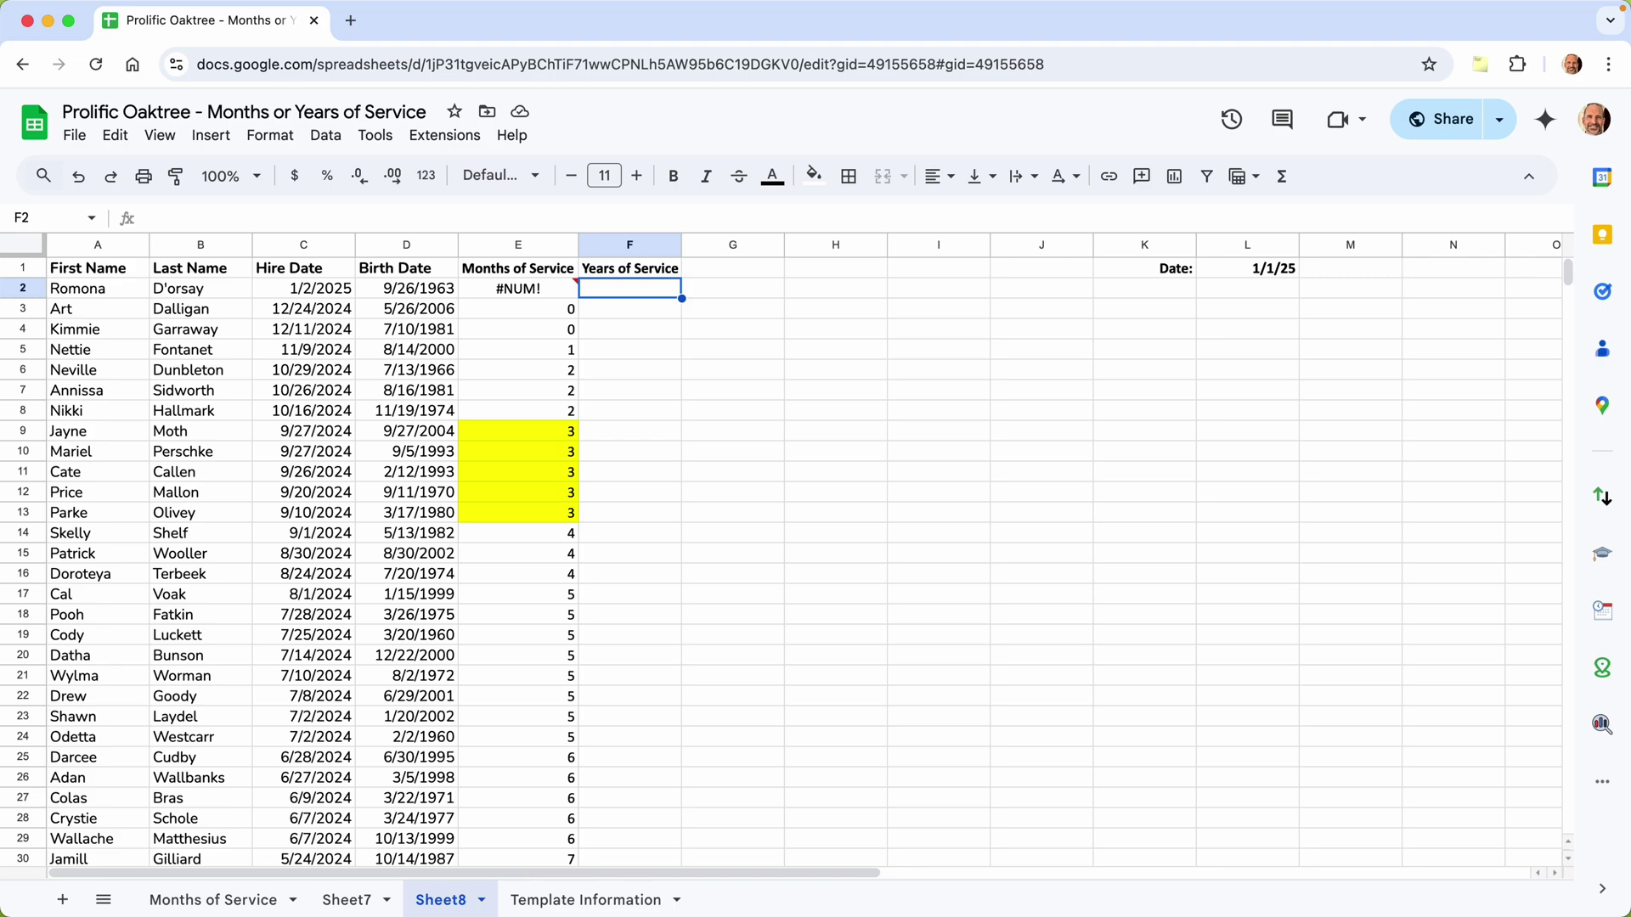
# - Enter a YEARFRAC formula in F2 using hire date C2 as the start date
pyautogui.write('=YEA')
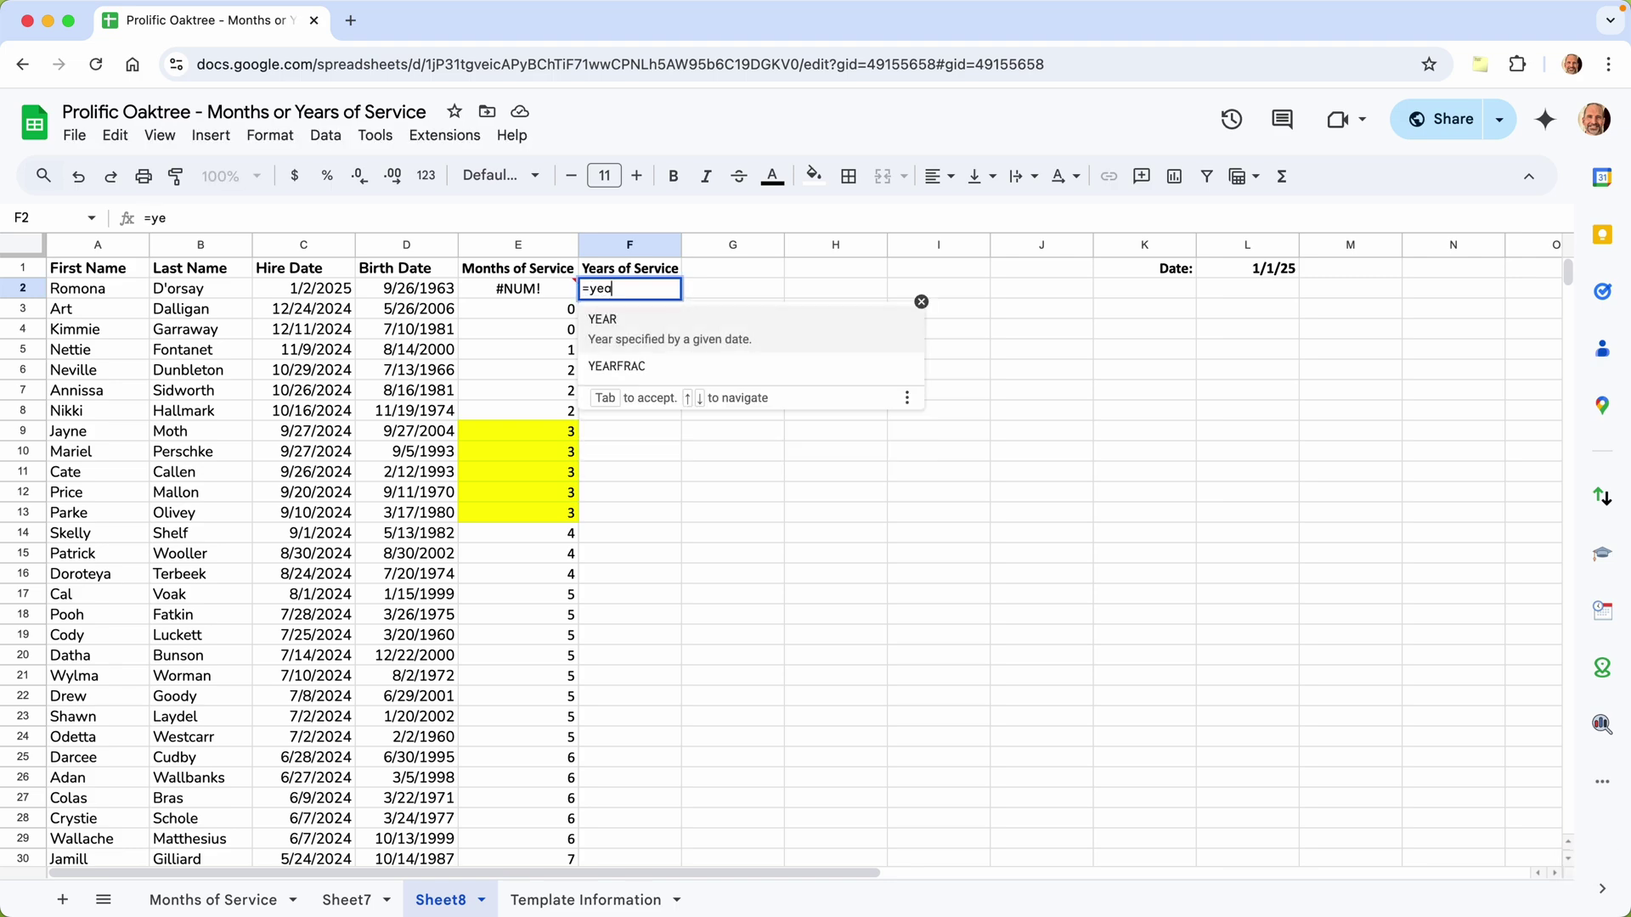
pyautogui.write('R')
pyautogui.write('FRA')
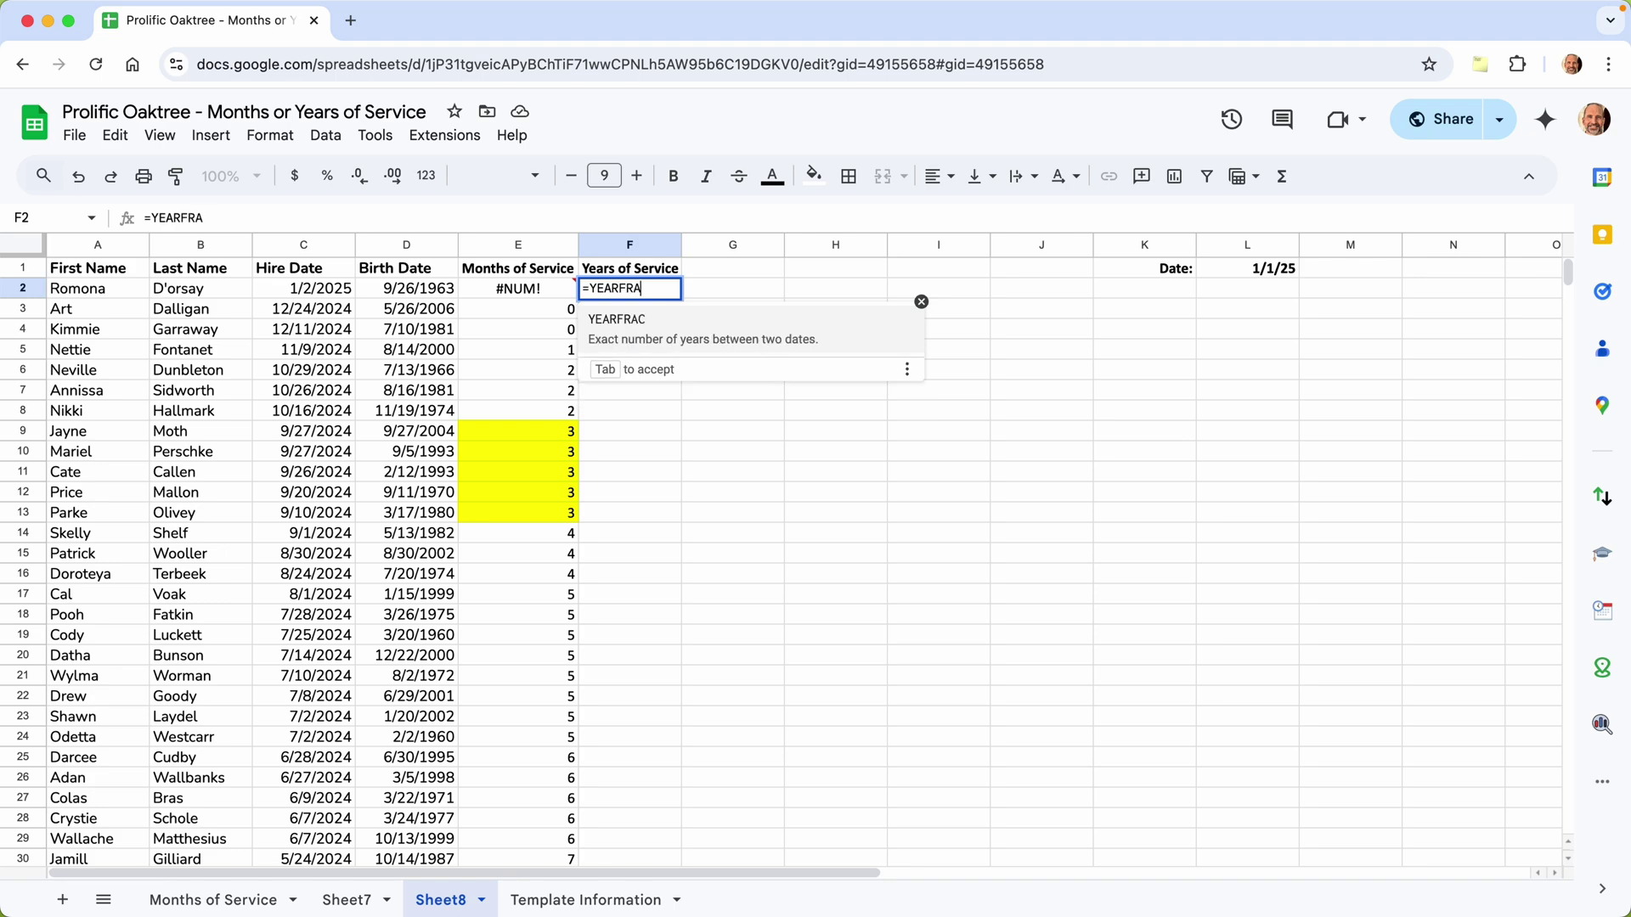
pyautogui.press('Tab')
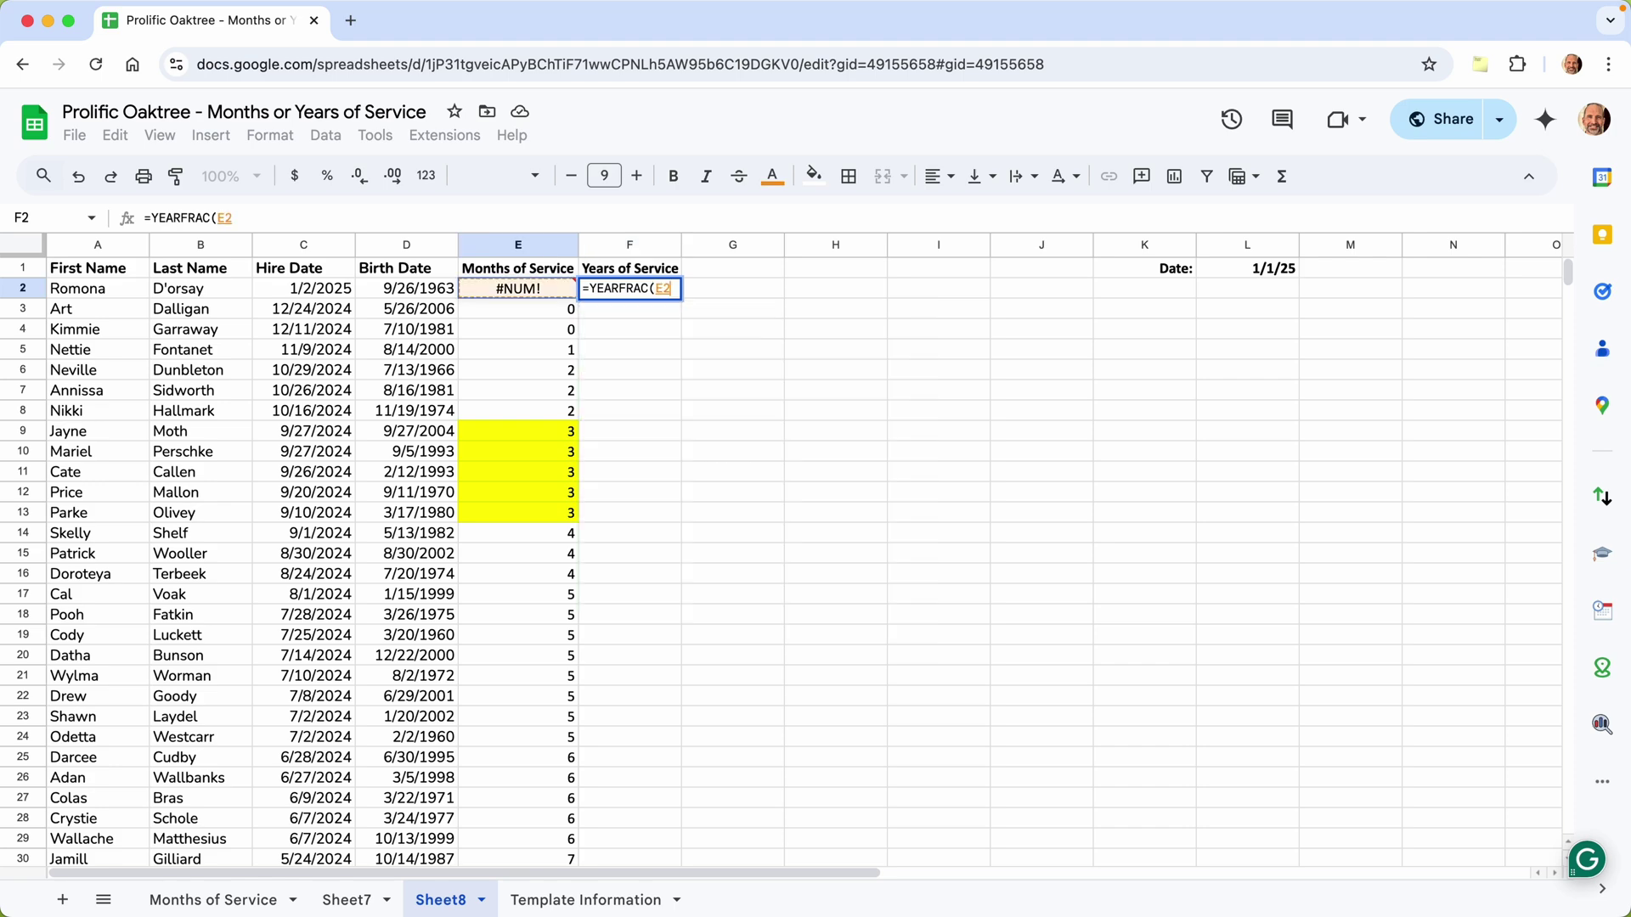
pyautogui.click(303, 288)
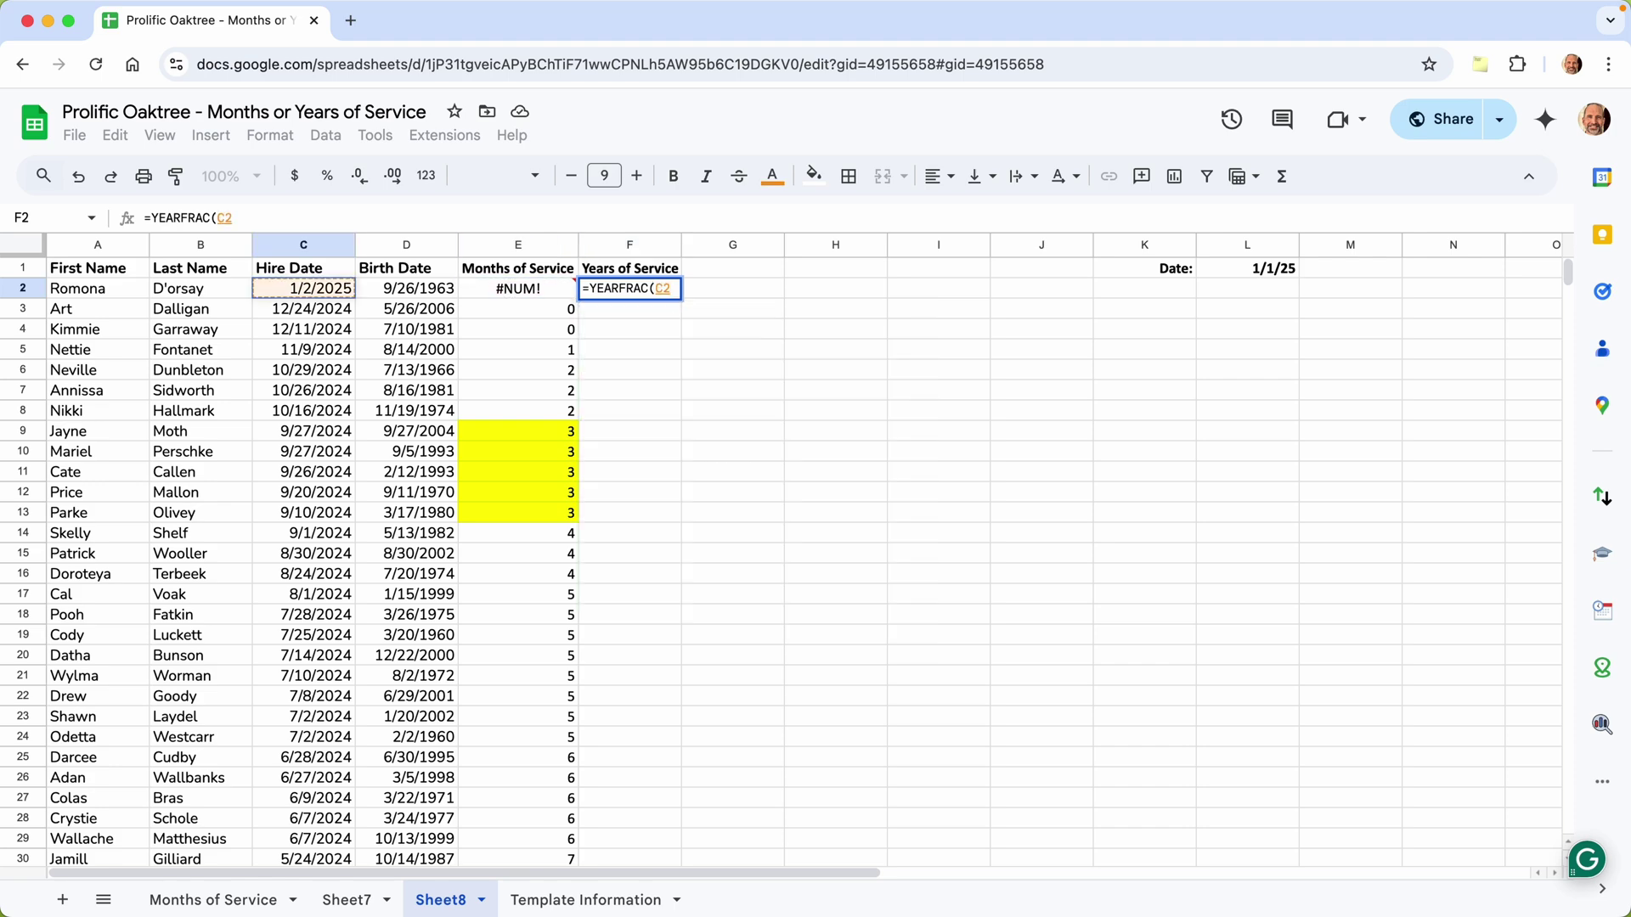
pyautogui.write(',')
pyautogui.press('Right')
pyautogui.press('Right')
pyautogui.press('Right')
pyautogui.press('Right')
pyautogui.press('Right')
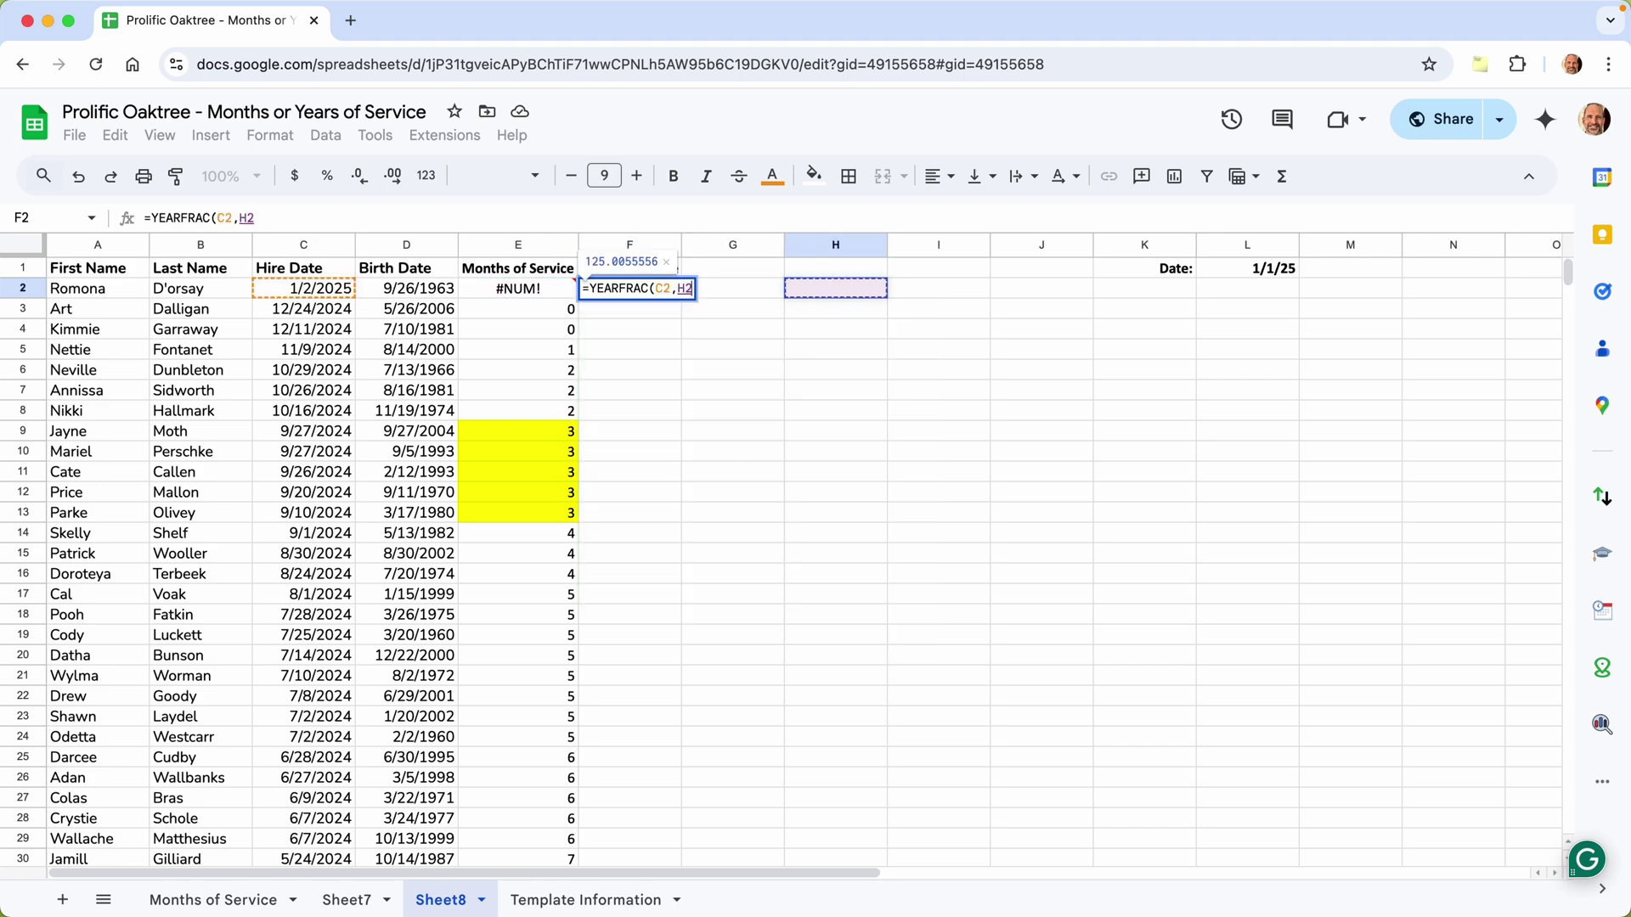
pyautogui.press('Right')
pyautogui.press('Up')
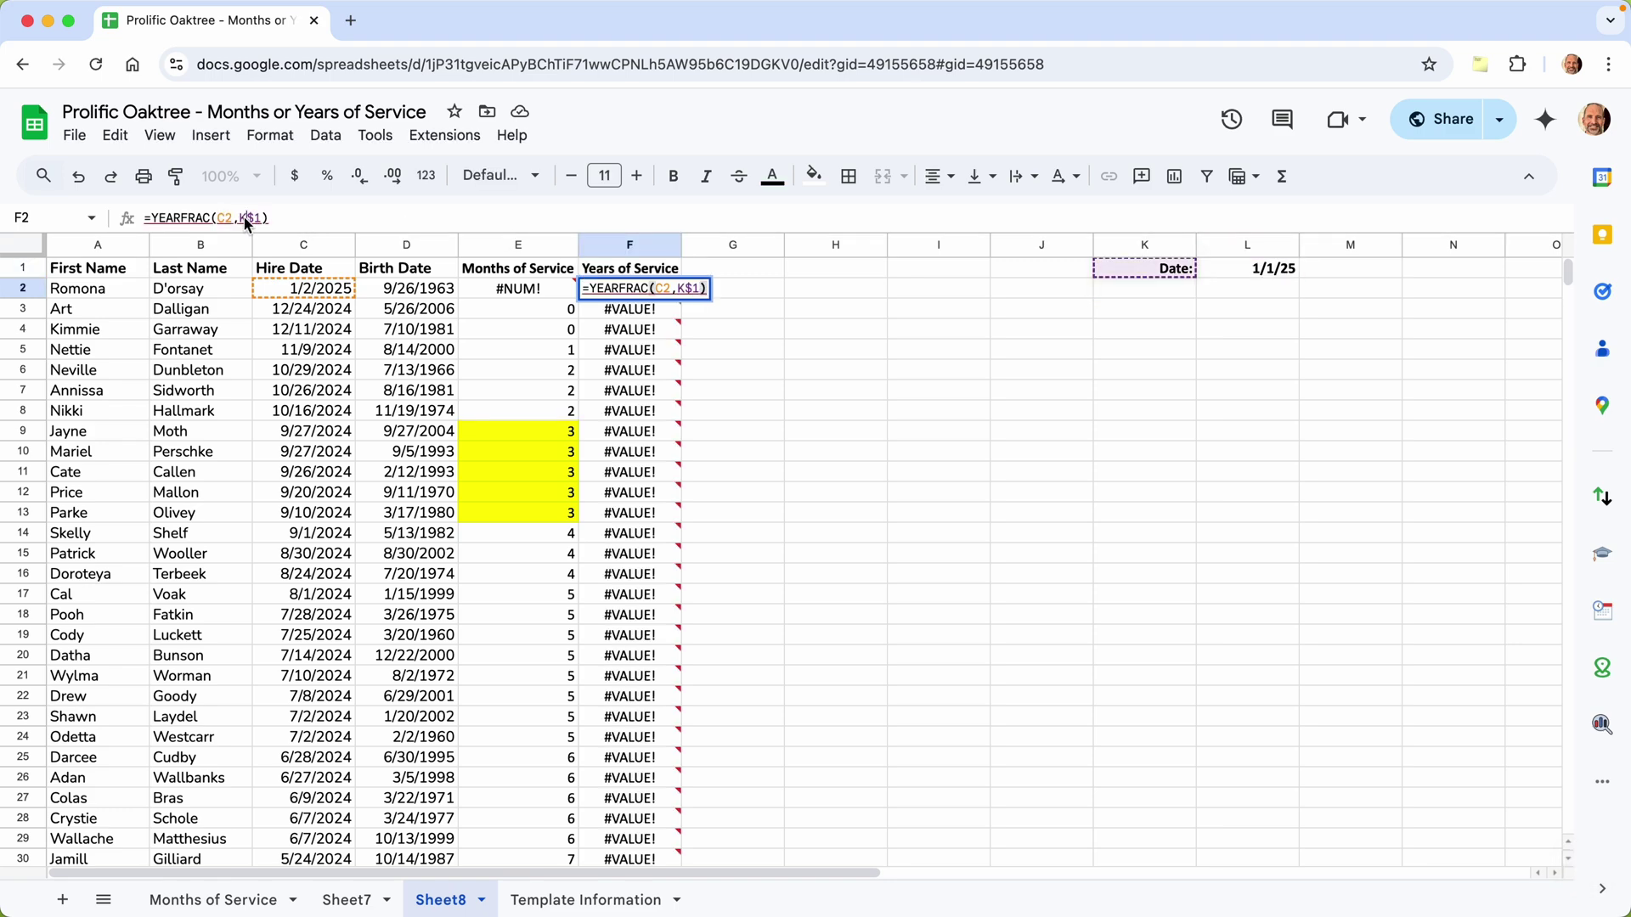
# - Fix the end date to L$1 so F2 holds =YEARFRAC(C2,L$1)
pyautogui.click(245, 220)
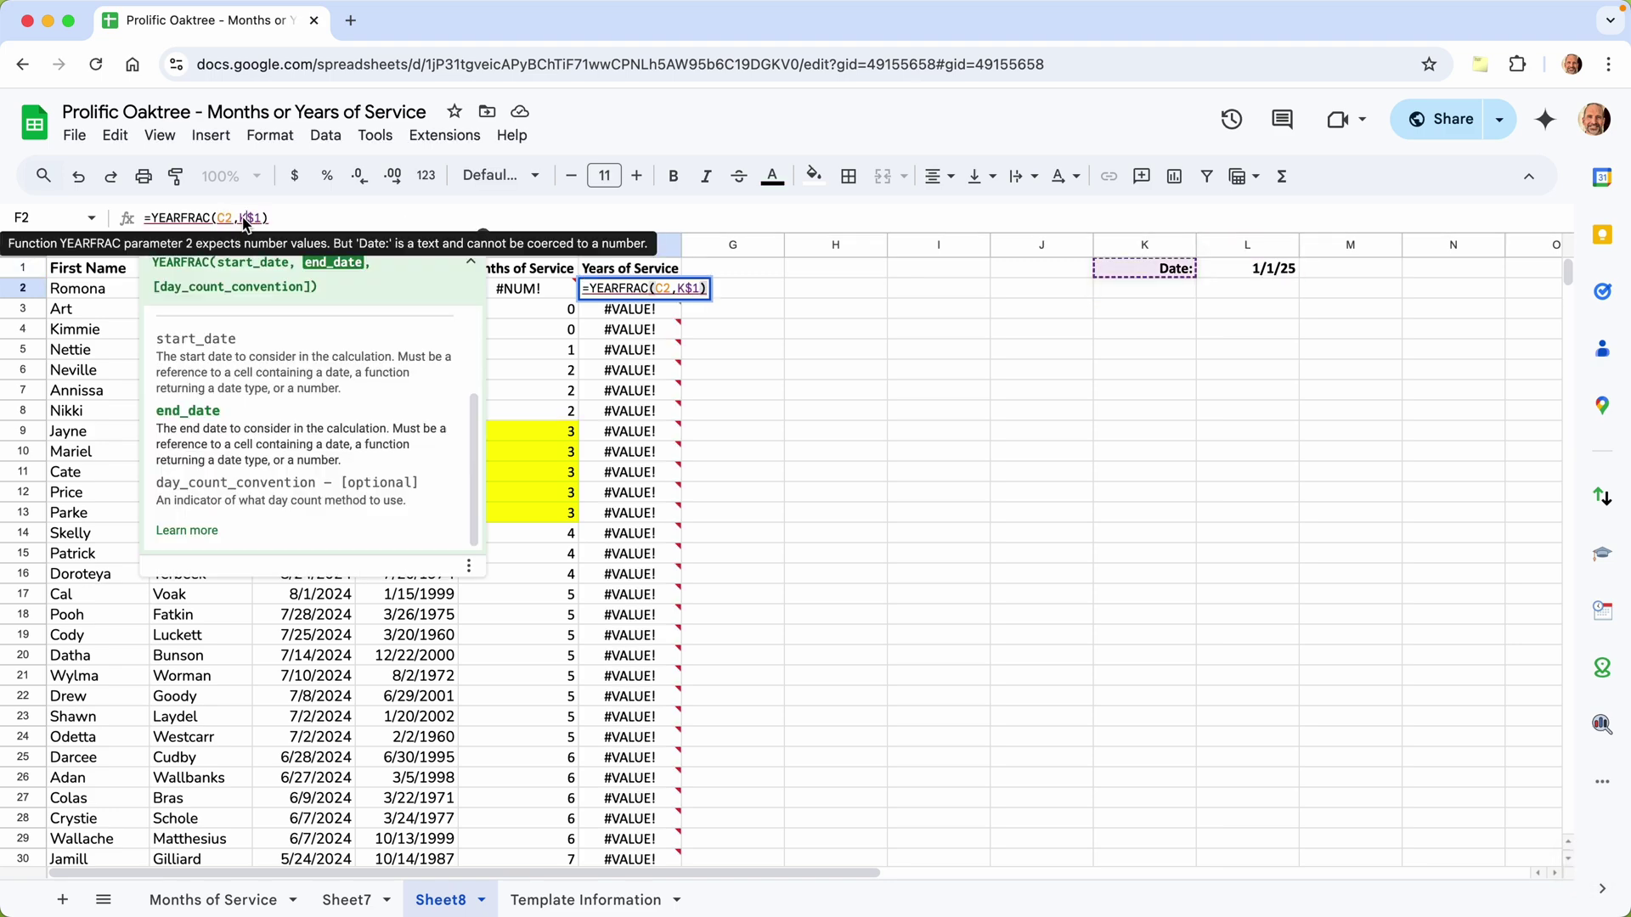
pyautogui.press('Delete')
pyautogui.press('Delete')
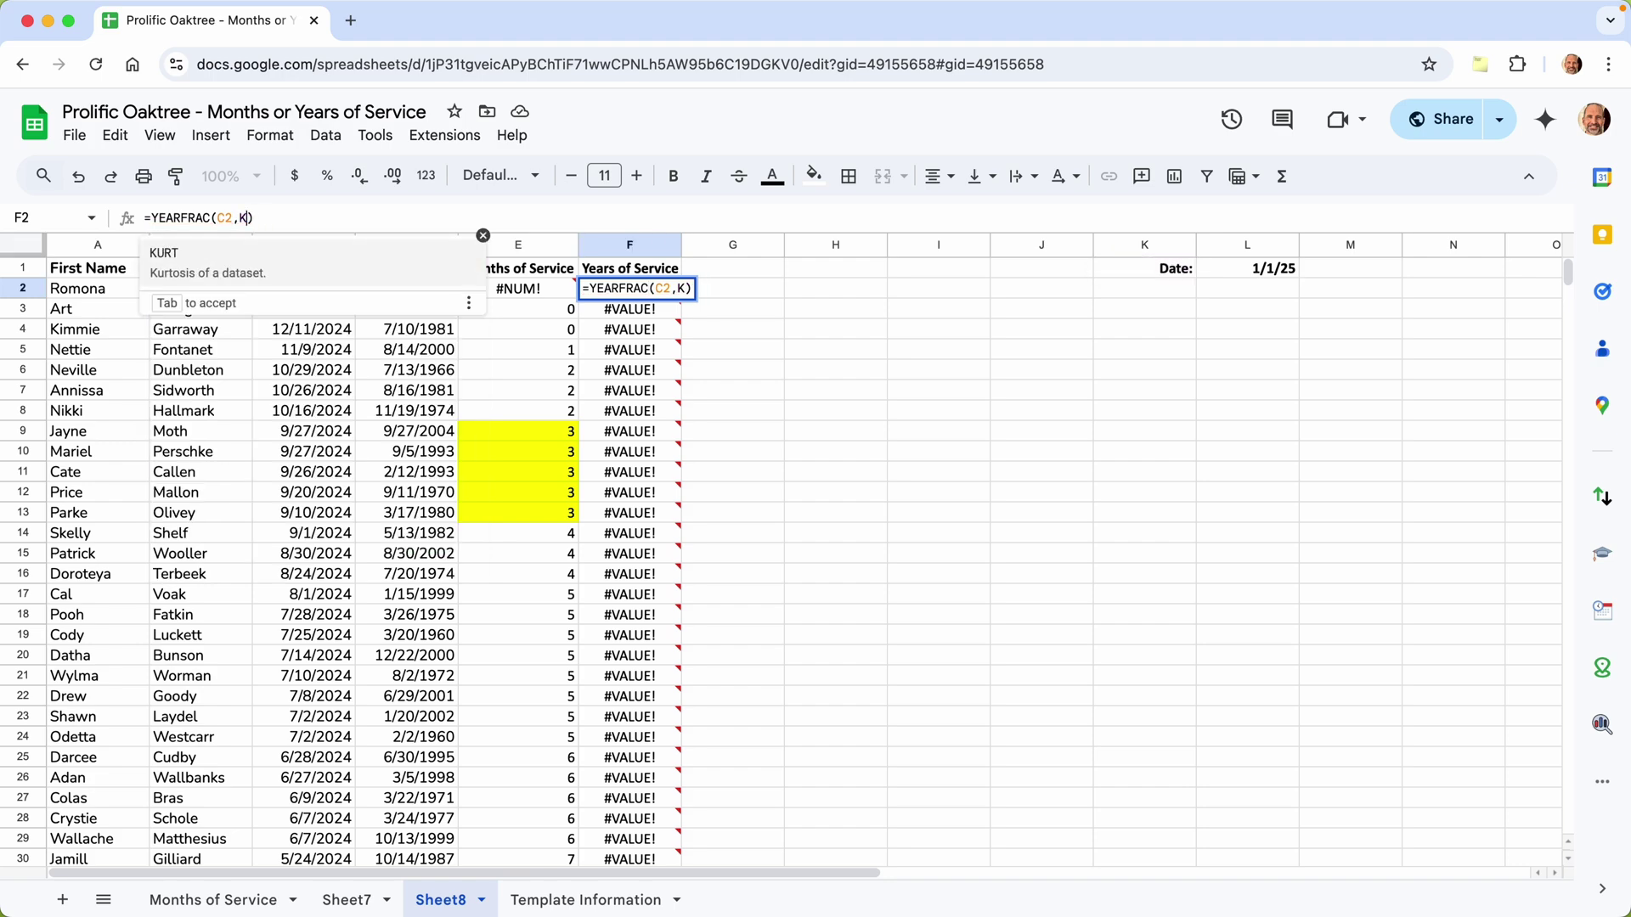
pyautogui.press('BackSpace')
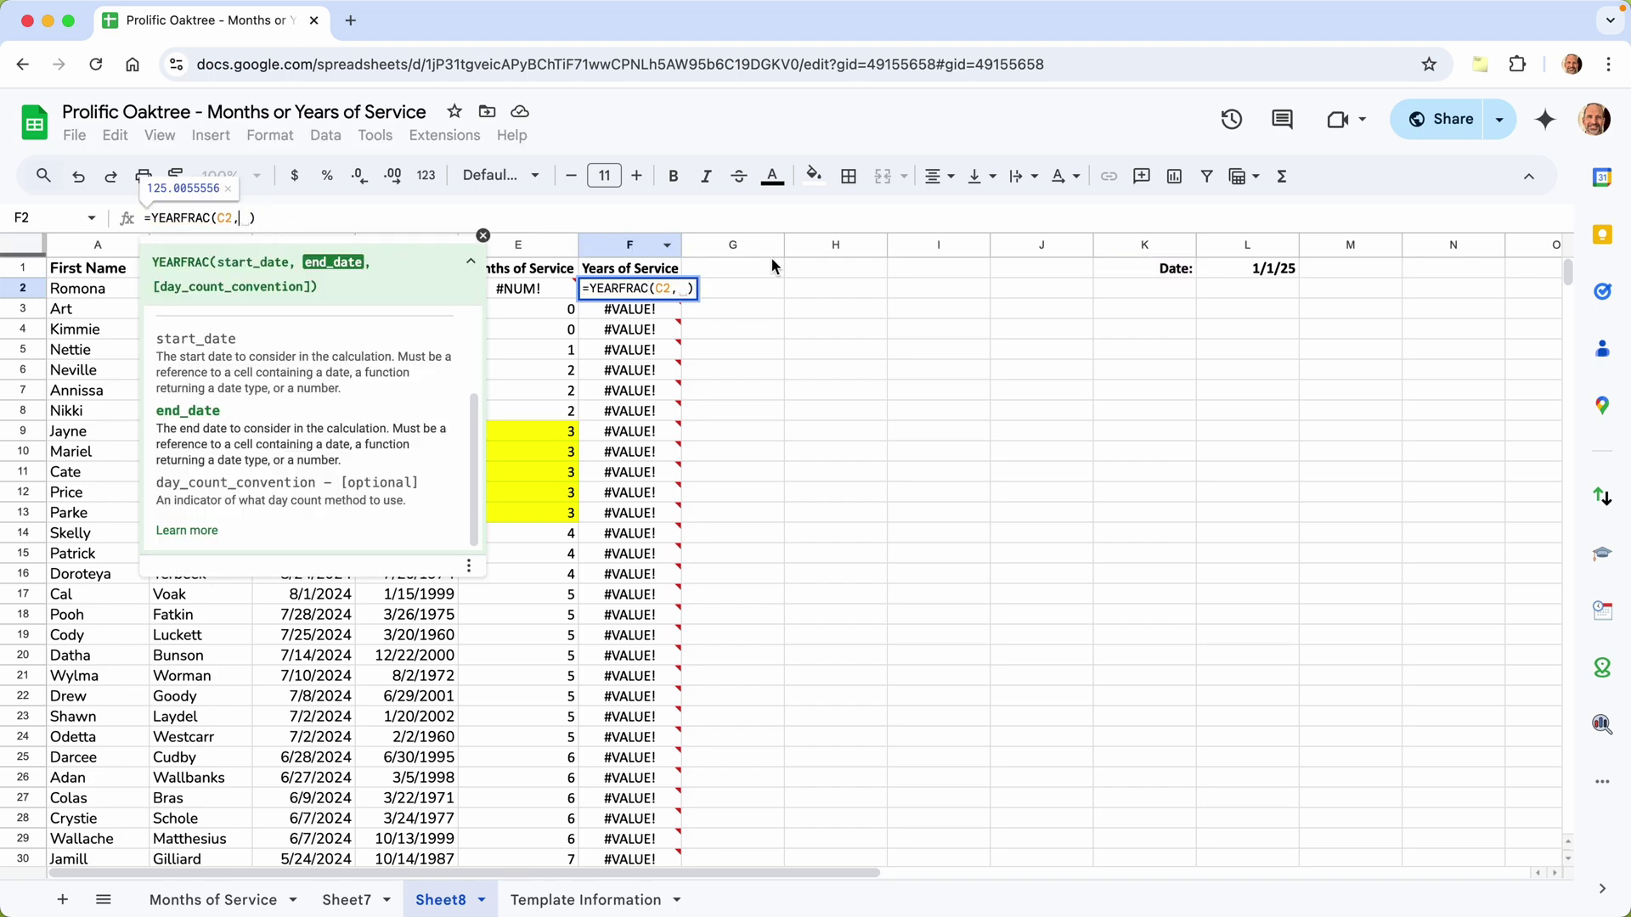
pyautogui.click(1215, 269)
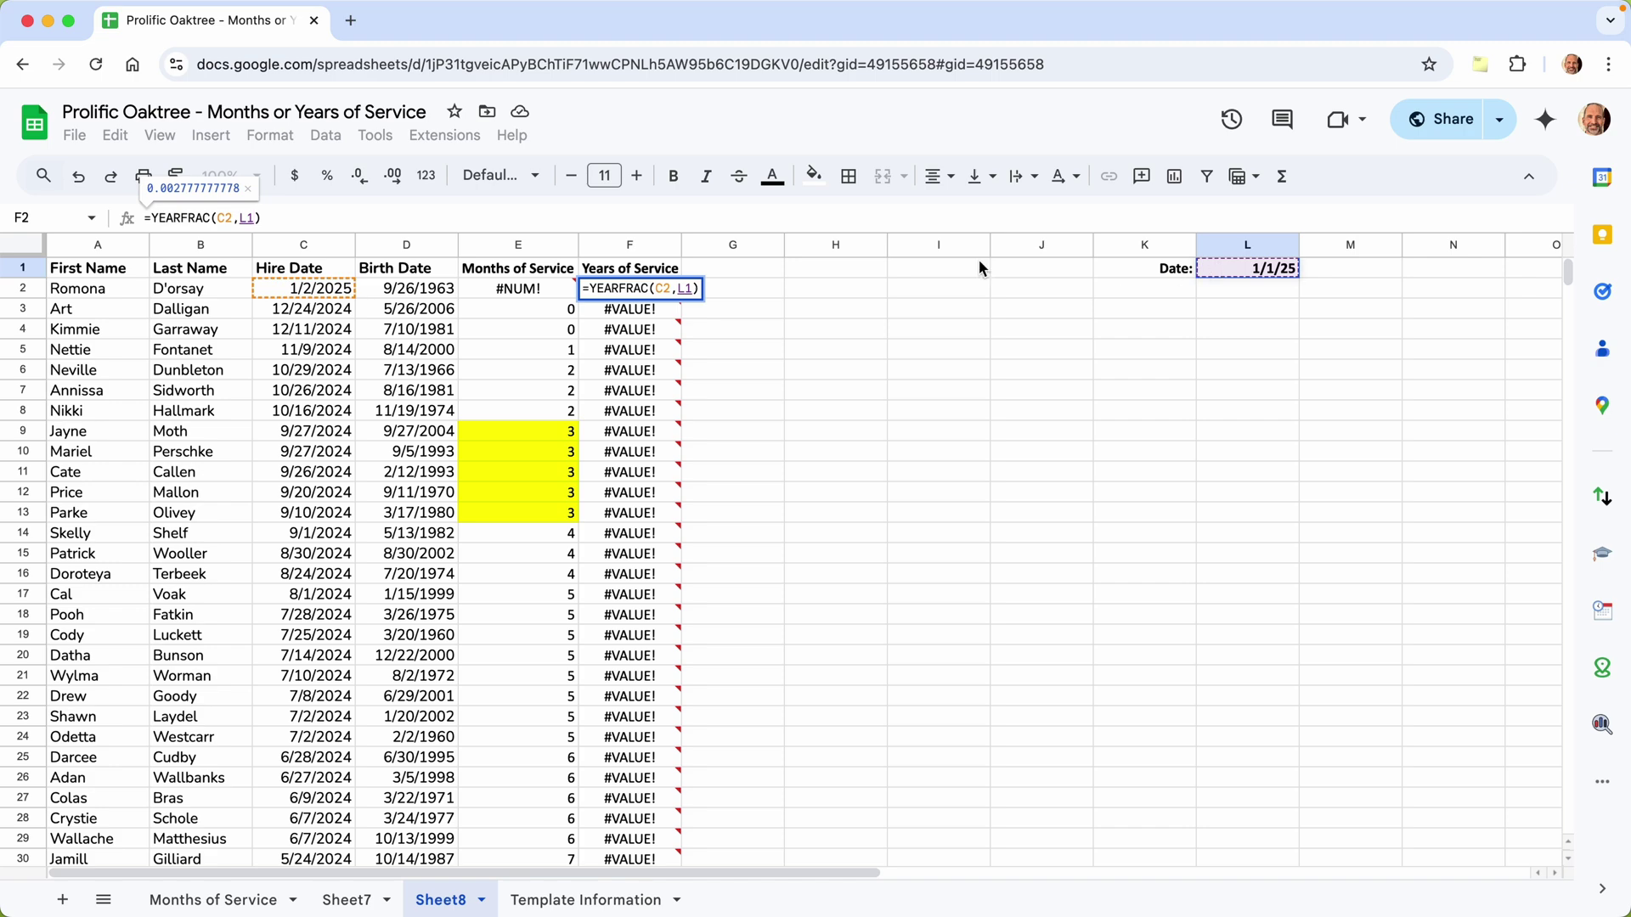
pyautogui.click(243, 219)
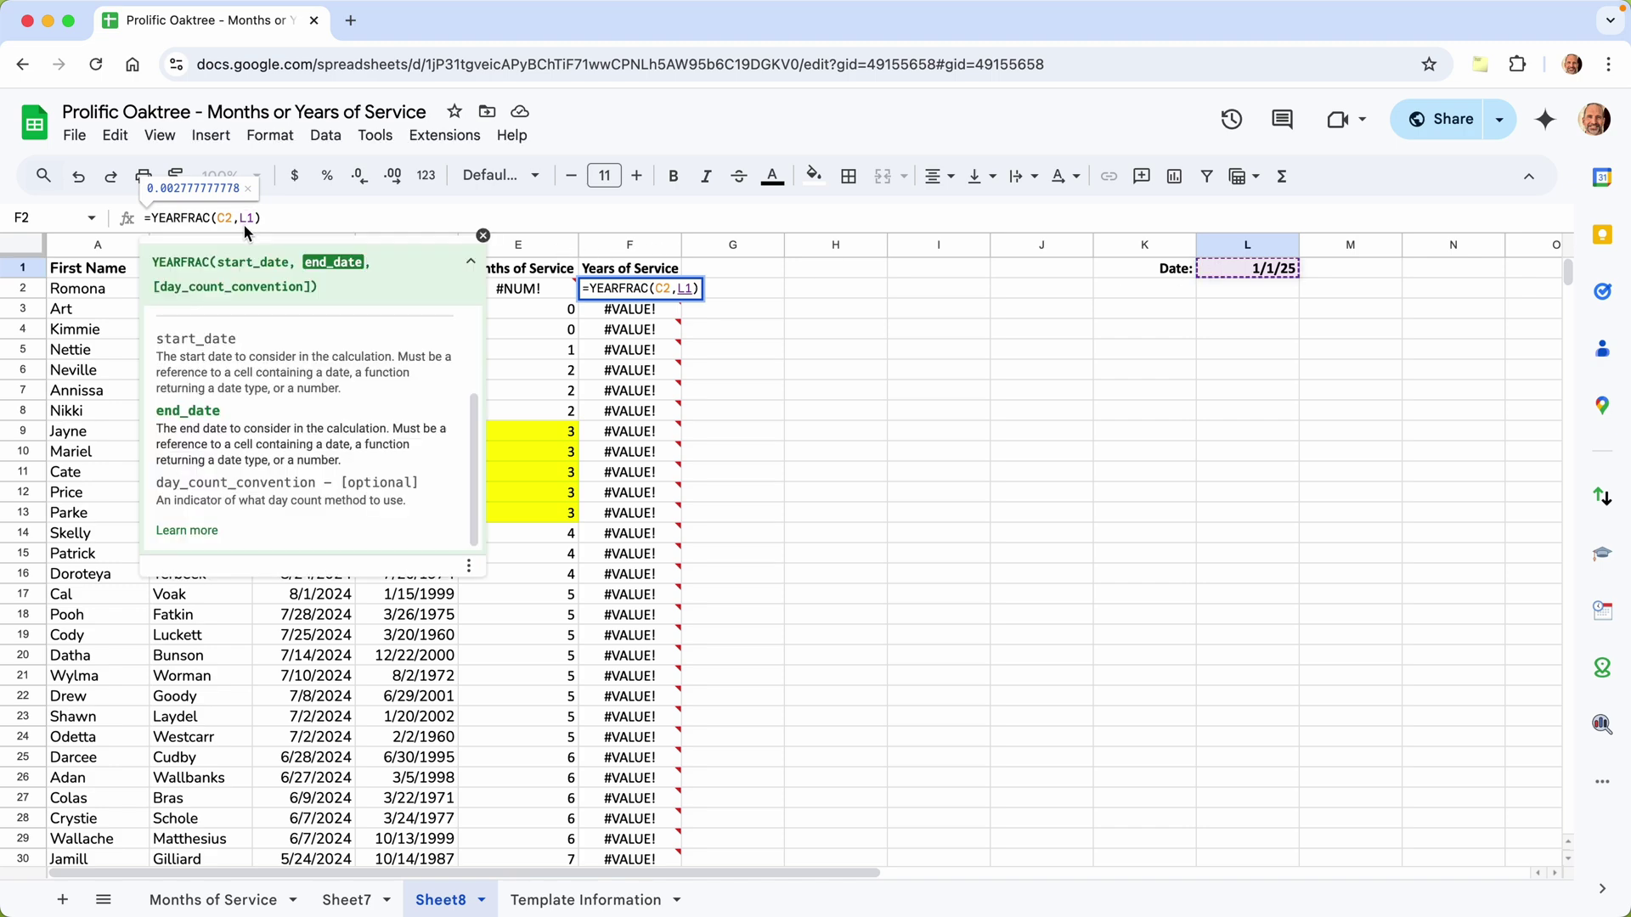
pyautogui.write('$')
pyautogui.press('Return')
# - Fill the YEARFRAC formula down column F and return to F2 to check it
pyautogui.click(620, 293)
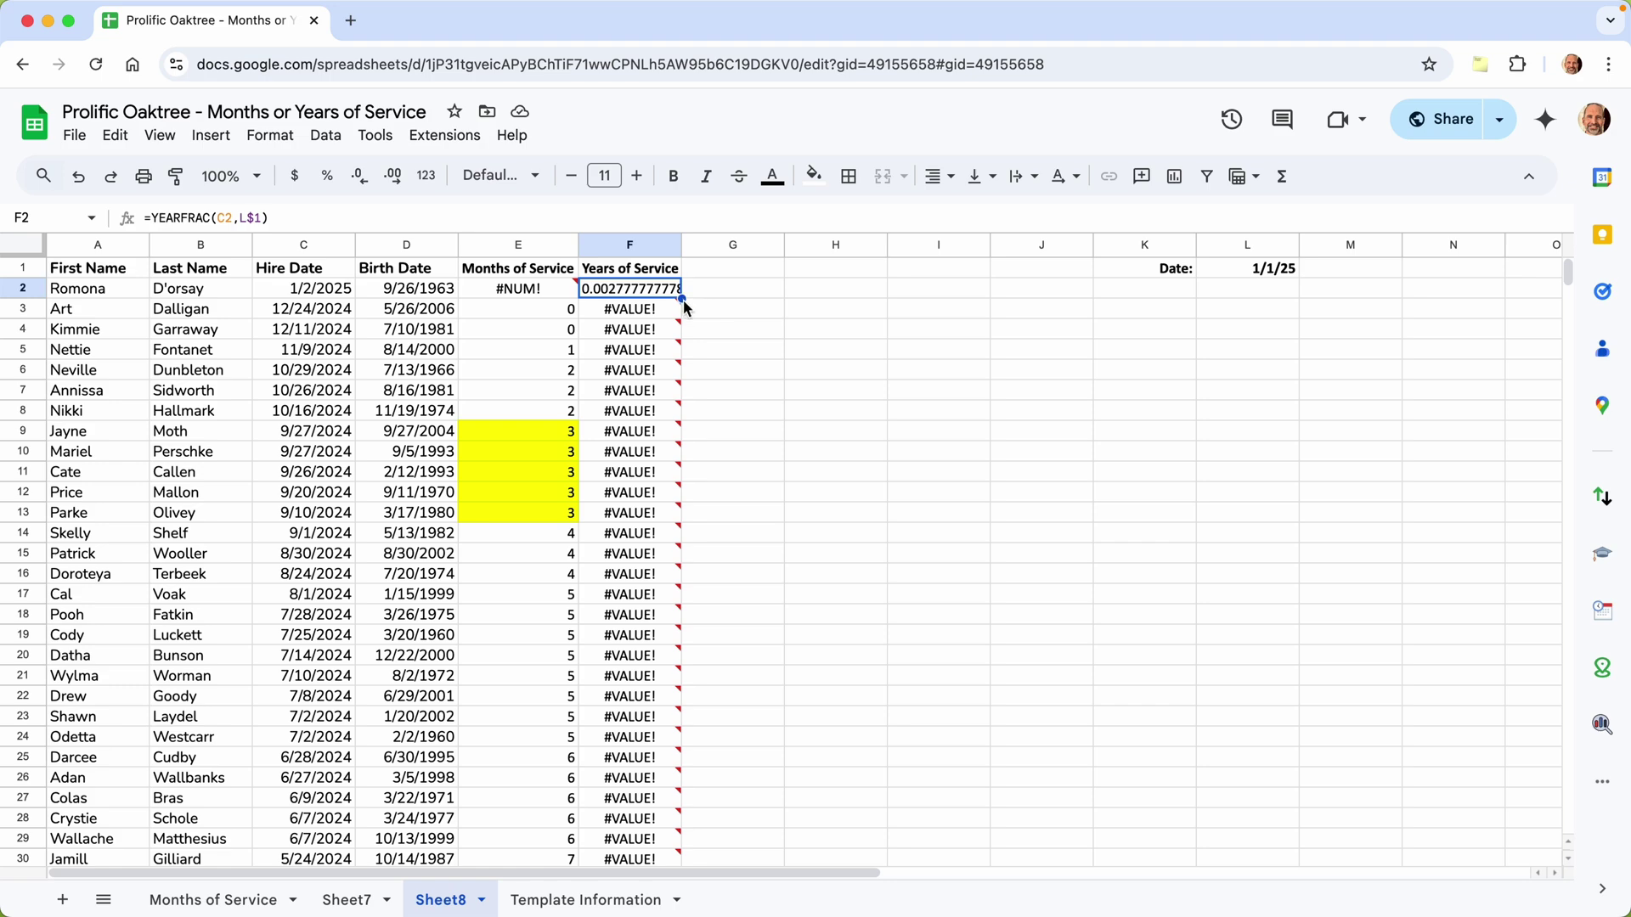
pyautogui.doubleClick(682, 298)
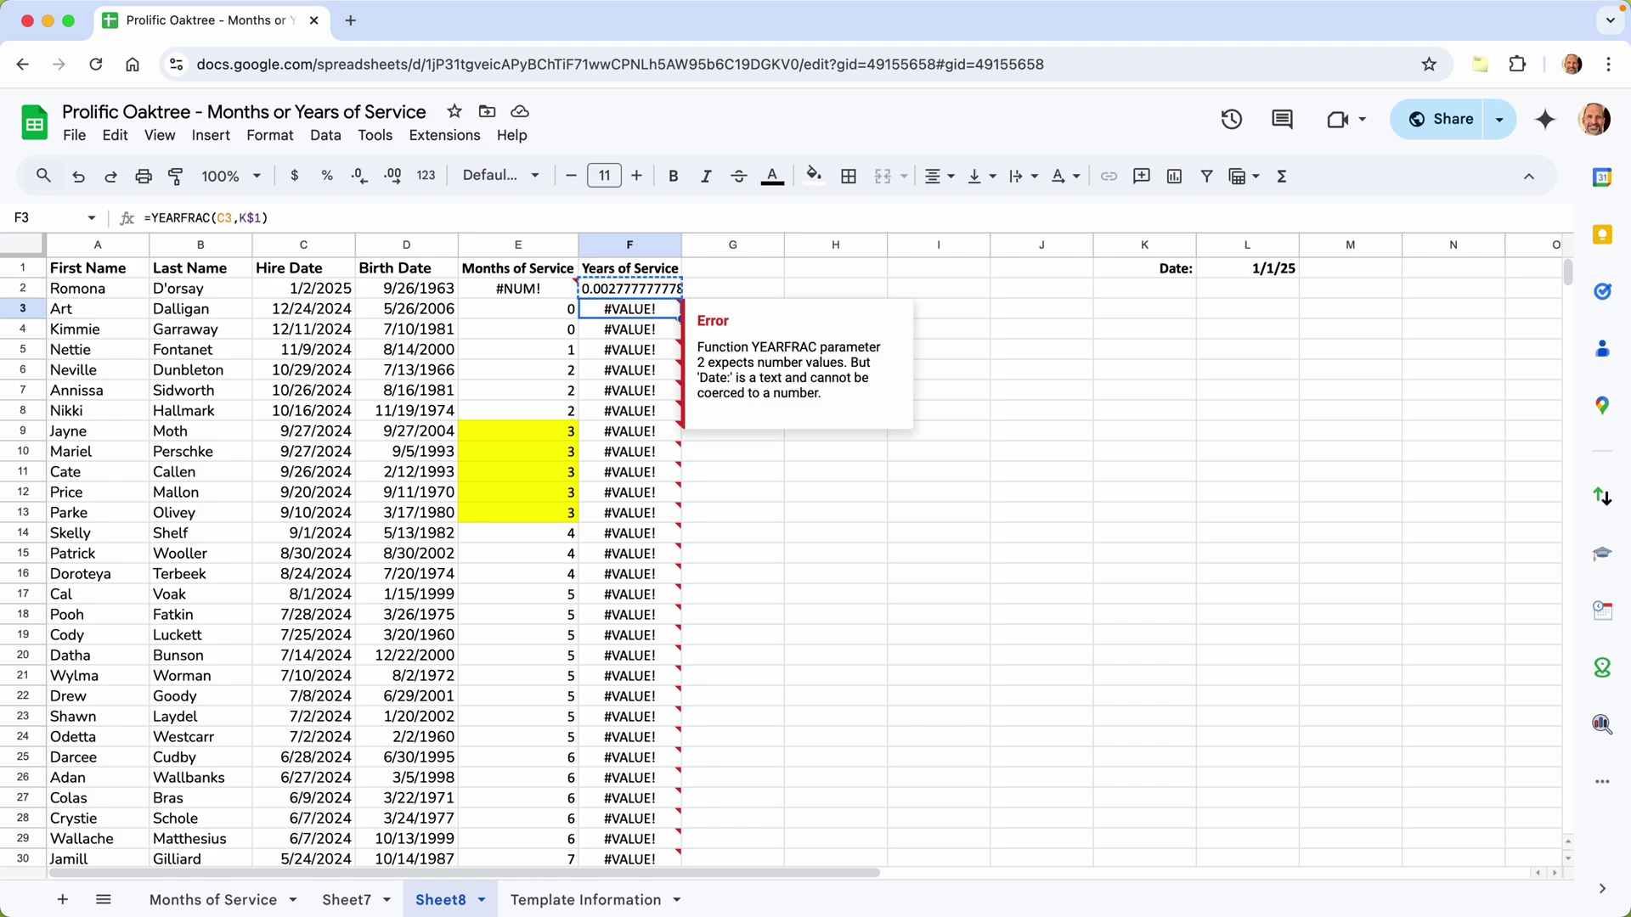
pyautogui.hotkey('ctrl', 'Up')
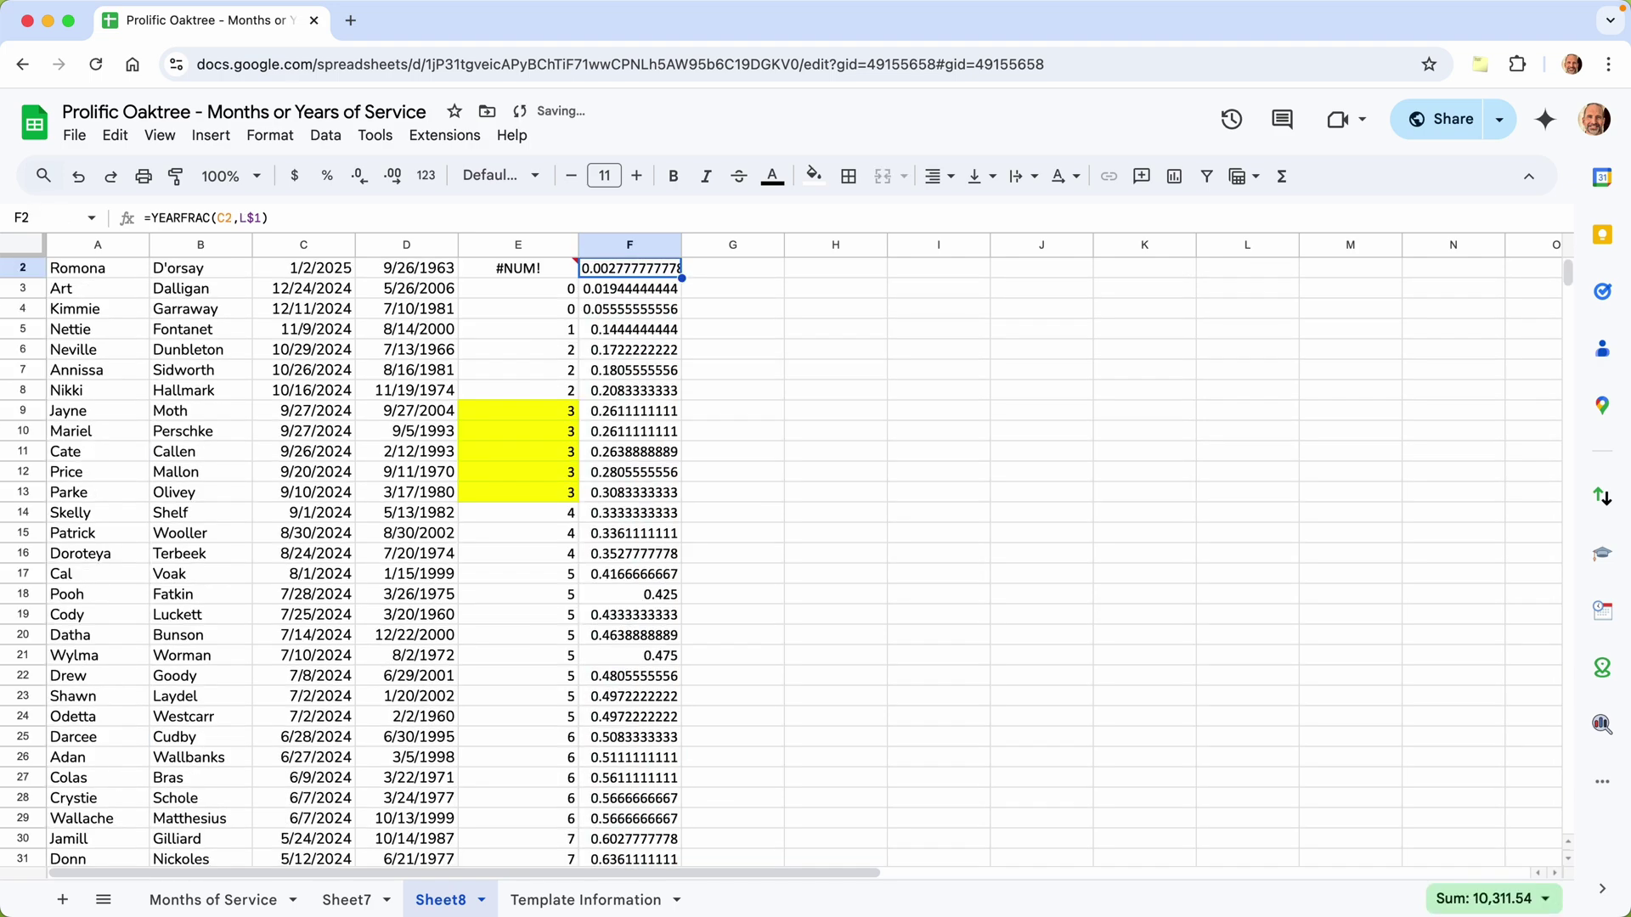
pyautogui.press('Up')
pyautogui.press('Down')
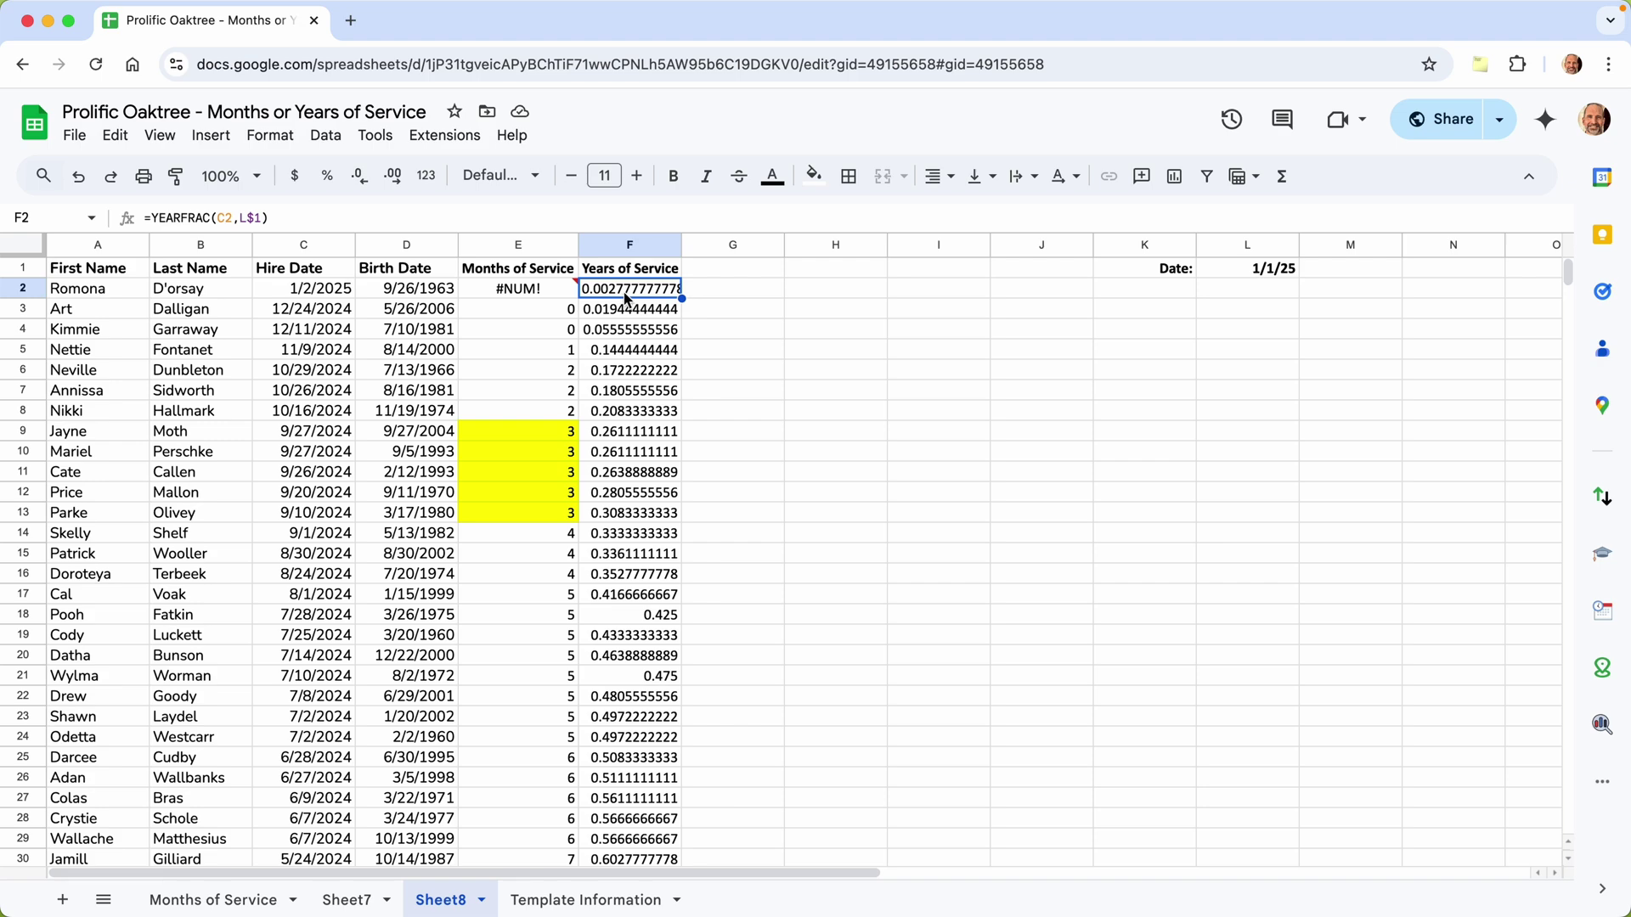
pyautogui.click(631, 317)
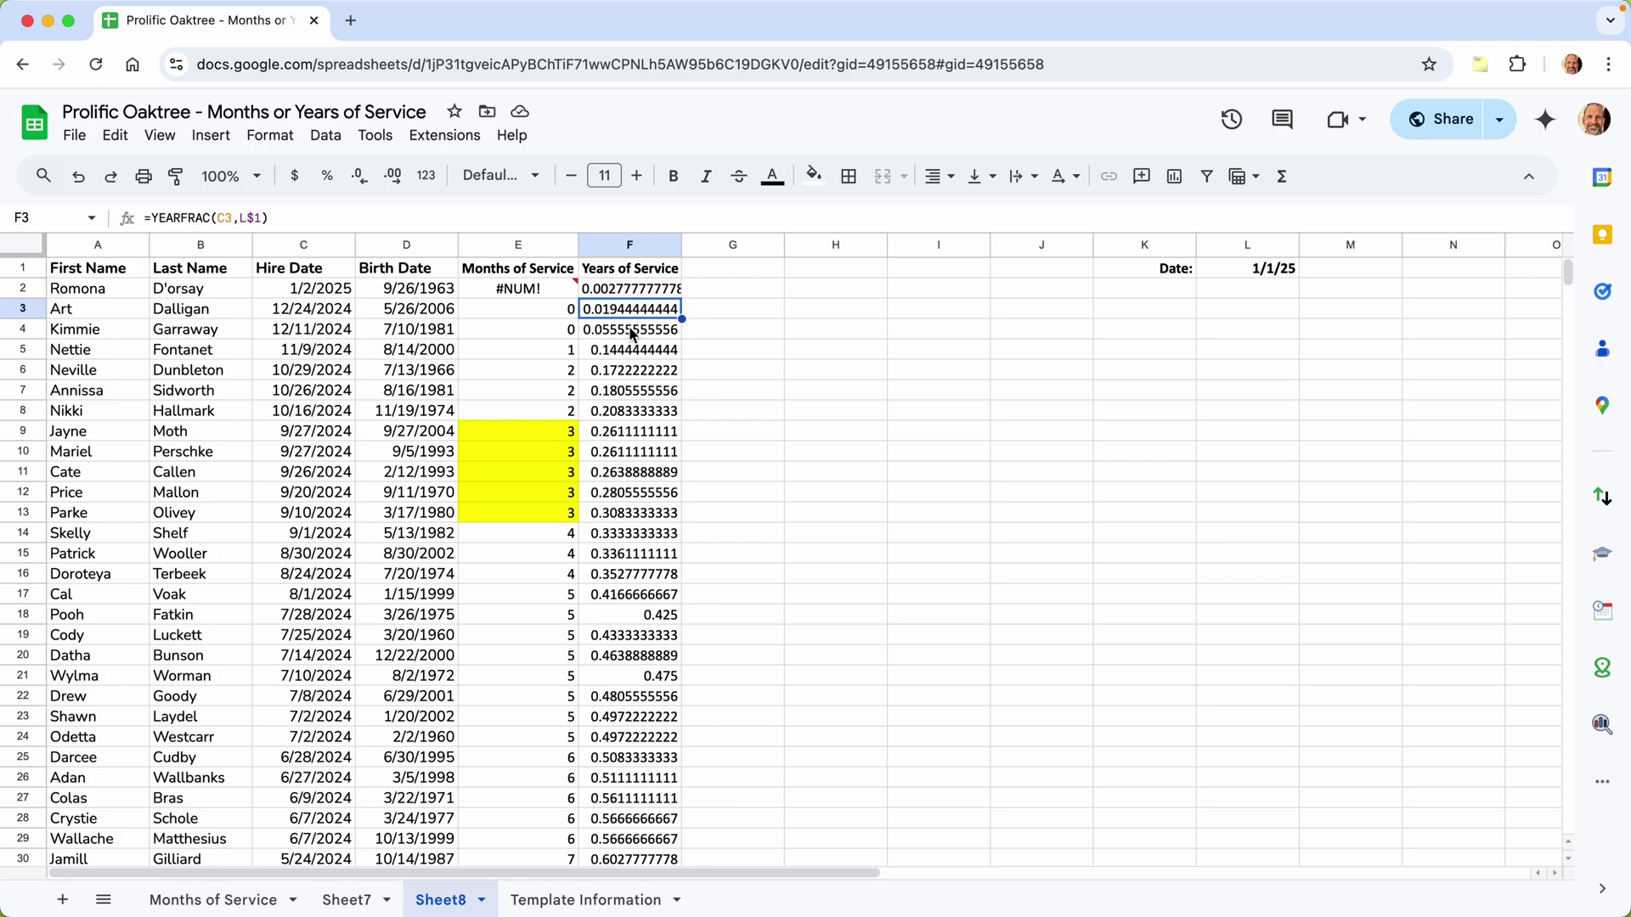
pyautogui.click(633, 337)
pyautogui.click(633, 357)
pyautogui.click(634, 378)
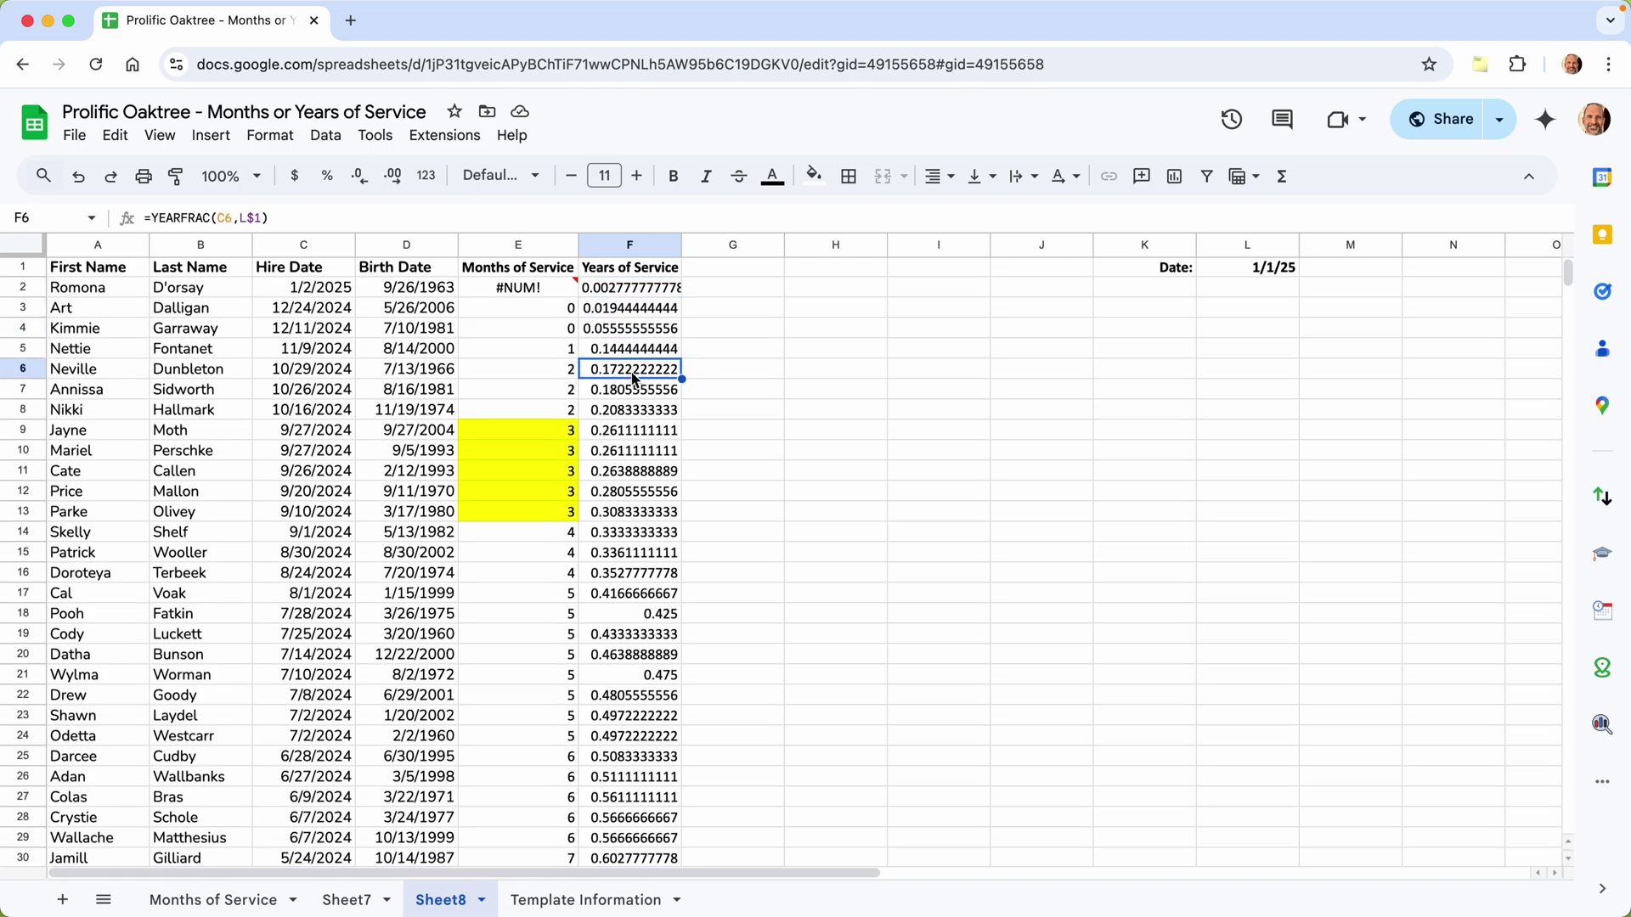
pyautogui.scroll(-10, 633, 378)
pyautogui.scroll(-9, 633, 378)
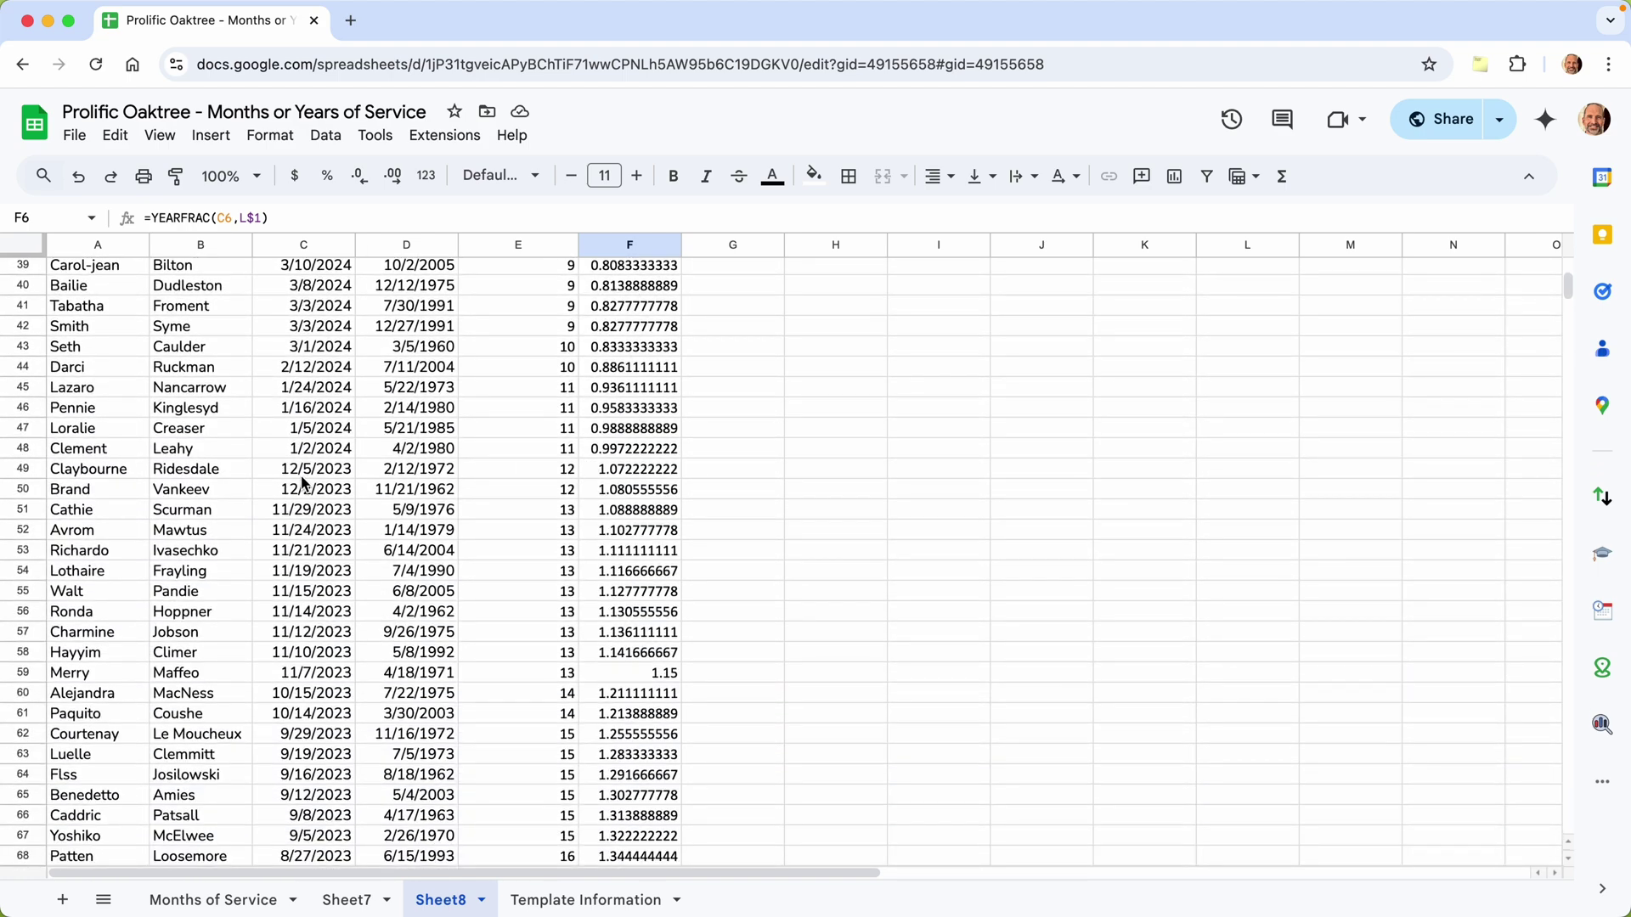
pyautogui.click(302, 477)
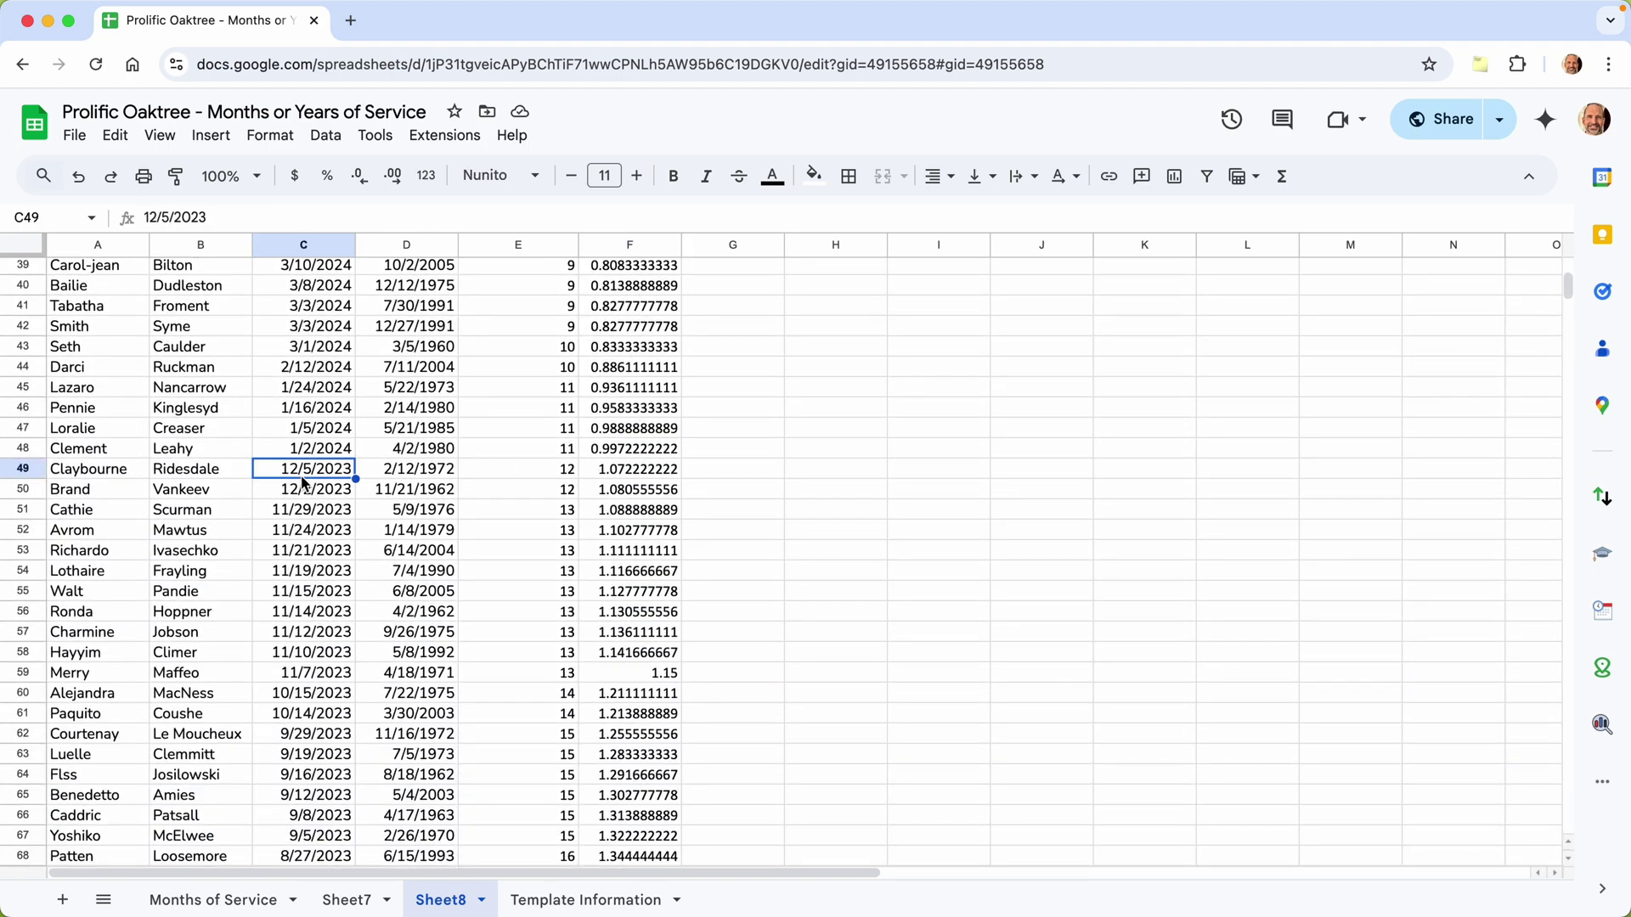
pyautogui.scroll(17, 665, 463)
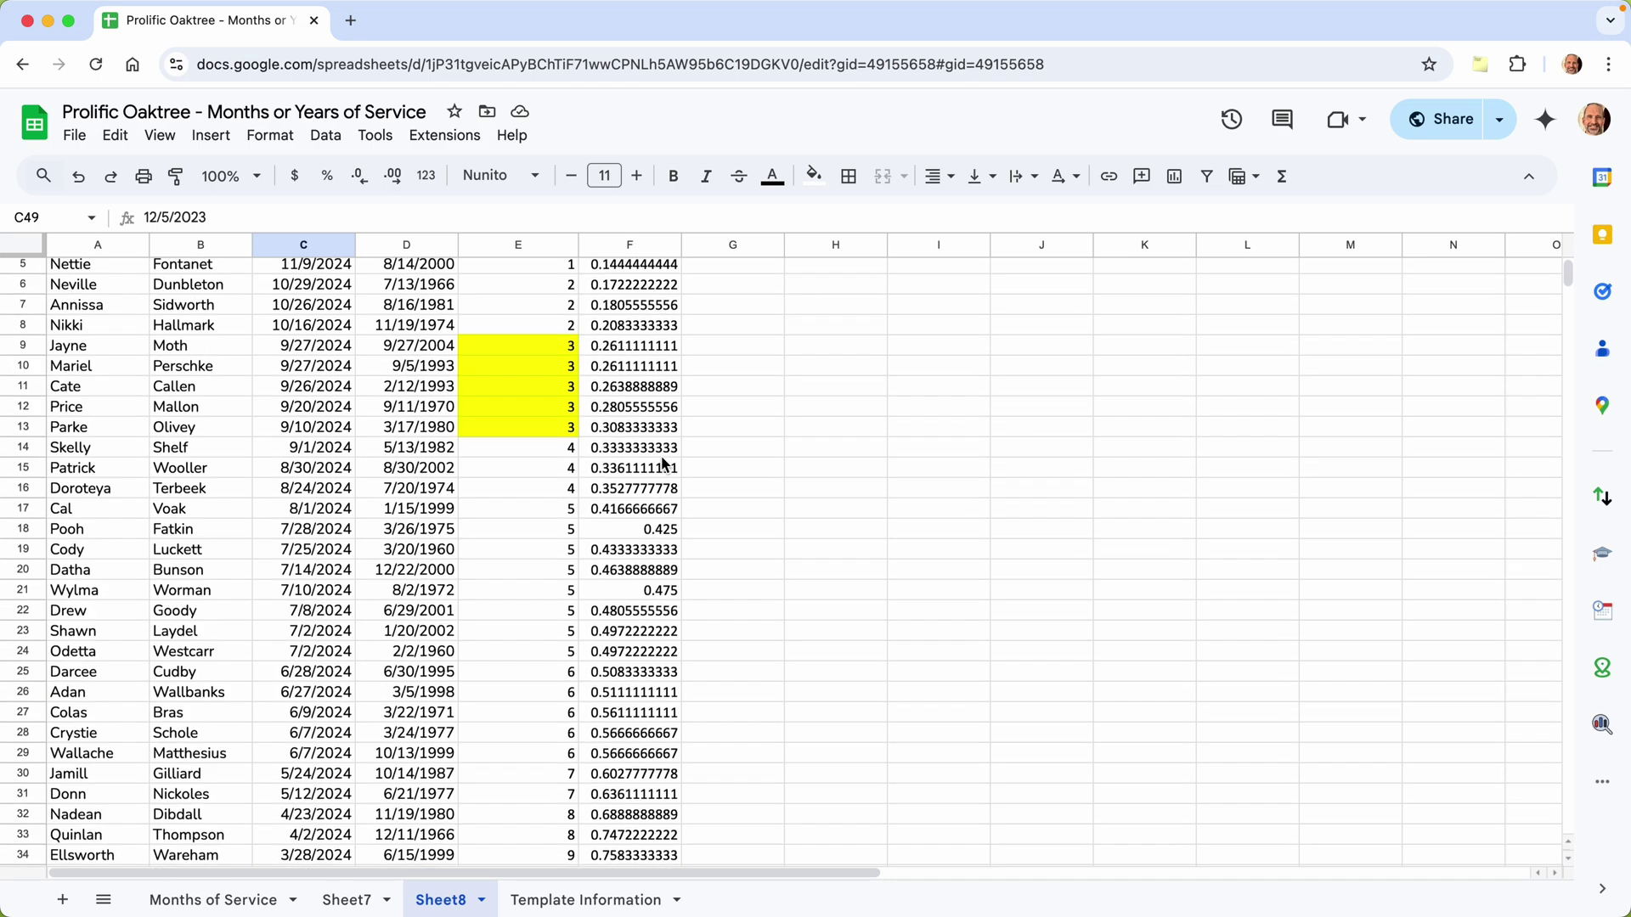
pyautogui.scroll(2, 665, 463)
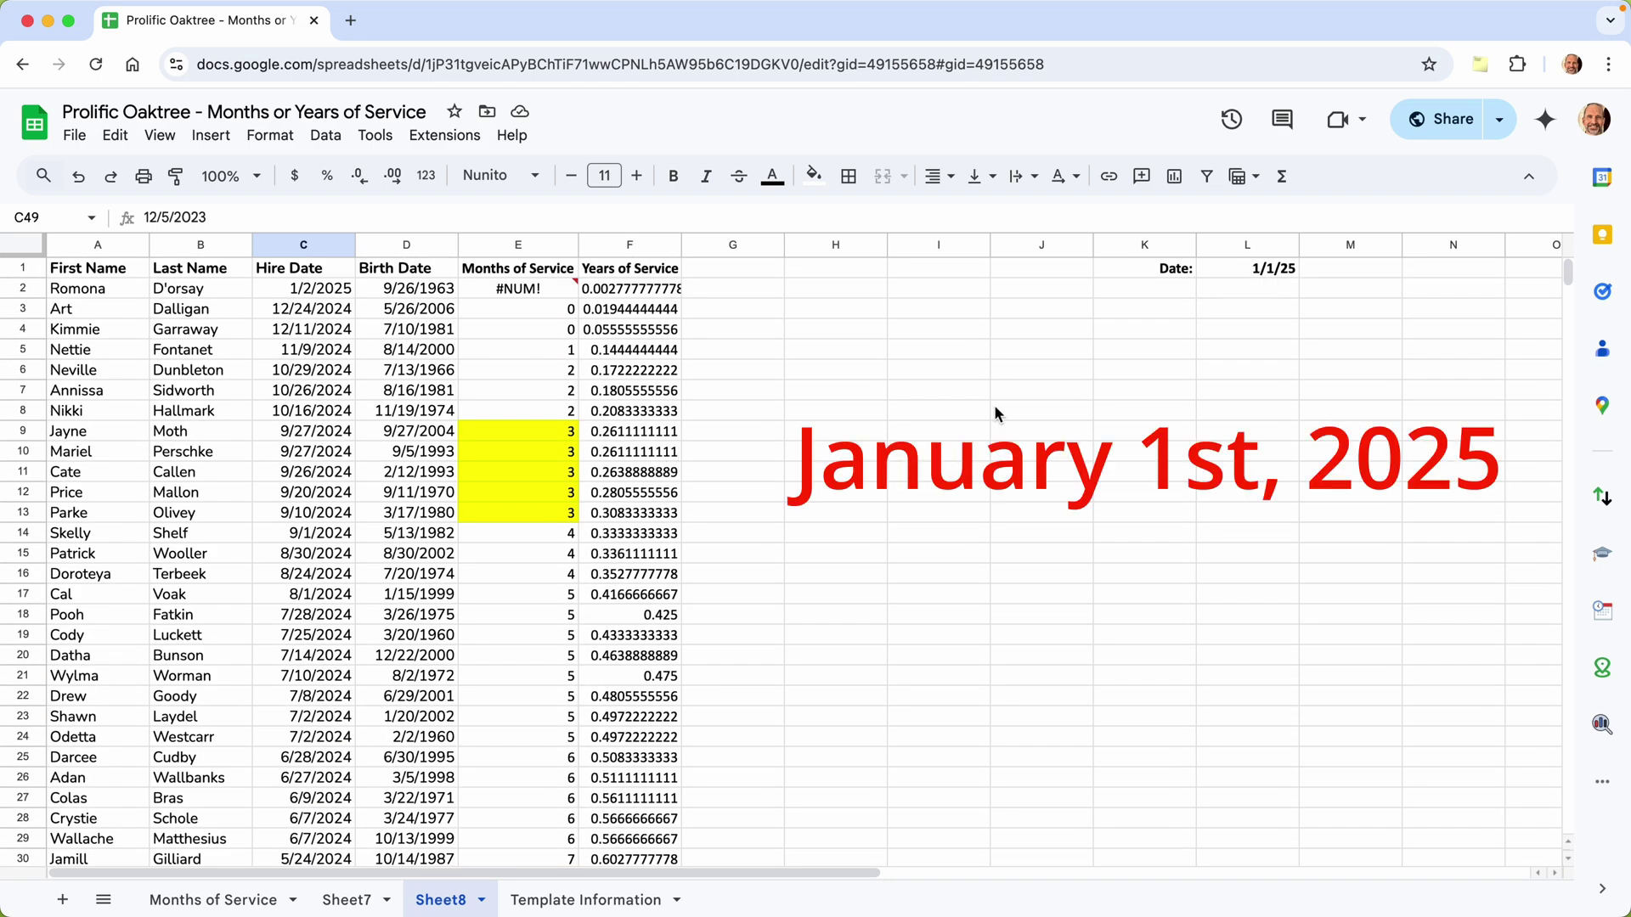
pyautogui.scroll(-15, 977, 417)
pyautogui.scroll(-1, 958, 436)
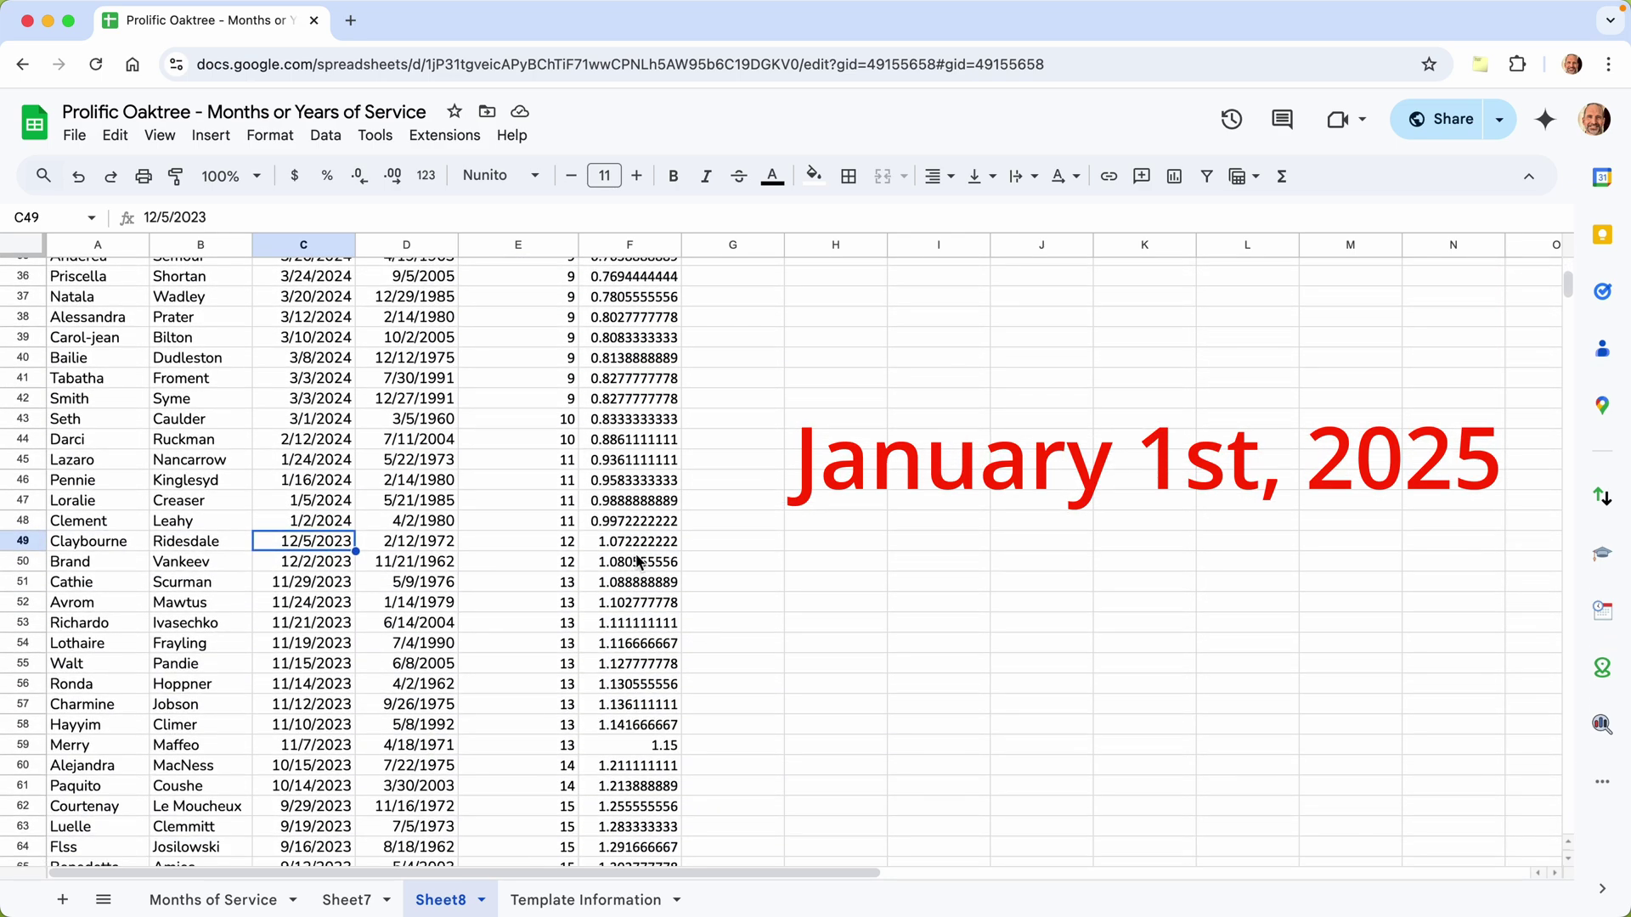
pyautogui.click(633, 548)
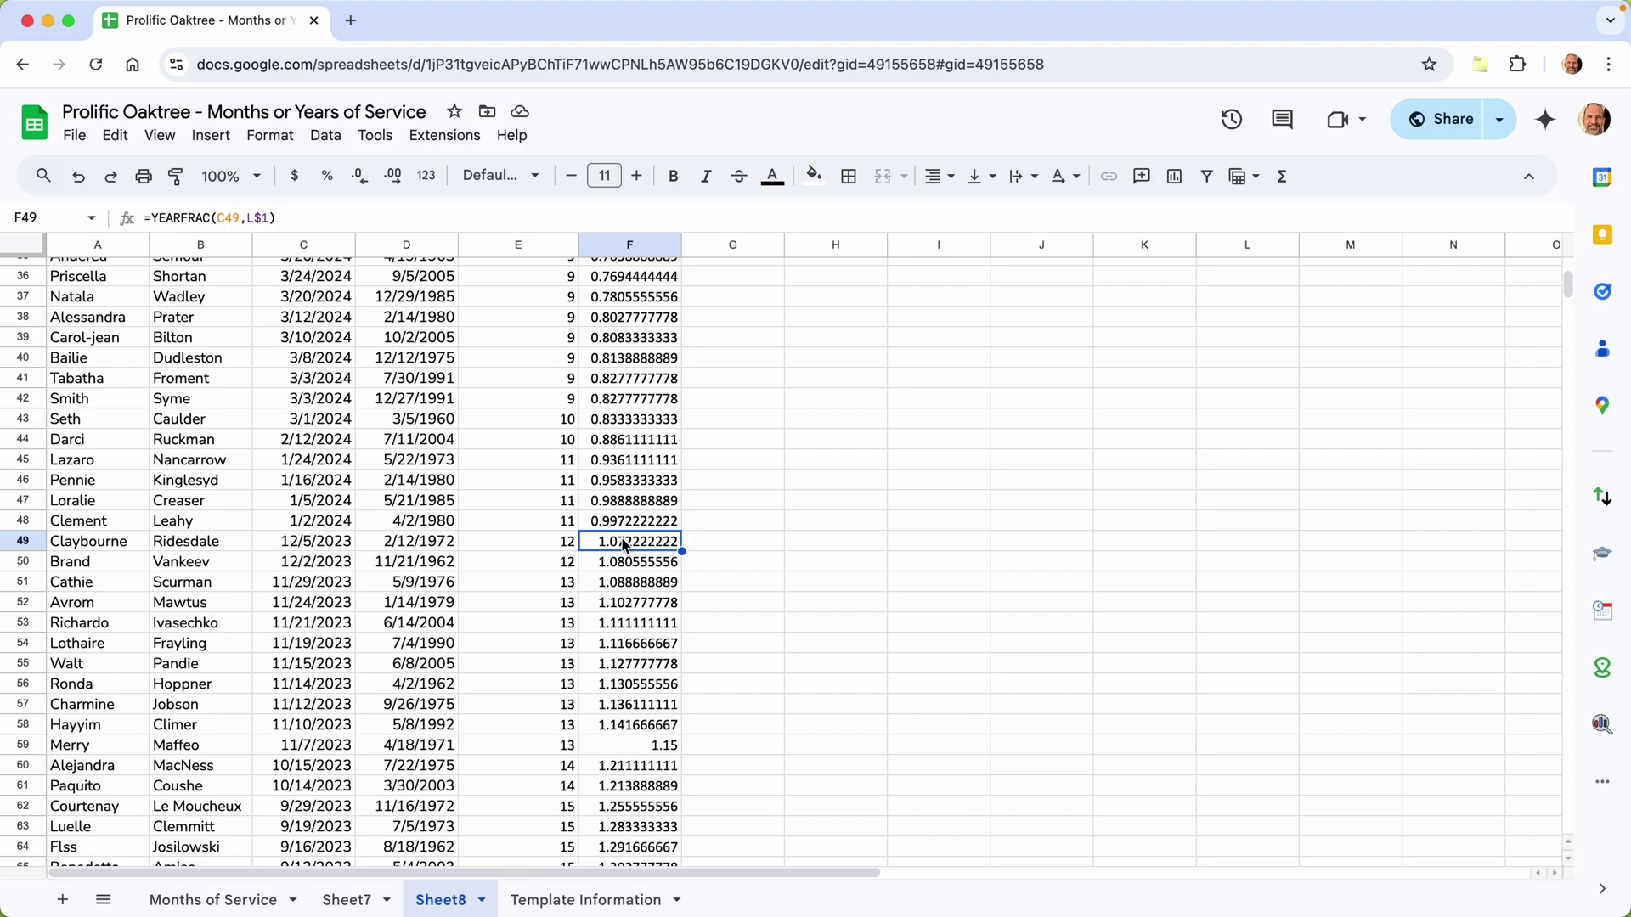
pyautogui.scroll(-5, 624, 544)
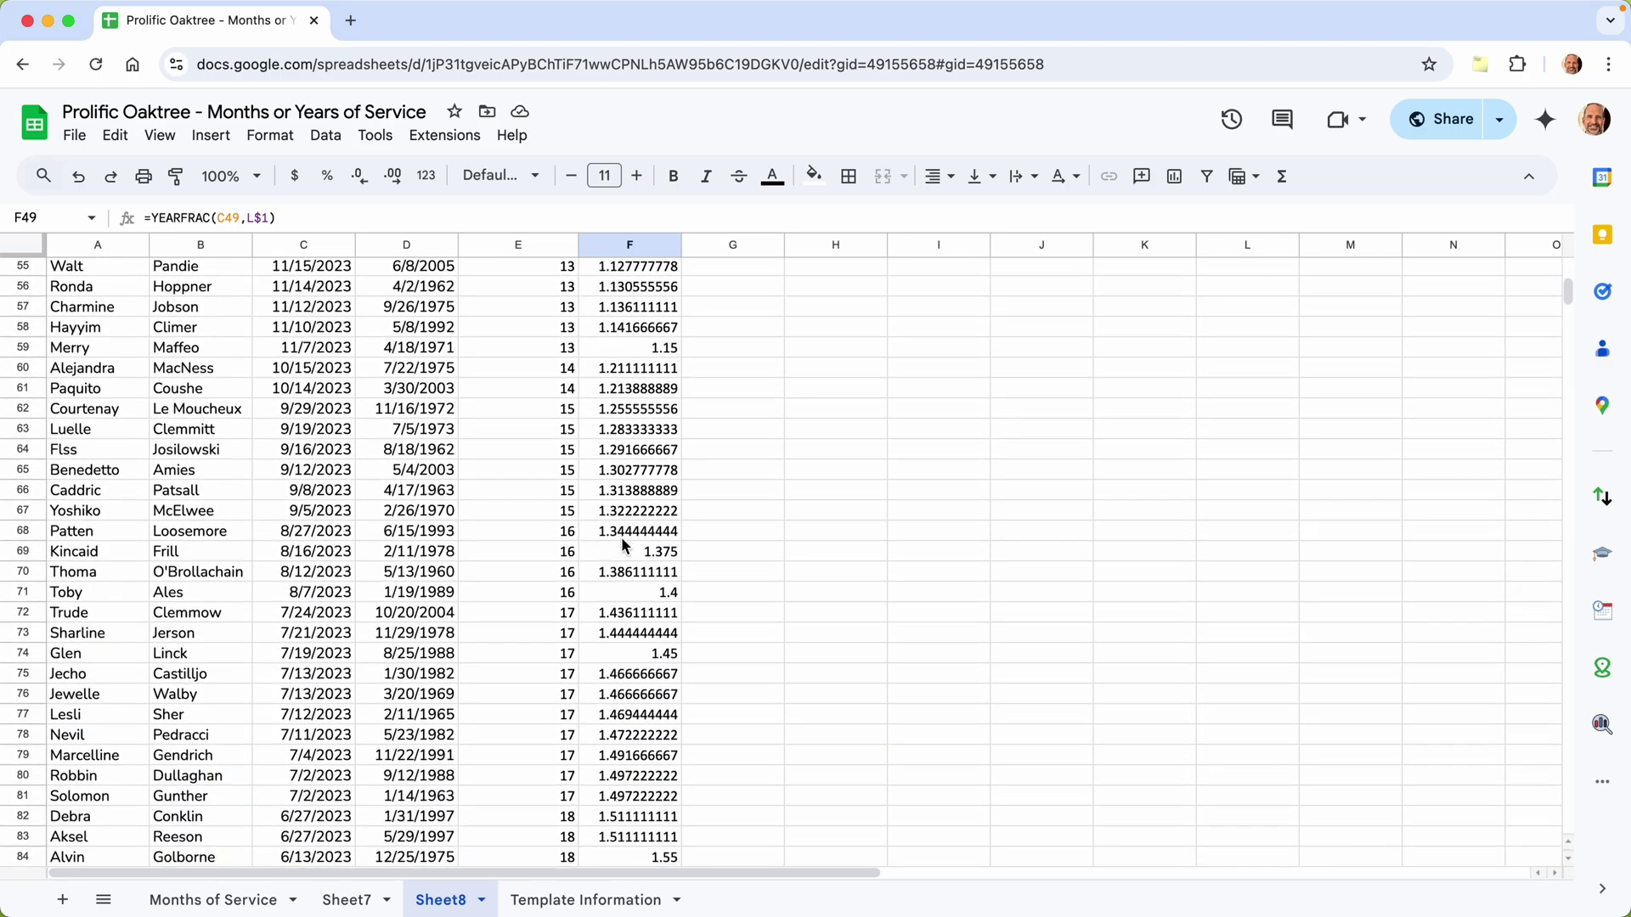
pyautogui.scroll(15, 625, 545)
# - Change F2 to =INT(YEARFRAC(C2,L$1)) and paste it down the rest of column F
pyautogui.click(630, 287)
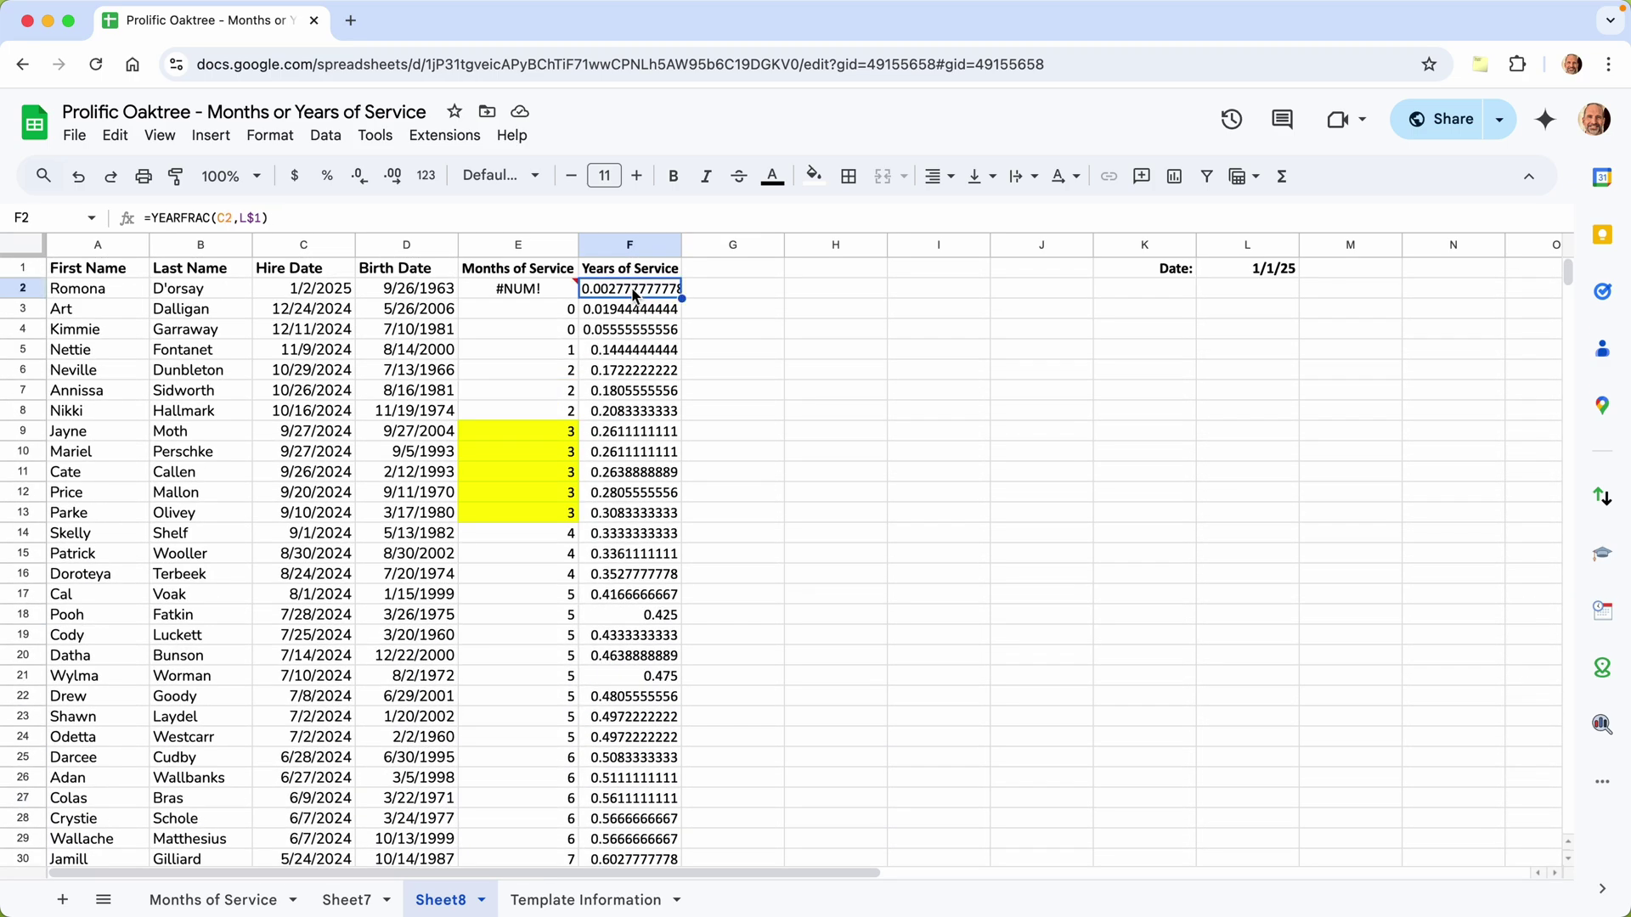
pyautogui.click(153, 218)
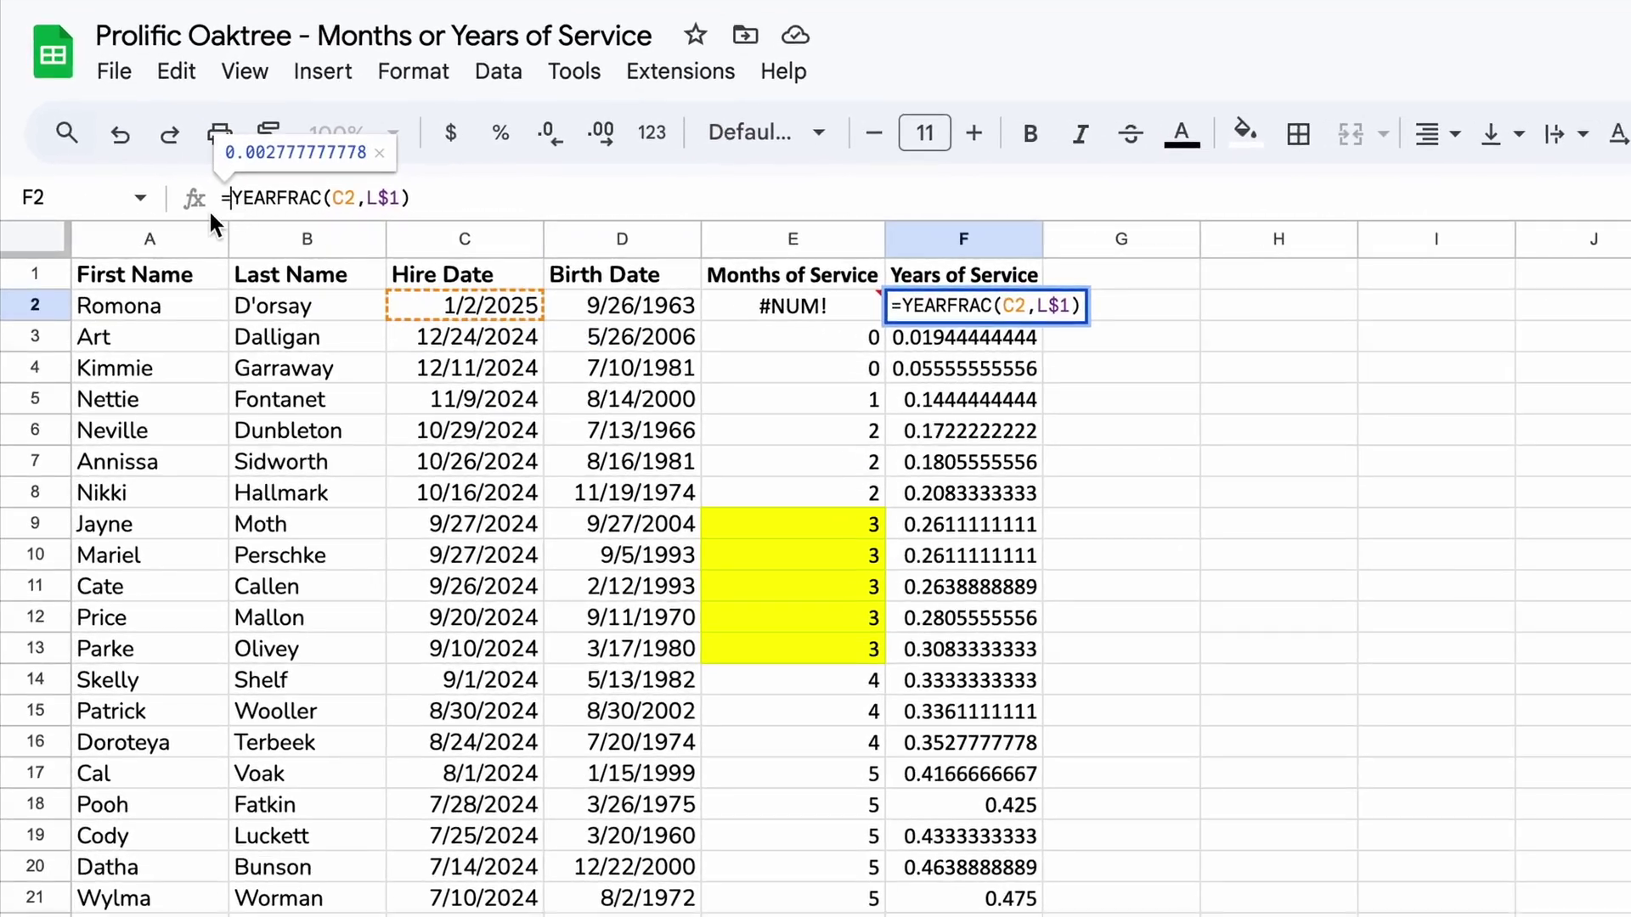
pyautogui.write('INT(')
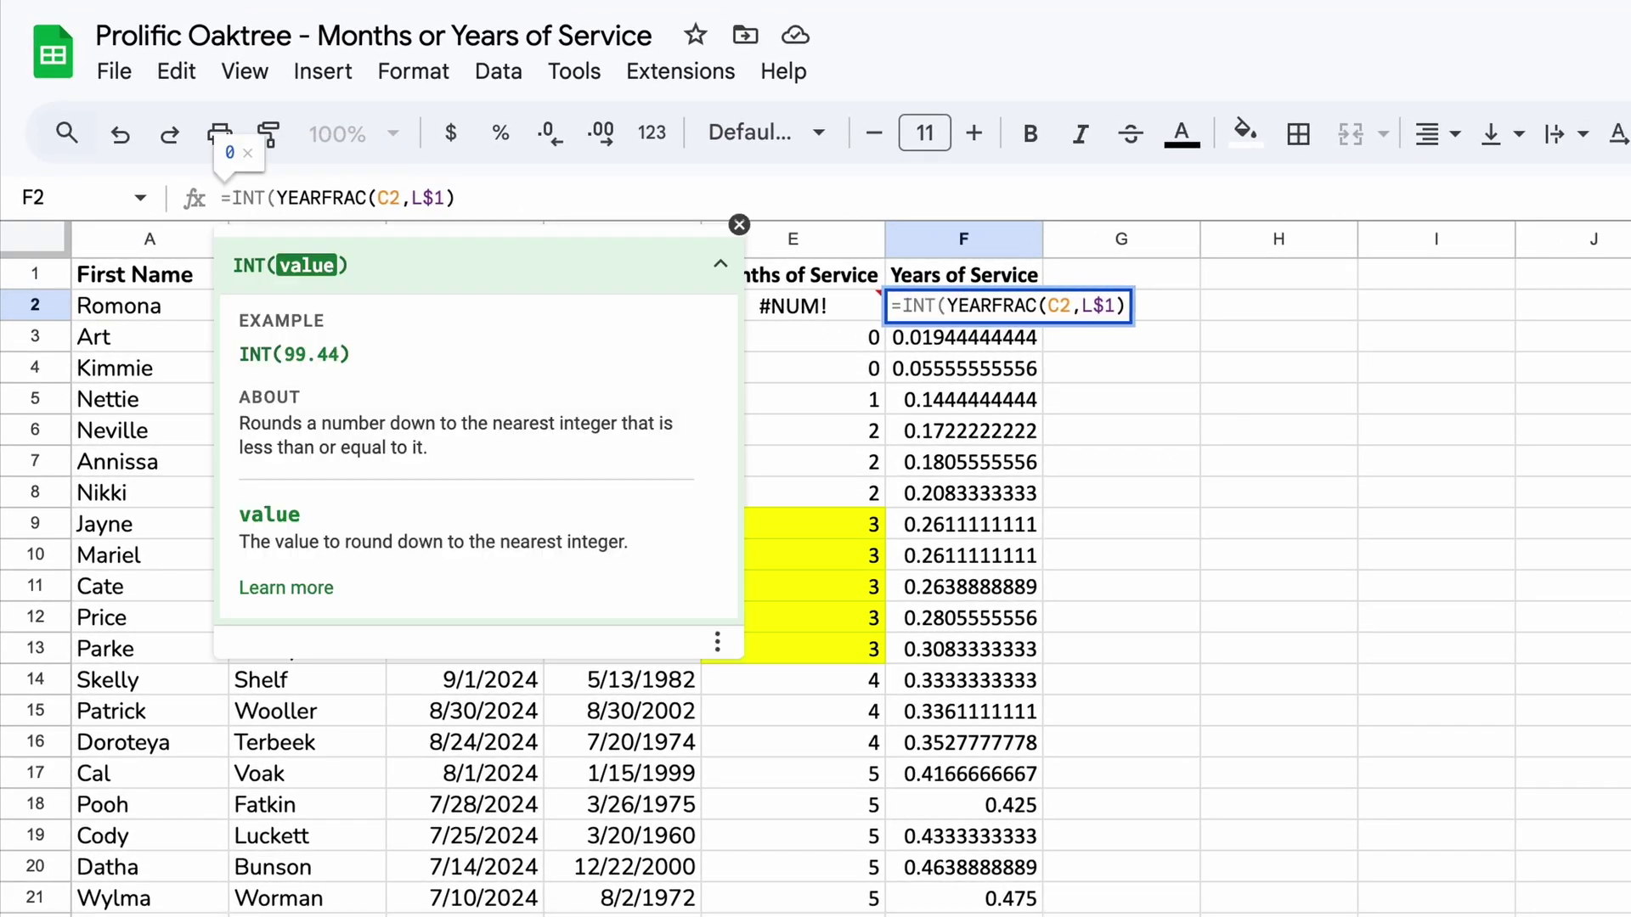
pyautogui.write(')')
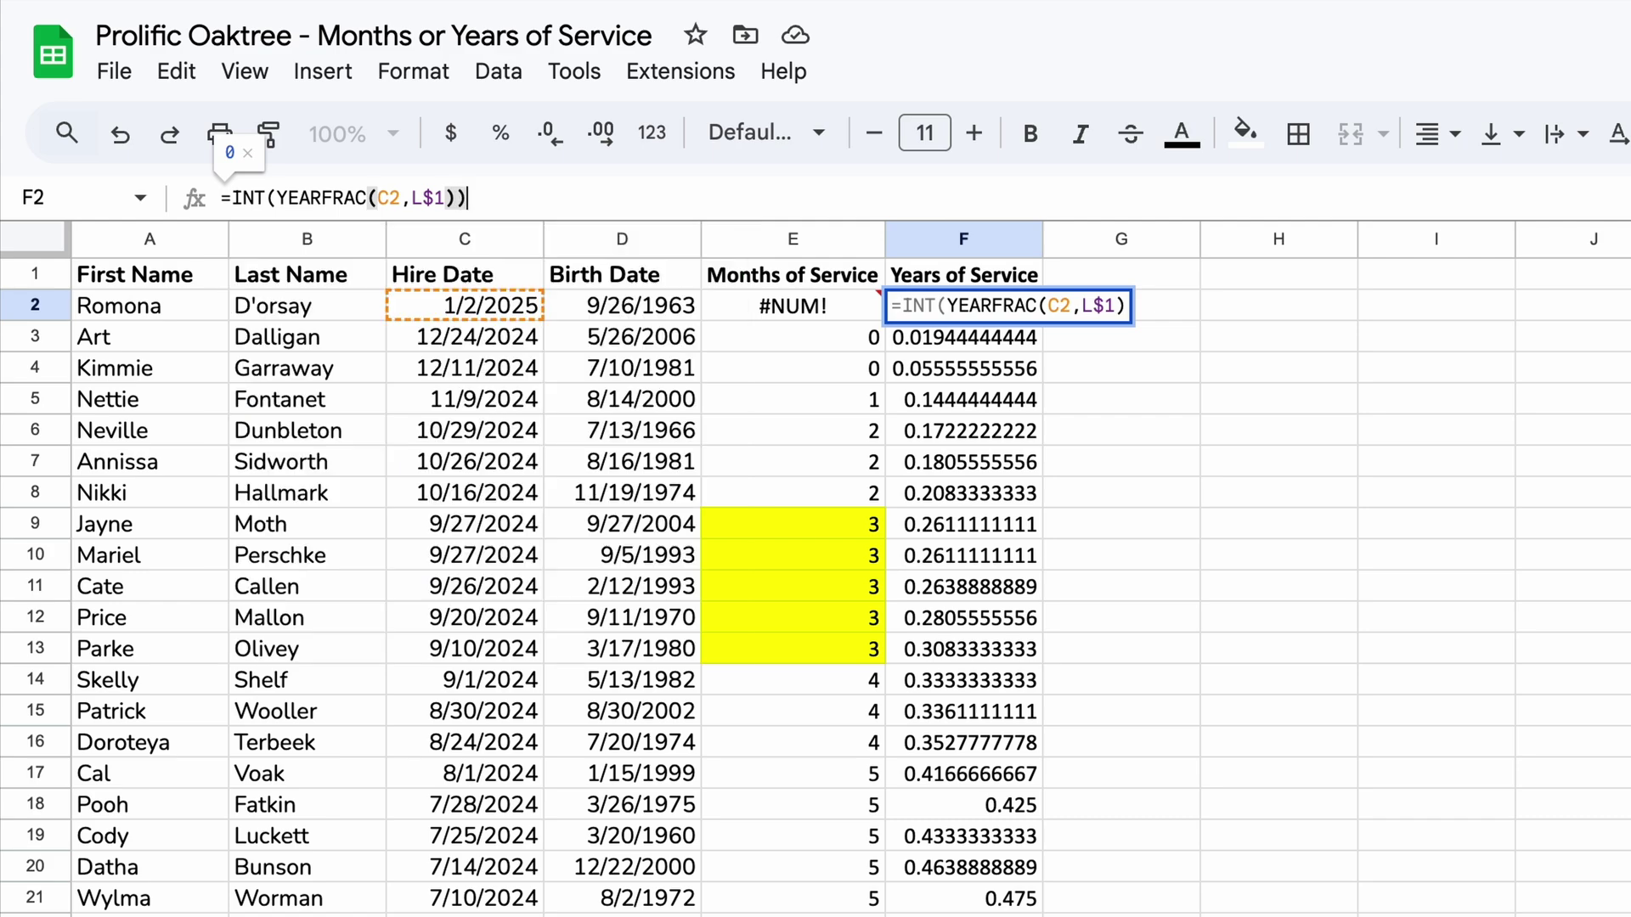
pyautogui.press('Return')
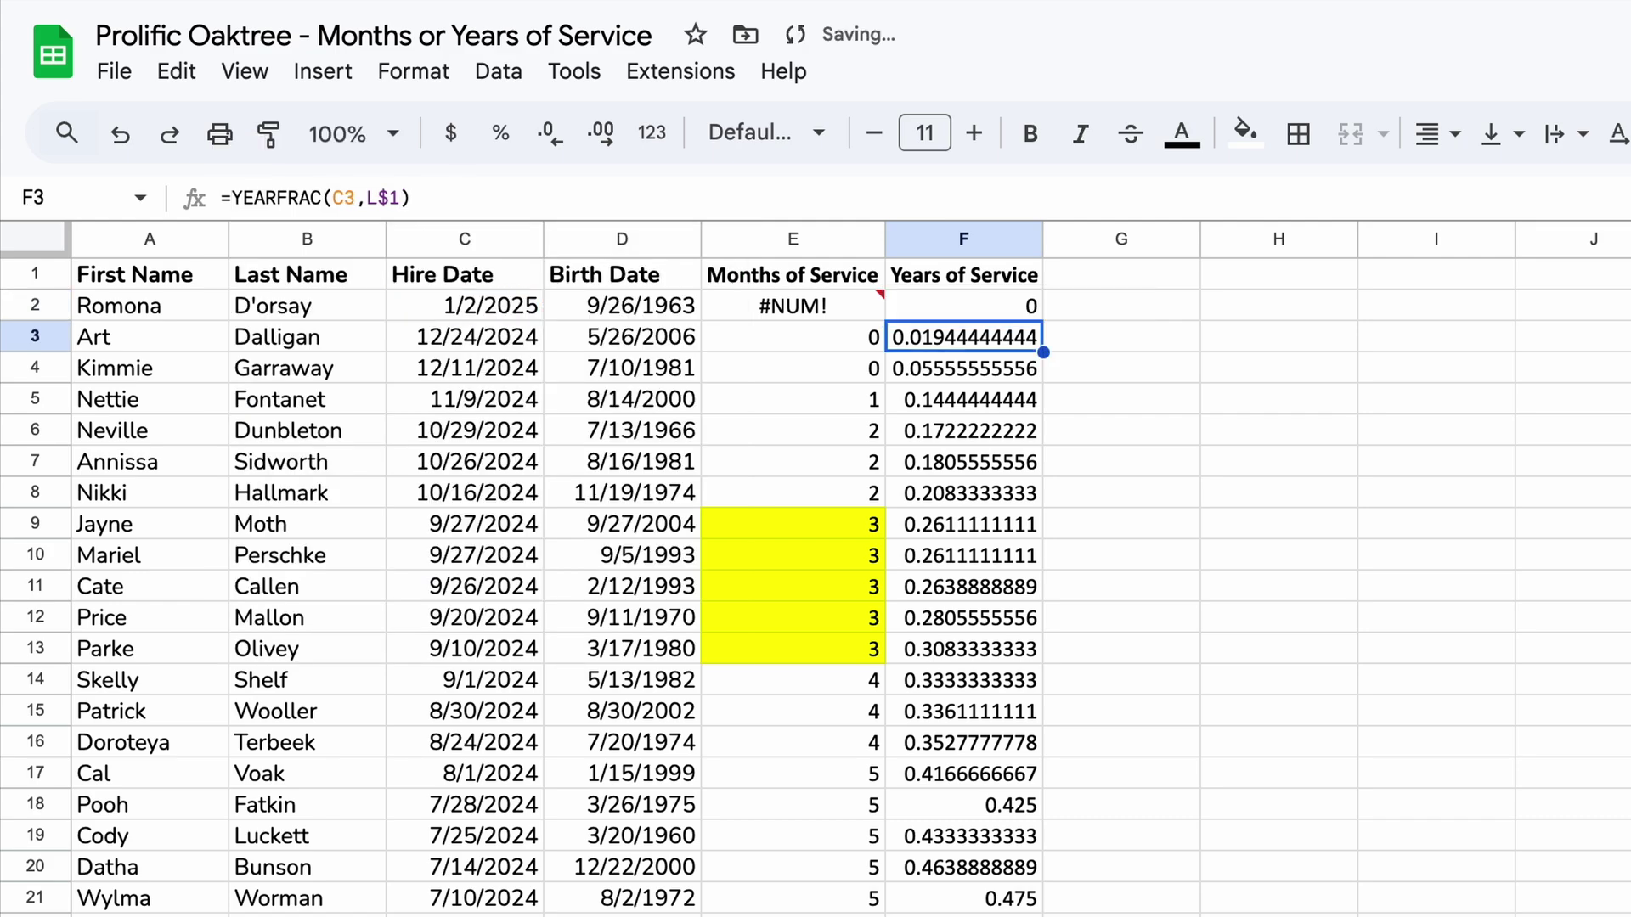
pyautogui.click(993, 309)
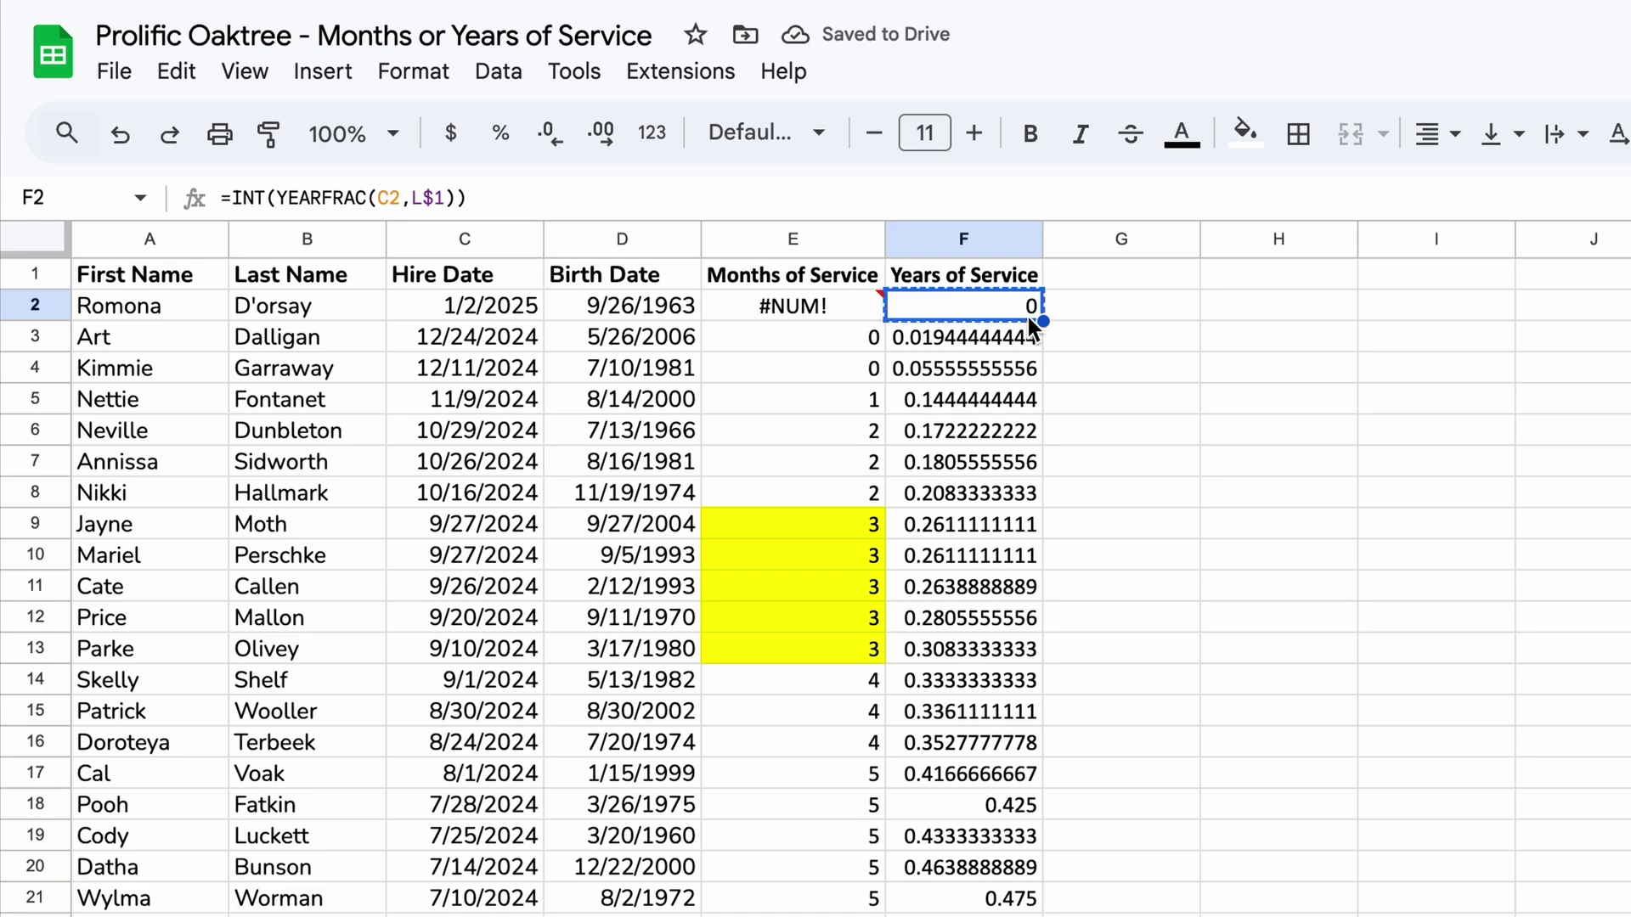
pyautogui.press('Down')
pyautogui.hotkey('ctrl', 'shift', 'Down')
pyautogui.hotkey('ctrl', 'v')
pyautogui.press('Up')
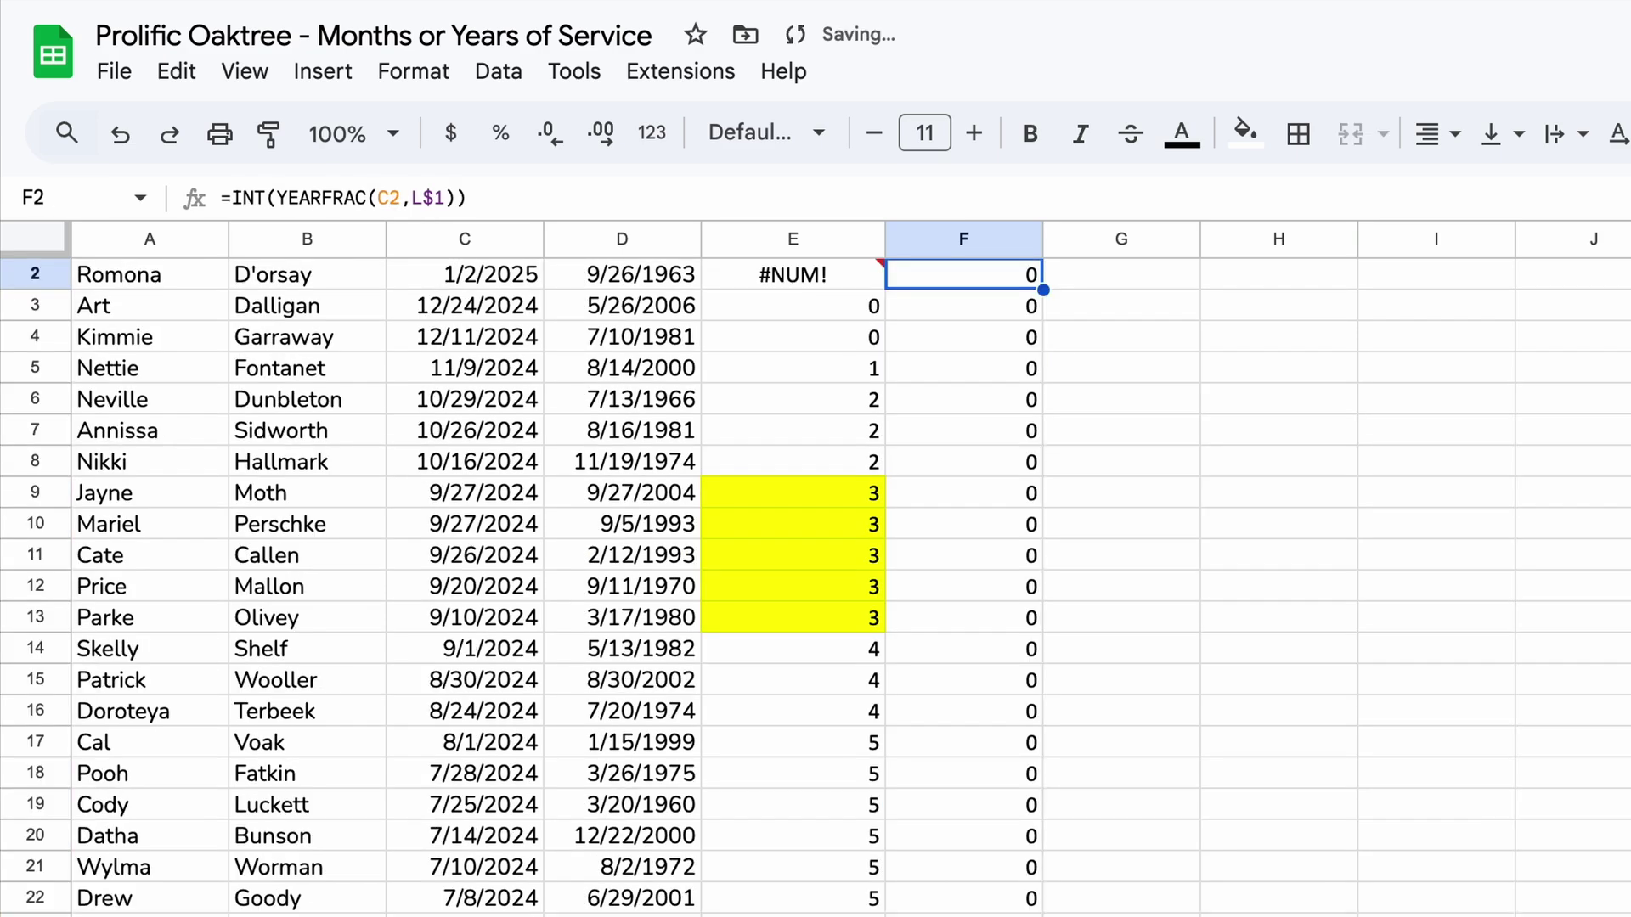
pyautogui.click(982, 428)
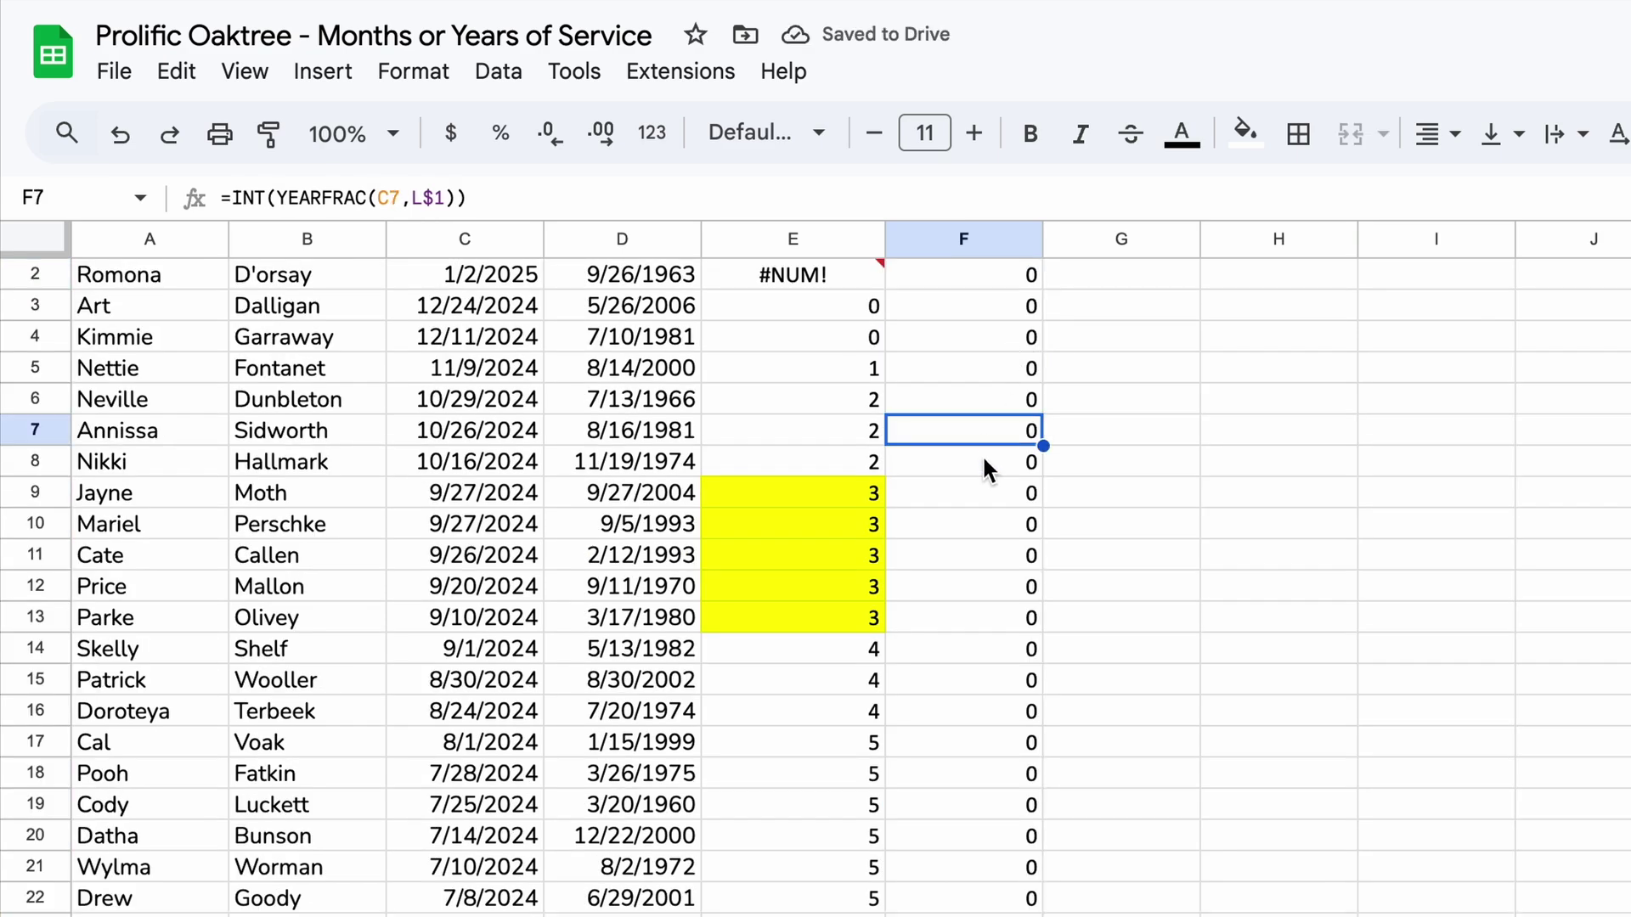
pyautogui.click(977, 552)
pyautogui.click(977, 647)
pyautogui.click(978, 683)
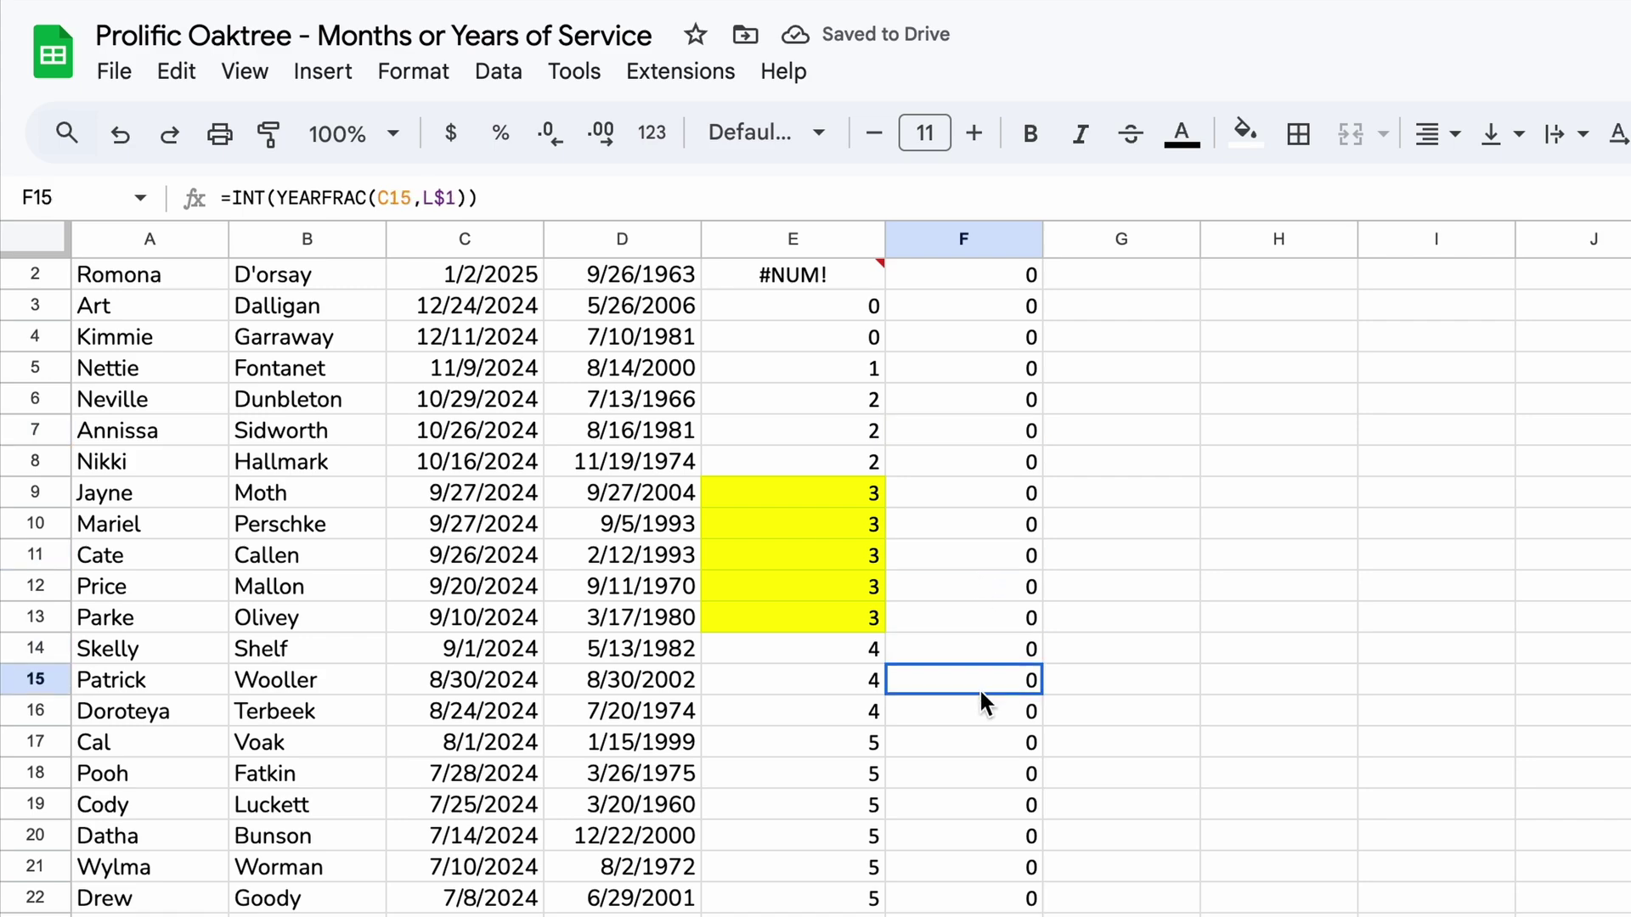
pyautogui.click(987, 773)
pyautogui.click(982, 868)
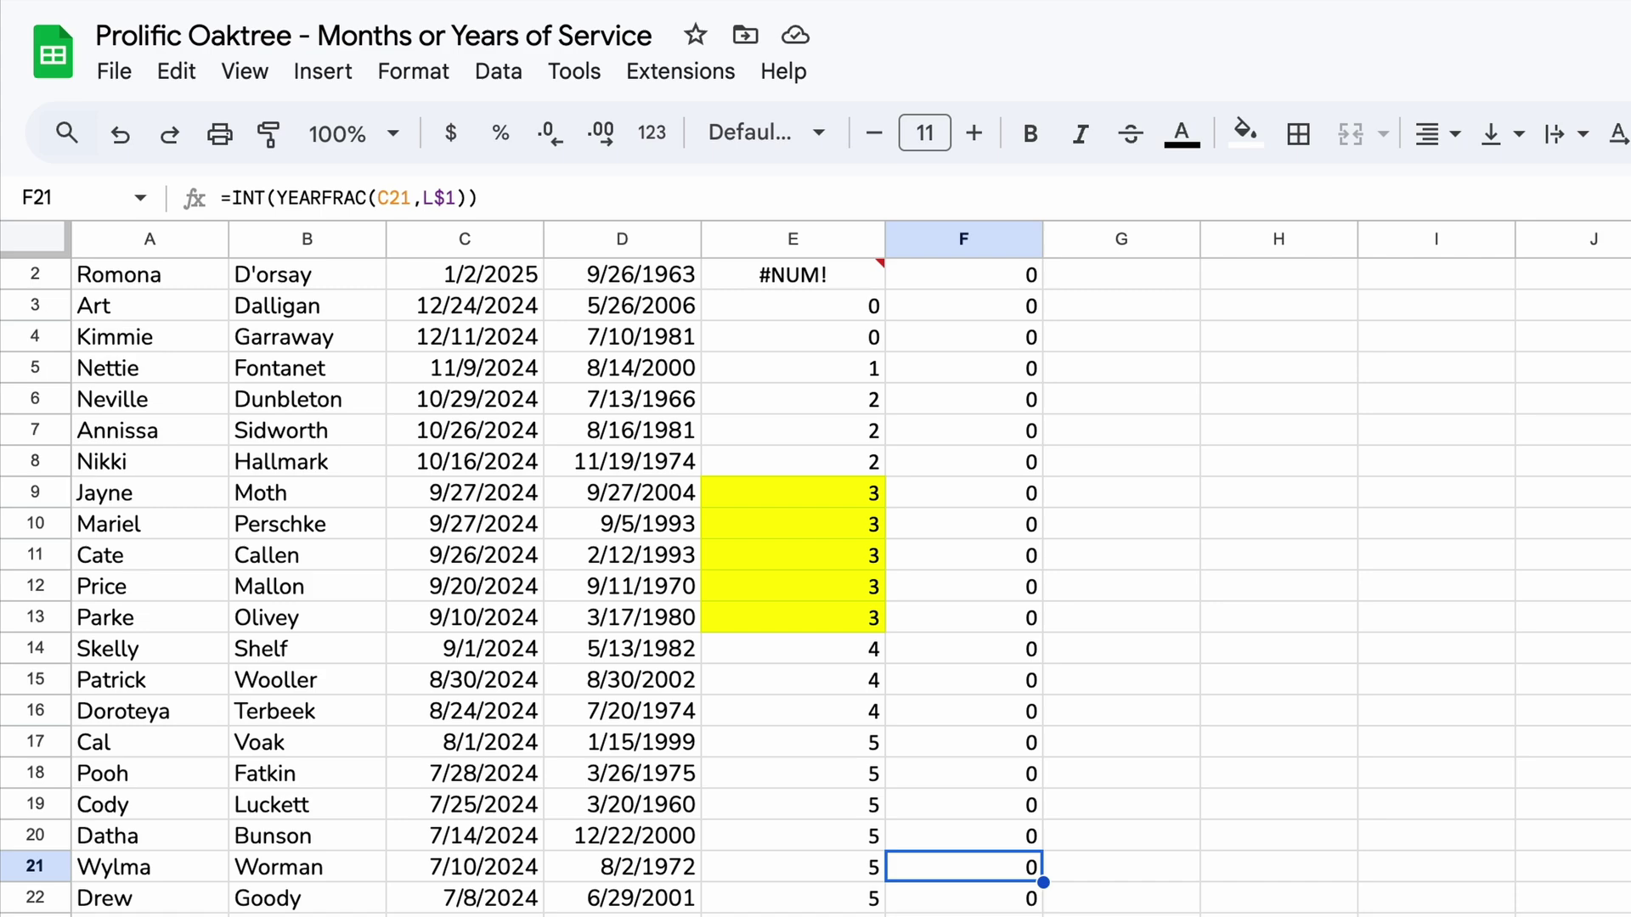
pyautogui.scroll(-12, 815, 586)
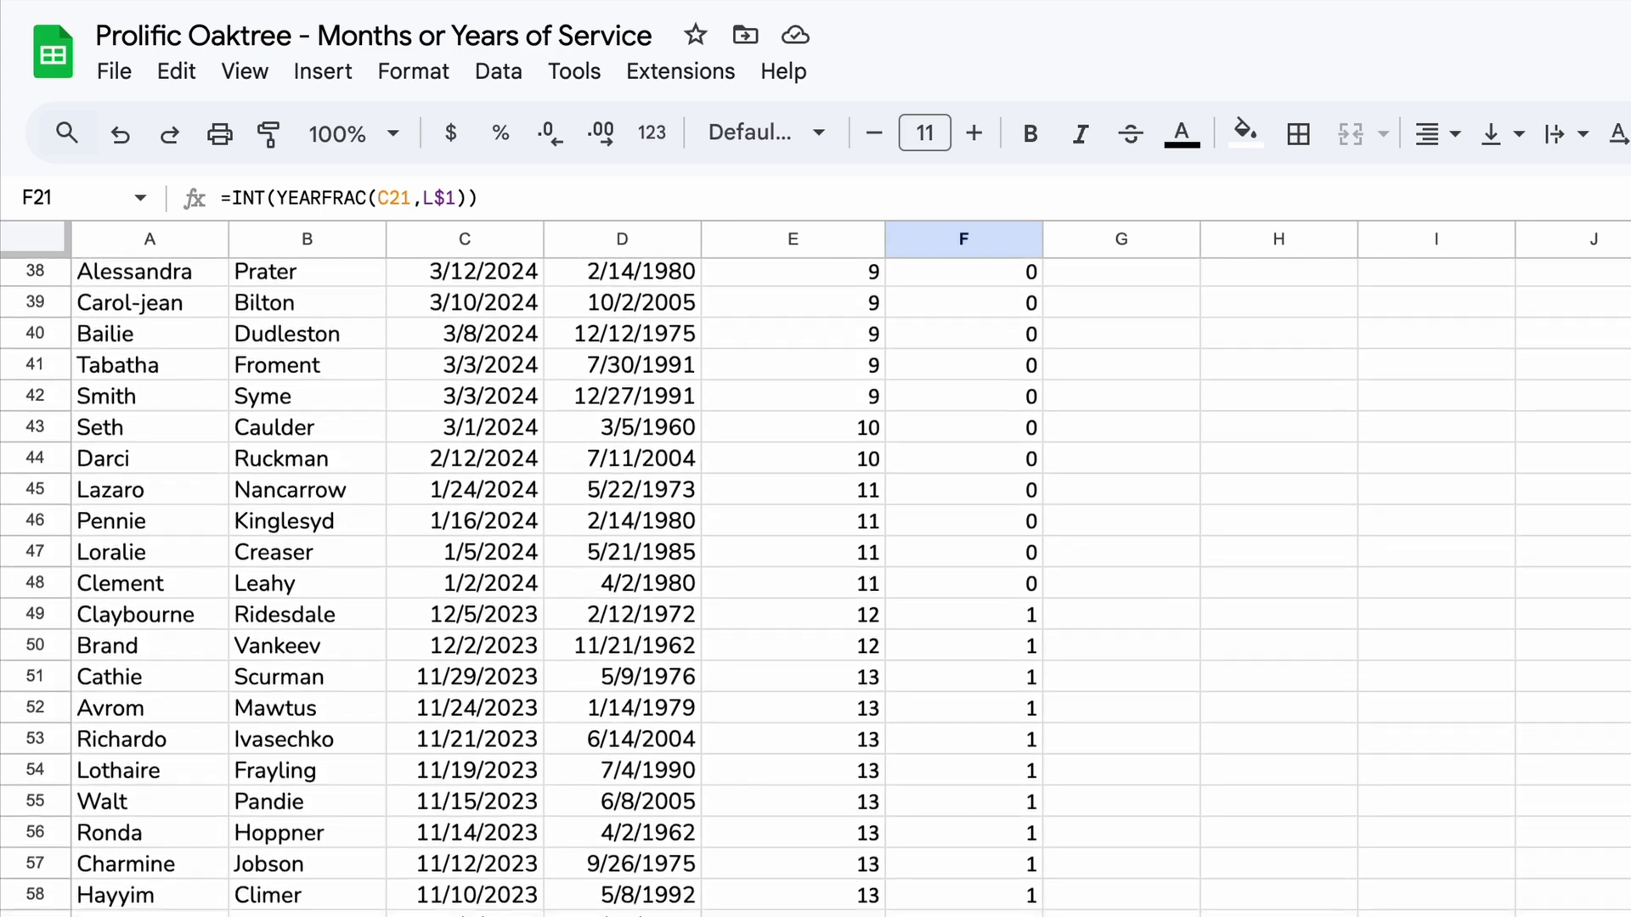
pyautogui.scroll(-1, 815, 586)
pyautogui.click(480, 605)
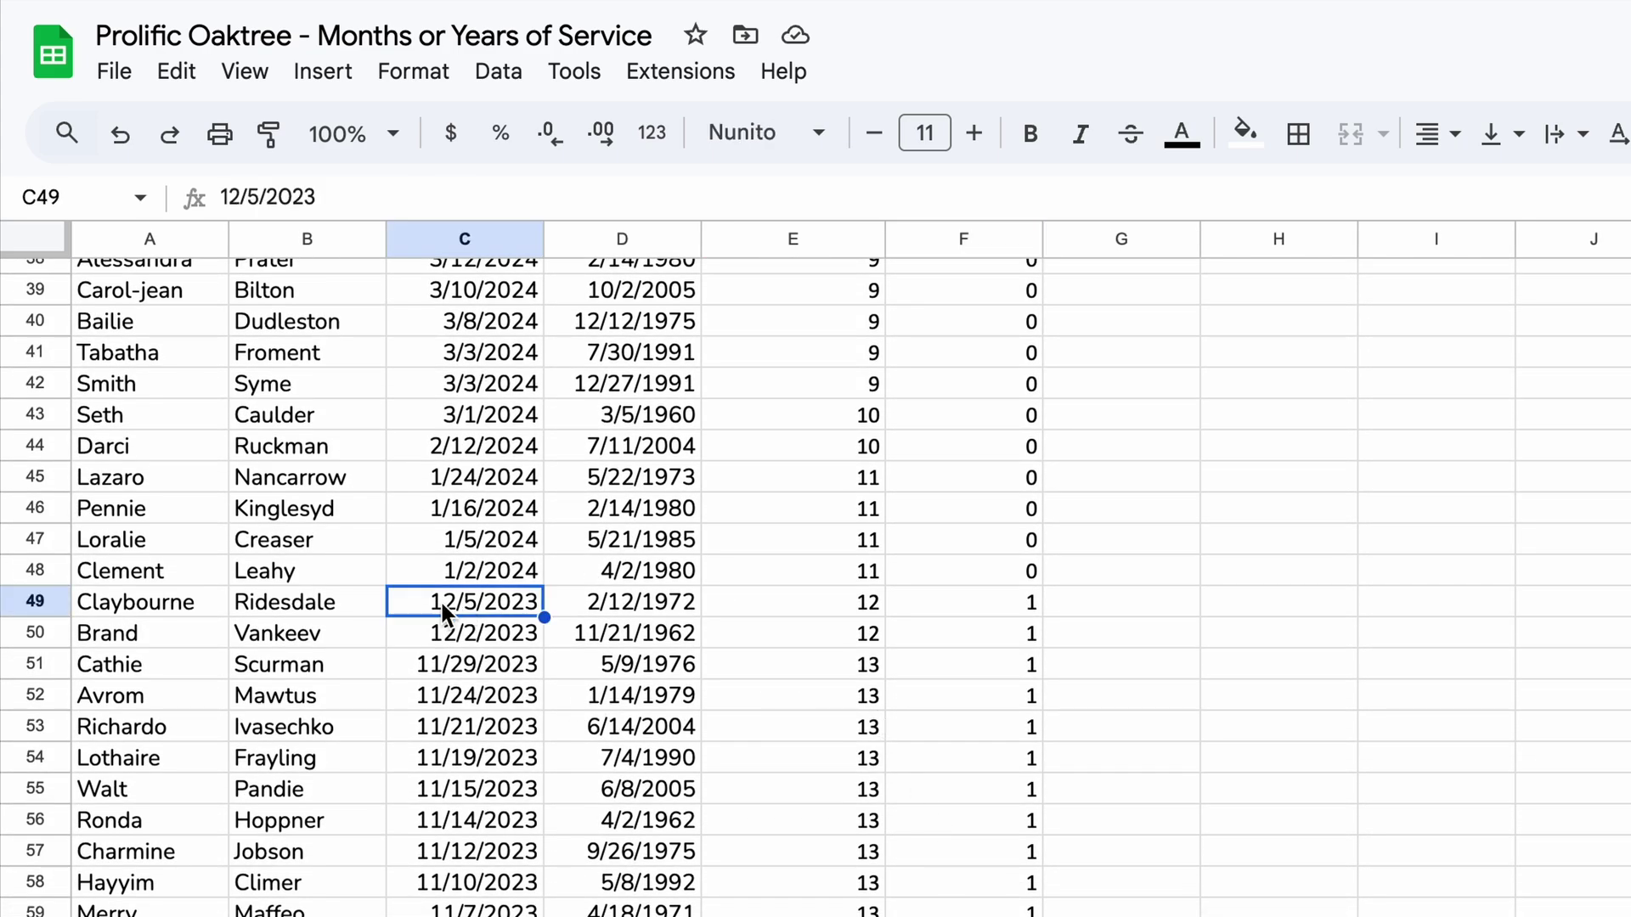
pyautogui.click(1011, 606)
pyautogui.click(534, 601)
pyautogui.click(493, 575)
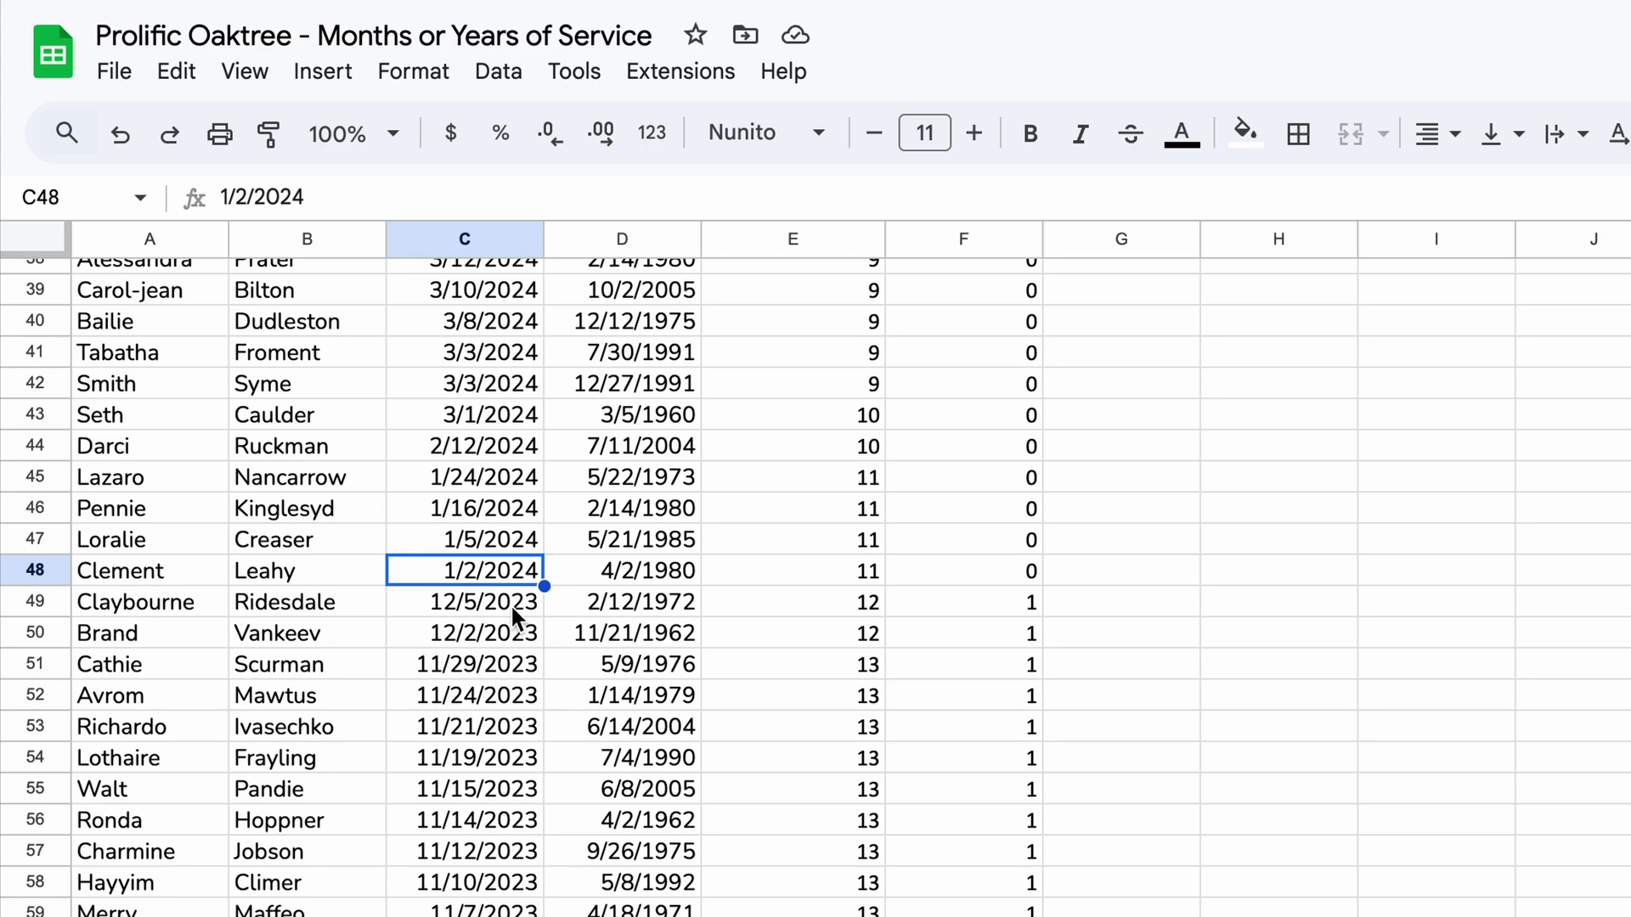
pyautogui.click(513, 605)
pyautogui.scroll(-10, 892, 744)
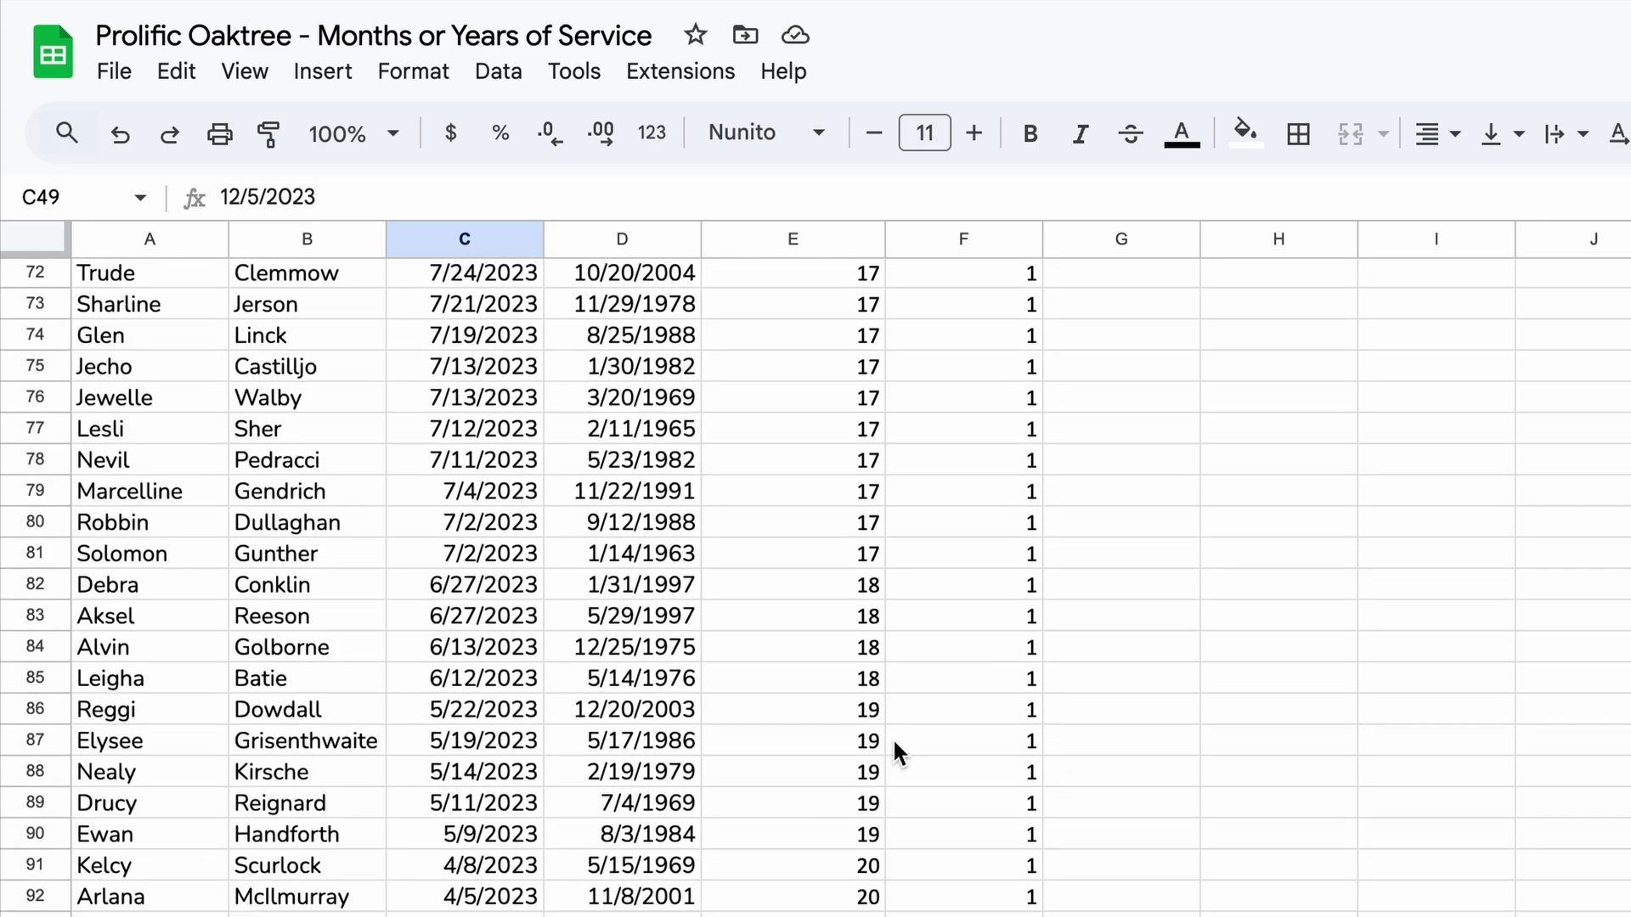
pyautogui.scroll(-8, 891, 737)
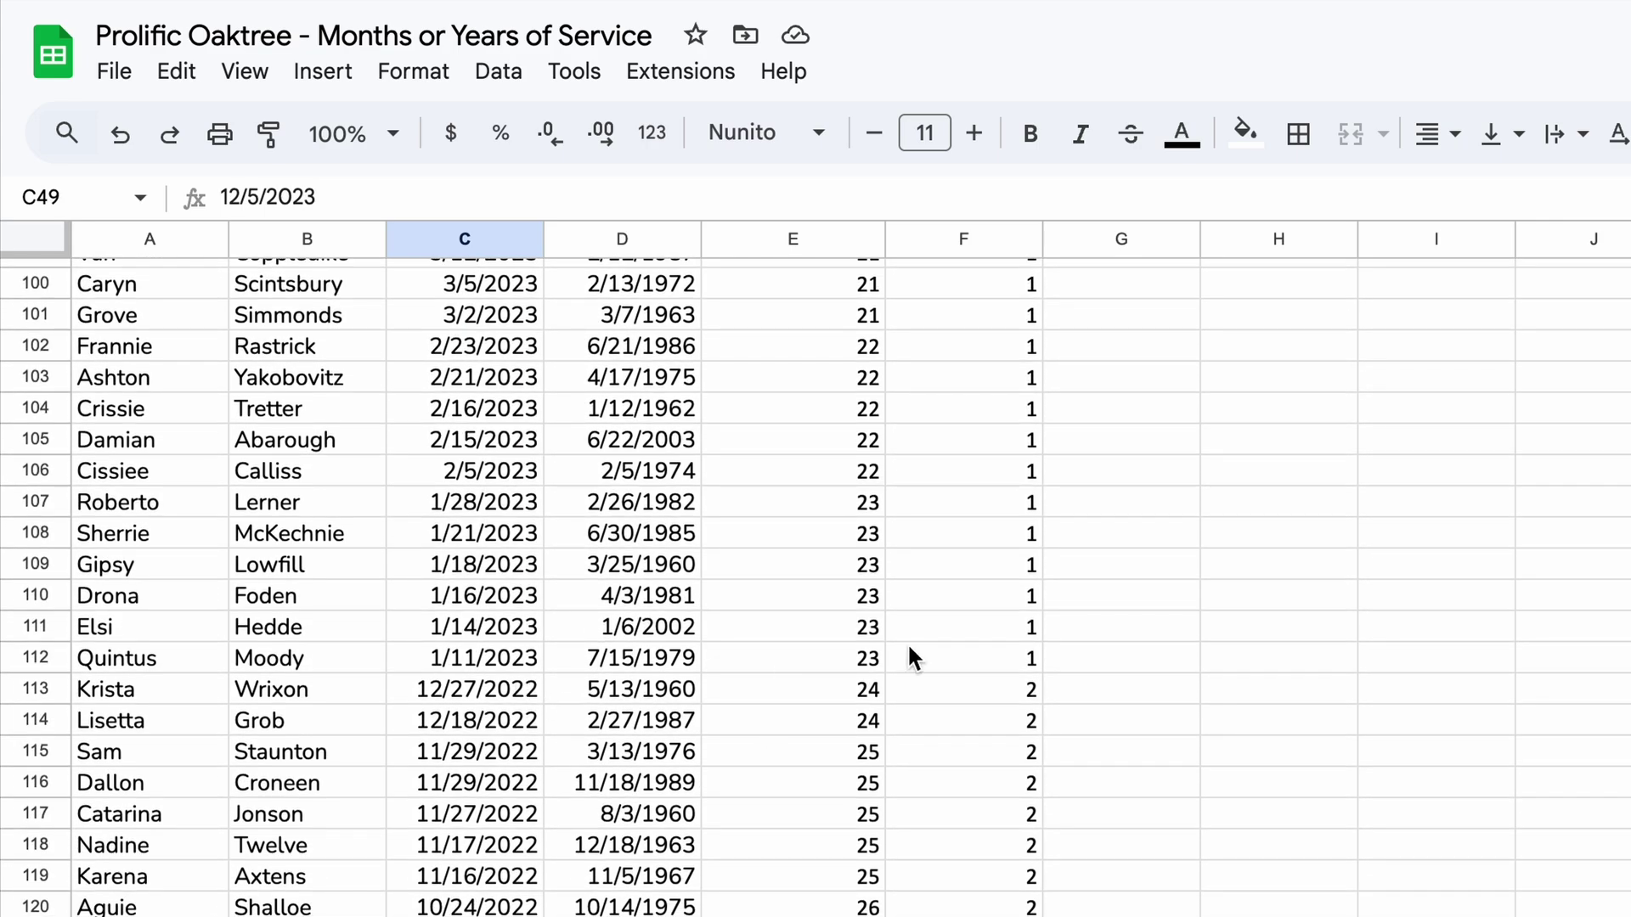
pyautogui.click(914, 654)
pyautogui.click(917, 684)
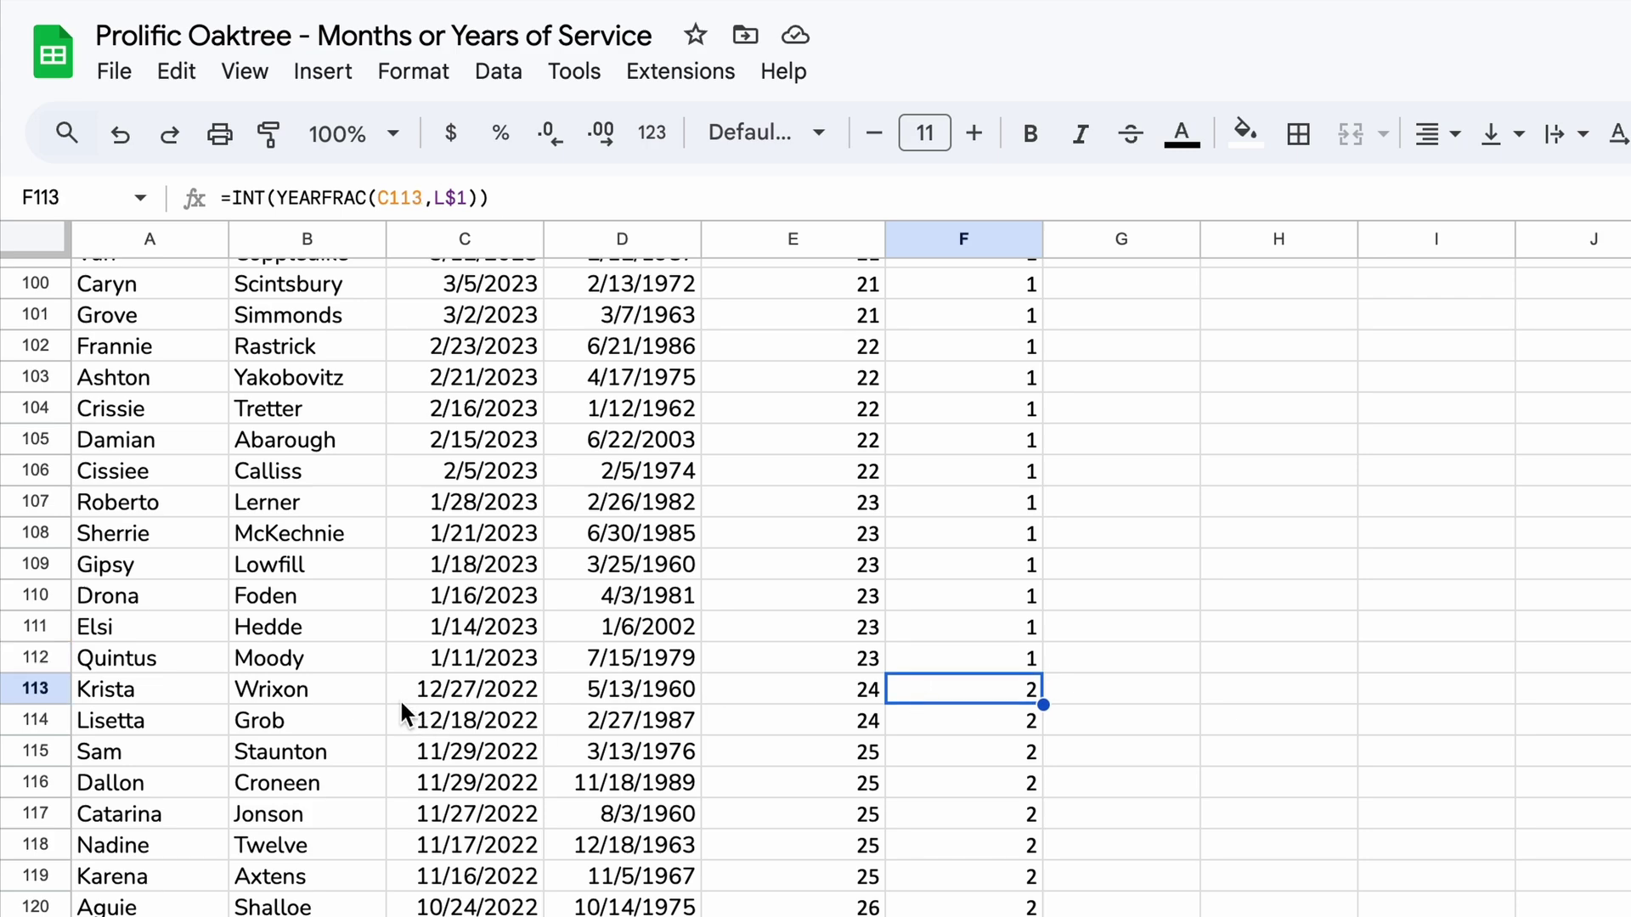
pyautogui.click(422, 690)
pyautogui.scroll(-5, 420, 688)
pyautogui.scroll(-9, 420, 688)
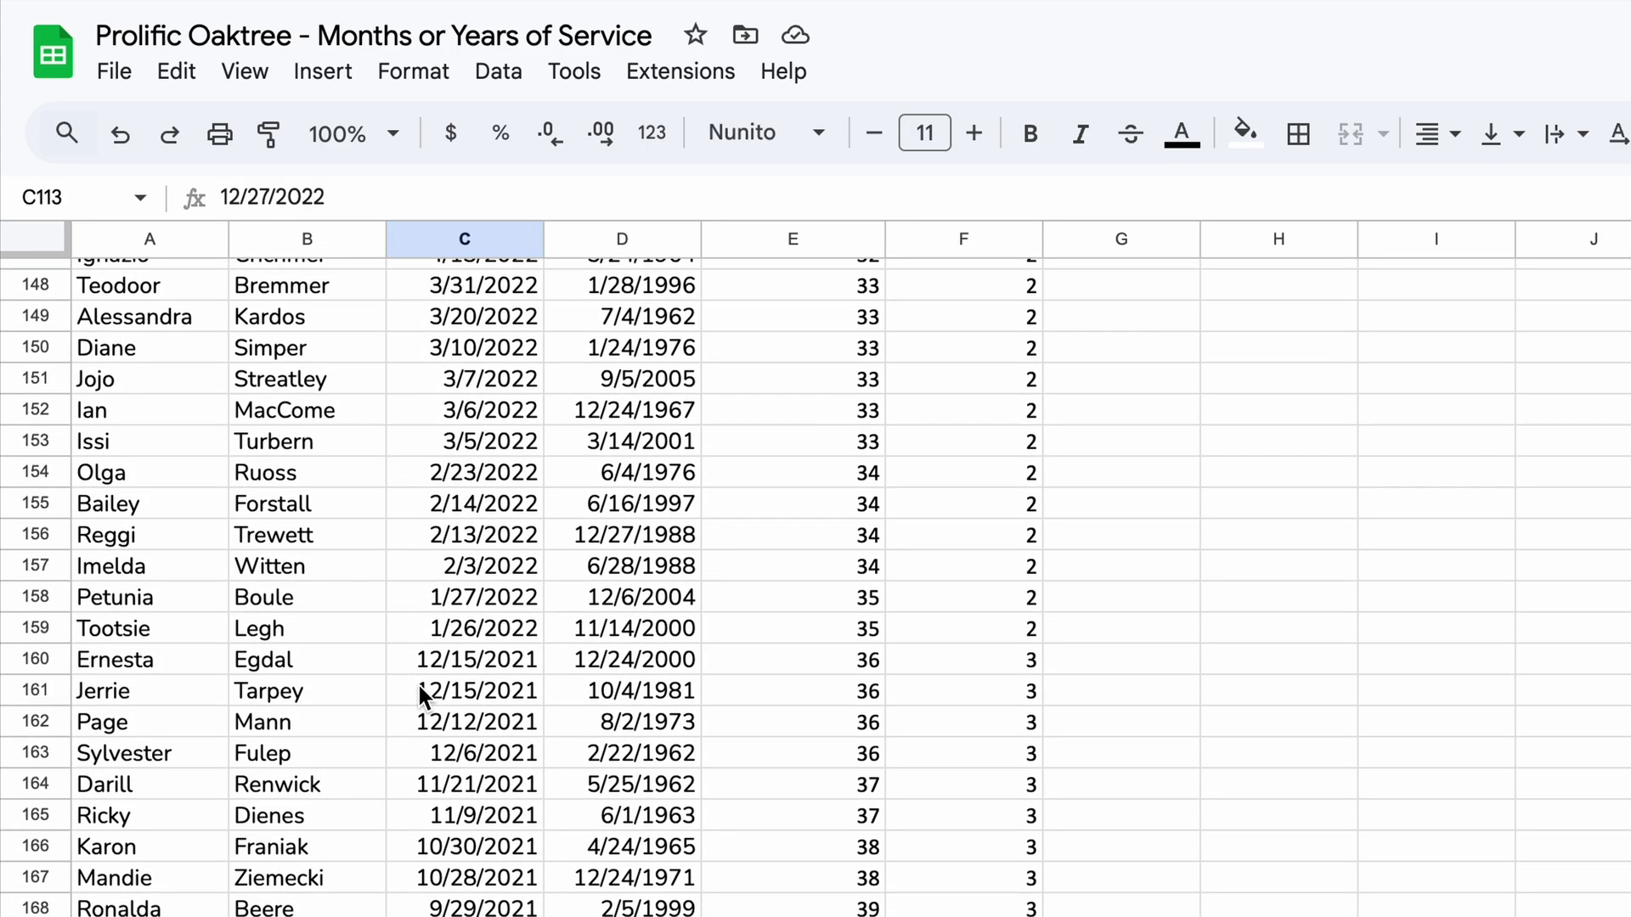
pyautogui.scroll(-5, 421, 695)
pyautogui.scroll(15, 421, 694)
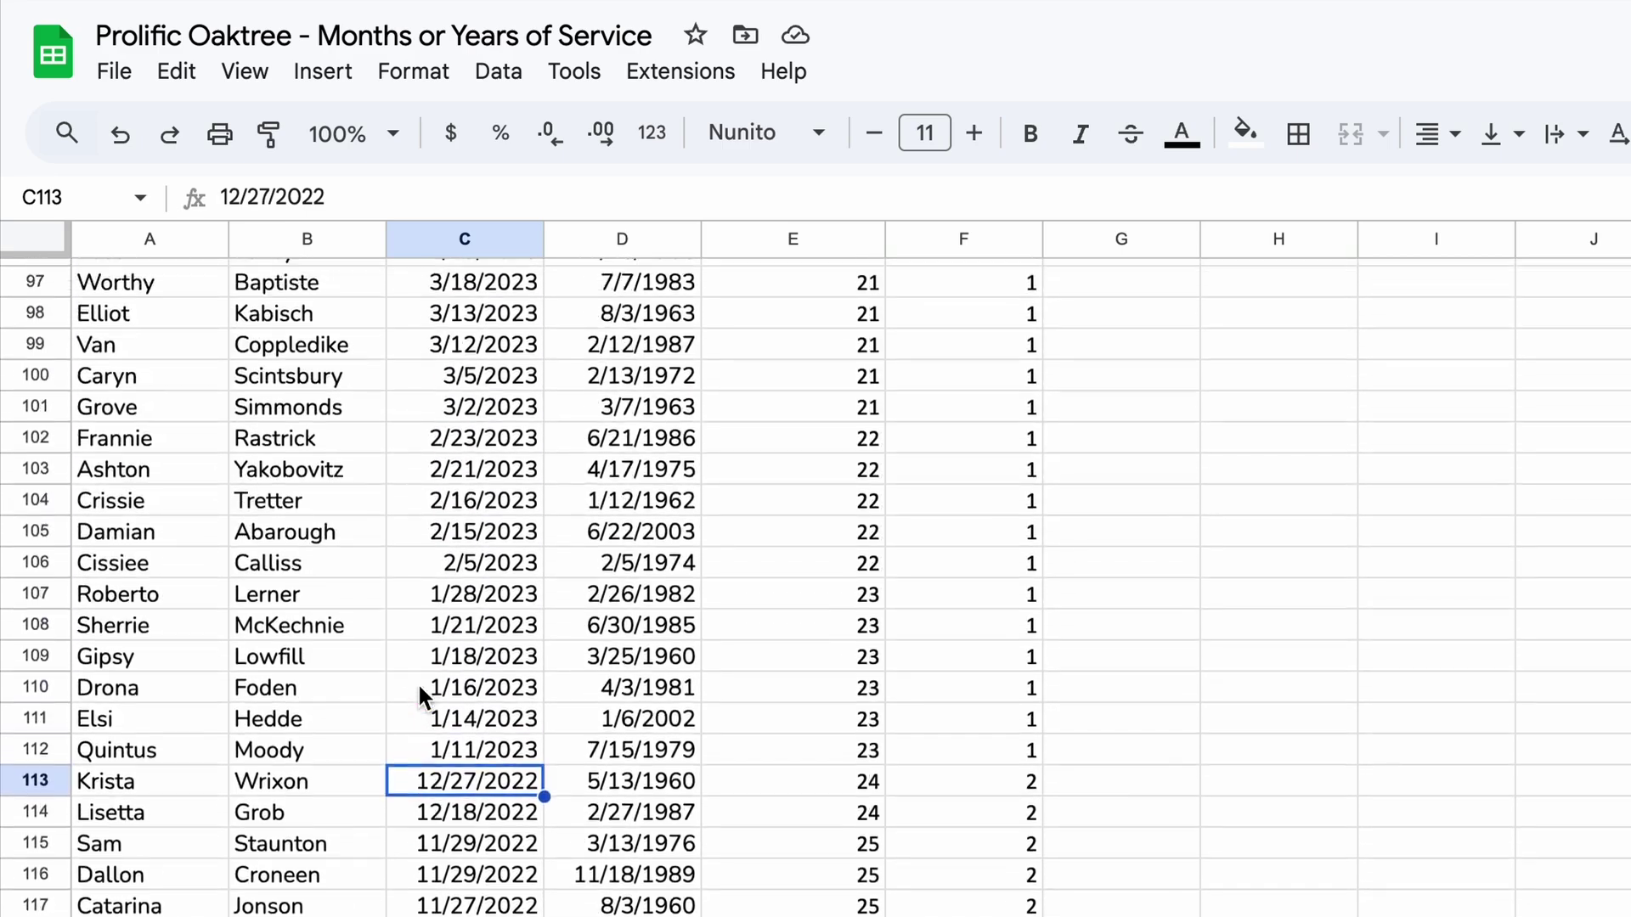
pyautogui.scroll(15, 421, 692)
# - Change the hire date in C48 to 1/1/2024
pyautogui.scroll(-5, 421, 692)
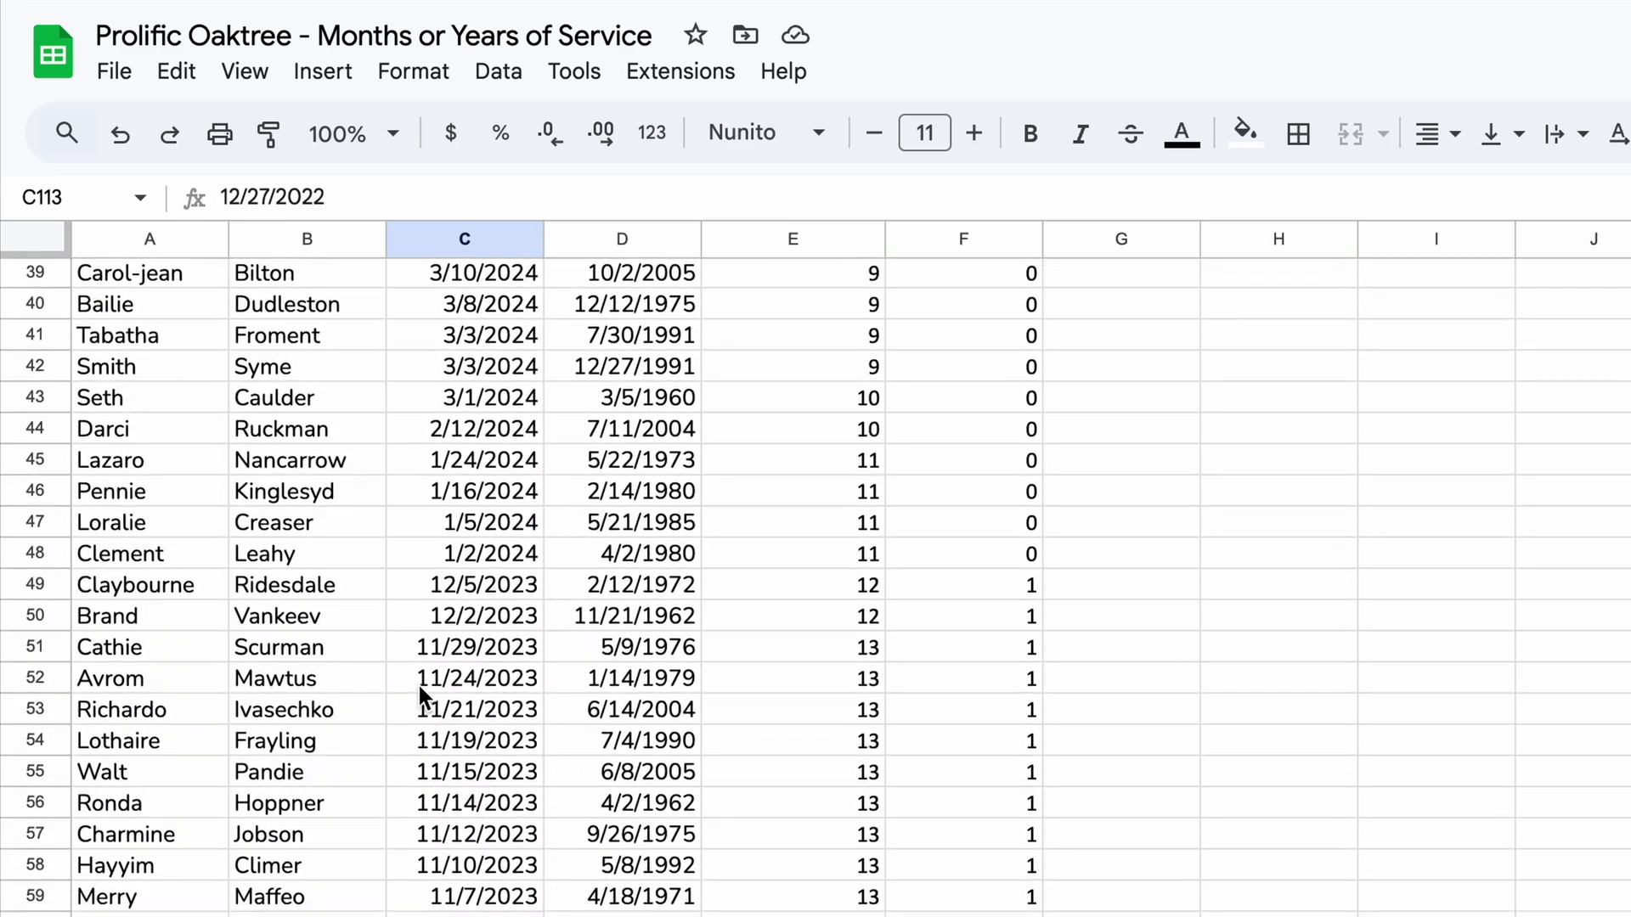
pyautogui.scroll(1, 416, 681)
pyautogui.click(425, 668)
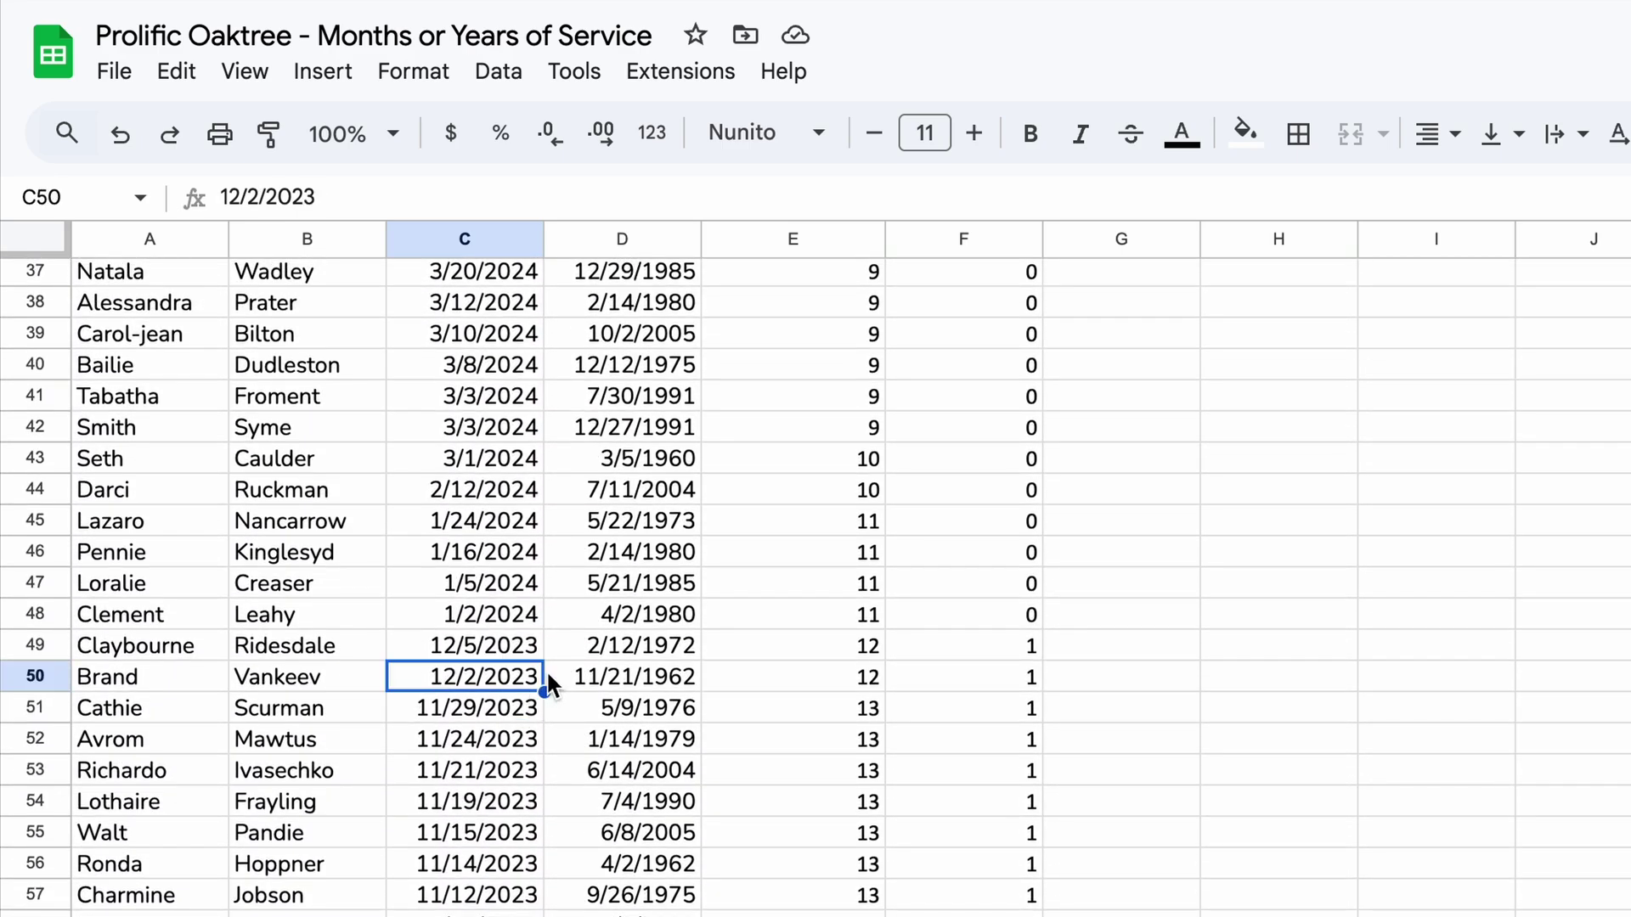
pyautogui.click(496, 612)
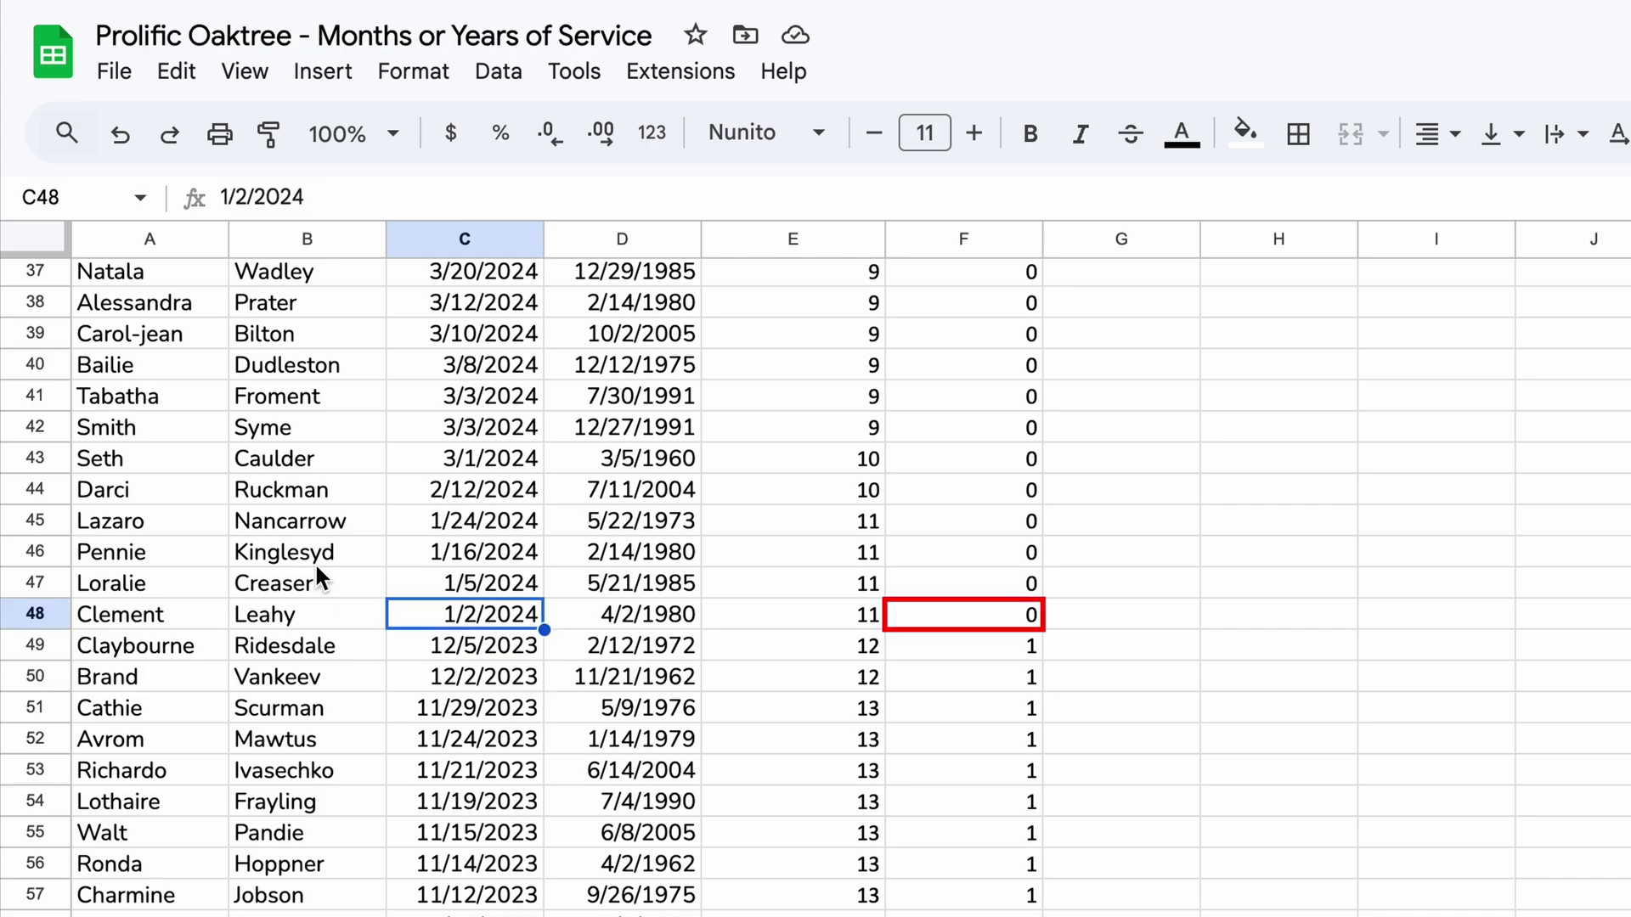
pyautogui.write('1/1/2024')
pyautogui.press('Return')
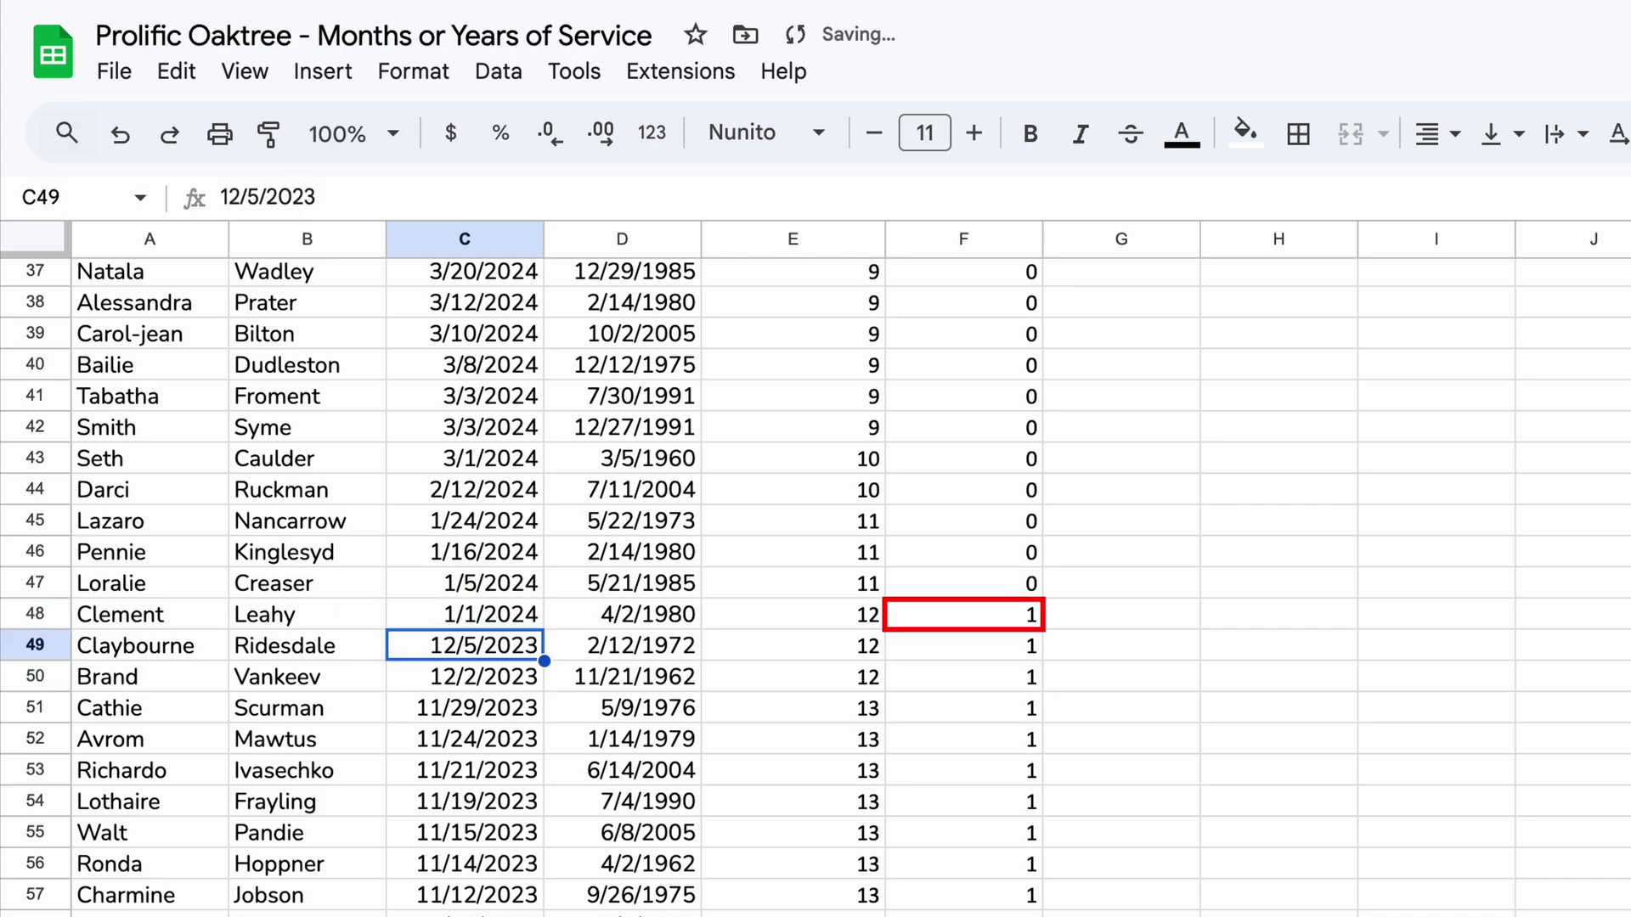
# - Verify row 48's birth date, months and years of service now show 1 year
pyautogui.click(496, 613)
pyautogui.click(622, 614)
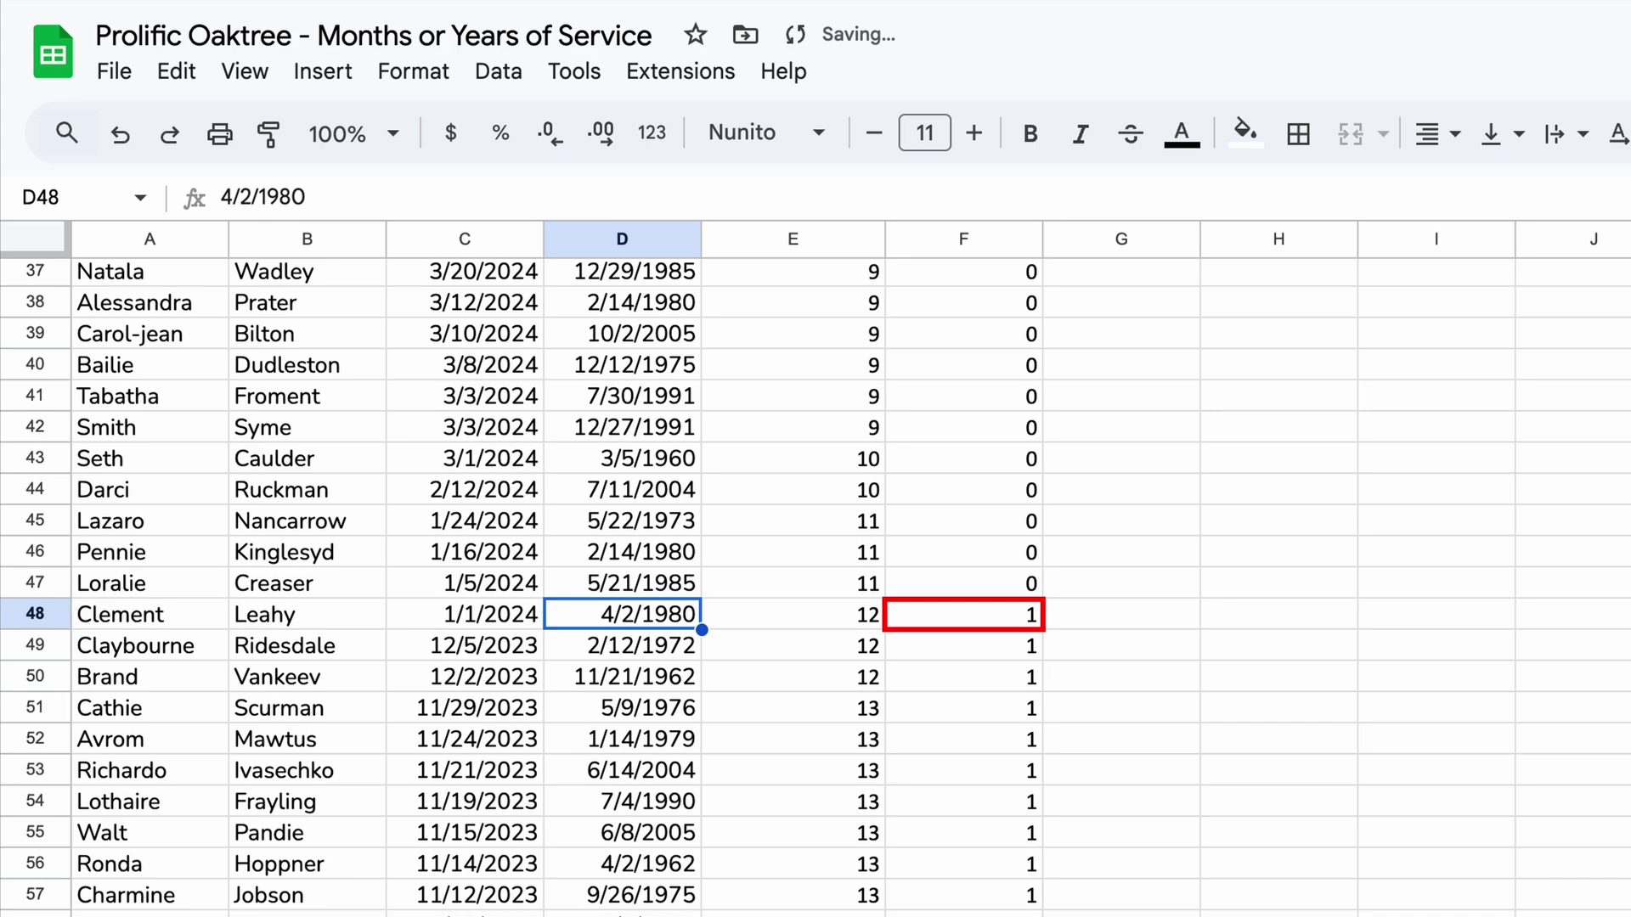
pyautogui.click(793, 614)
pyautogui.click(963, 614)
pyautogui.click(793, 613)
pyautogui.click(622, 613)
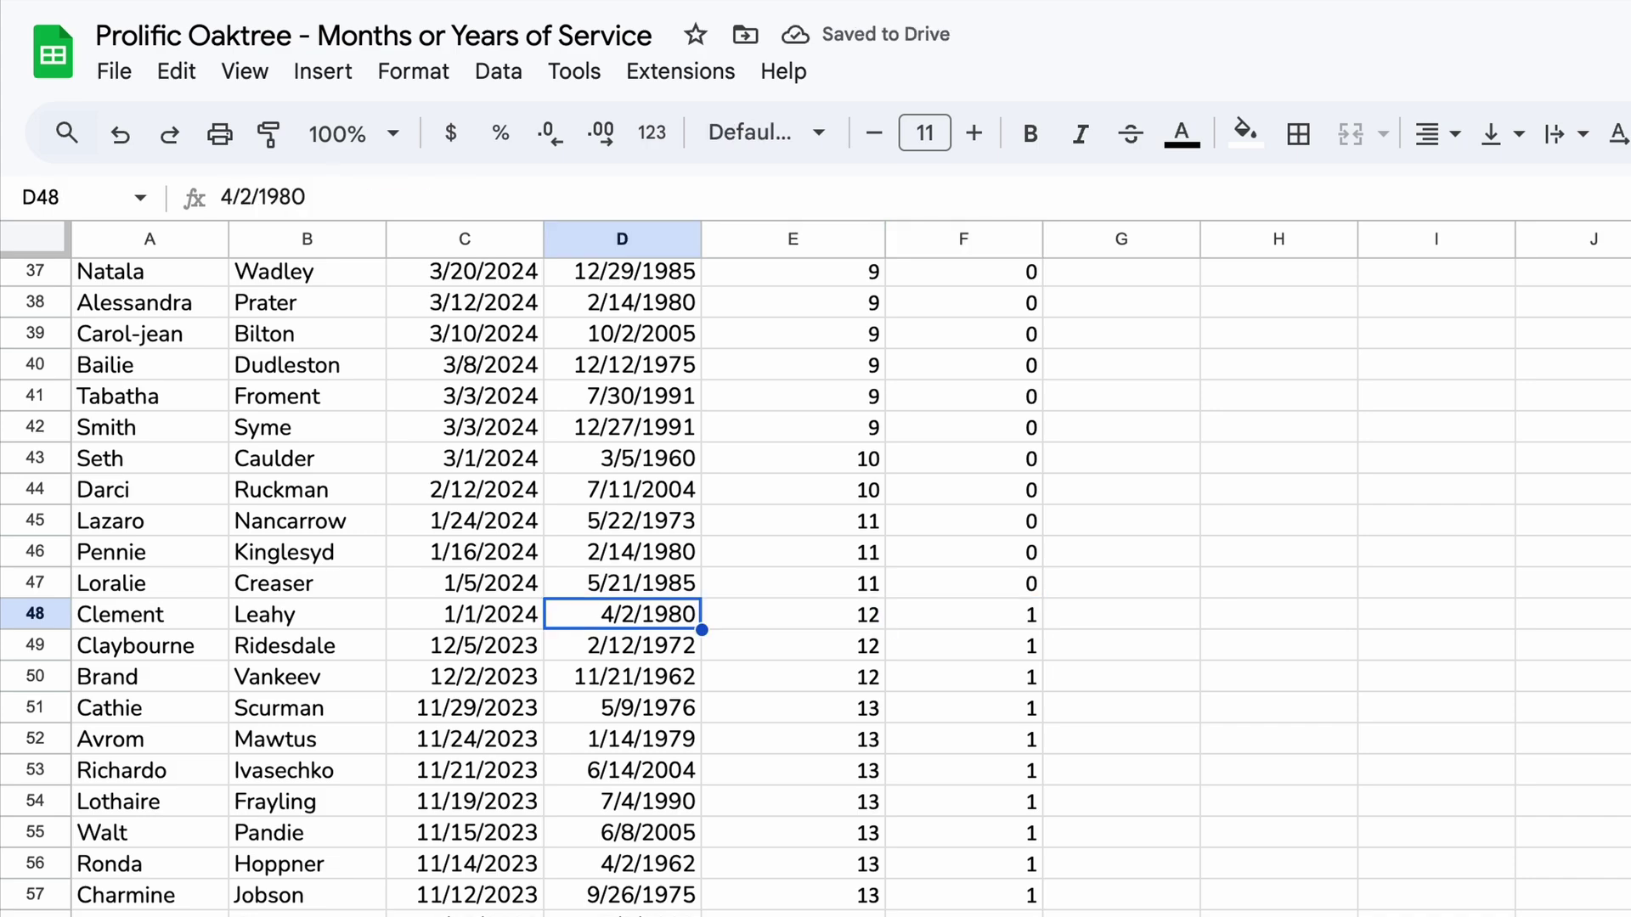
pyautogui.click(465, 613)
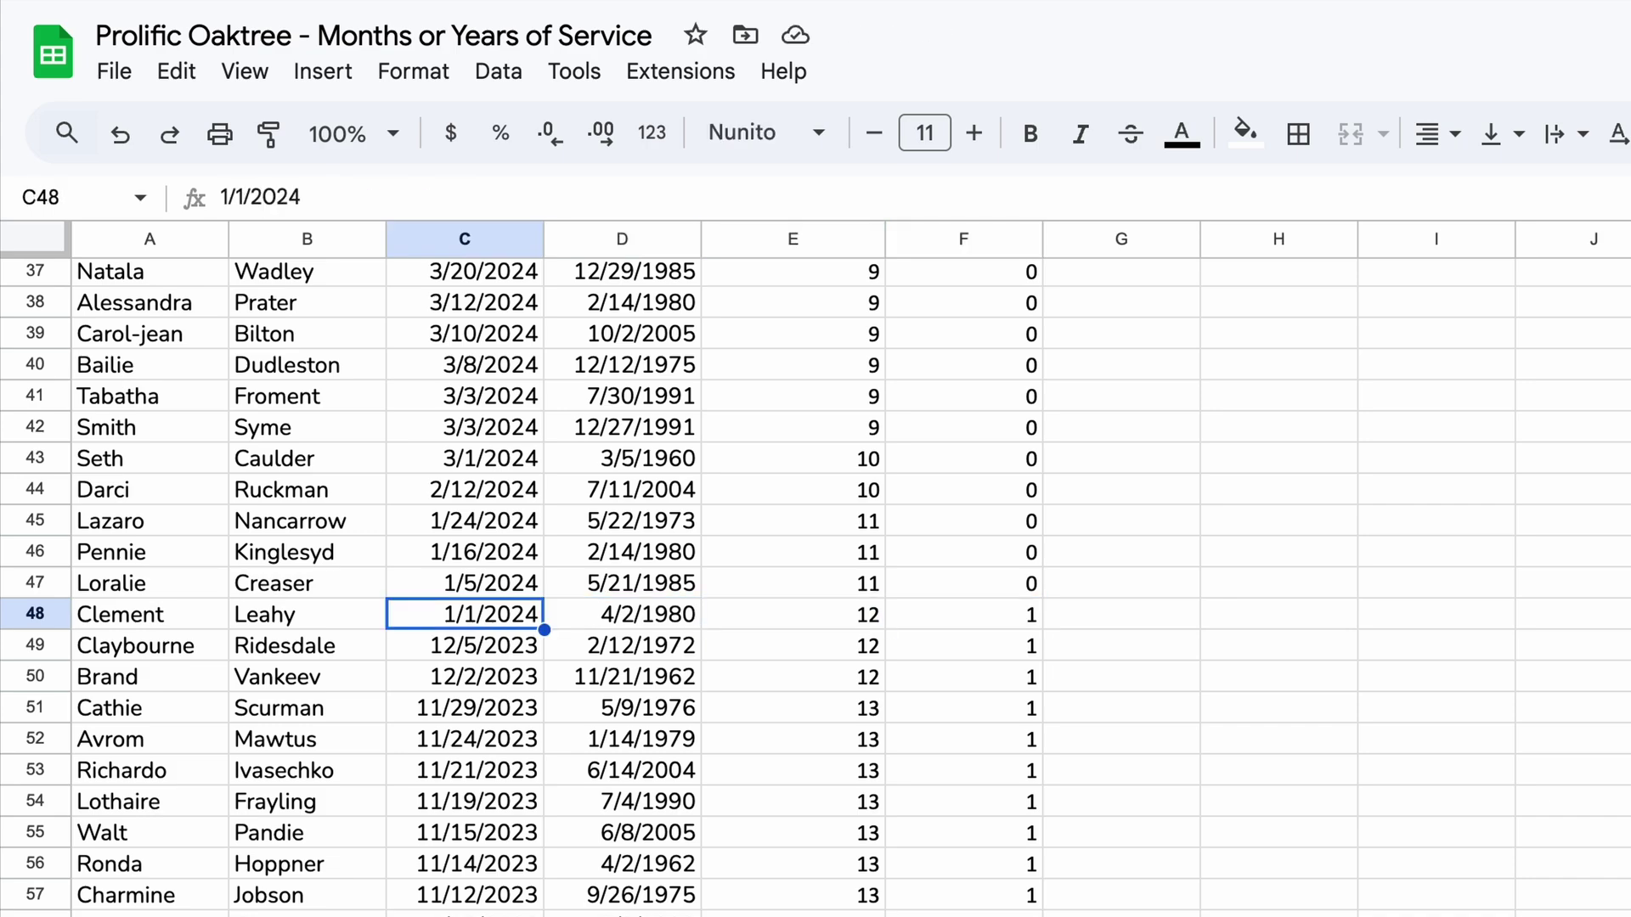
# - Review the reference date in L1 and the years-of-service formula in F11
pyautogui.scroll(10, 815, 586)
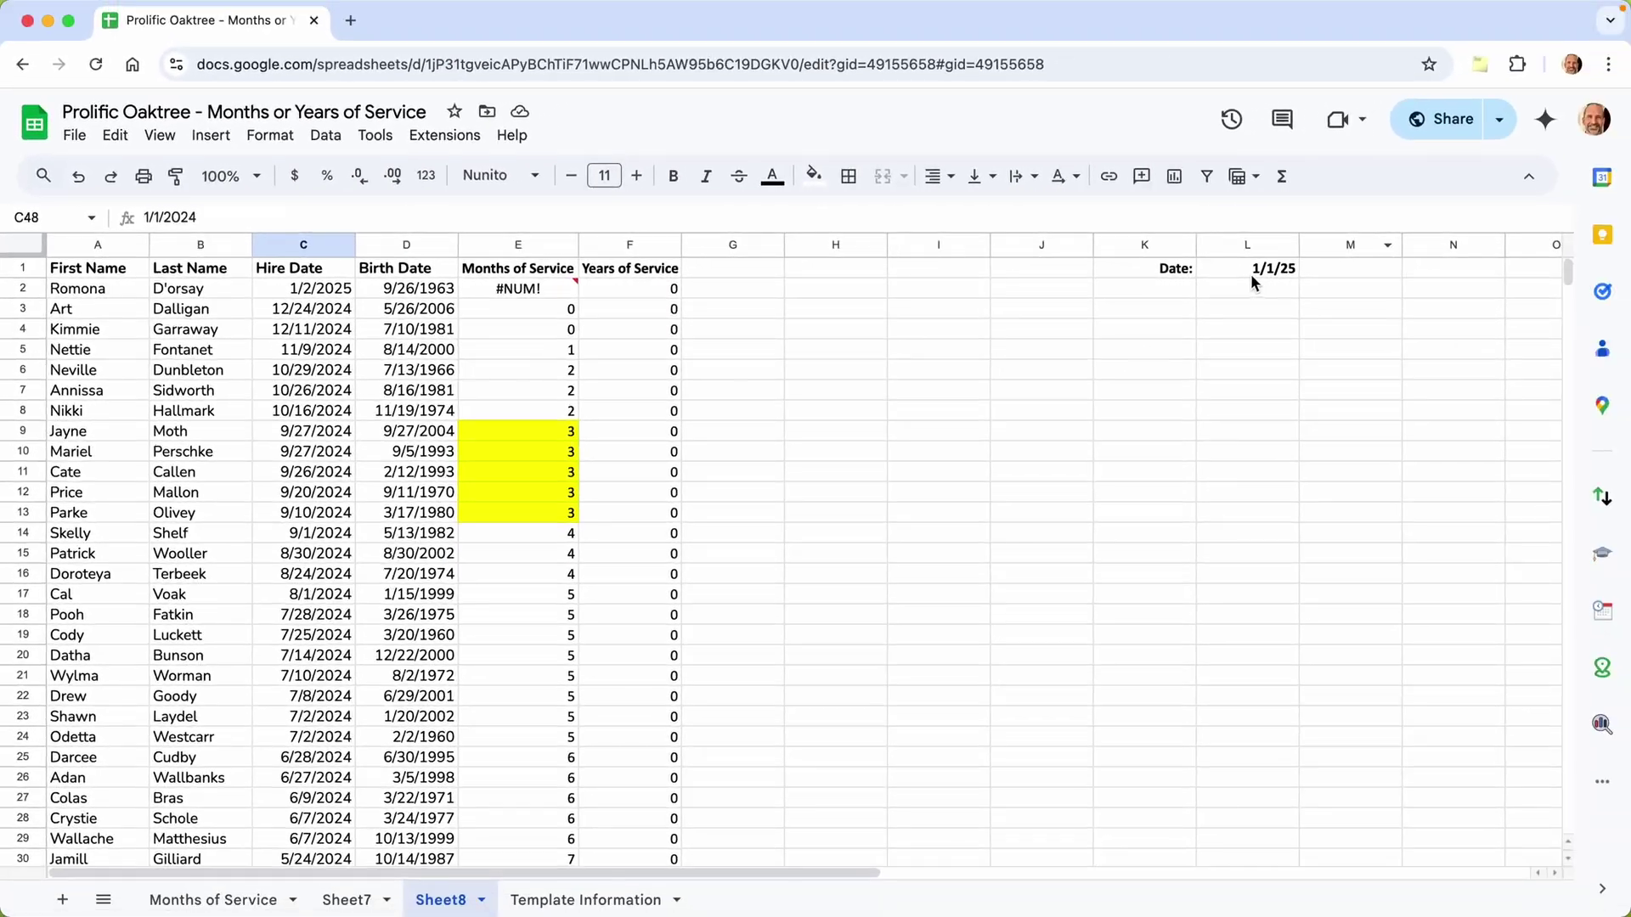
pyautogui.click(1252, 280)
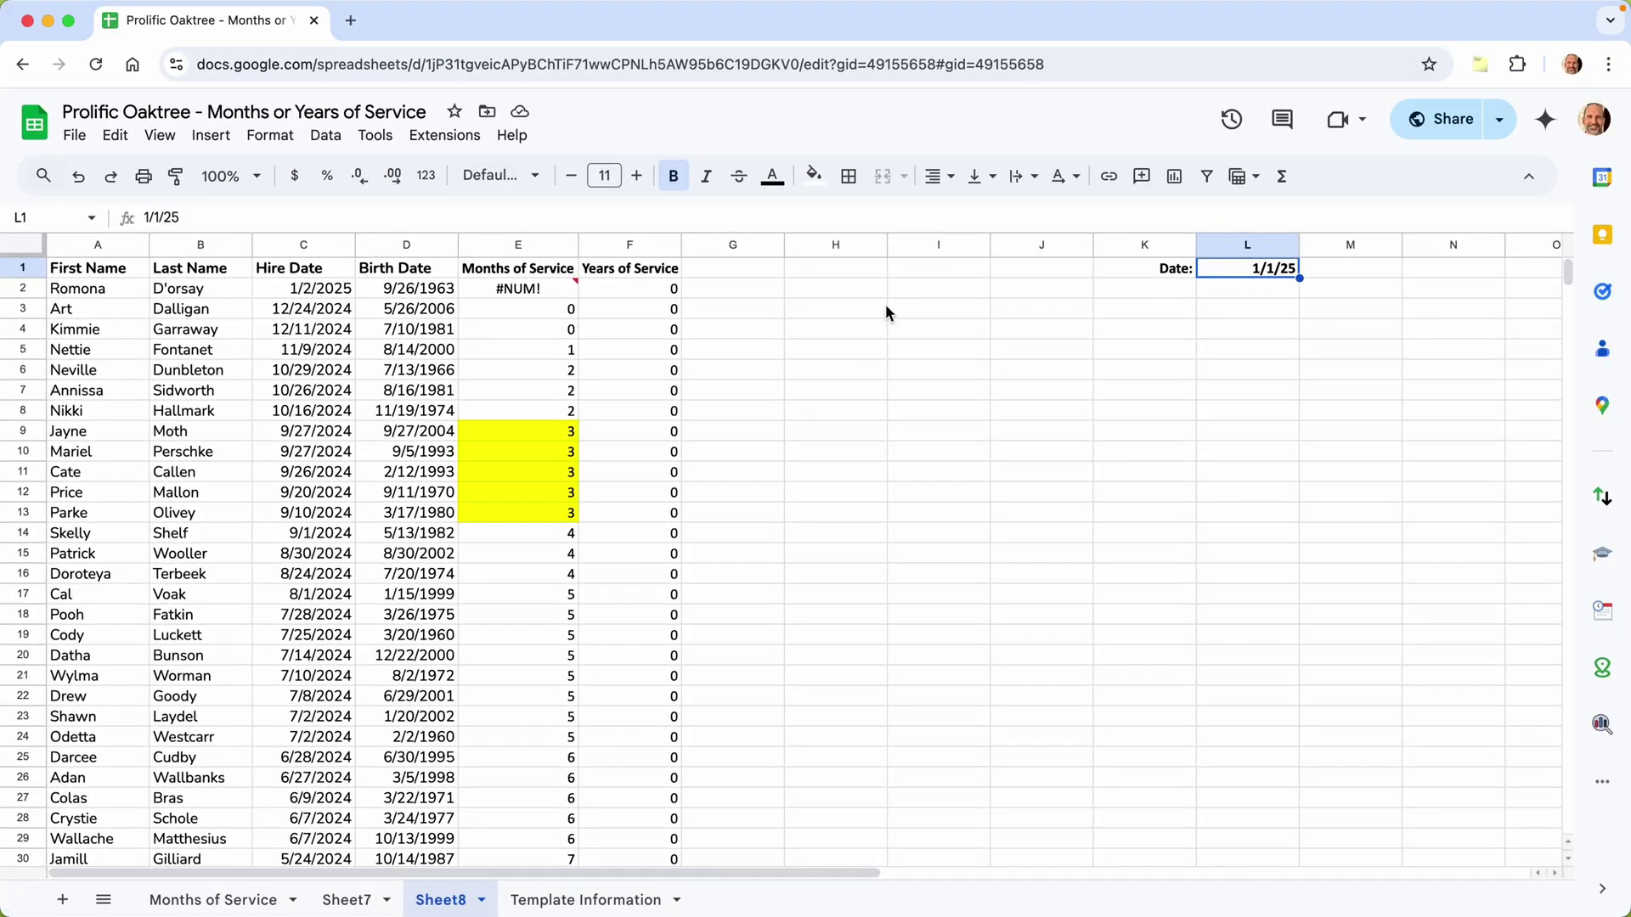
pyautogui.click(606, 473)
pyautogui.scroll(-8, 606, 473)
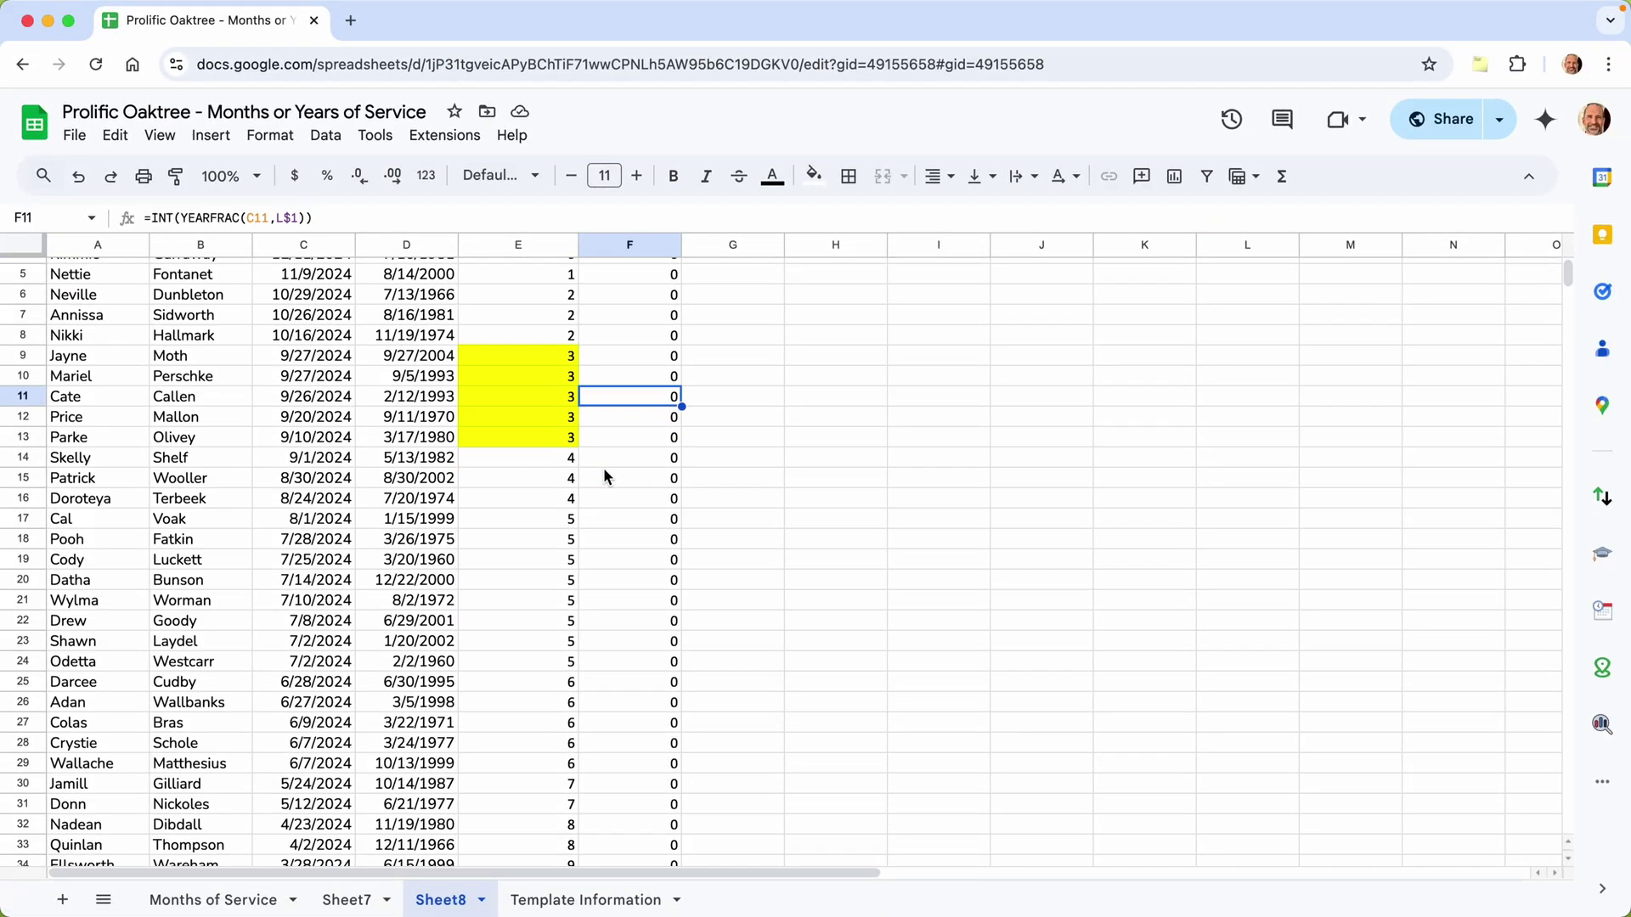
pyautogui.scroll(8, 606, 473)
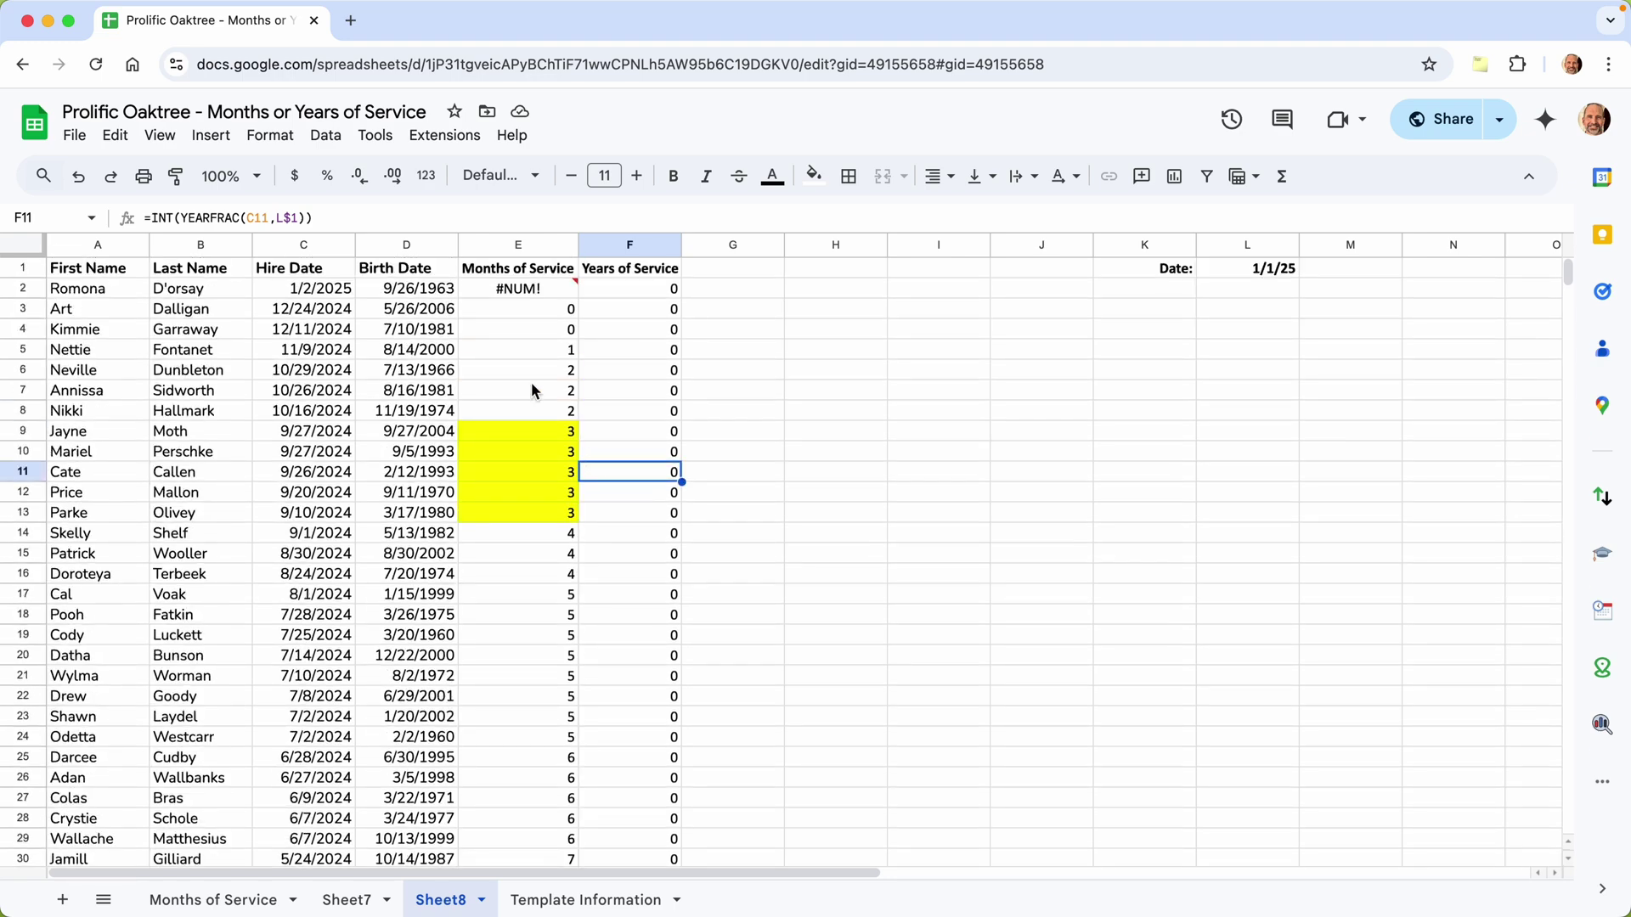
pyautogui.click(502, 246)
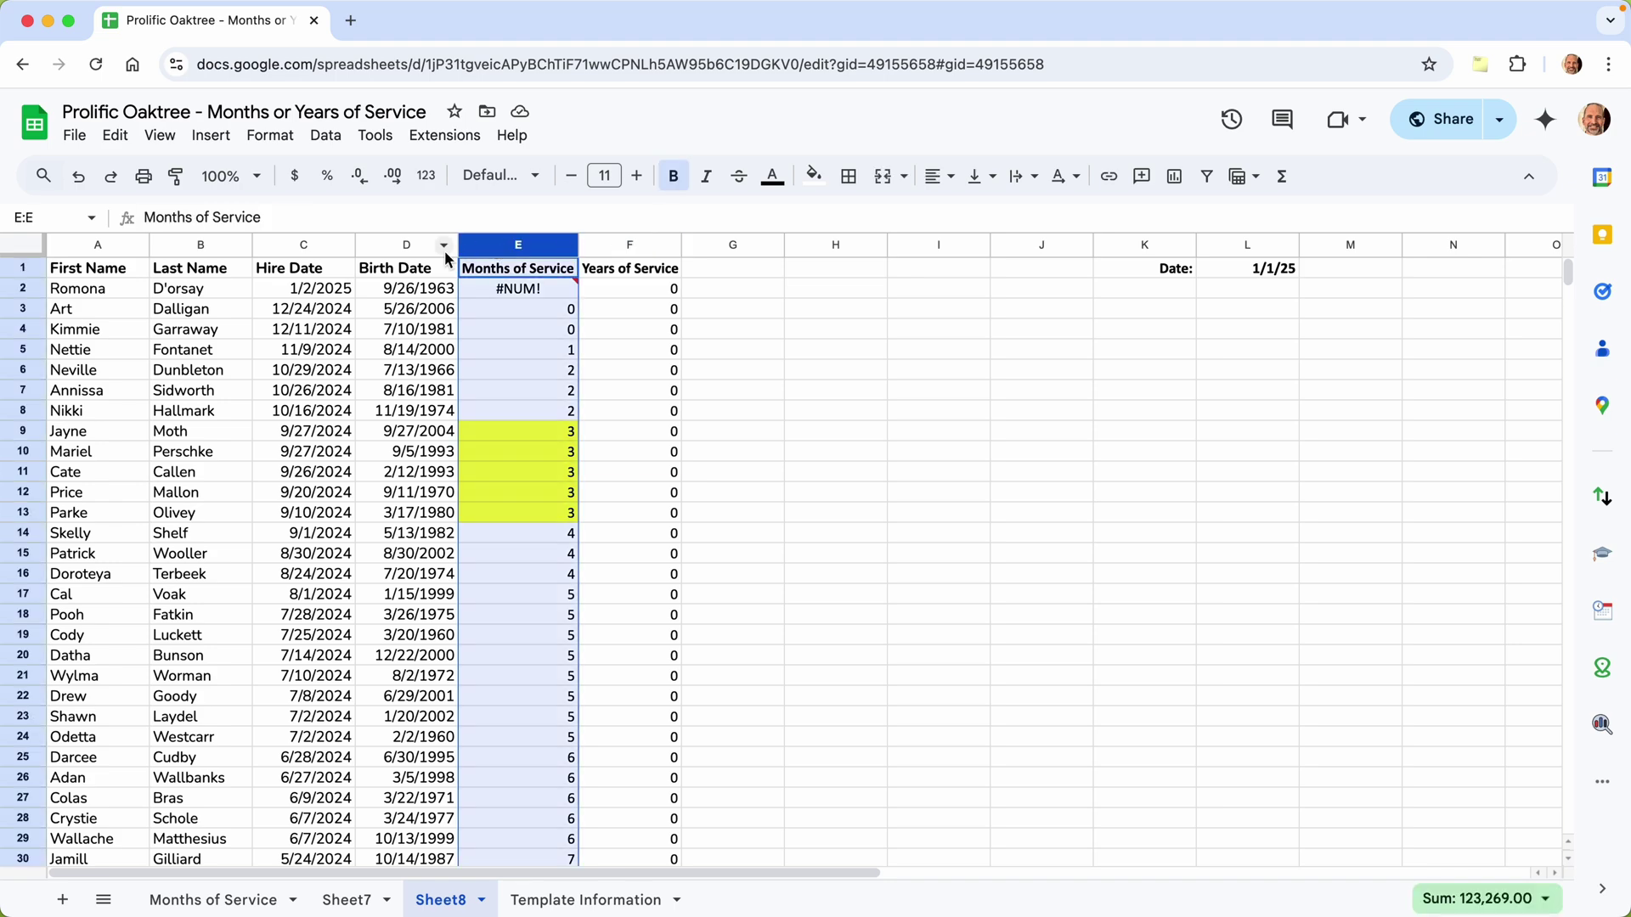
# - Insert an empty column before Months of Service and fill columns E–F white
pyautogui.rightClick(519, 255)
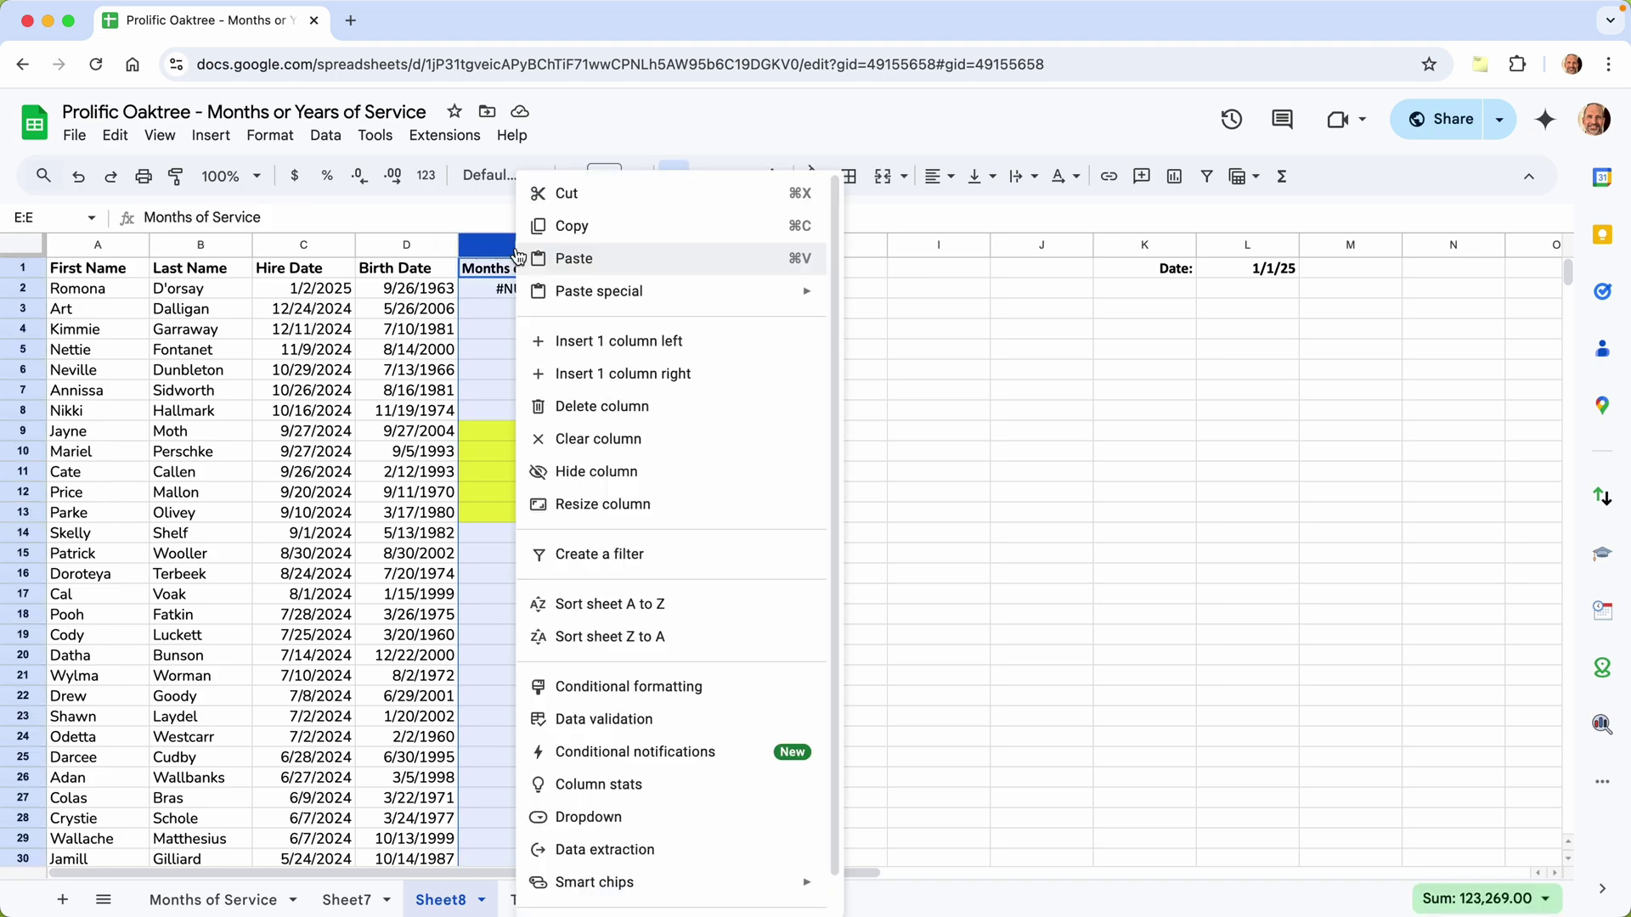
pyautogui.click(576, 338)
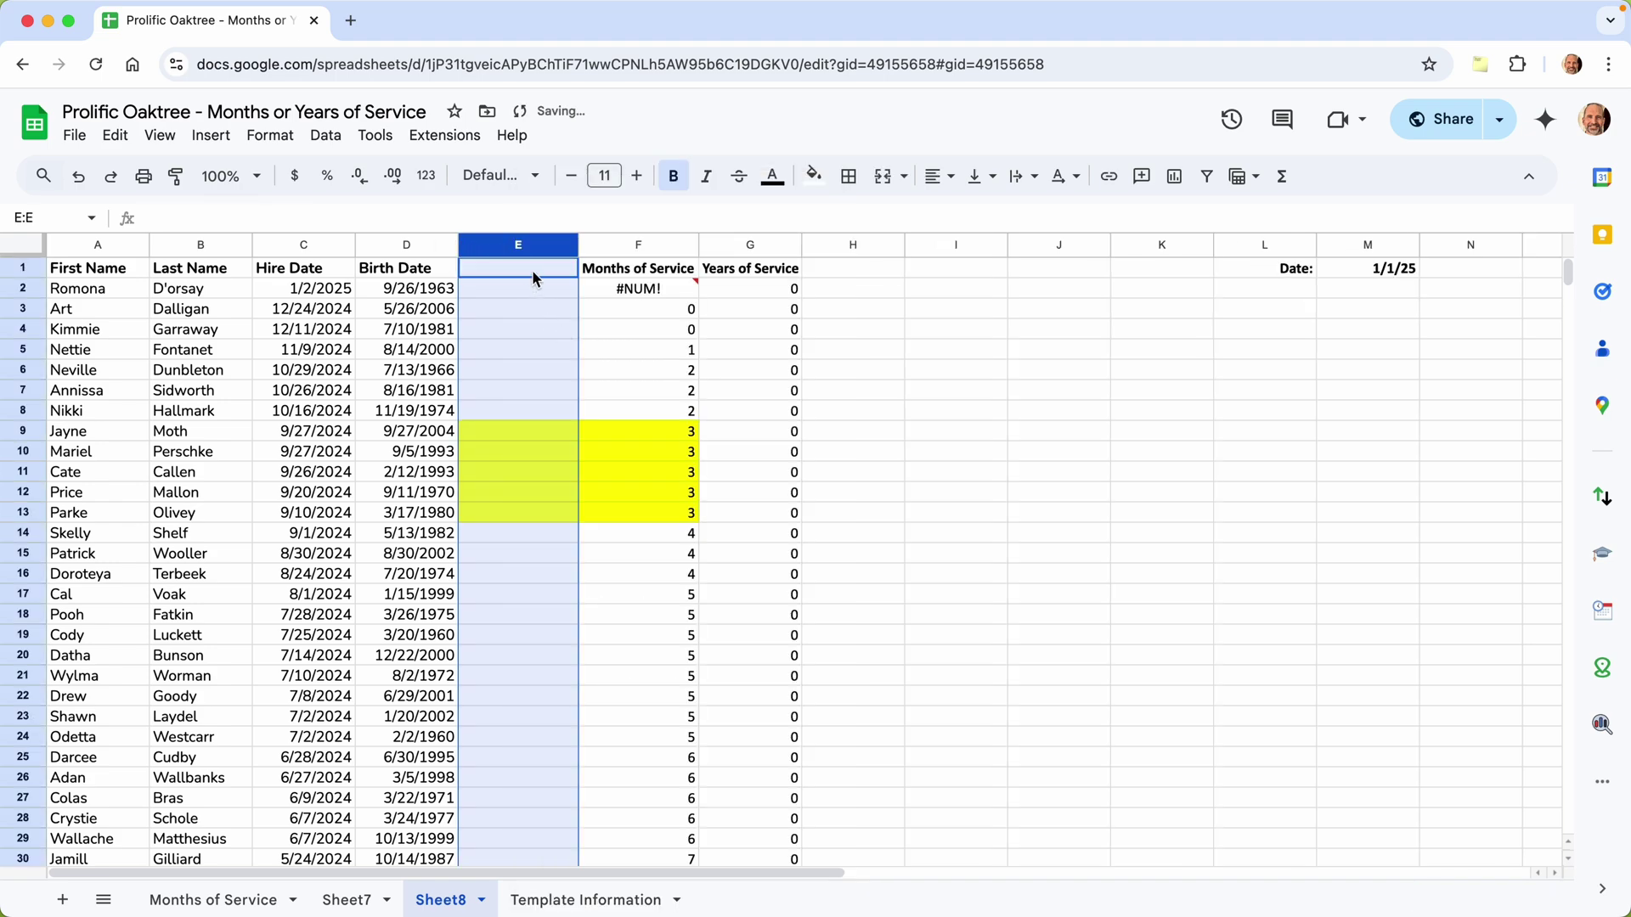
pyautogui.moveTo(525, 246)
pyautogui.mouseDown()
pyautogui.moveTo(575, 247)
pyautogui.moveTo(545, 243)
pyautogui.mouseUp()
pyautogui.keyDown('shift'); pyautogui.click(638, 244); pyautogui.keyUp('shift')
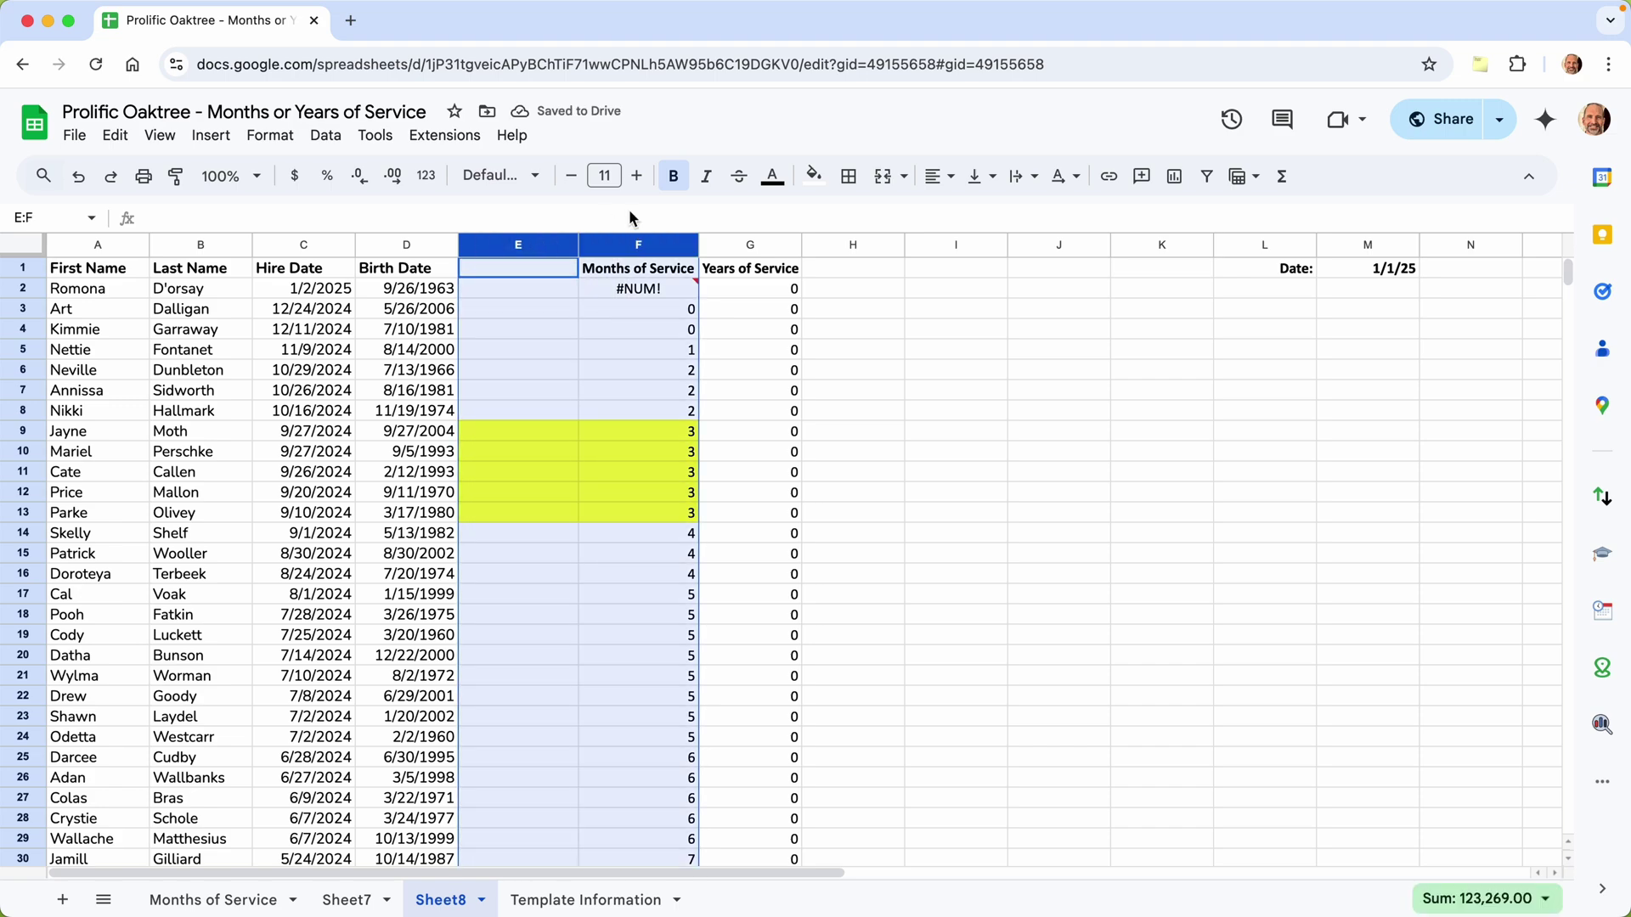
pyautogui.click(813, 176)
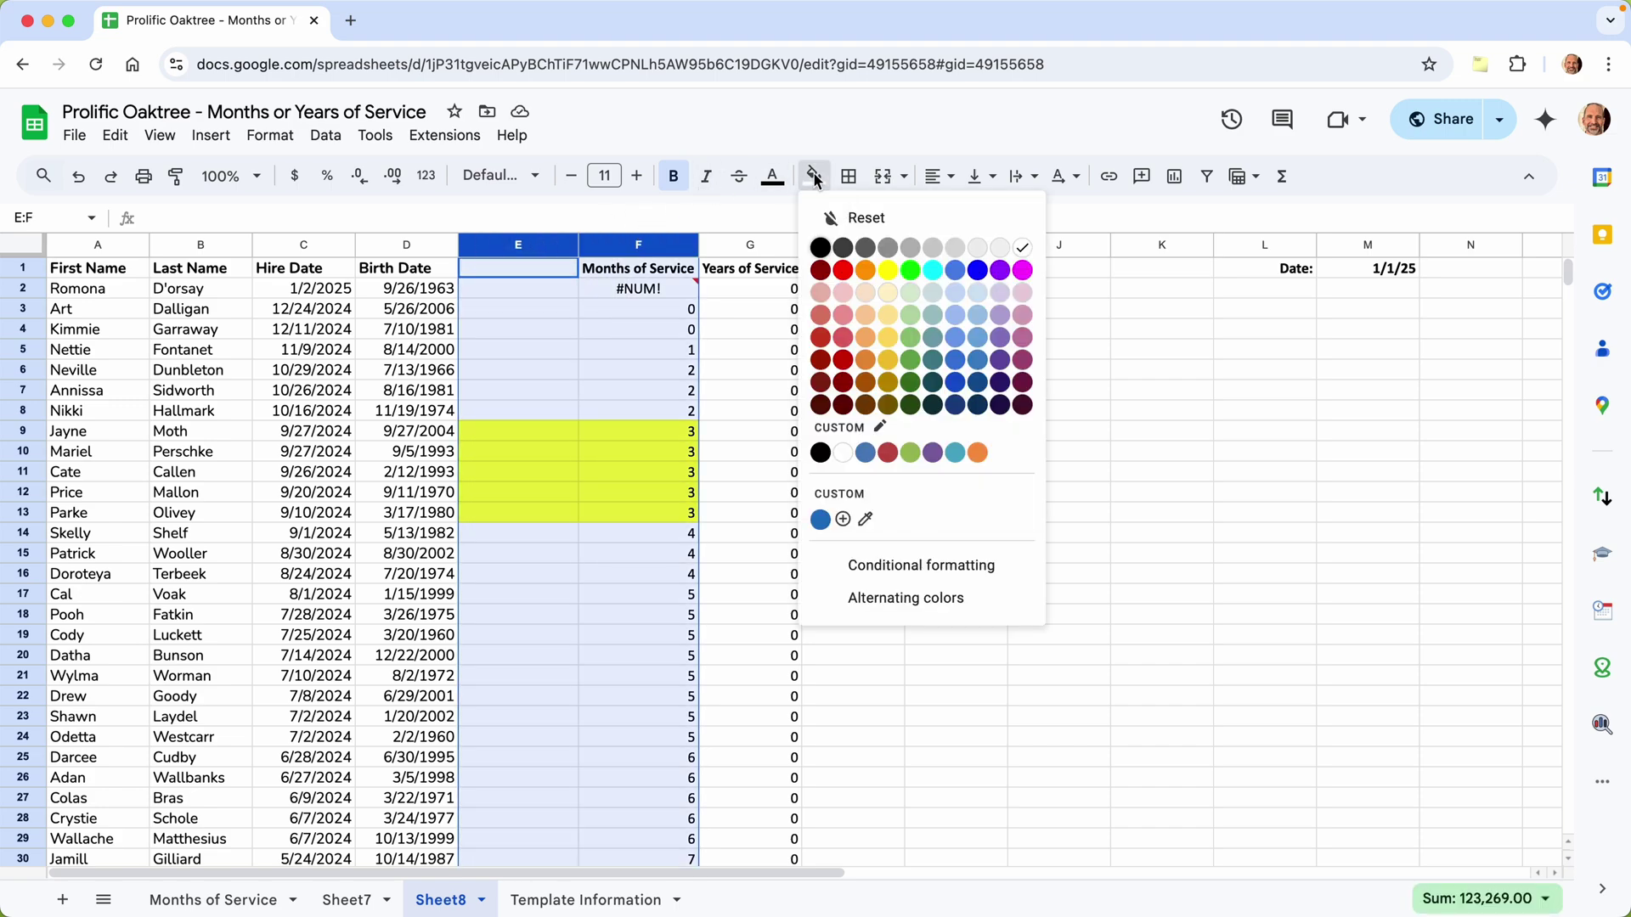
pyautogui.click(1026, 247)
# - Title the new column E with the heading 'Age'
pyautogui.click(513, 274)
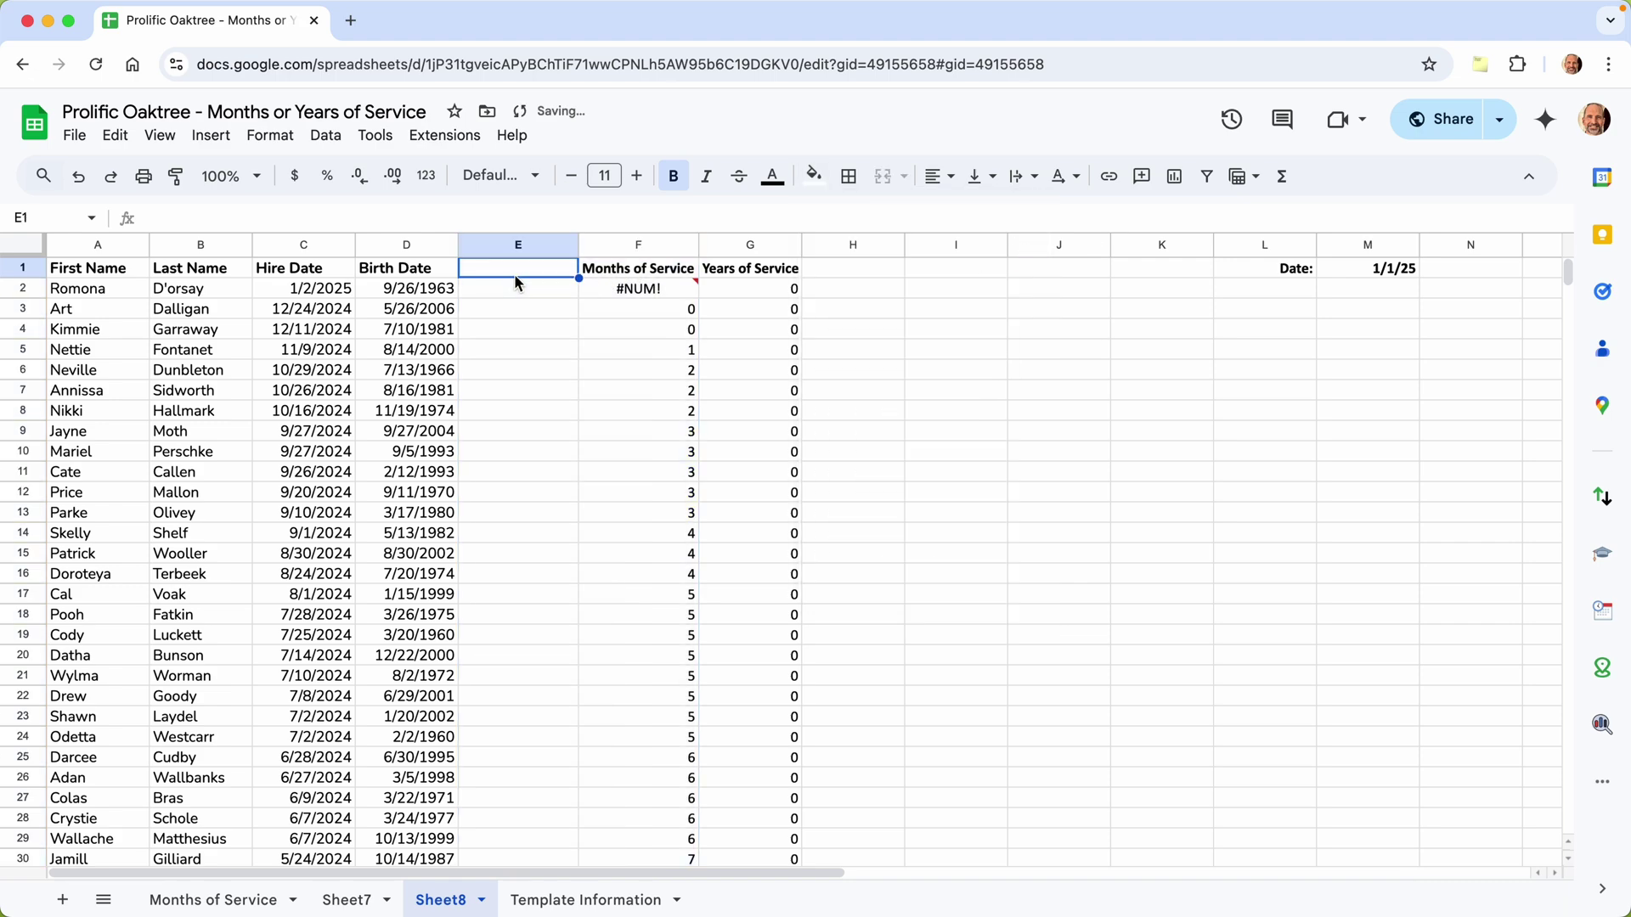
pyautogui.write('AGE')
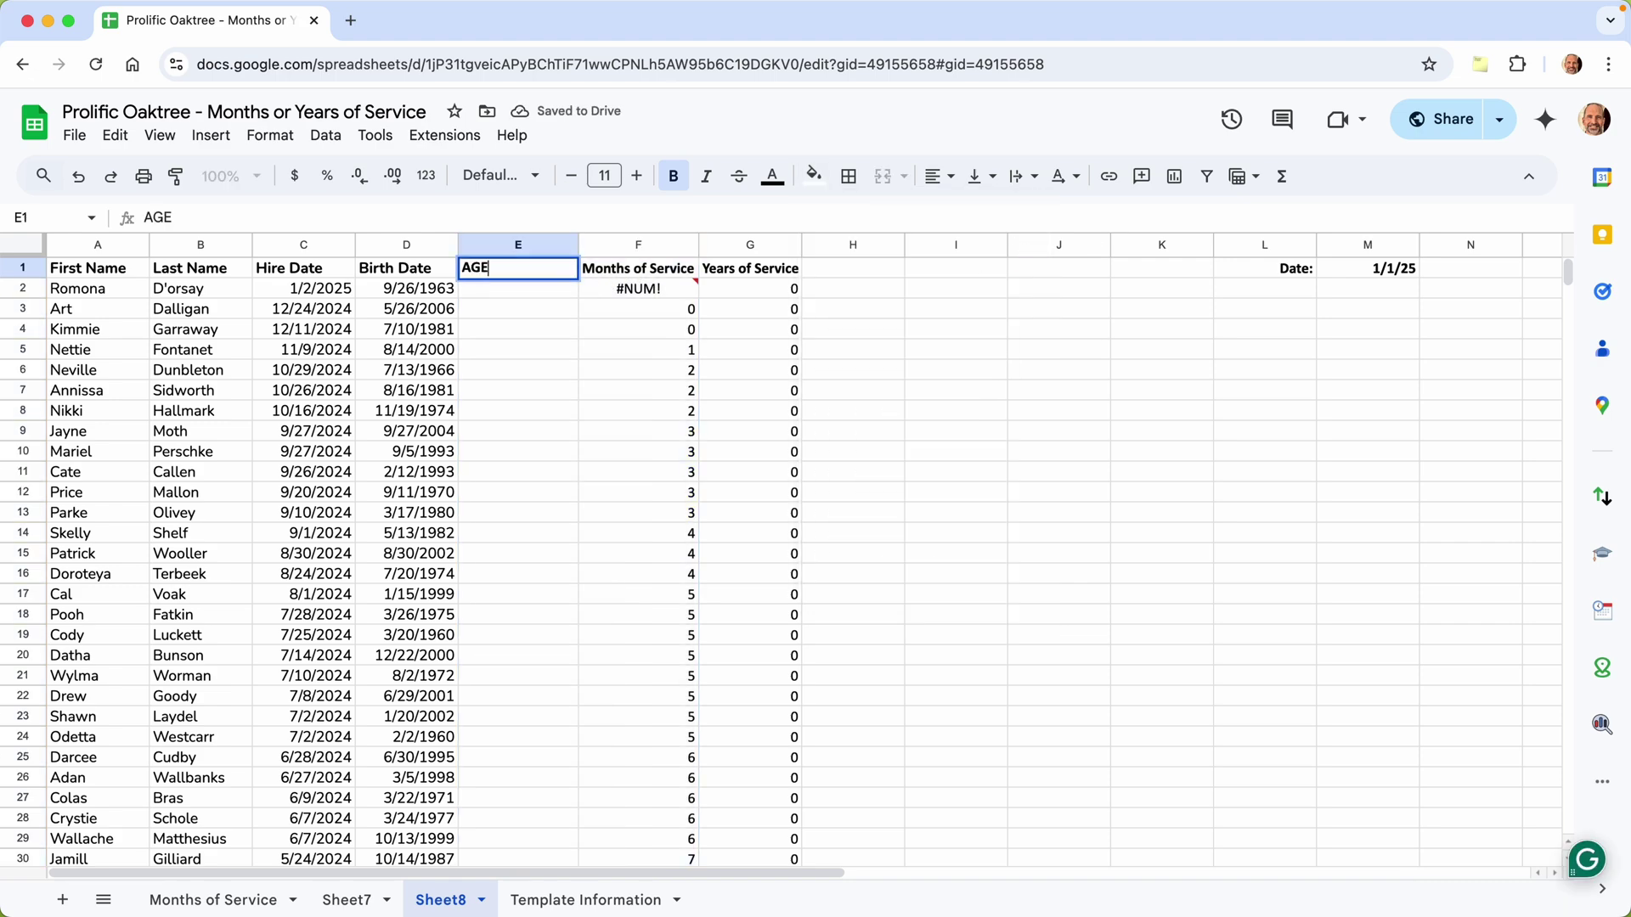
pyautogui.press('BackSpace')
pyautogui.press('BackSpace')
pyautogui.write('ge')
pyautogui.press('Return')
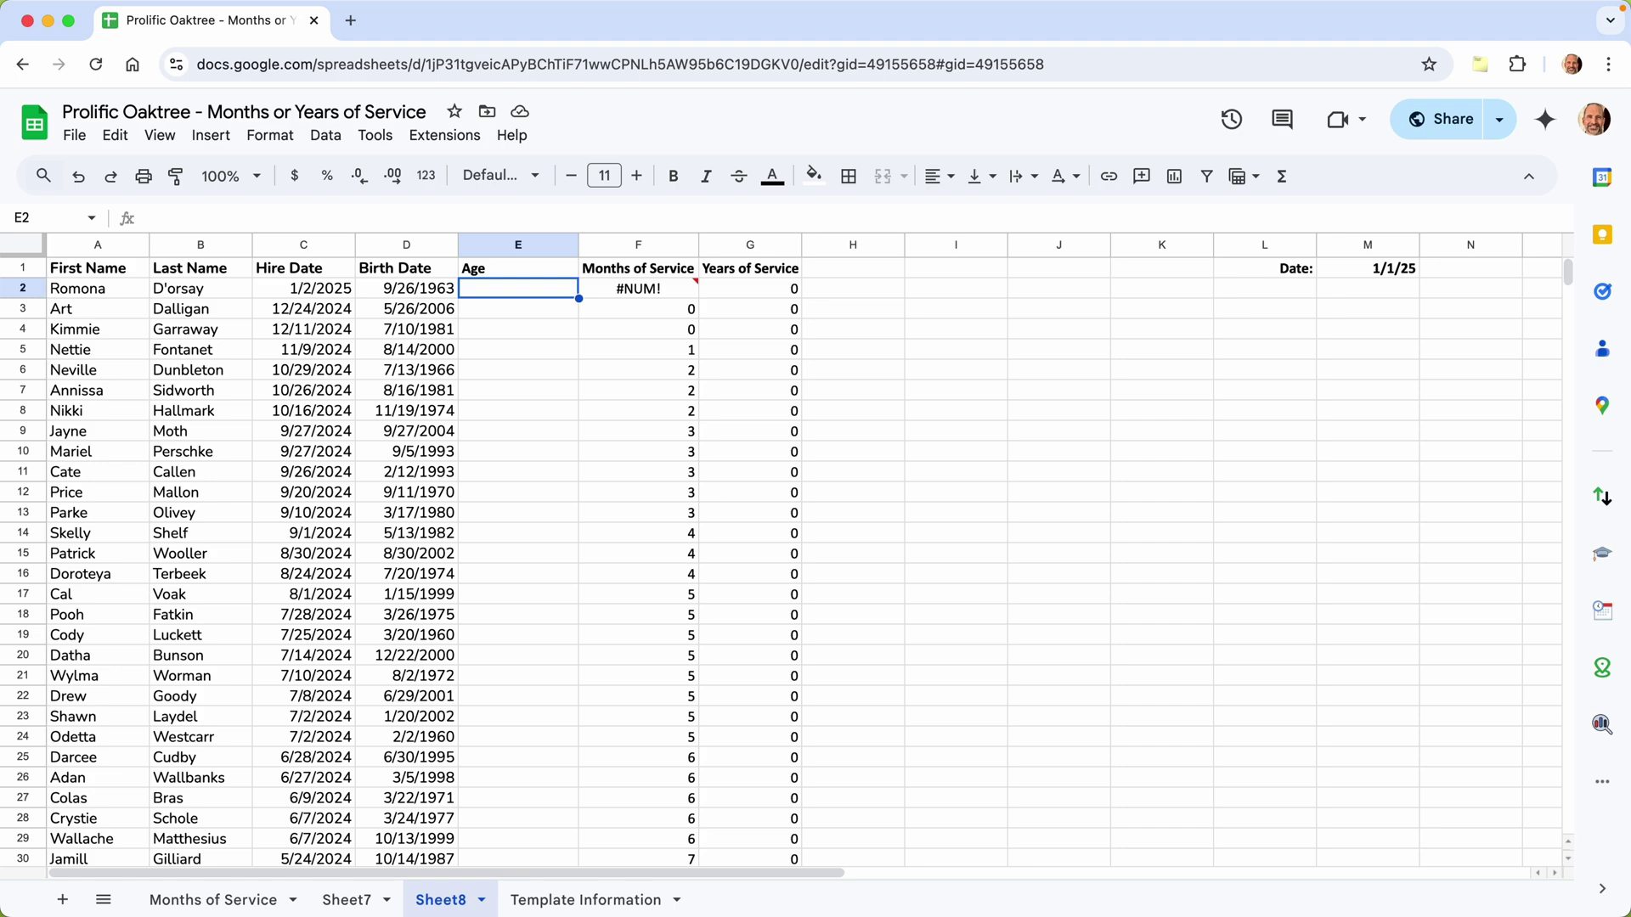
# - Enter =INT(YEARFRAC(D2,M$1)) in E2, giving age 61 for the 9/26/1963 birth date
pyautogui.write('=IN')
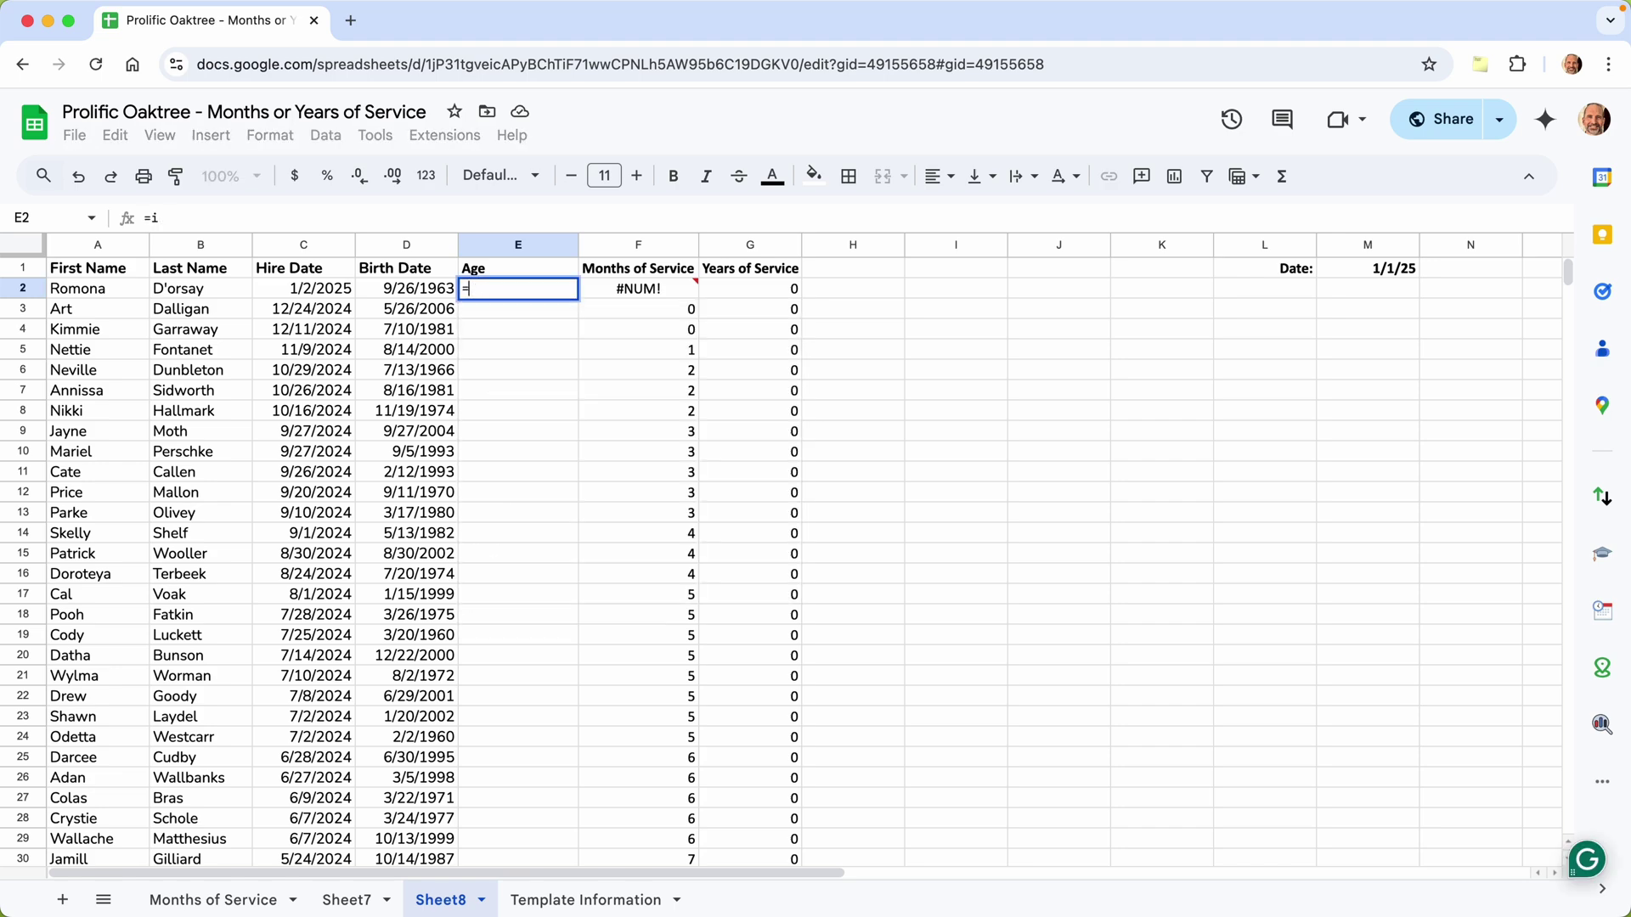
pyautogui.write('T(')
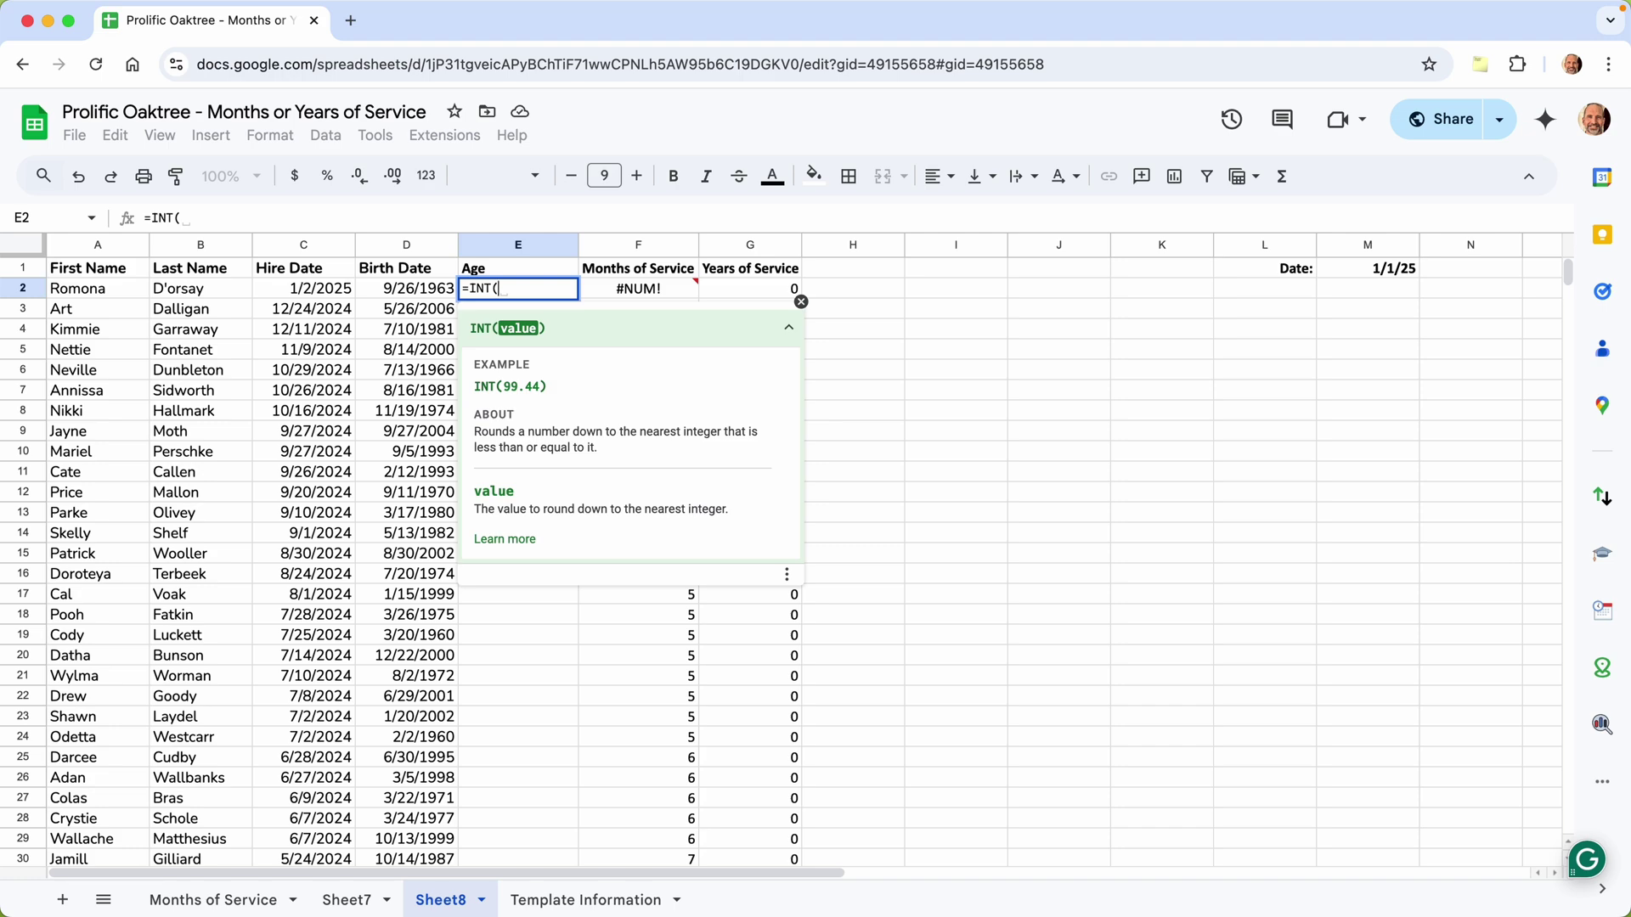
pyautogui.write('YEARFRA')
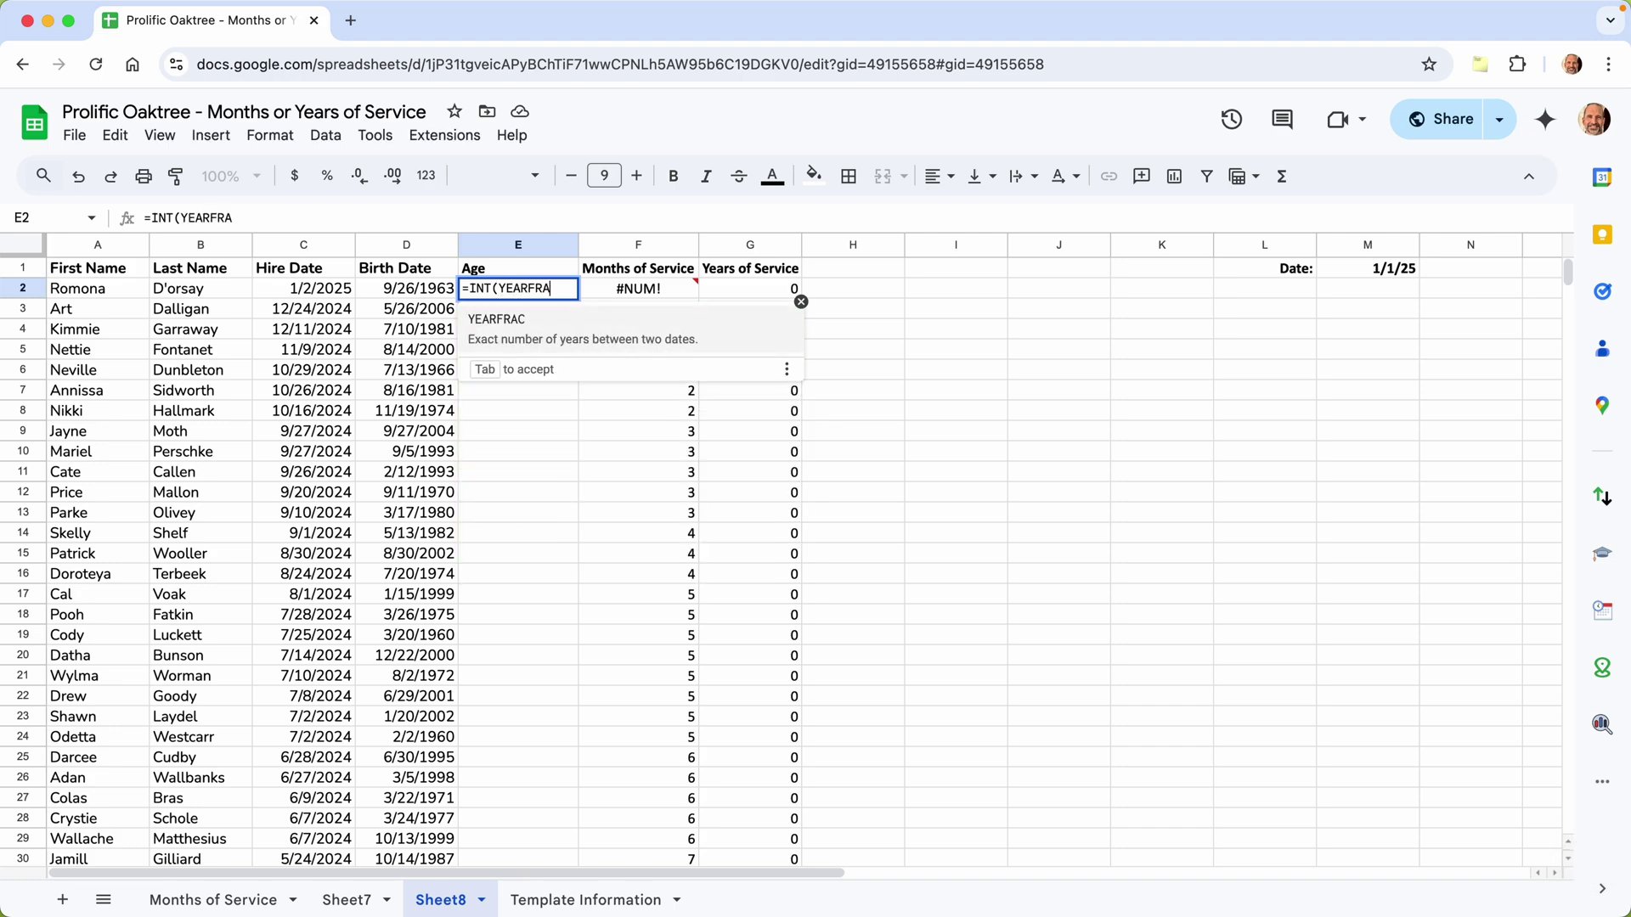
pyautogui.write('C(')
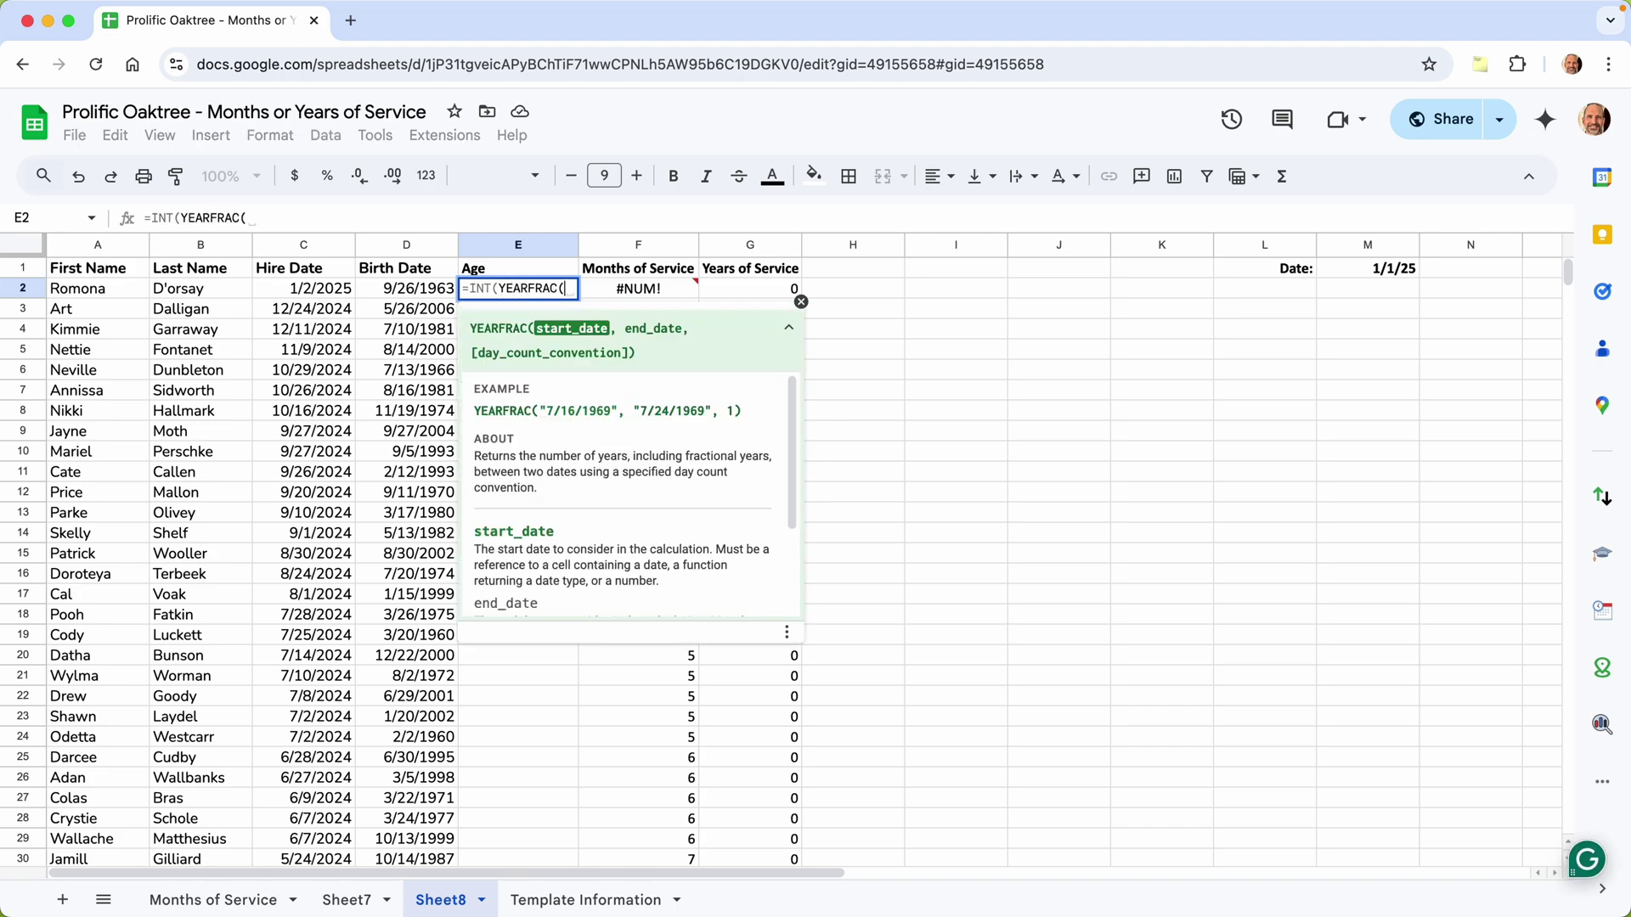
pyautogui.click(406, 288)
pyautogui.write(',')
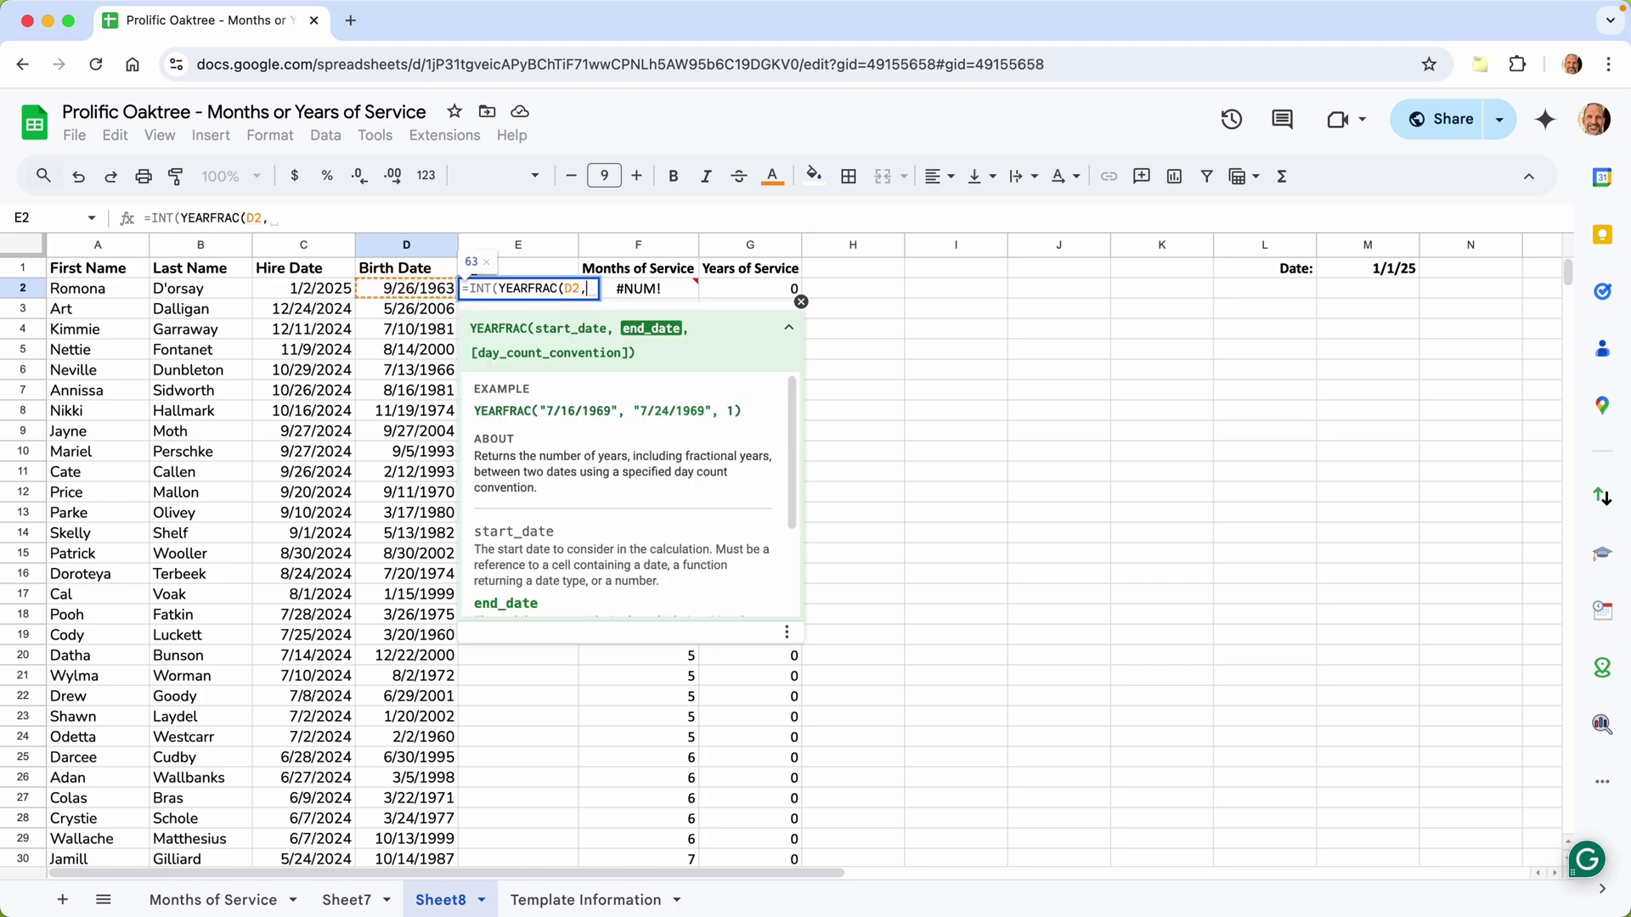
pyautogui.press('Right')
pyautogui.press('Right')
pyautogui.press('Right')
pyautogui.press('Right')
pyautogui.press('Right')
pyautogui.press('Right')
pyautogui.press('Right')
pyautogui.press('Right')
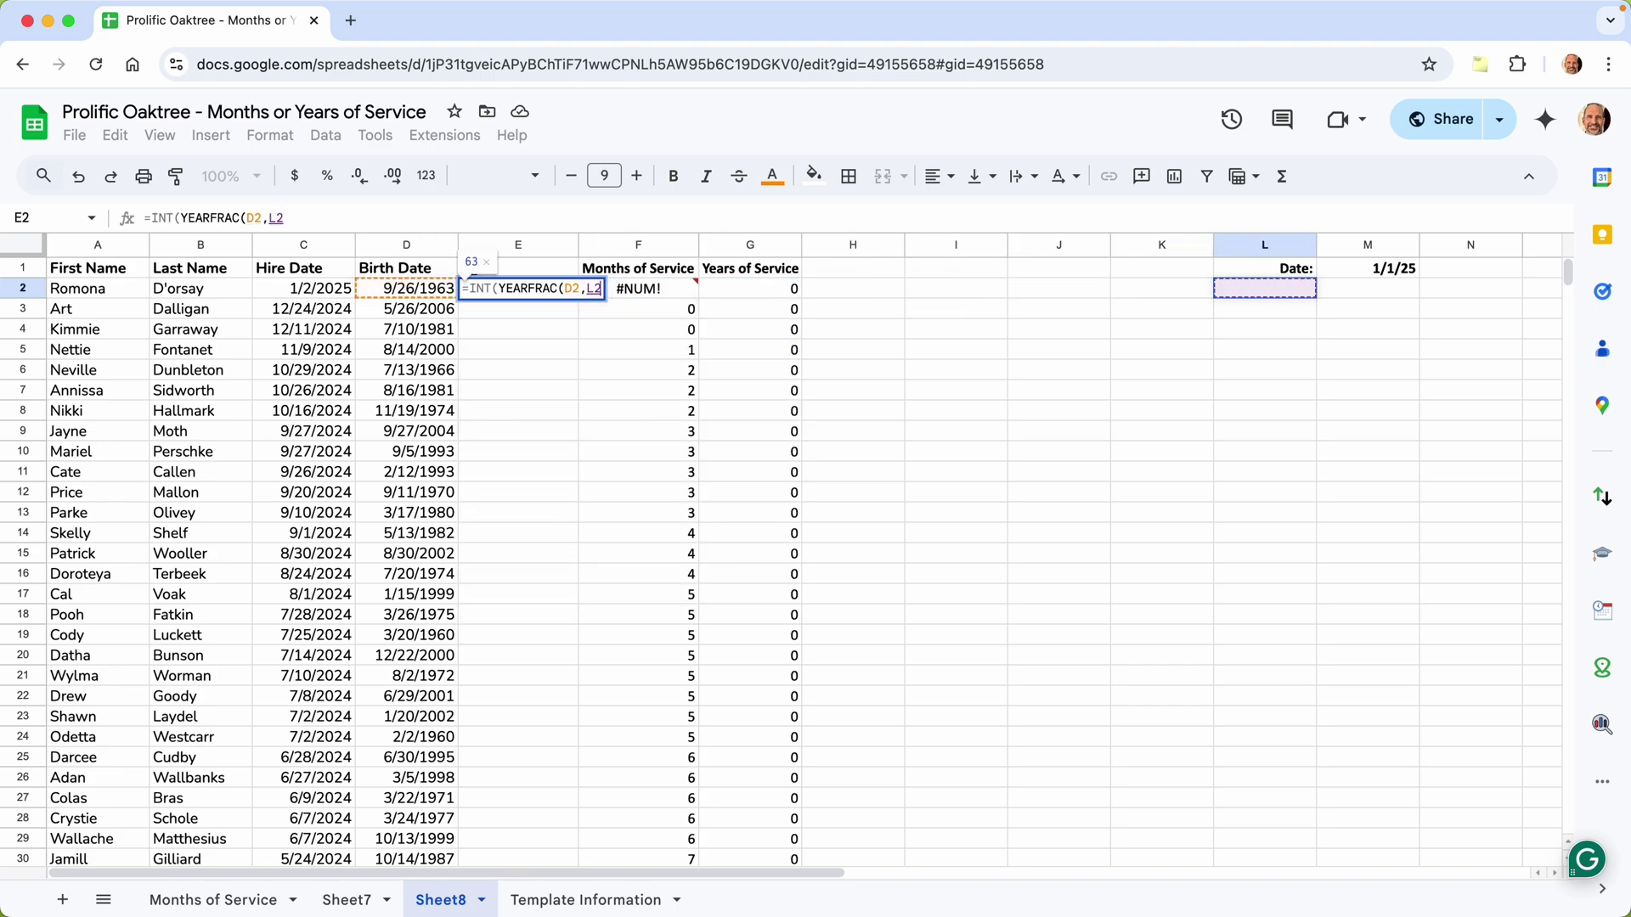
pyautogui.press('Up')
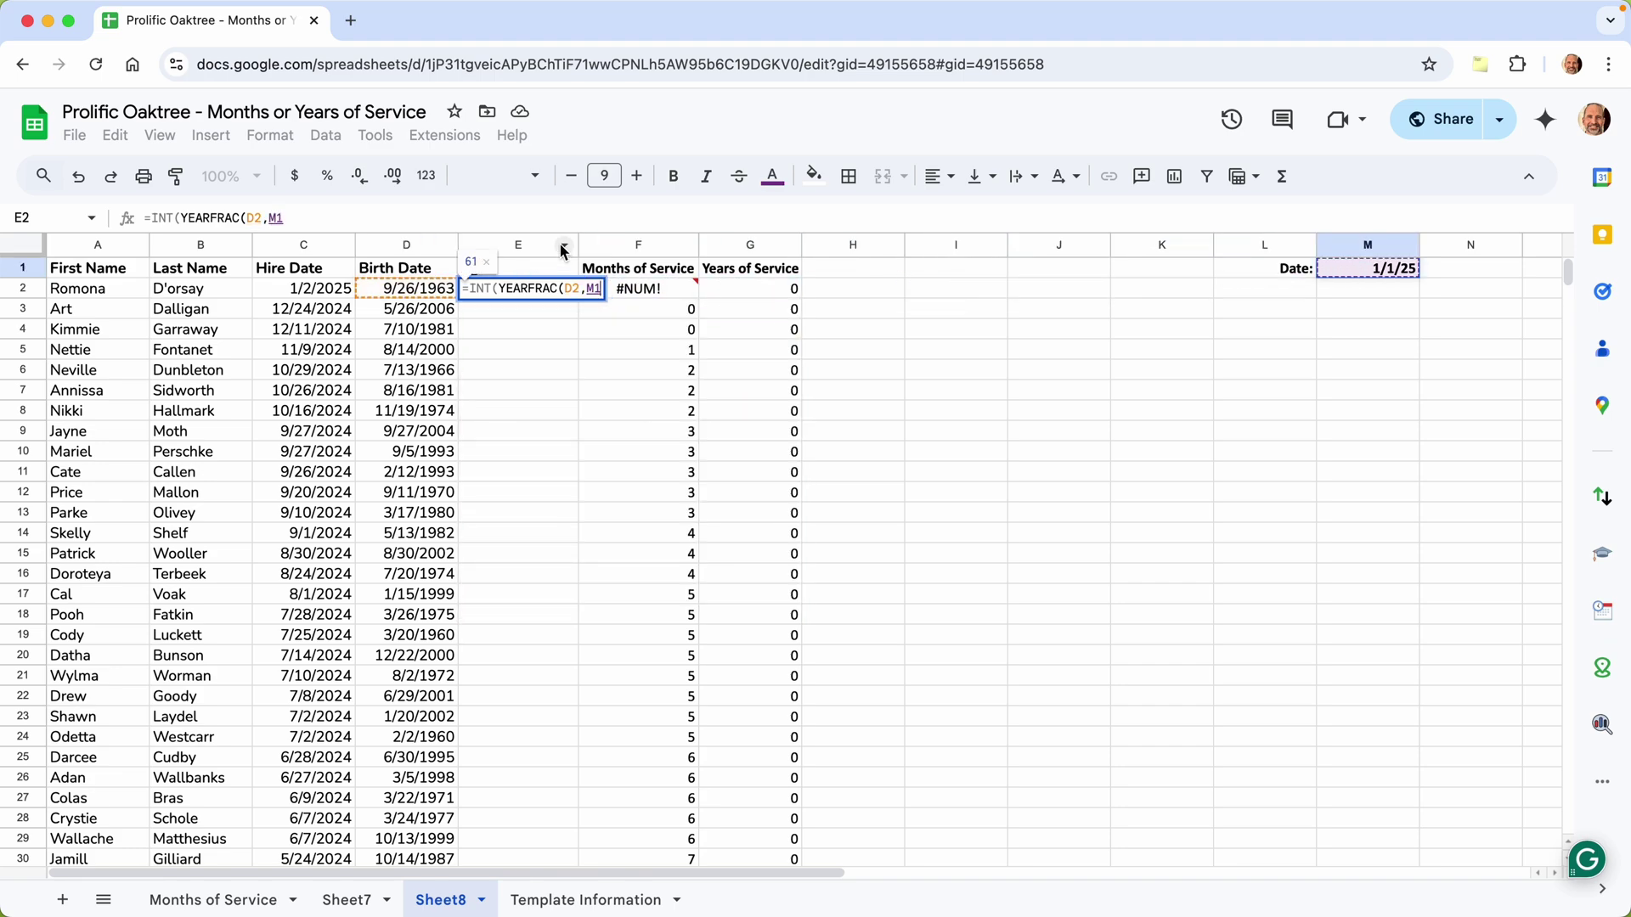
pyautogui.click(277, 219)
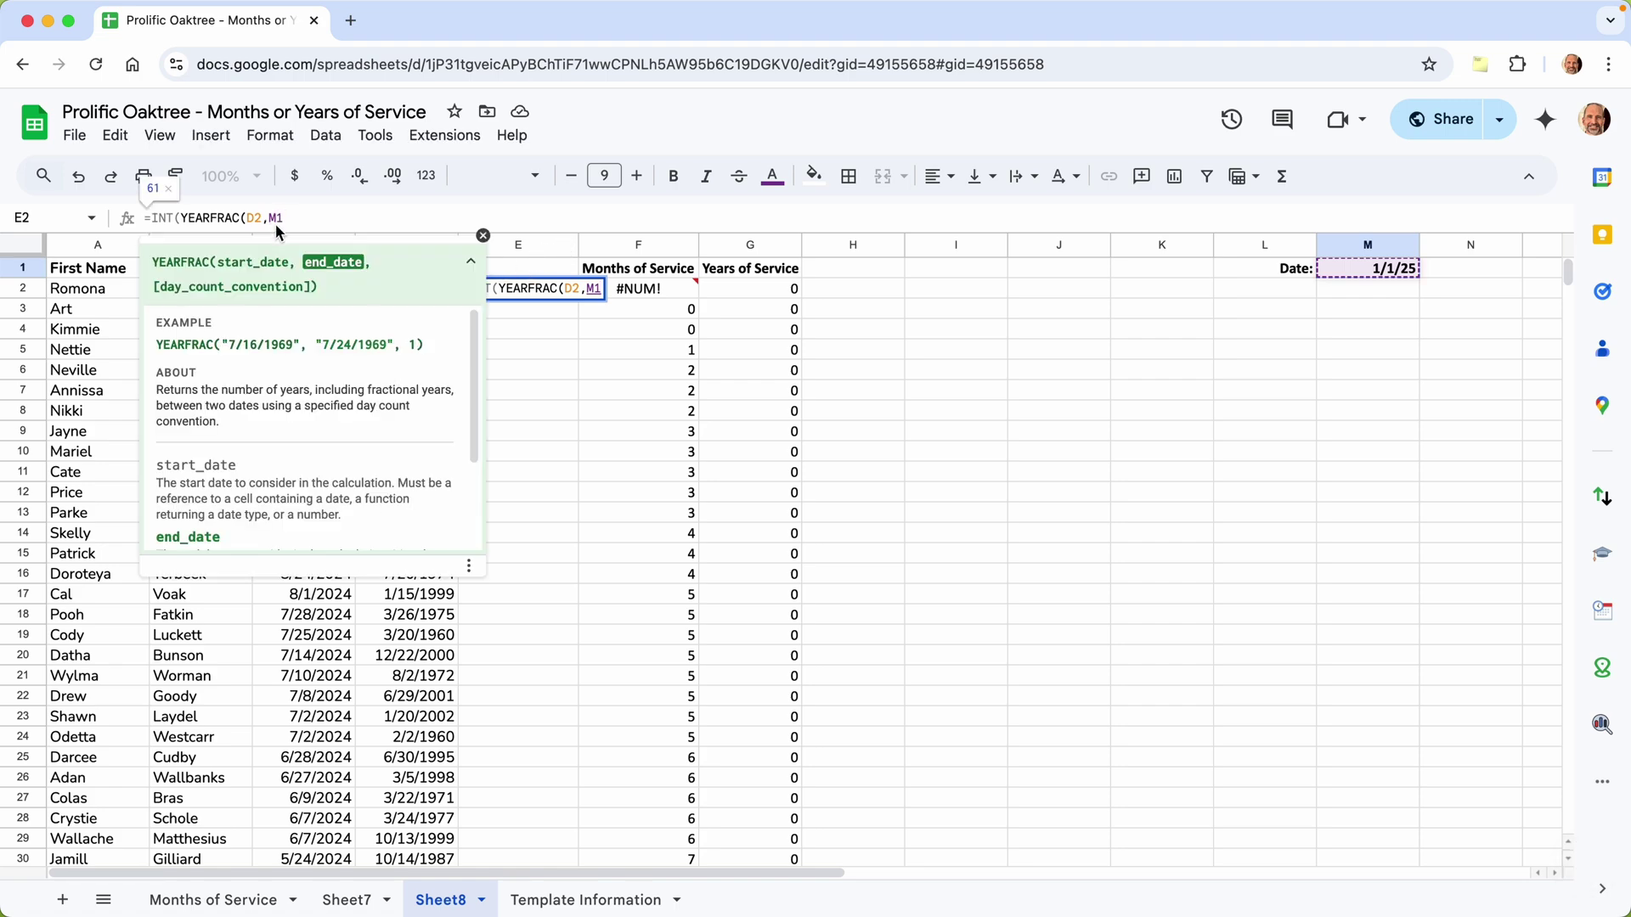
pyautogui.write('$))')
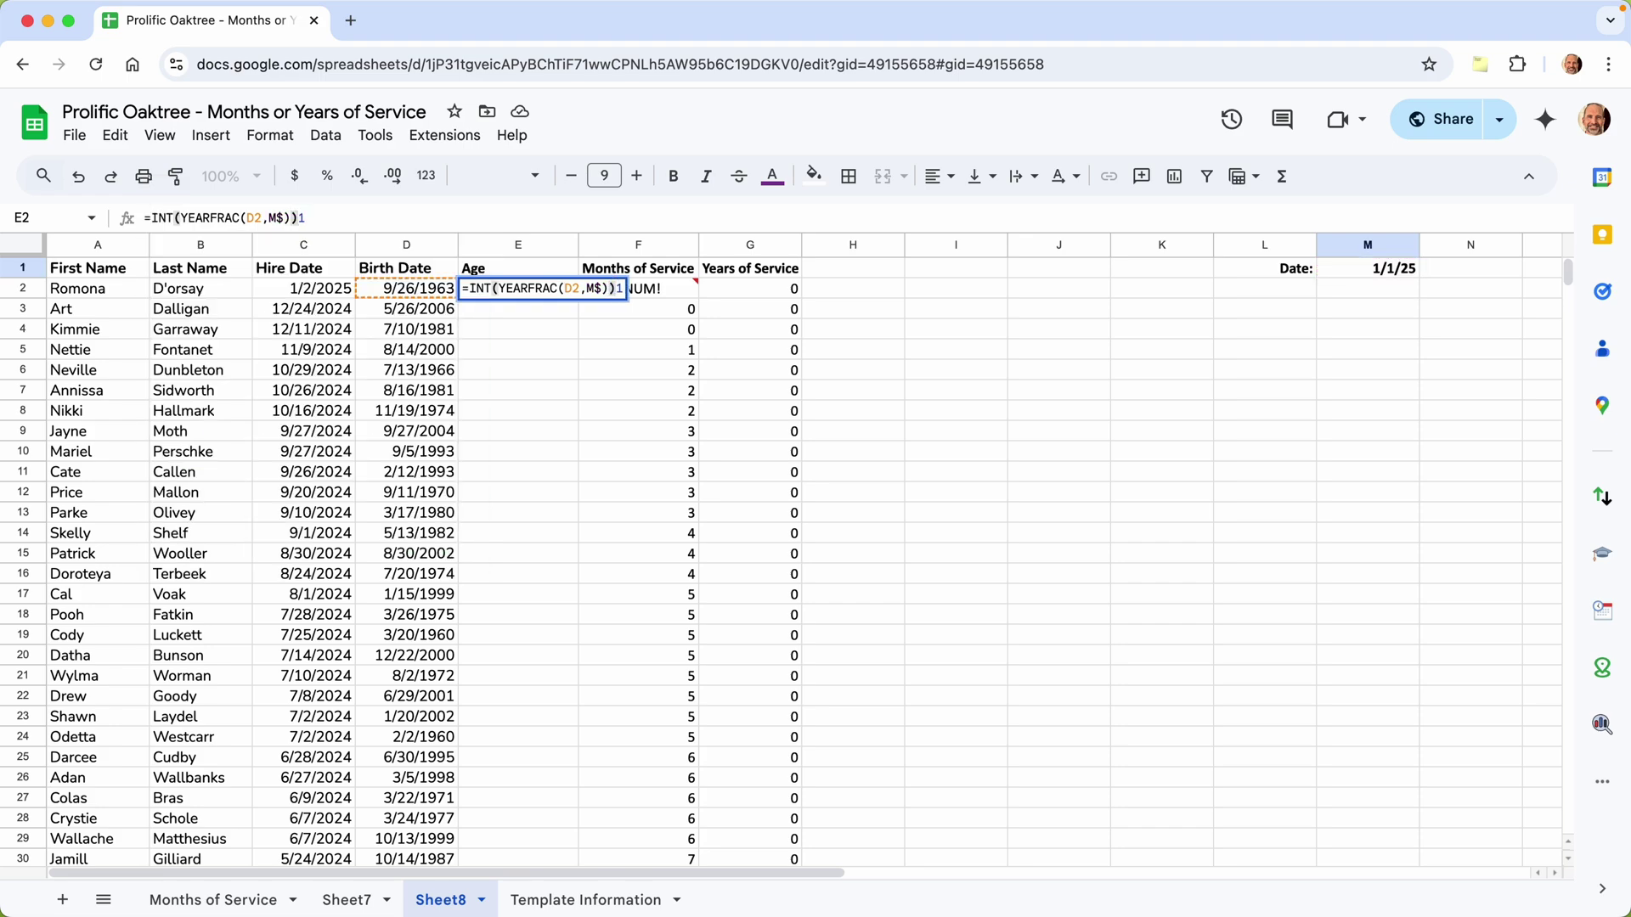
pyautogui.click(305, 219)
pyautogui.press('BackSpace')
pyautogui.press('Left')
pyautogui.press('Left')
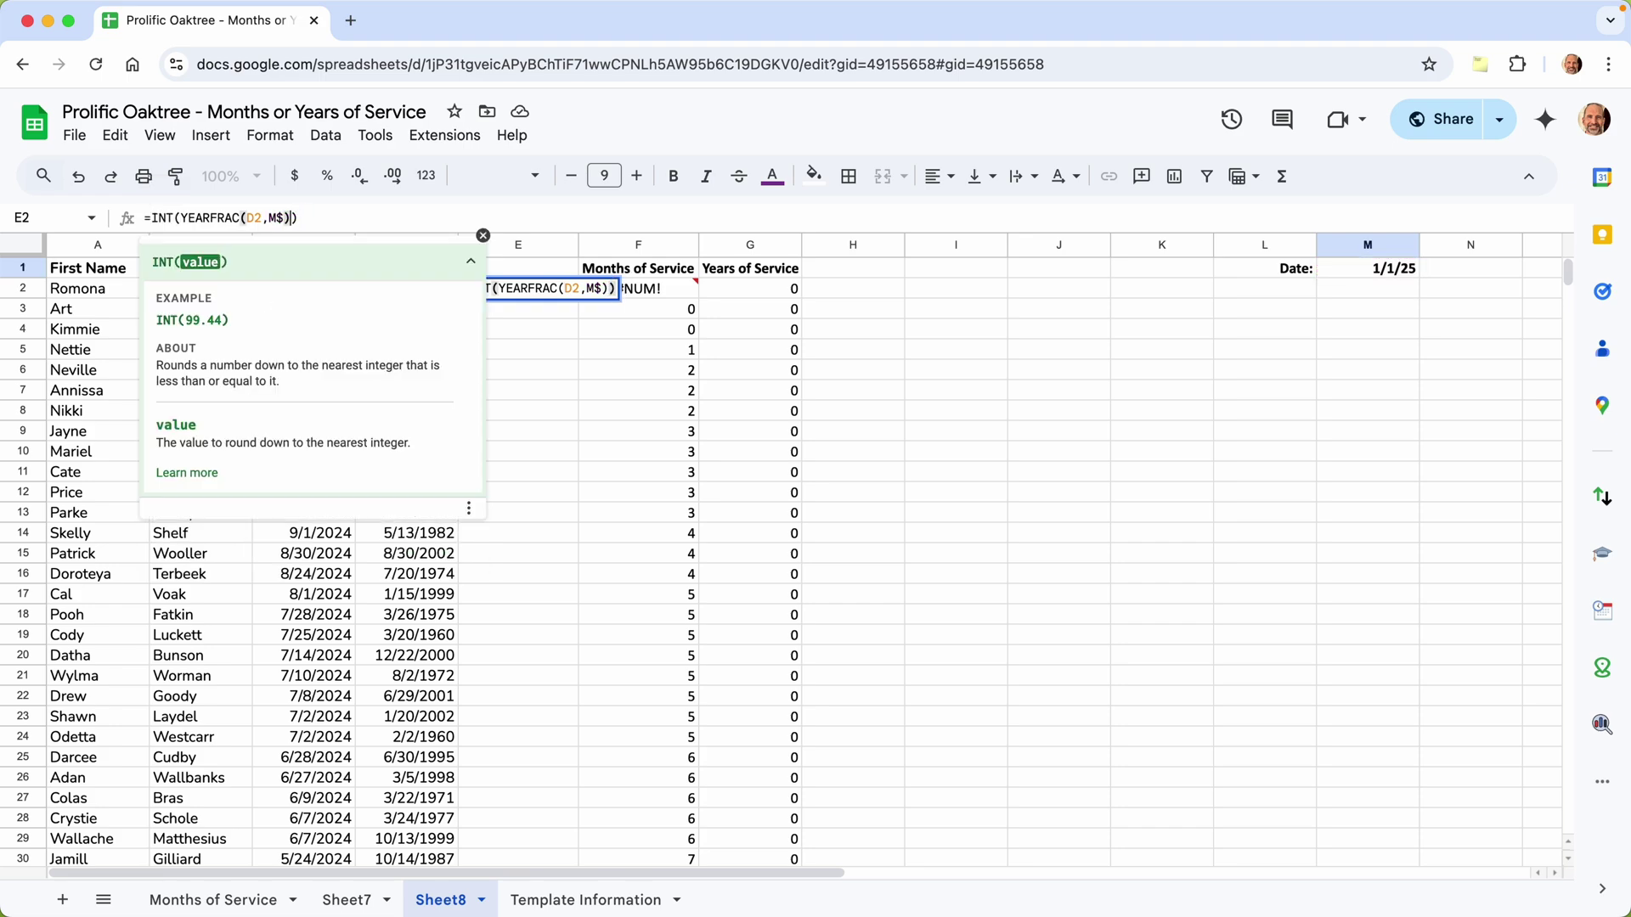
pyautogui.write('1')
pyautogui.press('Right')
pyautogui.press('Right')
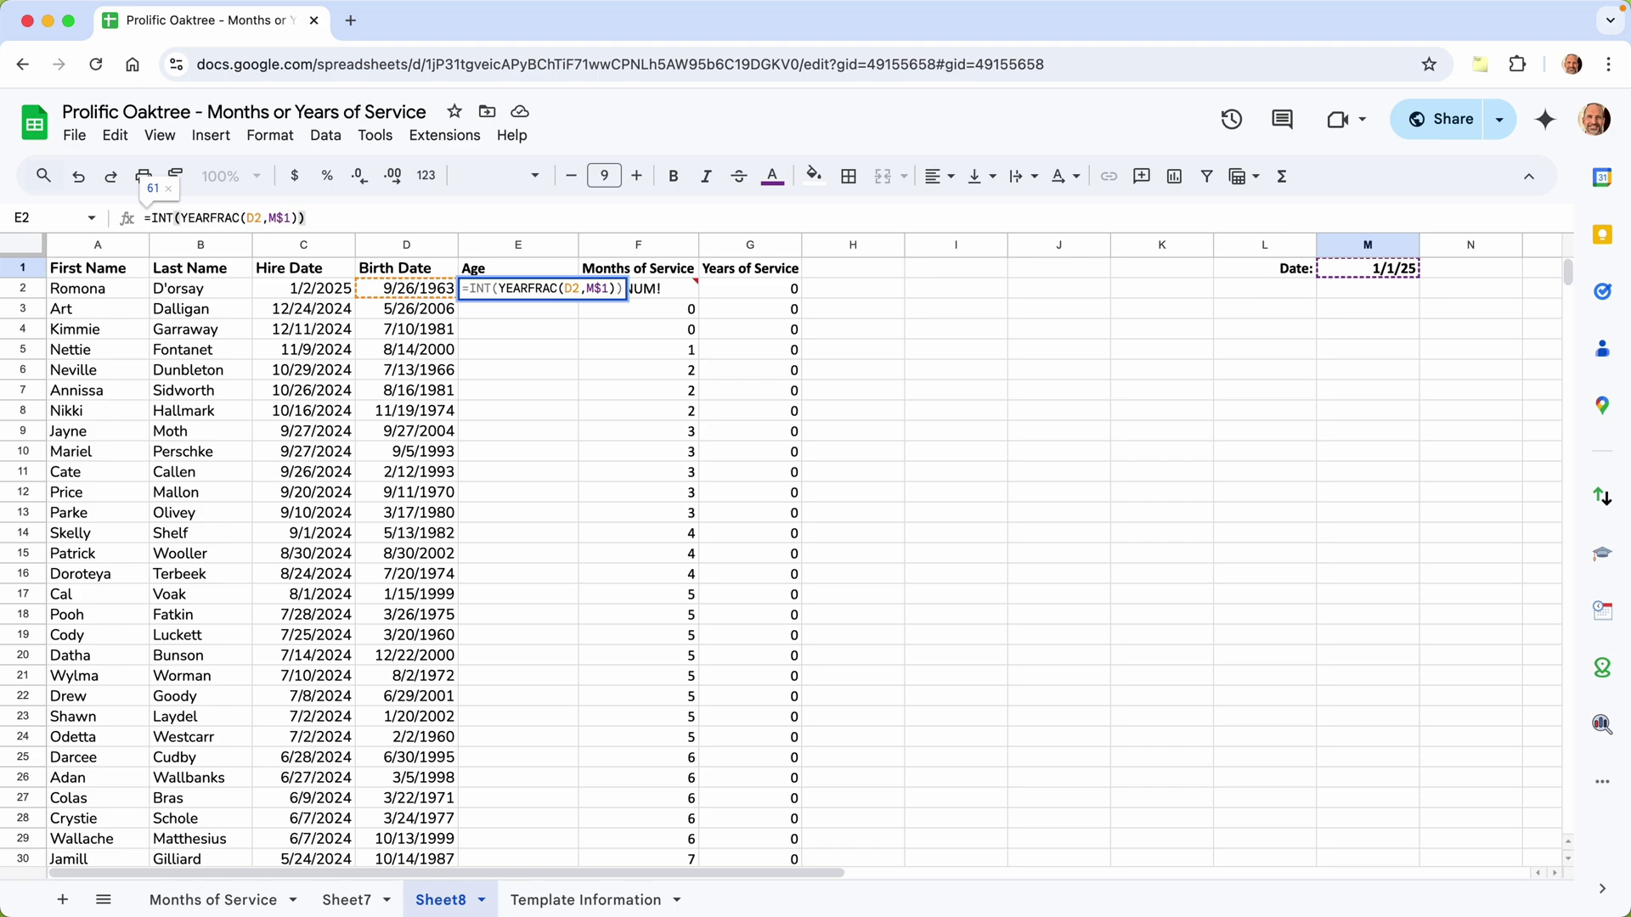
pyautogui.press('Return')
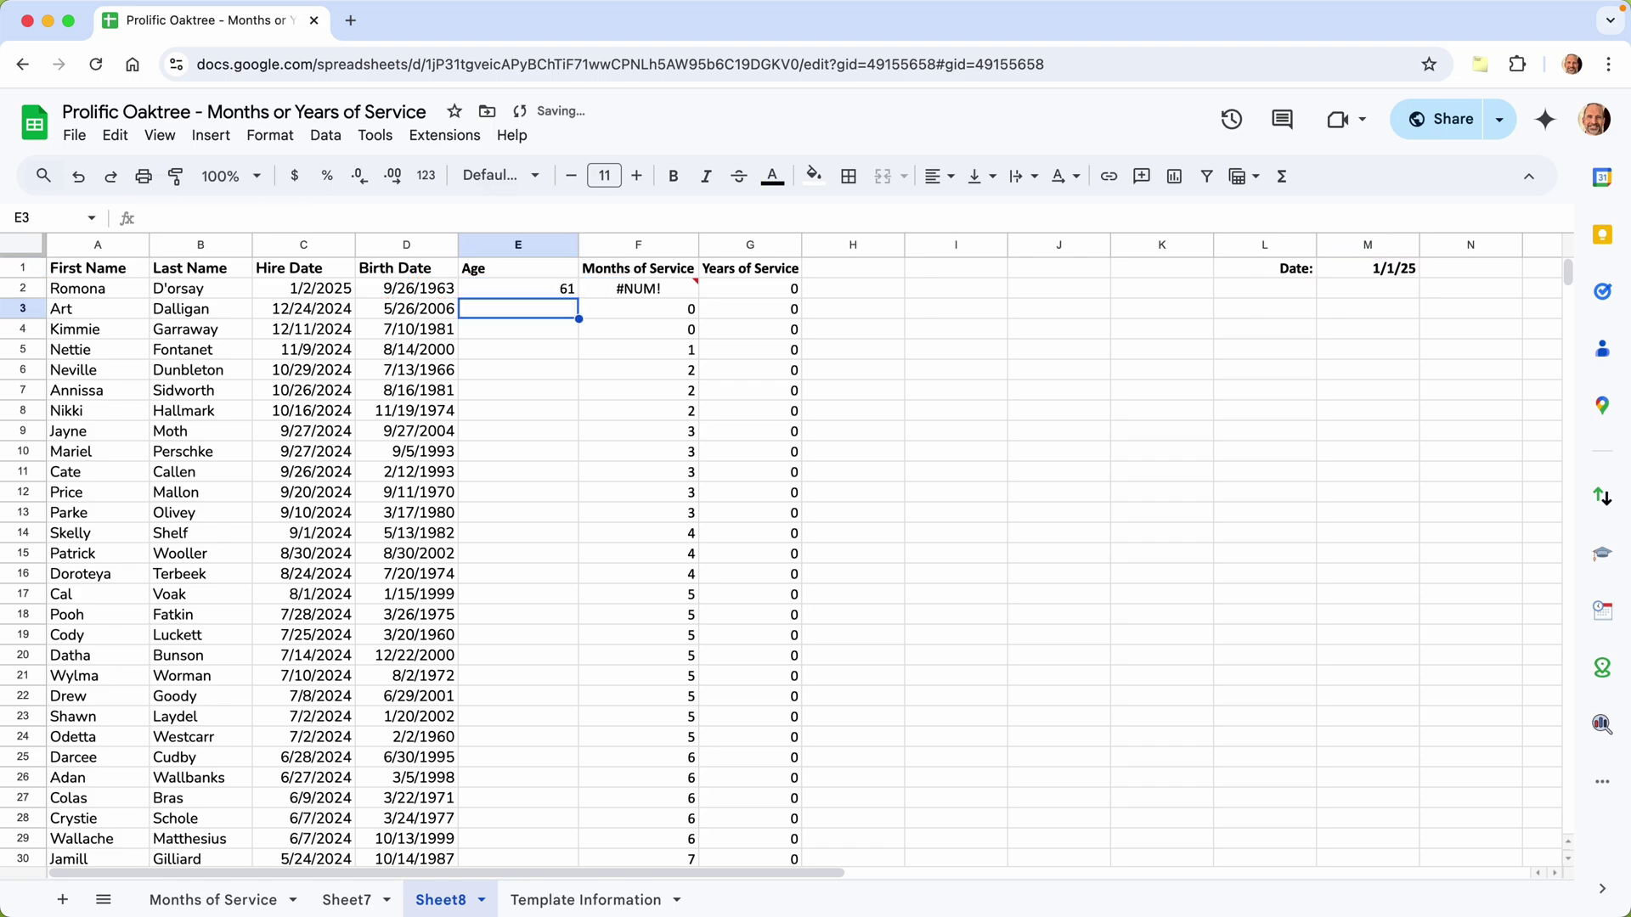
pyautogui.click(503, 289)
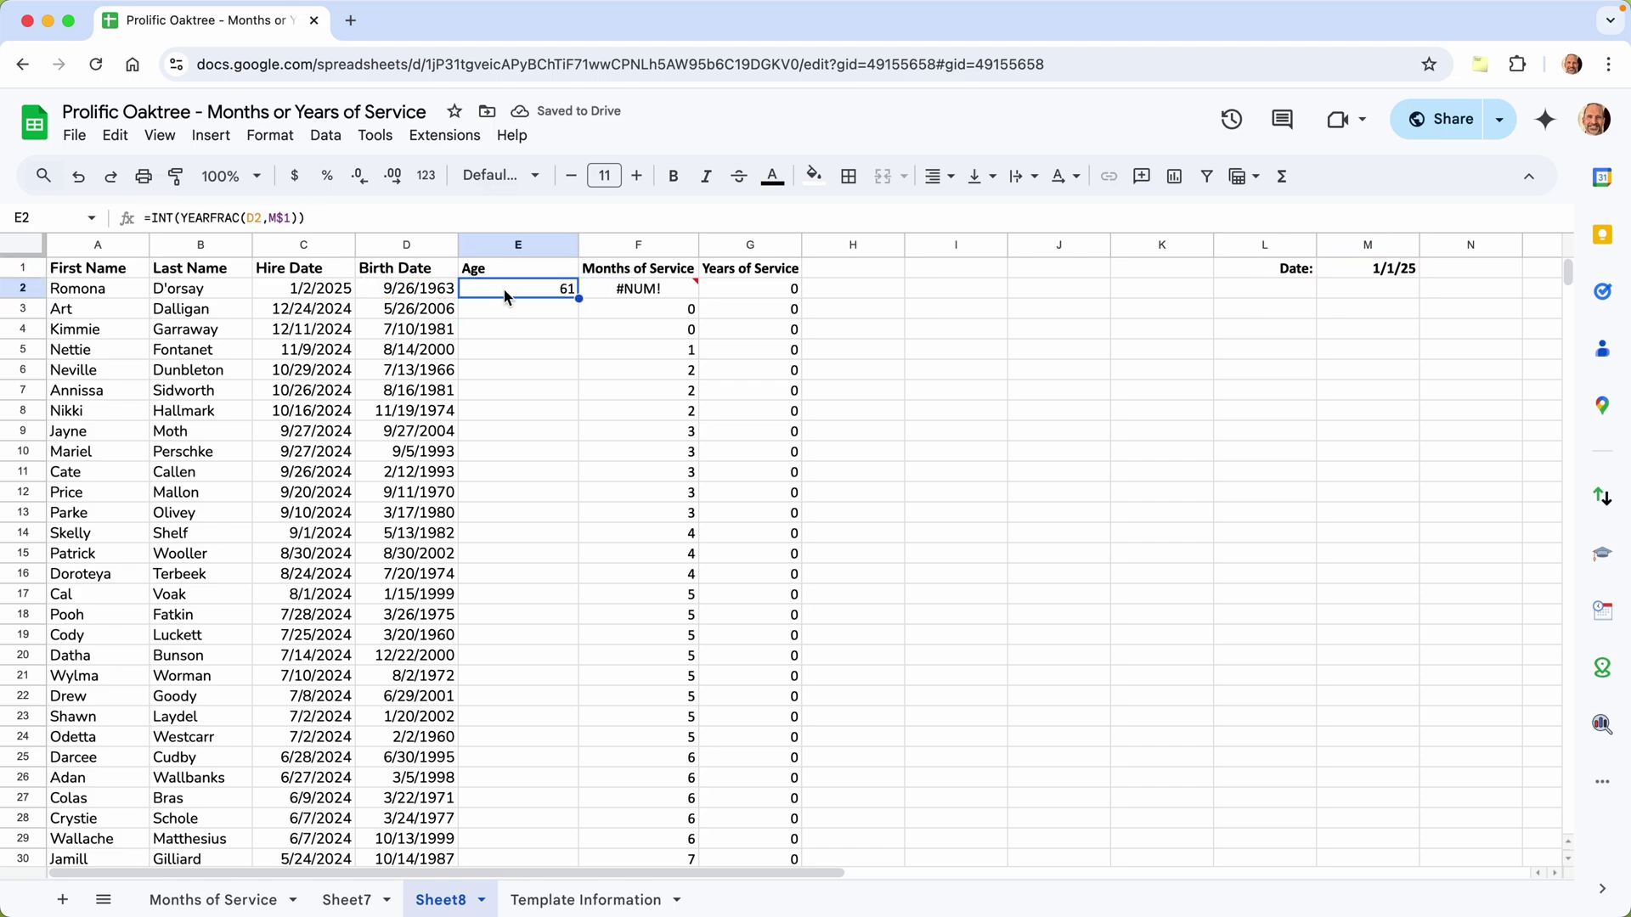
# - Fill the INT(YEARFRAC) age formula down column E and spot-check rows 3 and 55
pyautogui.doubleClick(579, 299)
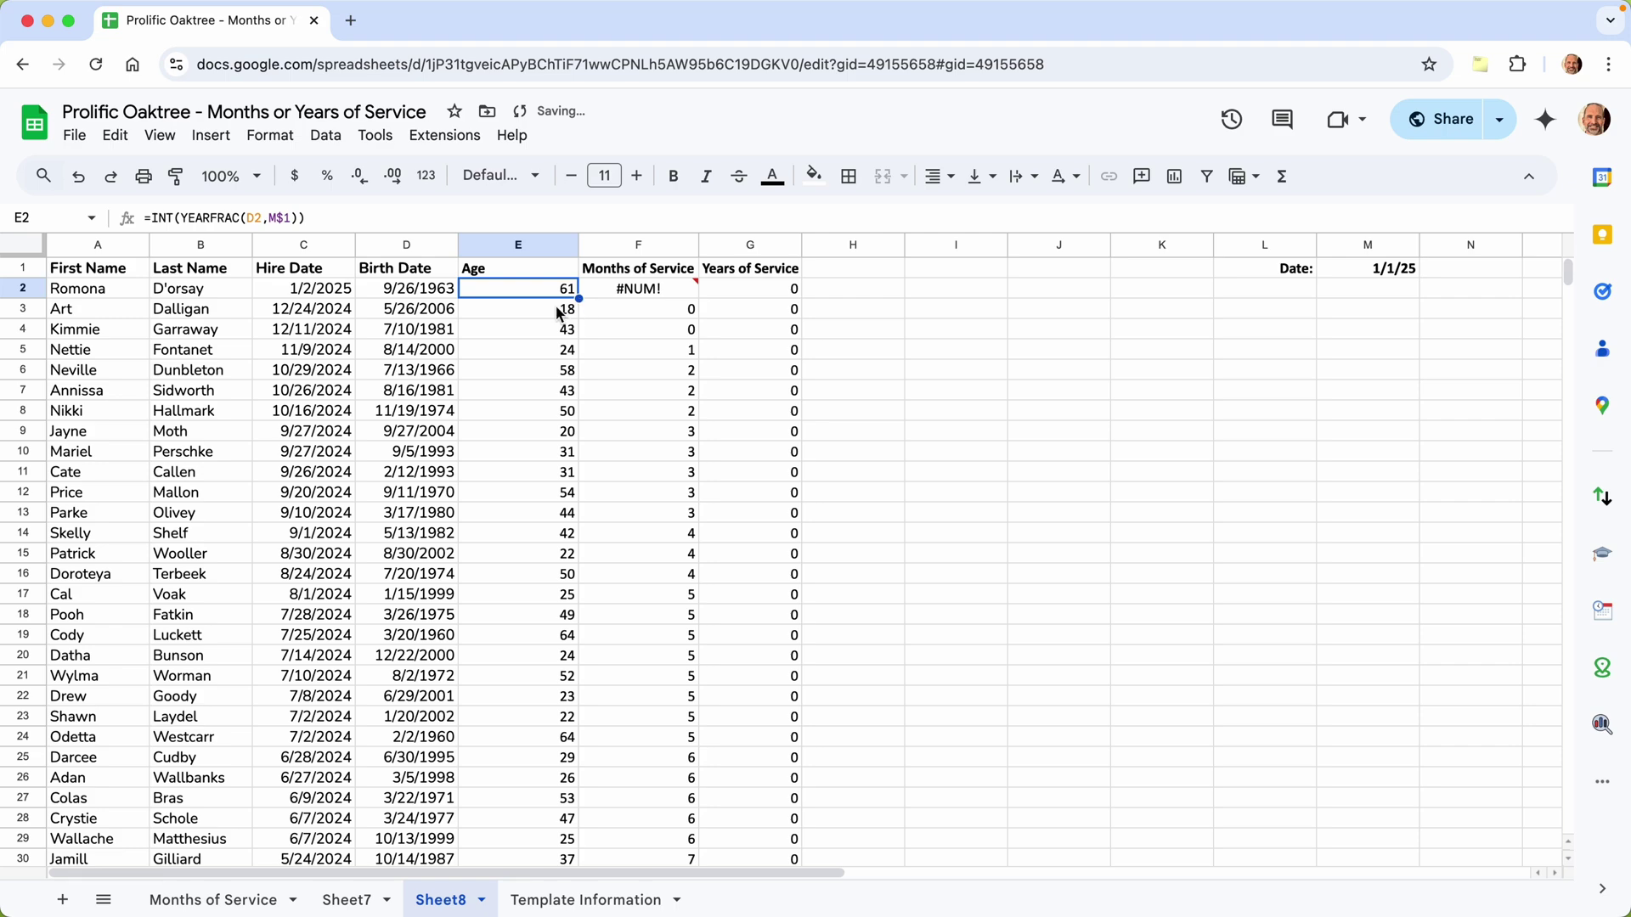
pyautogui.click(554, 314)
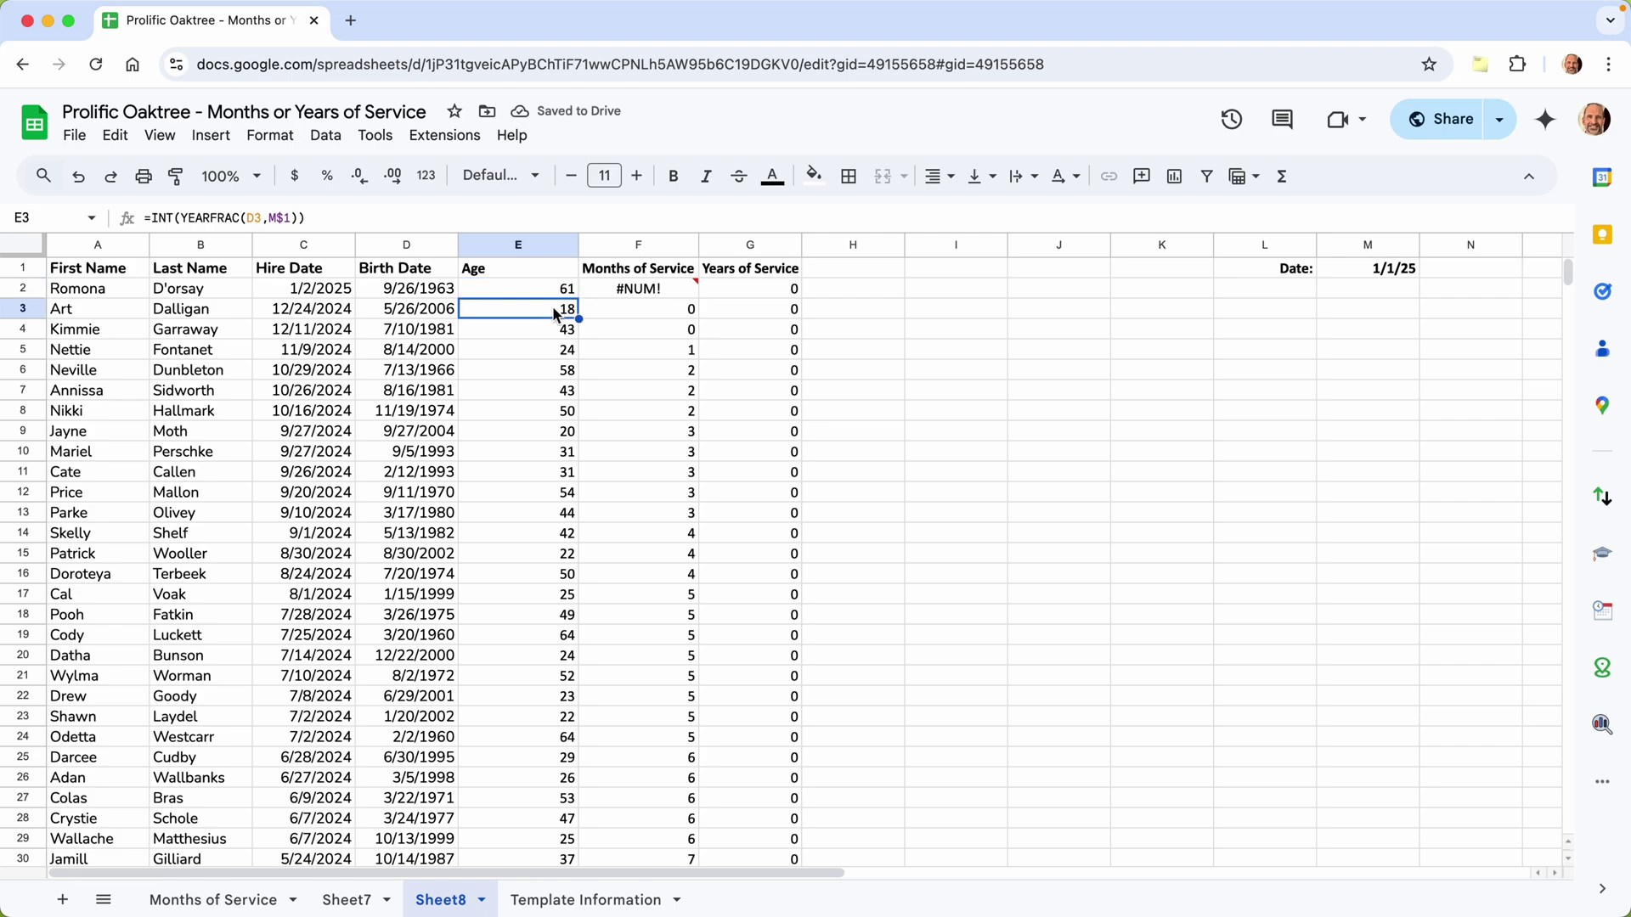
pyautogui.scroll(-15, 554, 314)
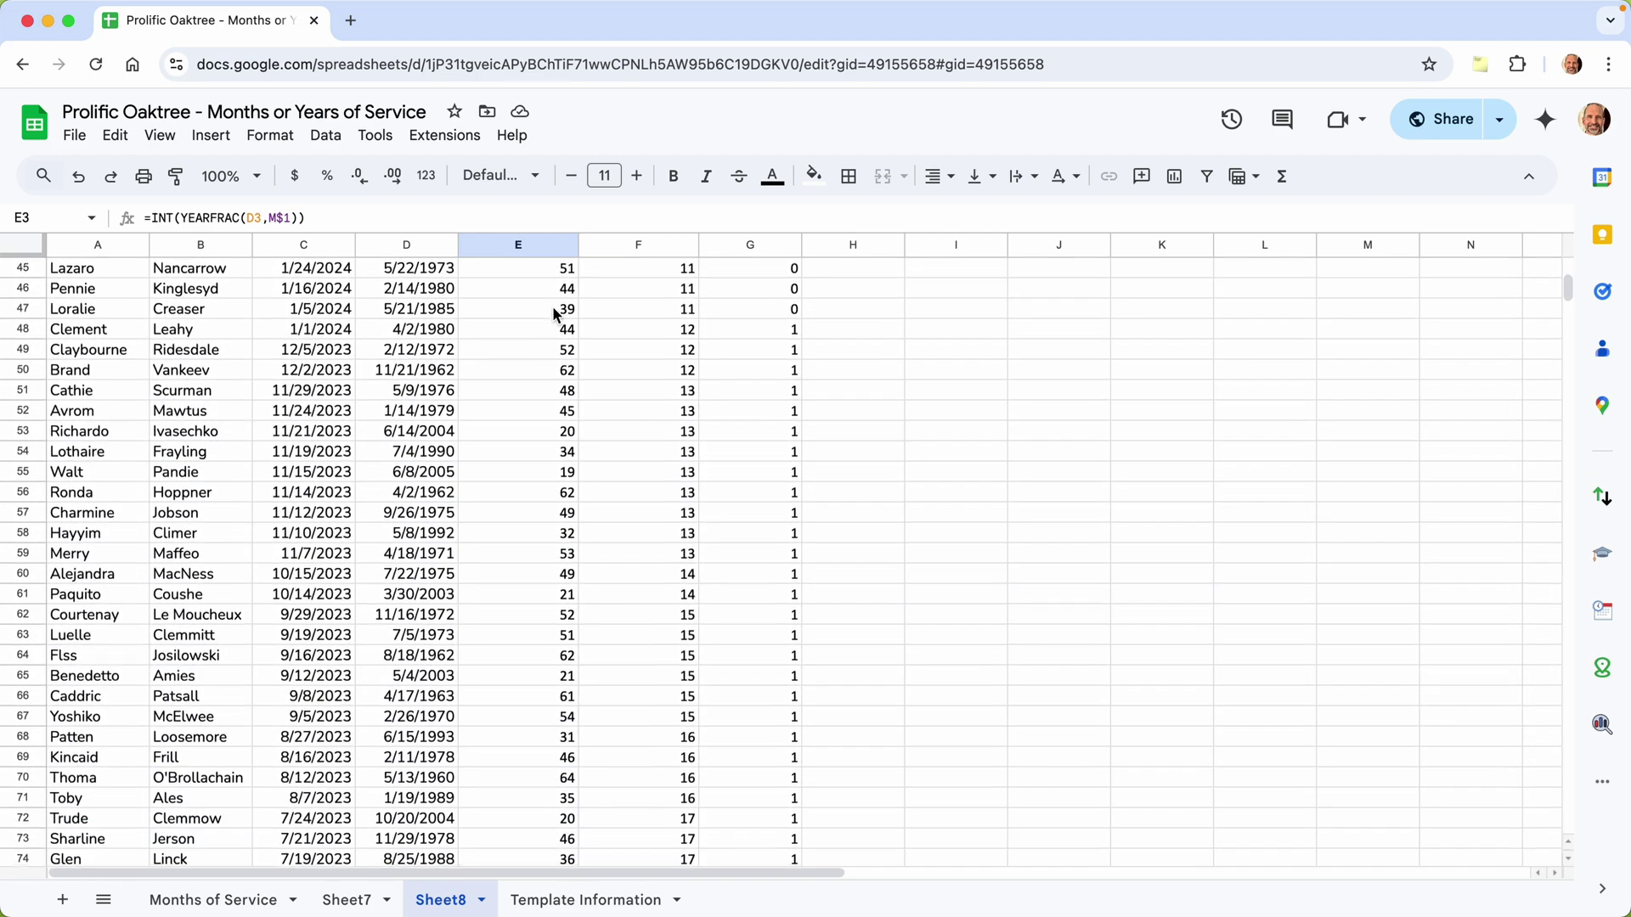
pyautogui.click(522, 468)
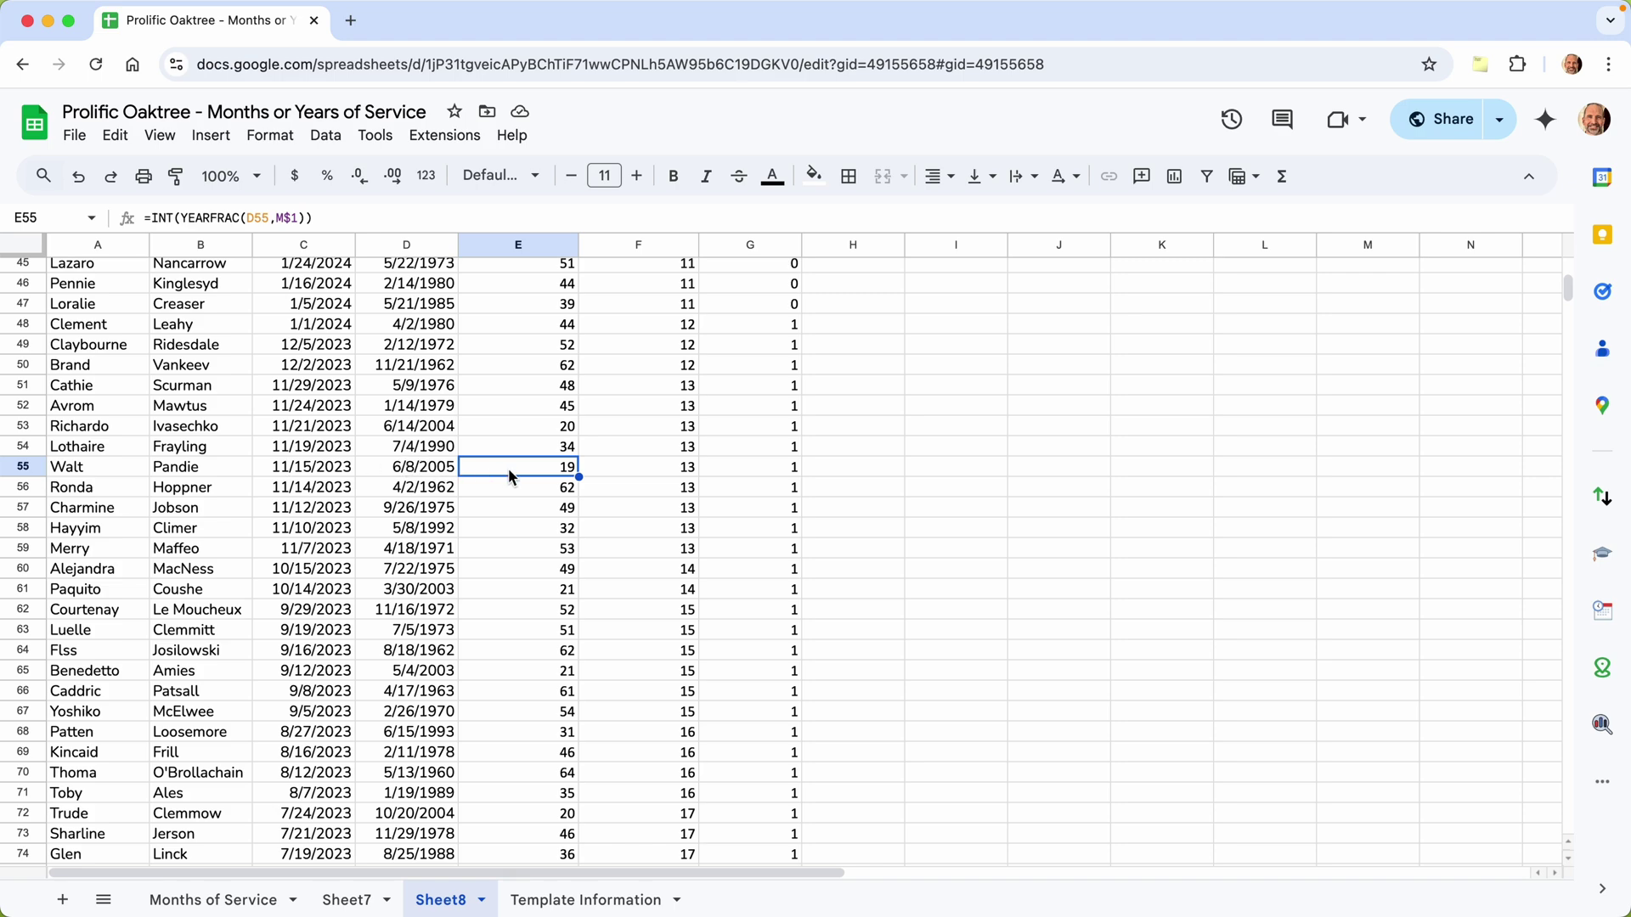
pyautogui.click(758, 468)
pyautogui.click(548, 472)
pyautogui.scroll(15, 548, 471)
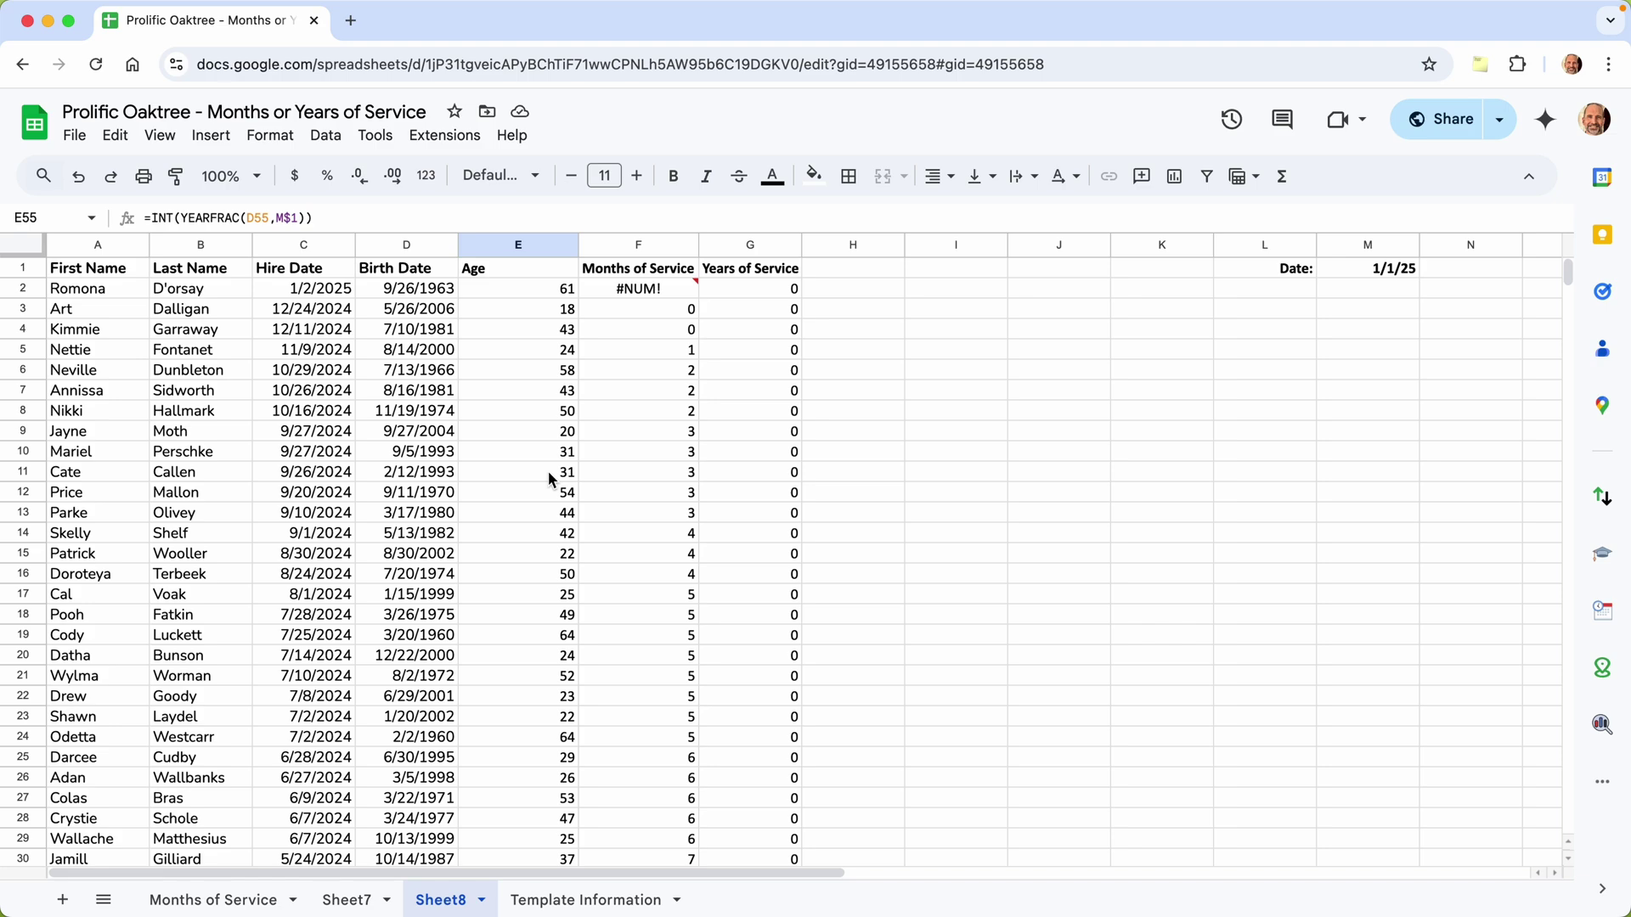
pyautogui.click(526, 270)
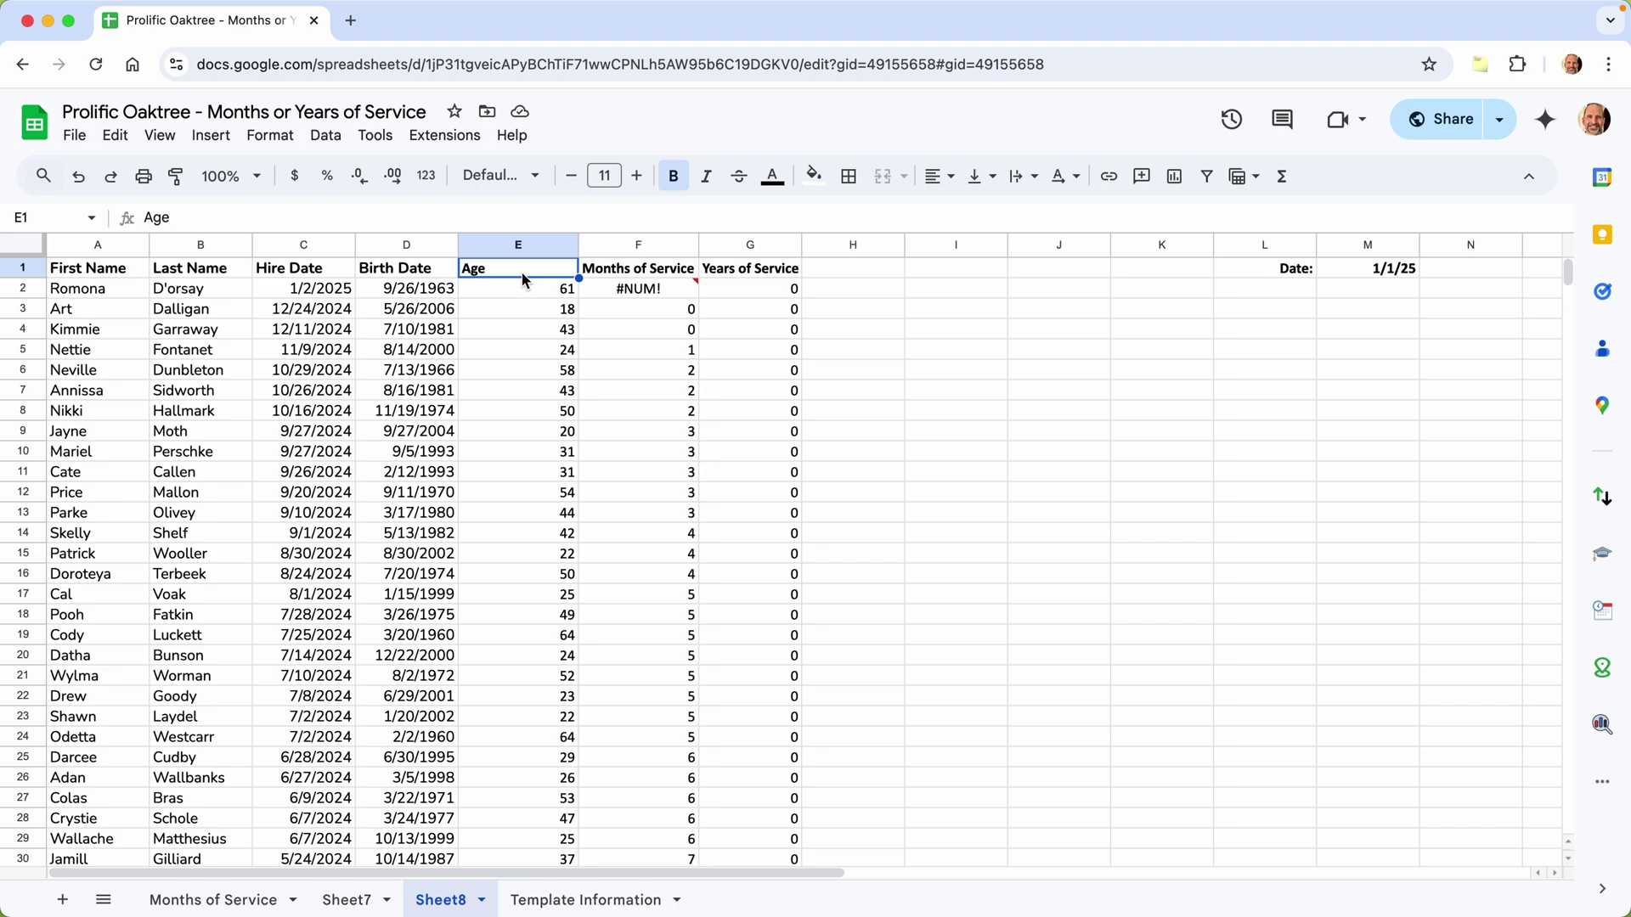
# - Create a table filter showing only Years of Service equal to 1
pyautogui.click(1211, 174)
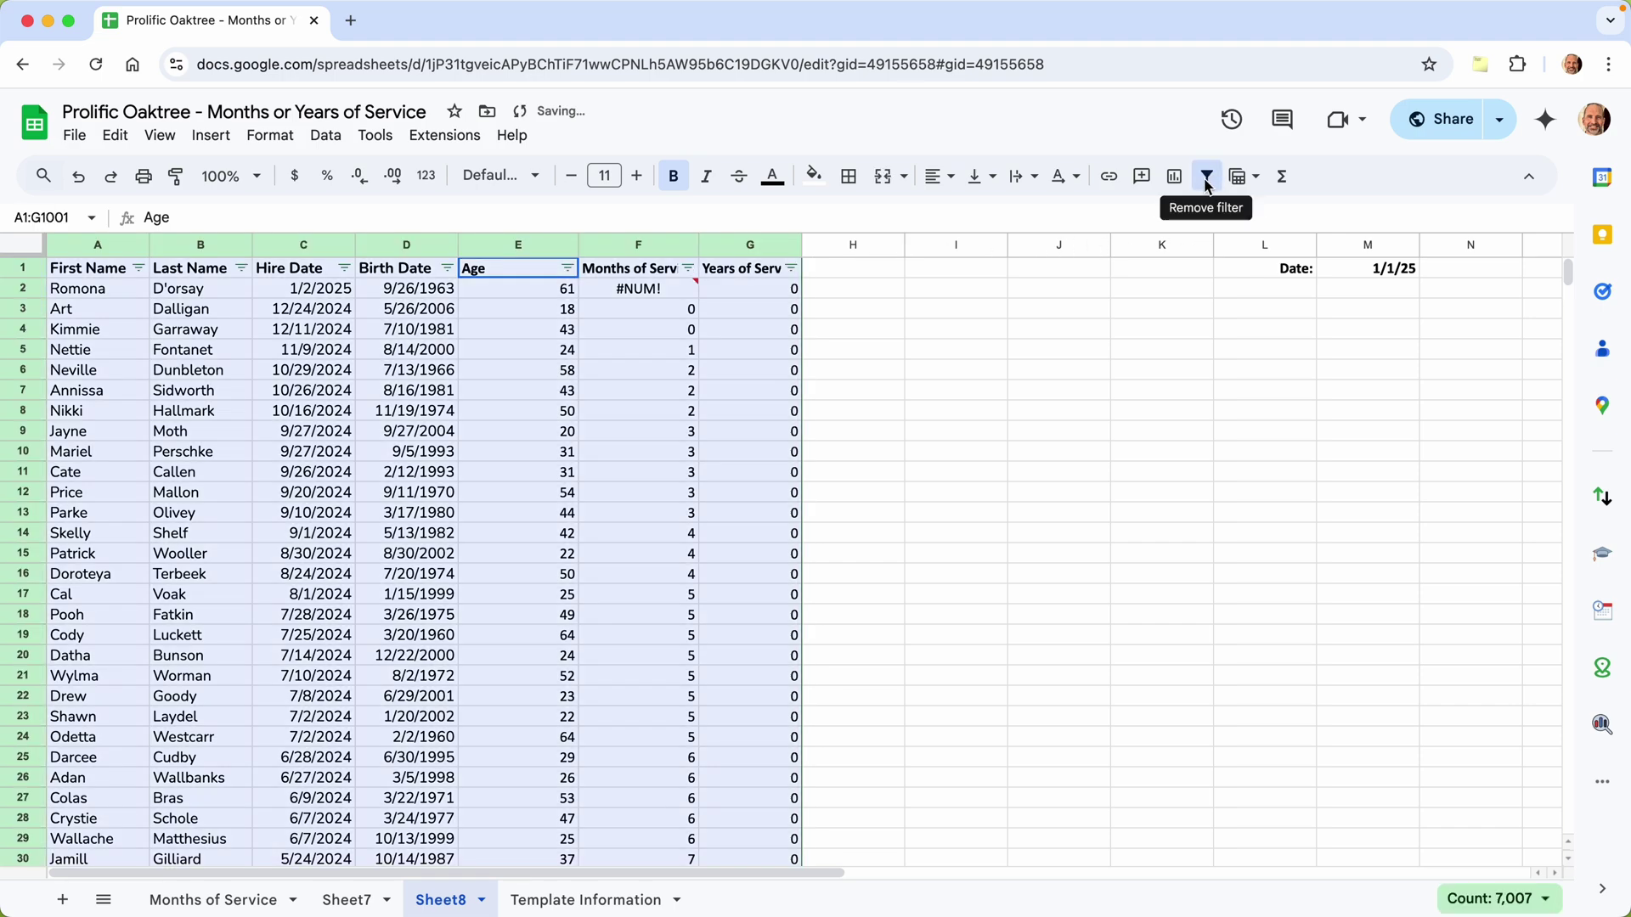
pyautogui.click(791, 268)
pyautogui.click(609, 520)
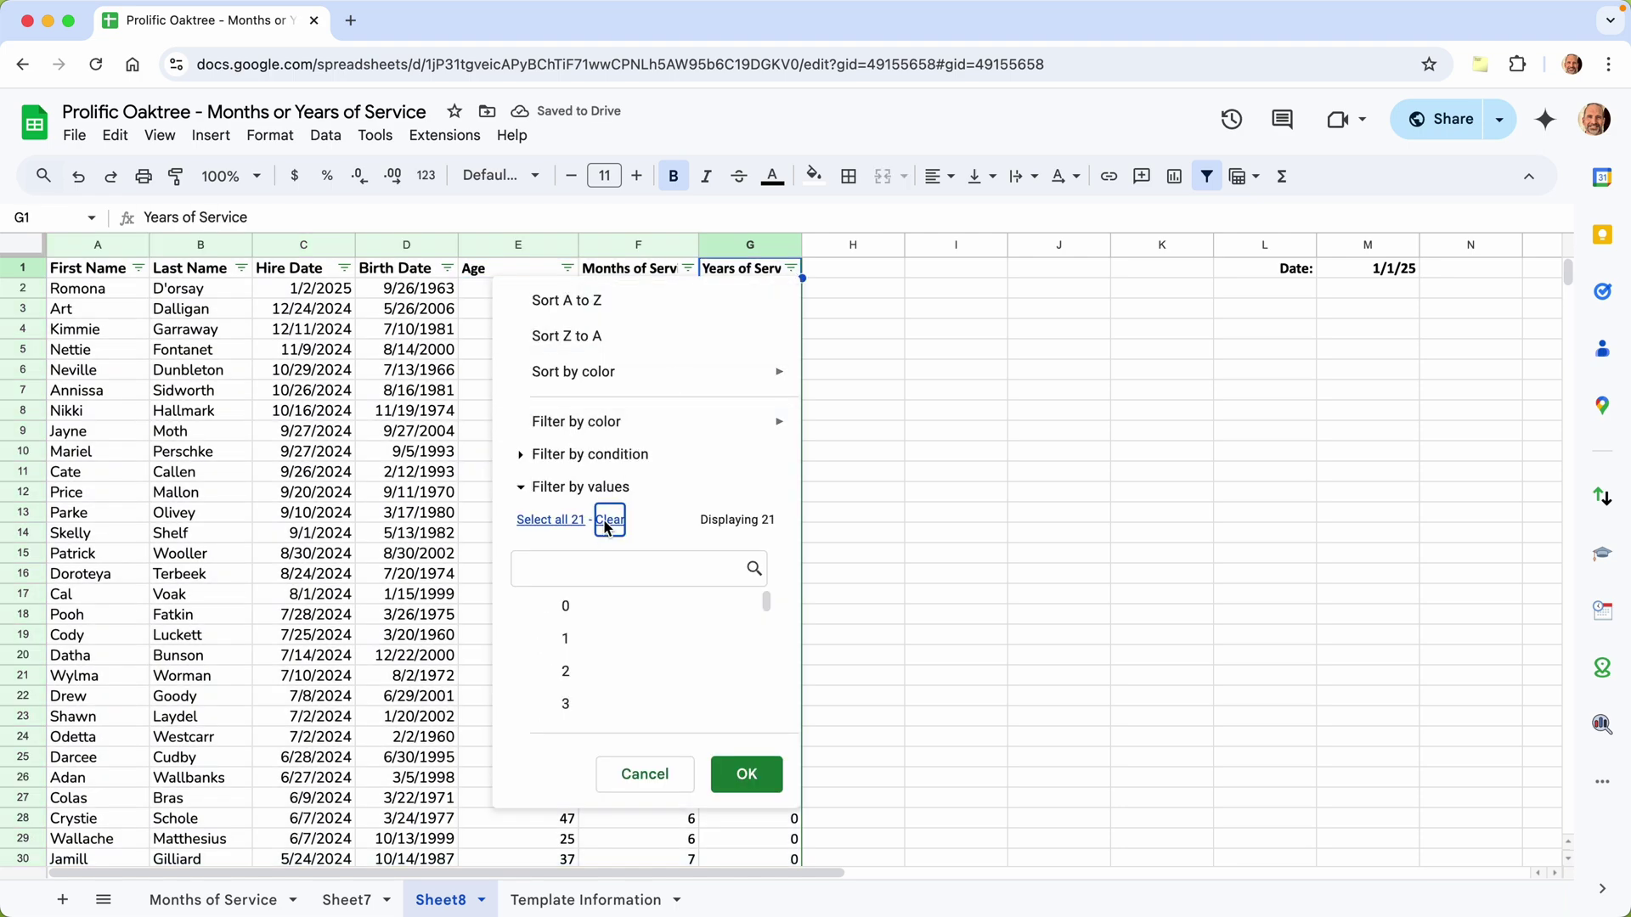
pyautogui.click(553, 639)
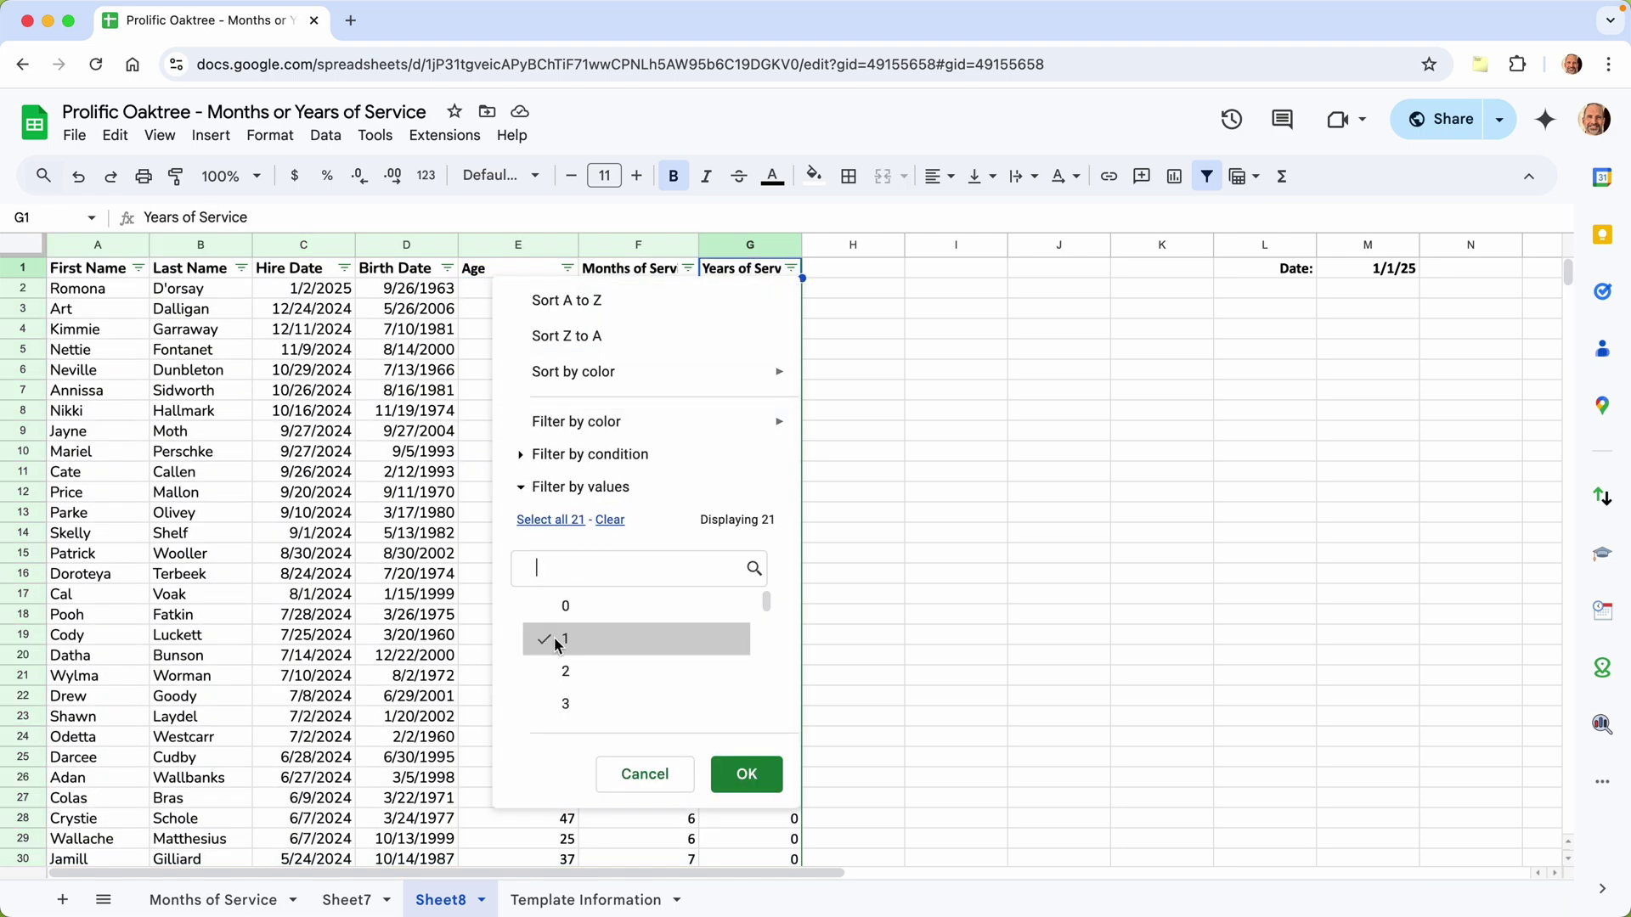
pyautogui.click(747, 775)
# - Exclude ages 19 and 20 in the Age column filter
pyautogui.click(567, 268)
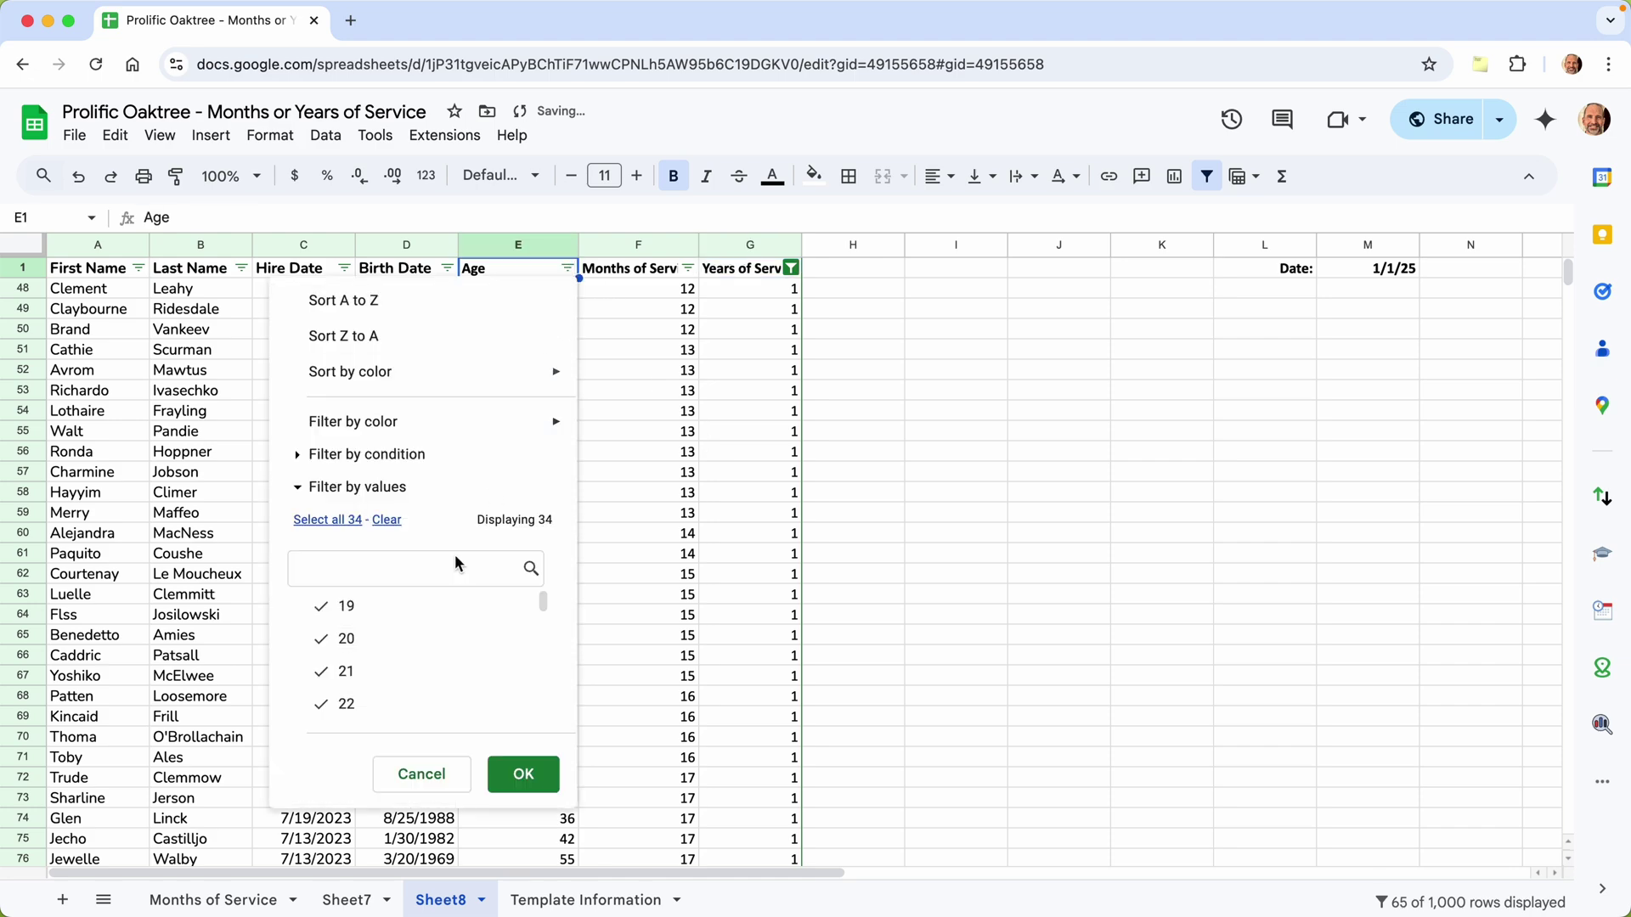
pyautogui.click(374, 619)
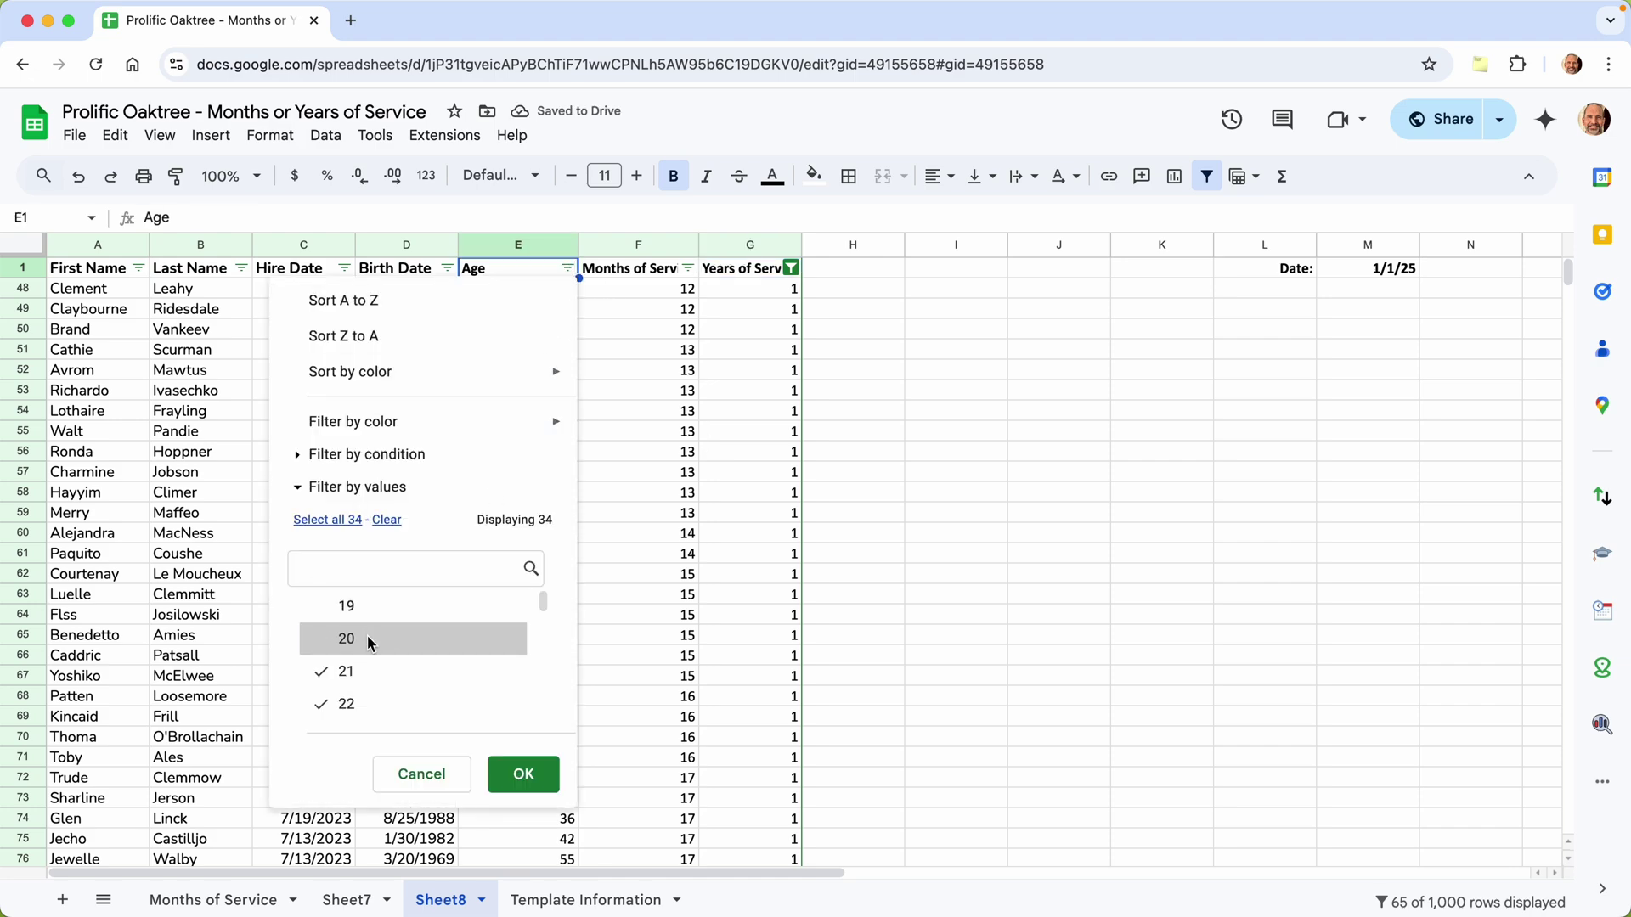
pyautogui.click(371, 644)
pyautogui.click(522, 773)
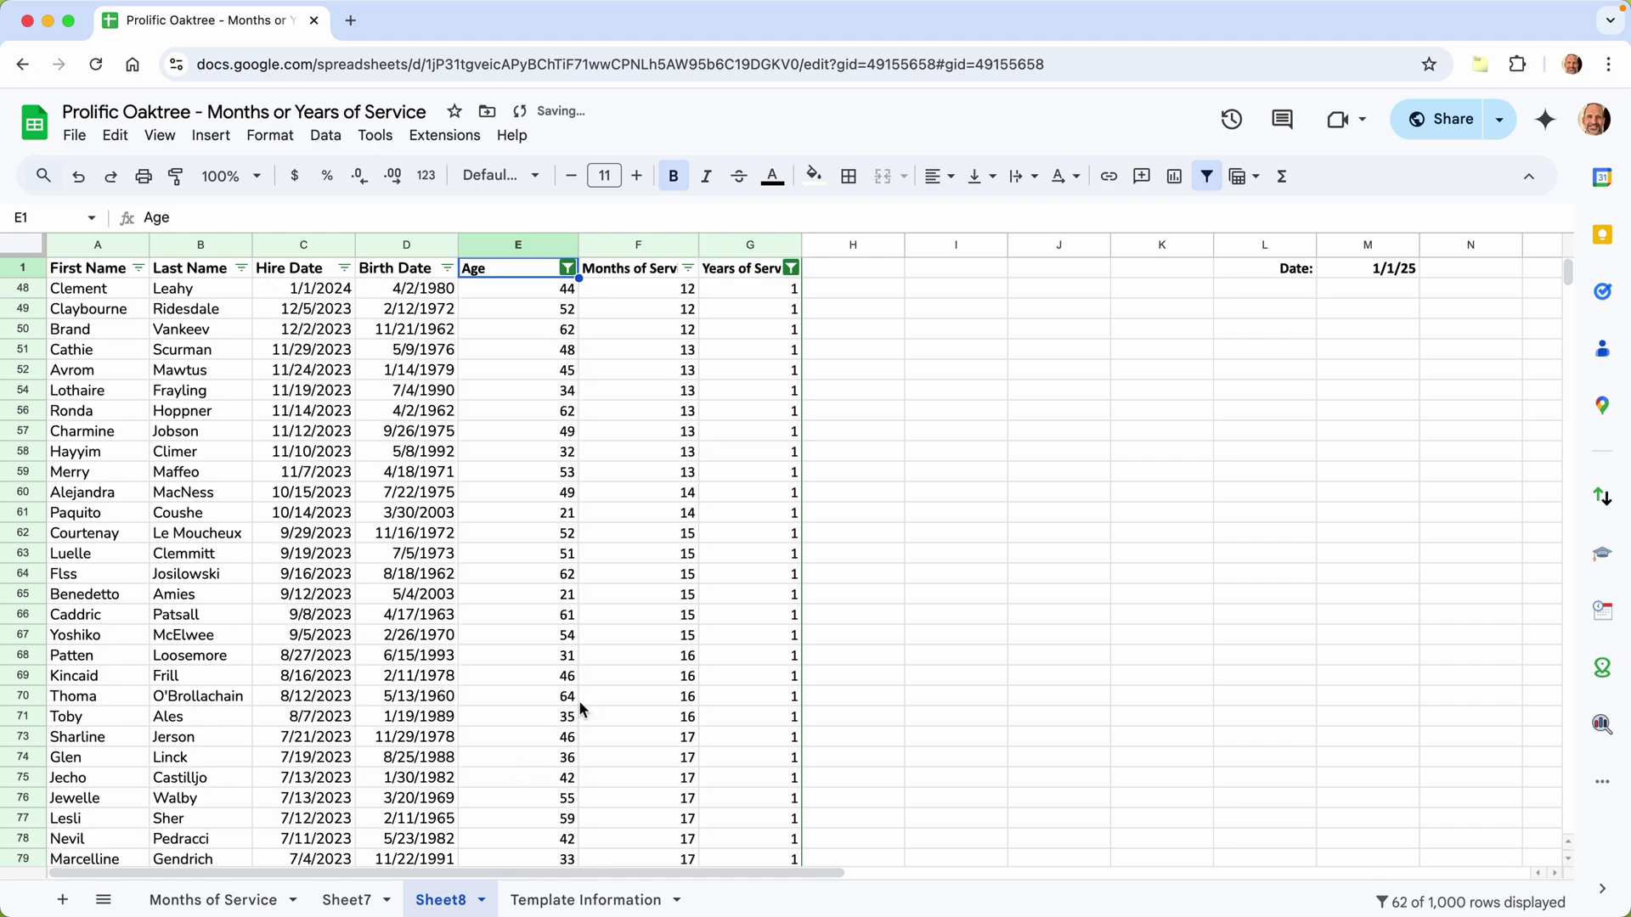
pyautogui.scroll(-10, 579, 705)
pyautogui.scroll(10, 581, 705)
# - Check the age value in row 54 and reopen the Age column filter
pyautogui.click(574, 394)
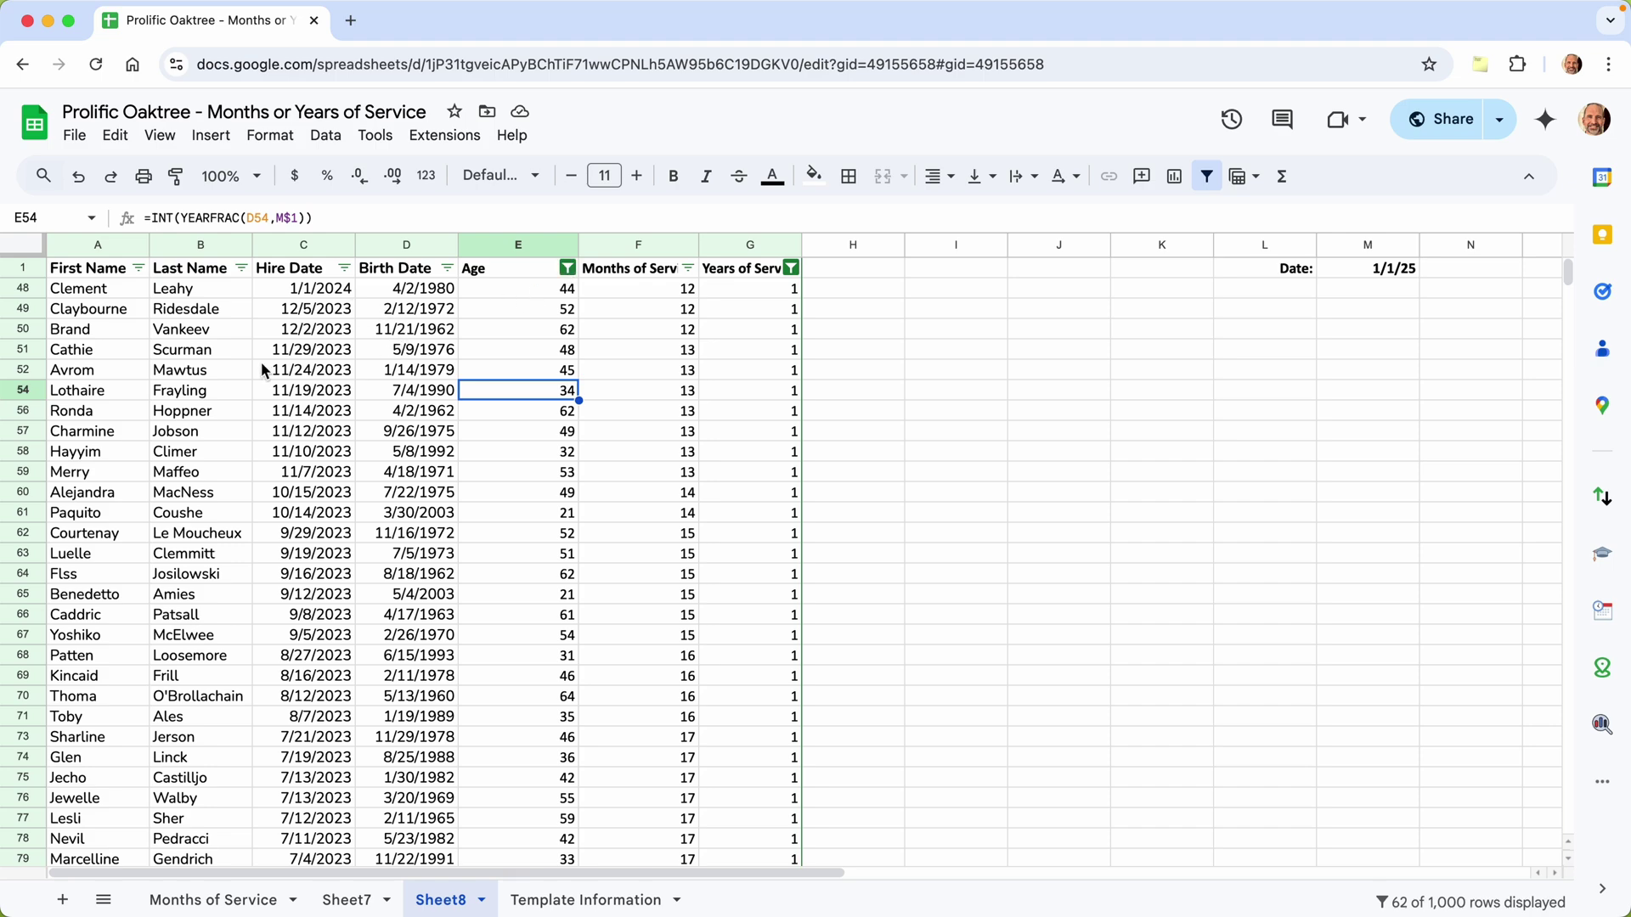
pyautogui.click(568, 268)
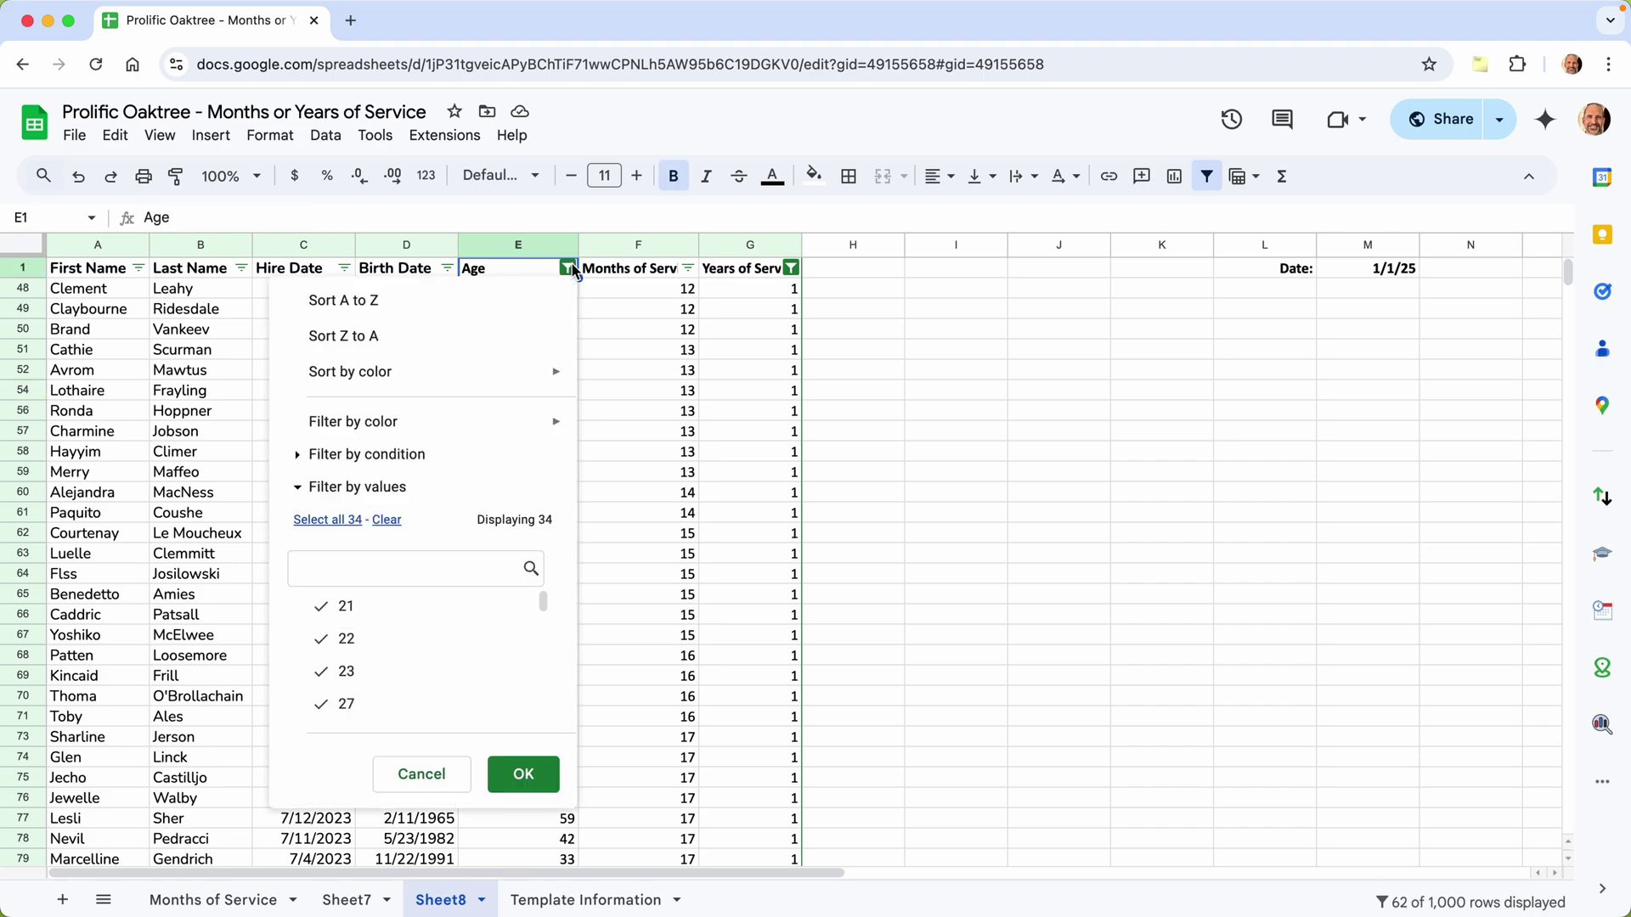
# - Close the Age filter unchanged, remove the table filter, and select I4
pyautogui.click(387, 520)
pyautogui.click(422, 773)
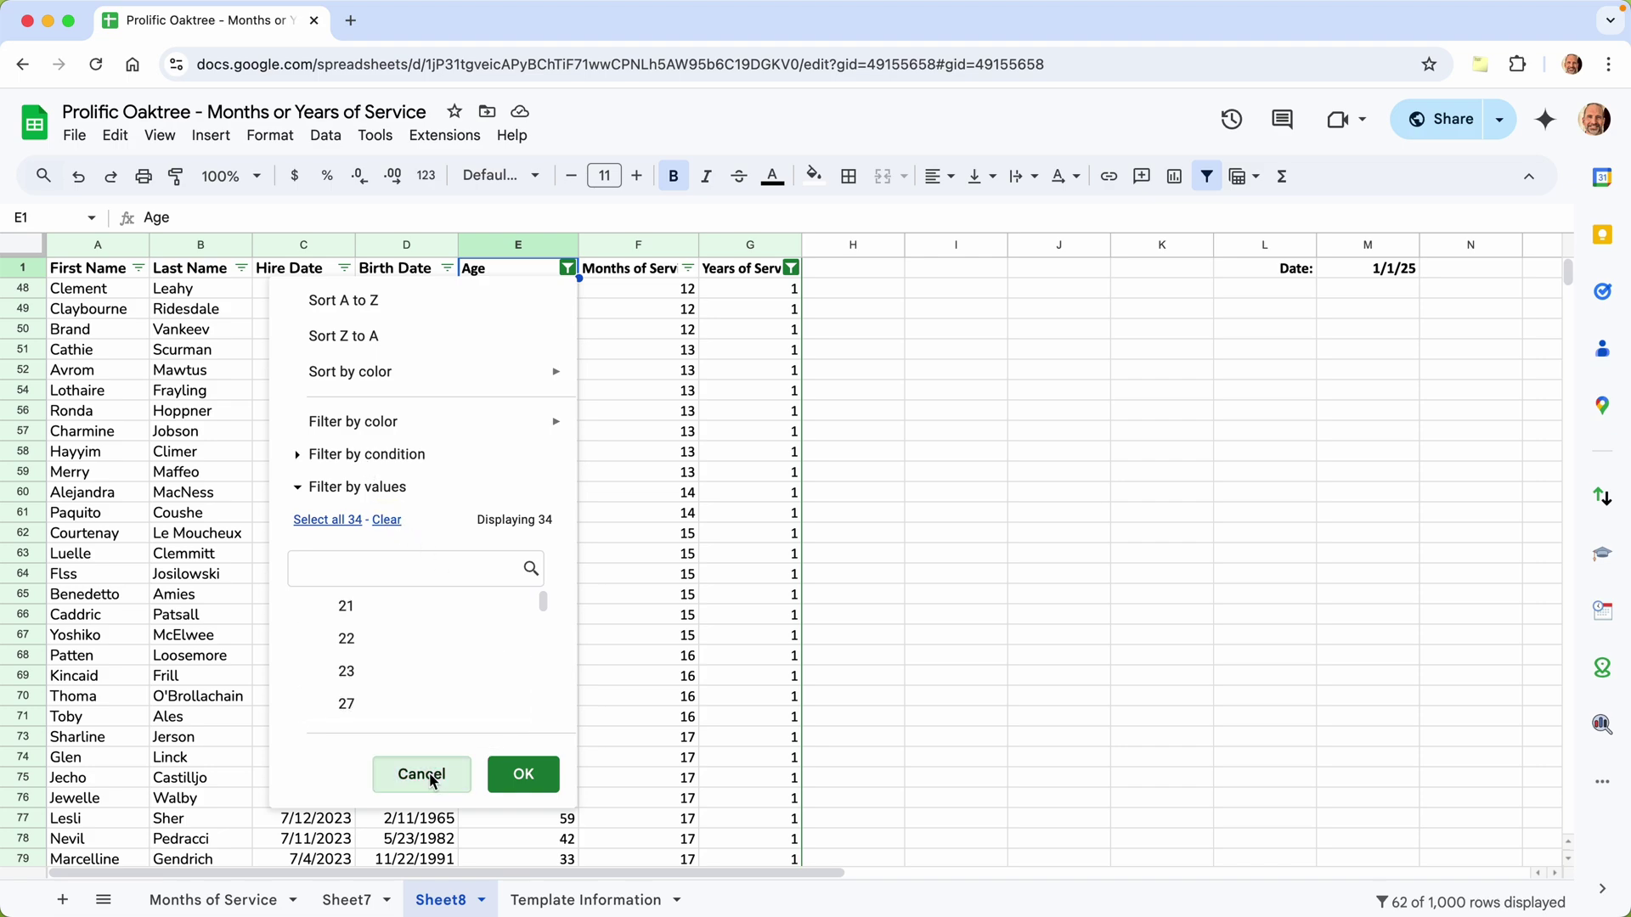
pyautogui.click(1207, 177)
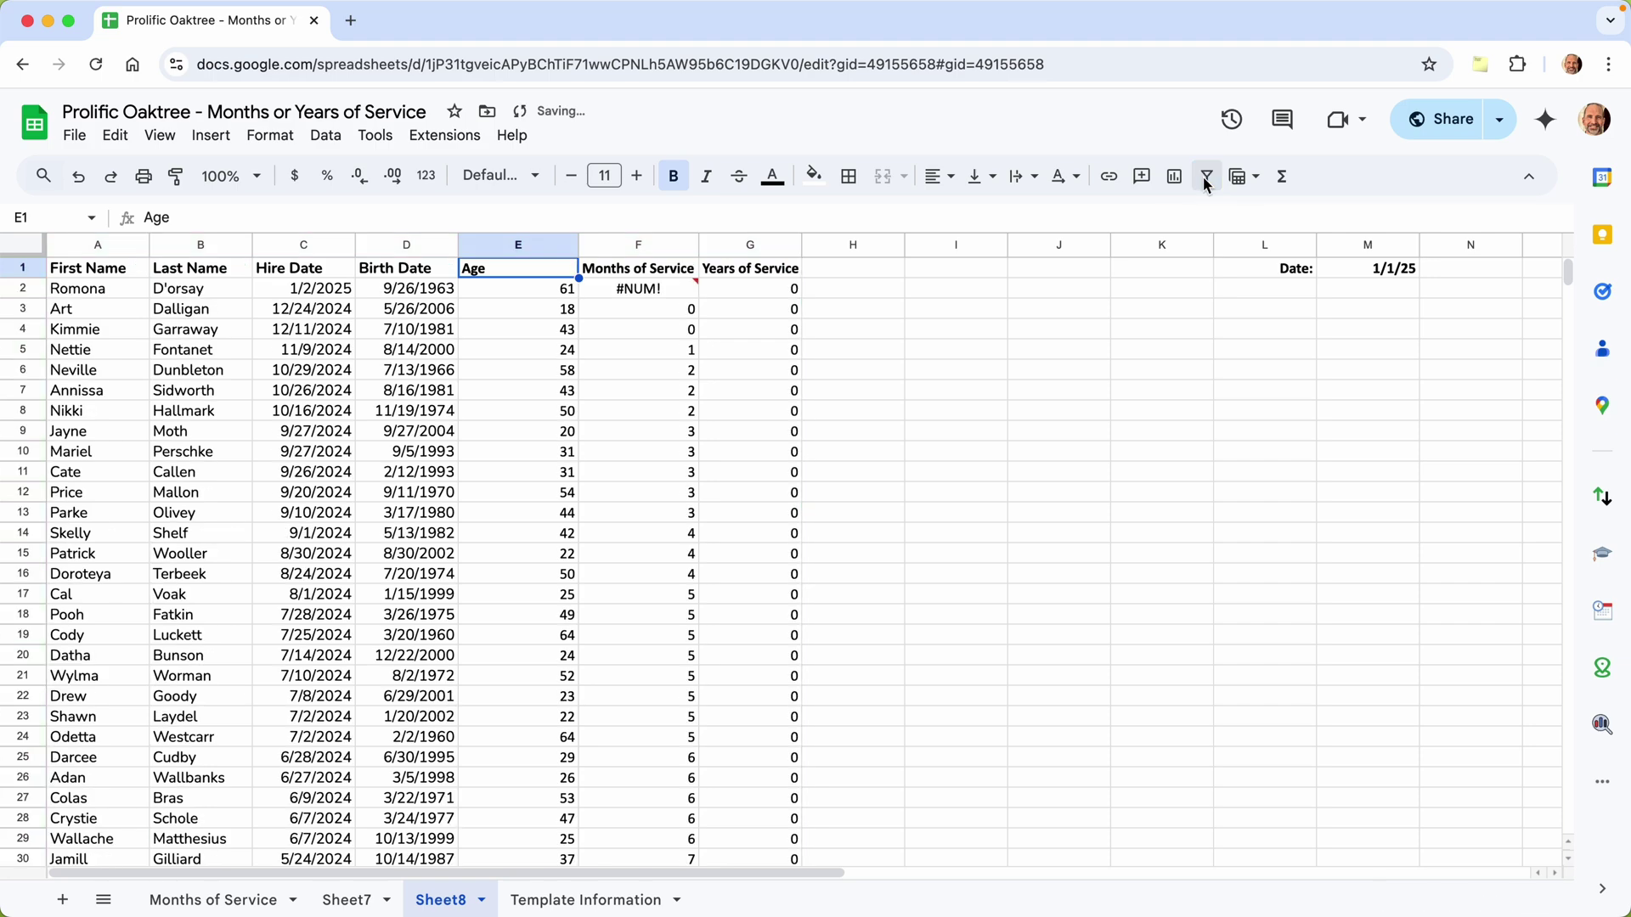
pyautogui.click(936, 329)
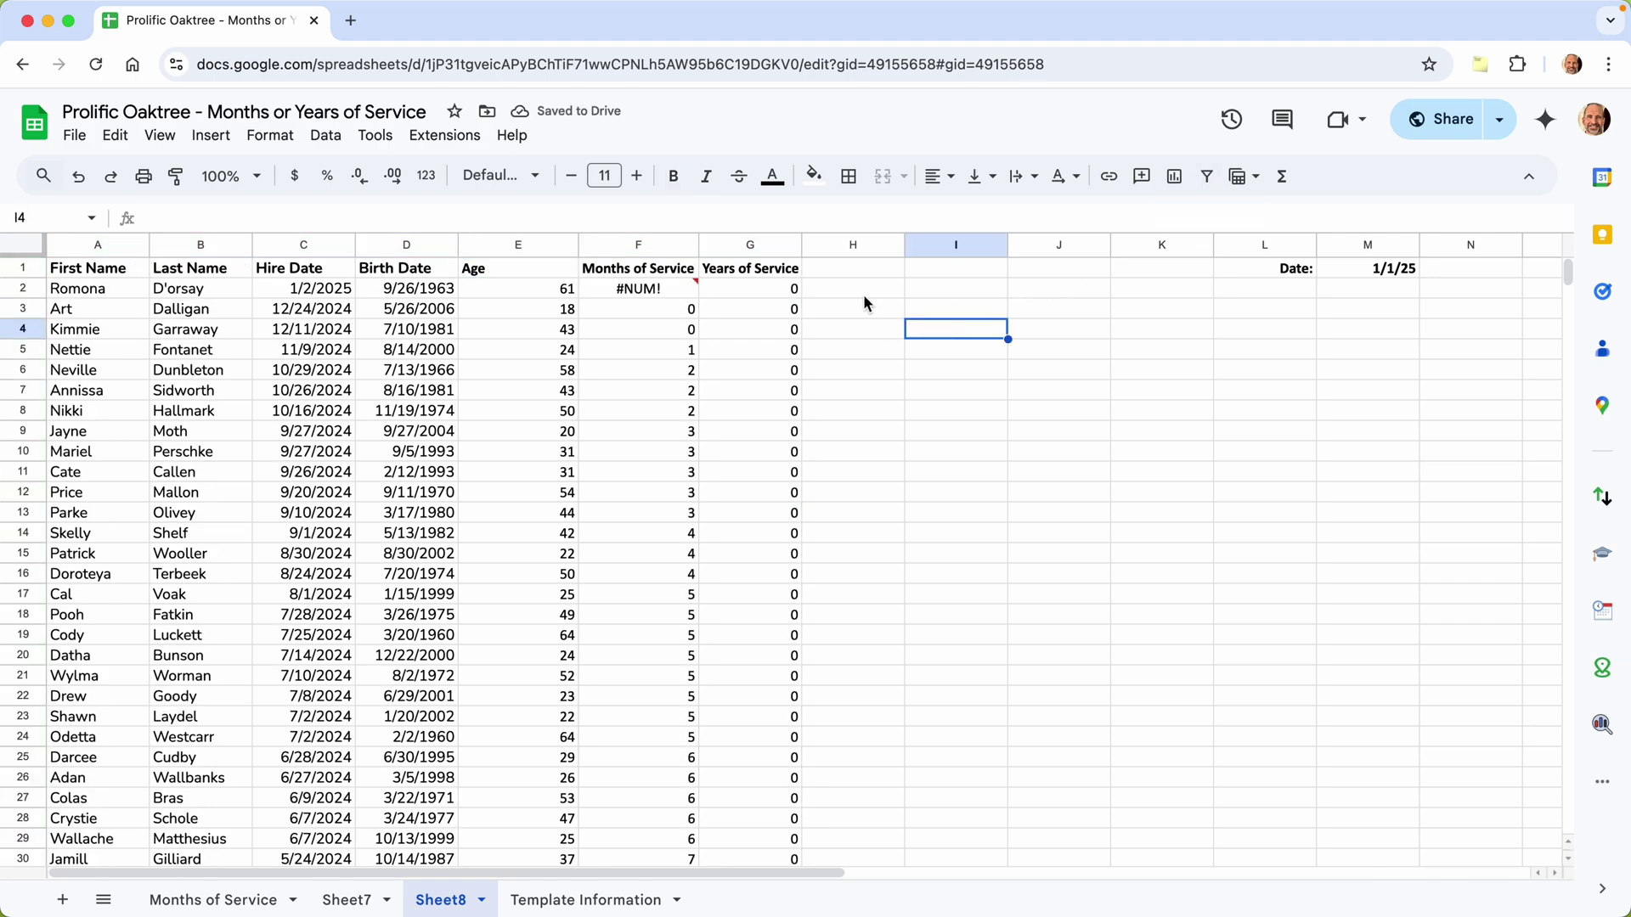
# - Copy the 3-months FILTER formula from Sheet7's cell I51
pyautogui.click(362, 902)
pyautogui.scroll(-10, 933, 684)
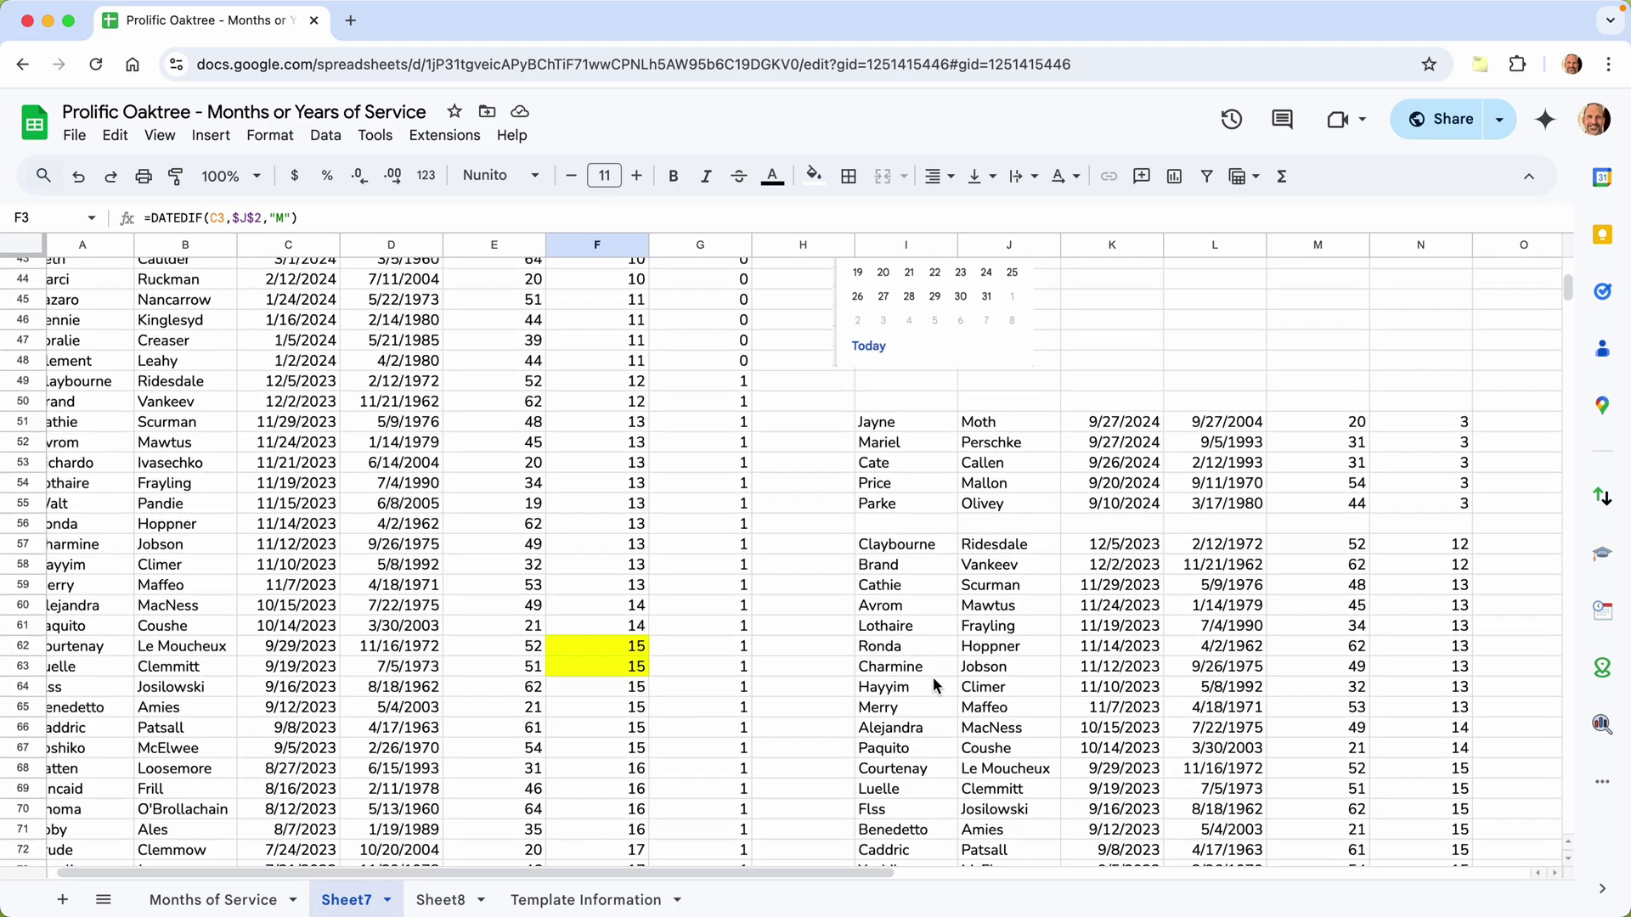
pyautogui.scroll(-1, 932, 676)
pyautogui.click(933, 377)
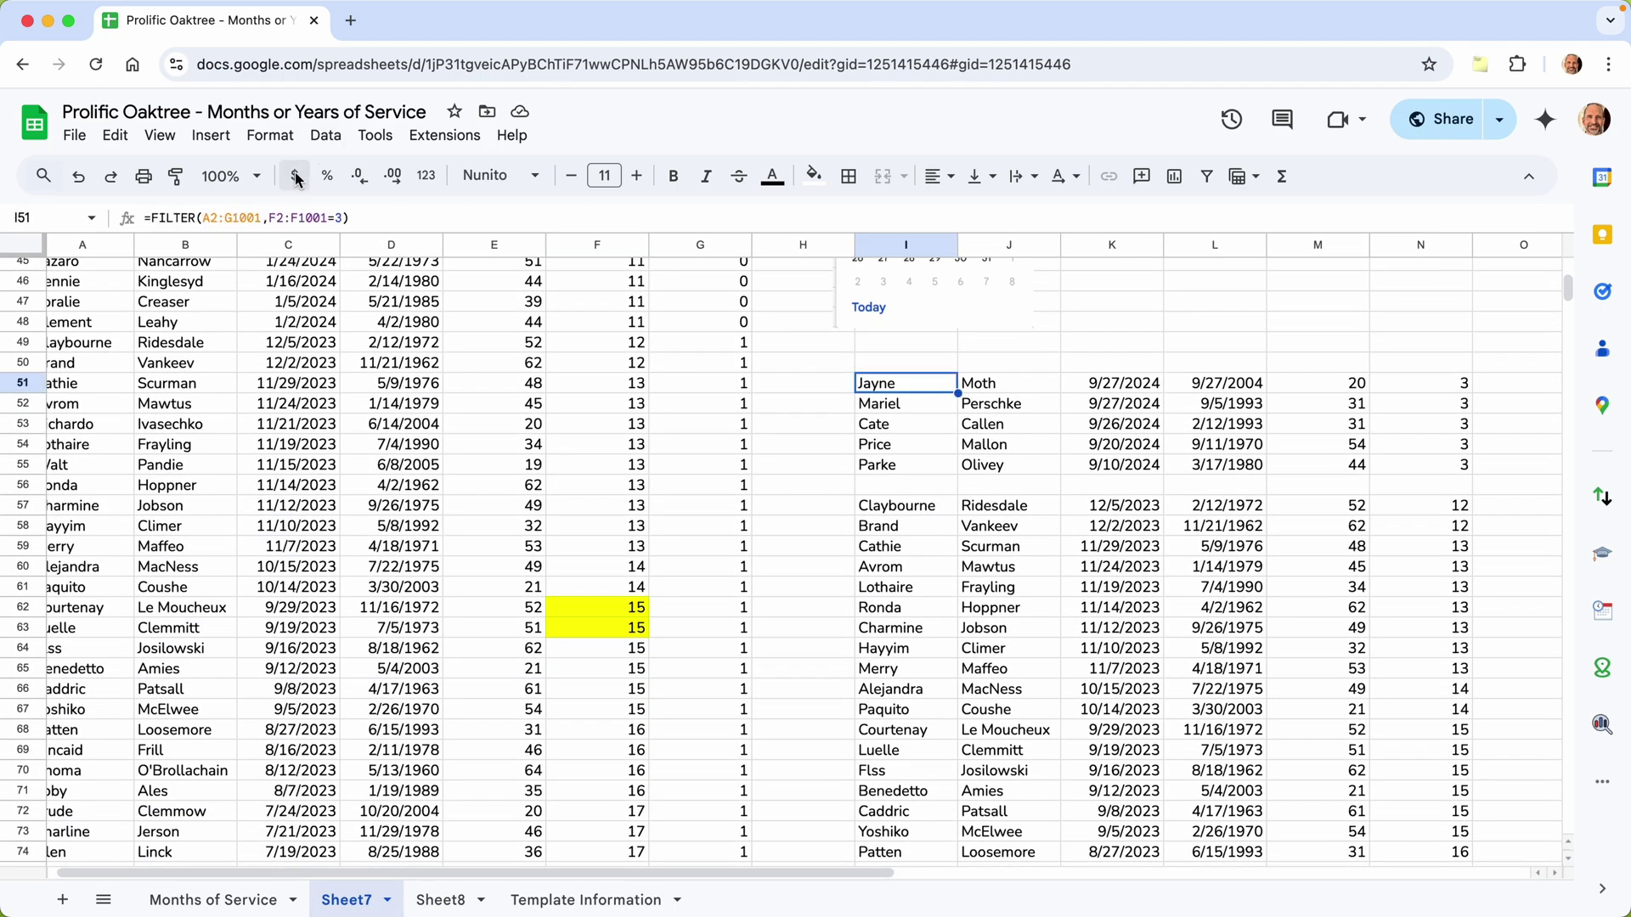
pyautogui.click(298, 217)
pyautogui.hotkey('ctrl', 'a')
pyautogui.hotkey('ctrl', 'c')
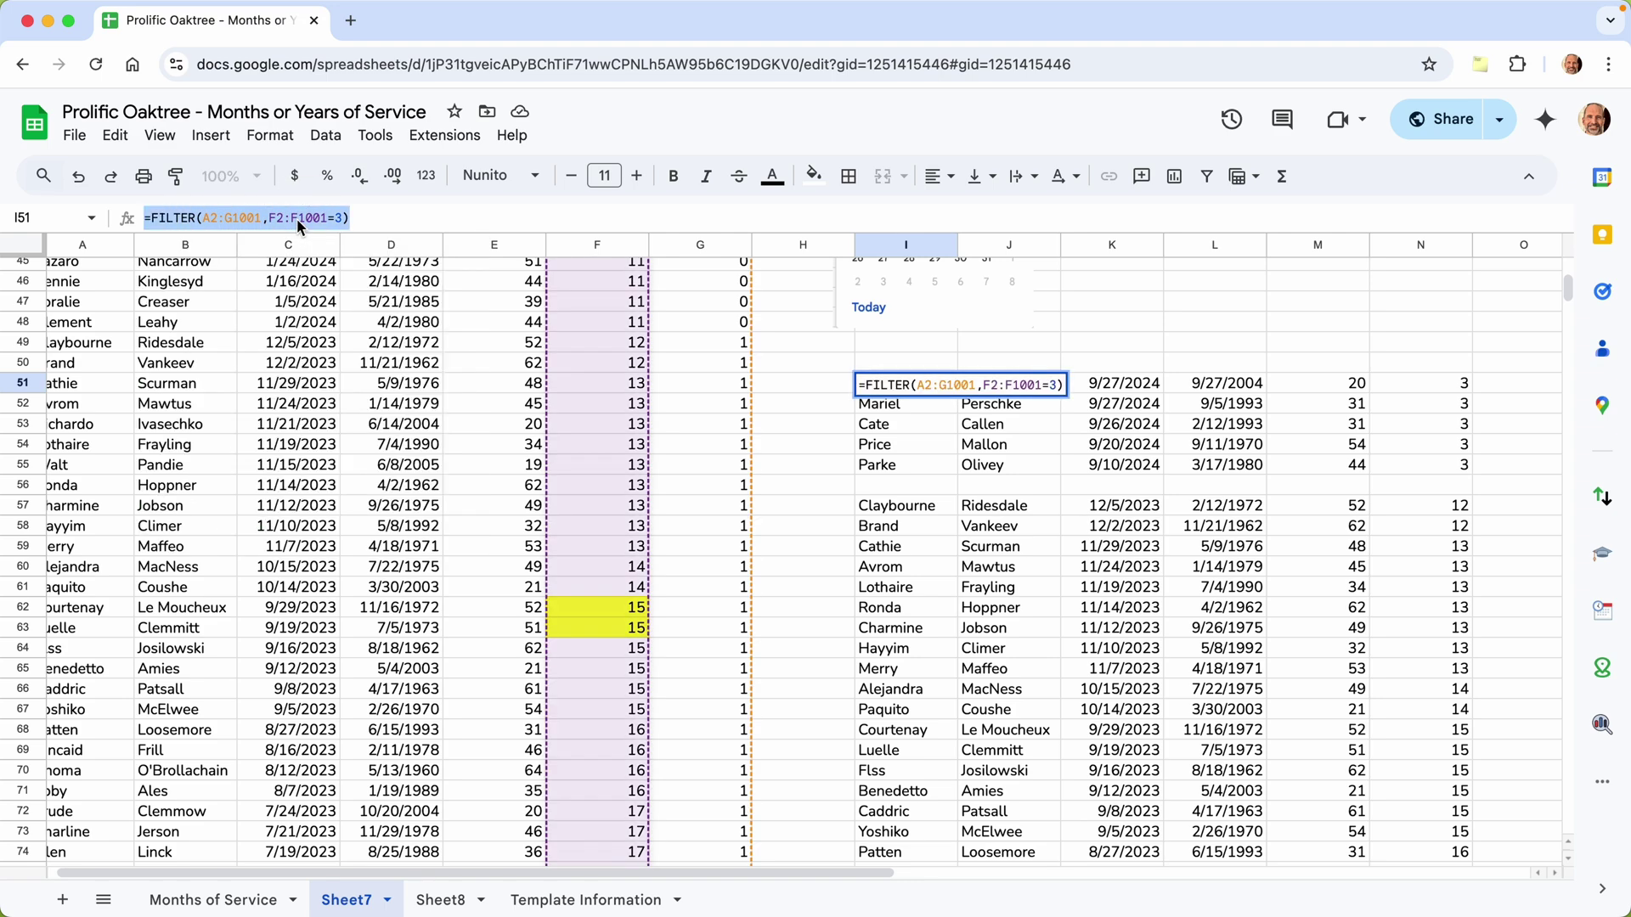
pyautogui.press('Escape')
# - Paste and adjust =FILTER(A2:G1001,F2:F1001=3) in Sheet8's cell I4
pyautogui.click(443, 900)
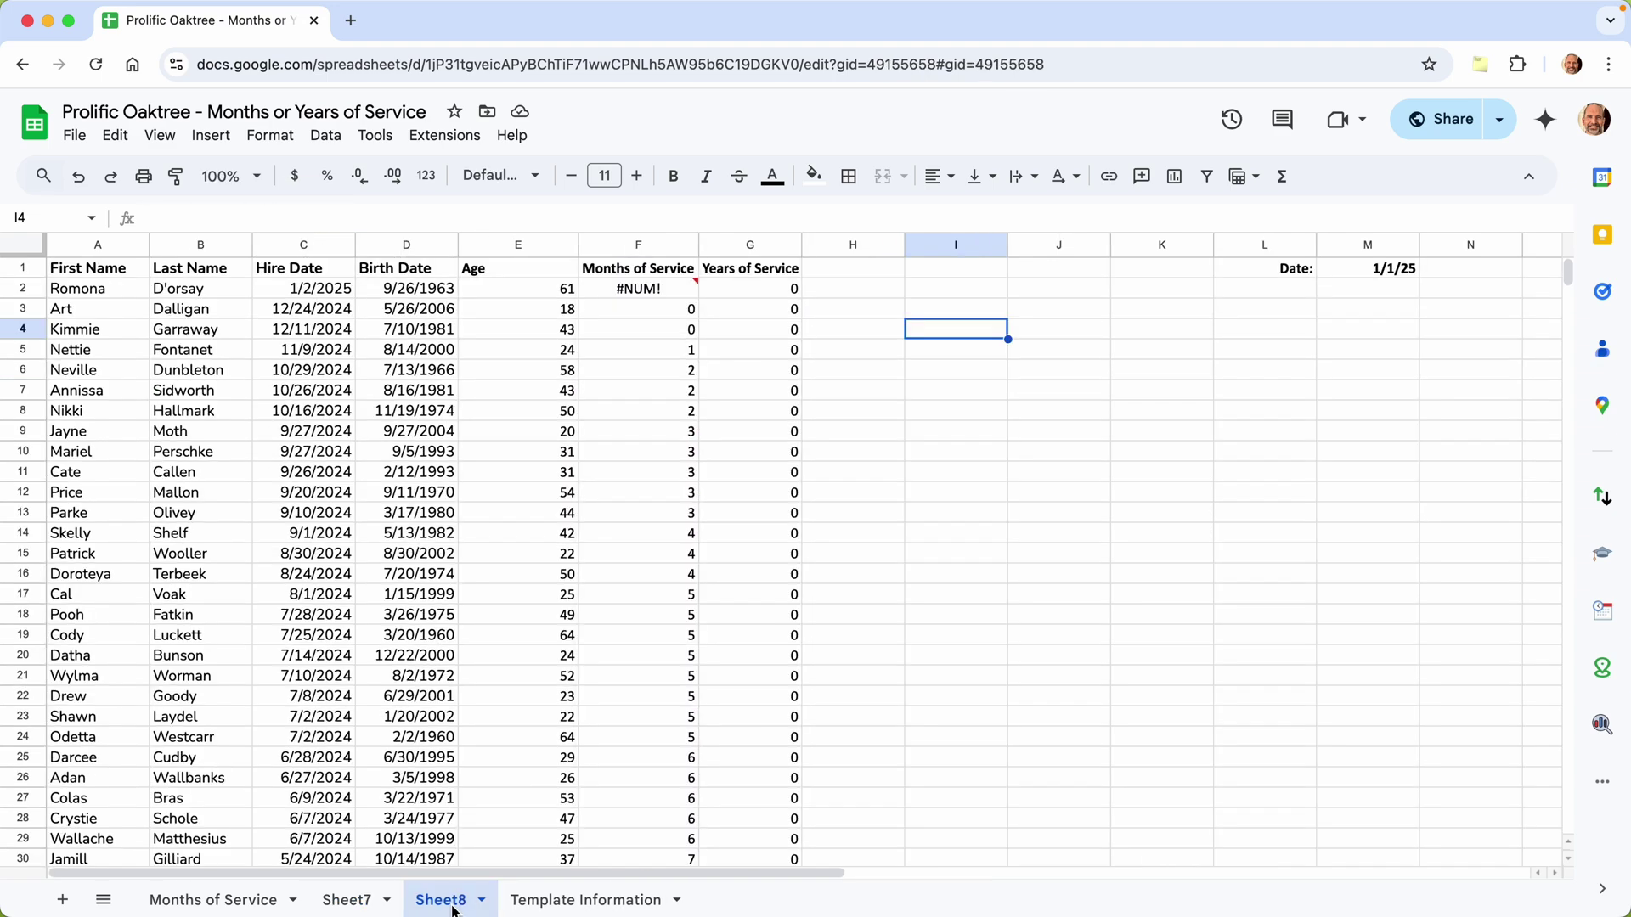
pyautogui.hotkey('ctrl', 'v')
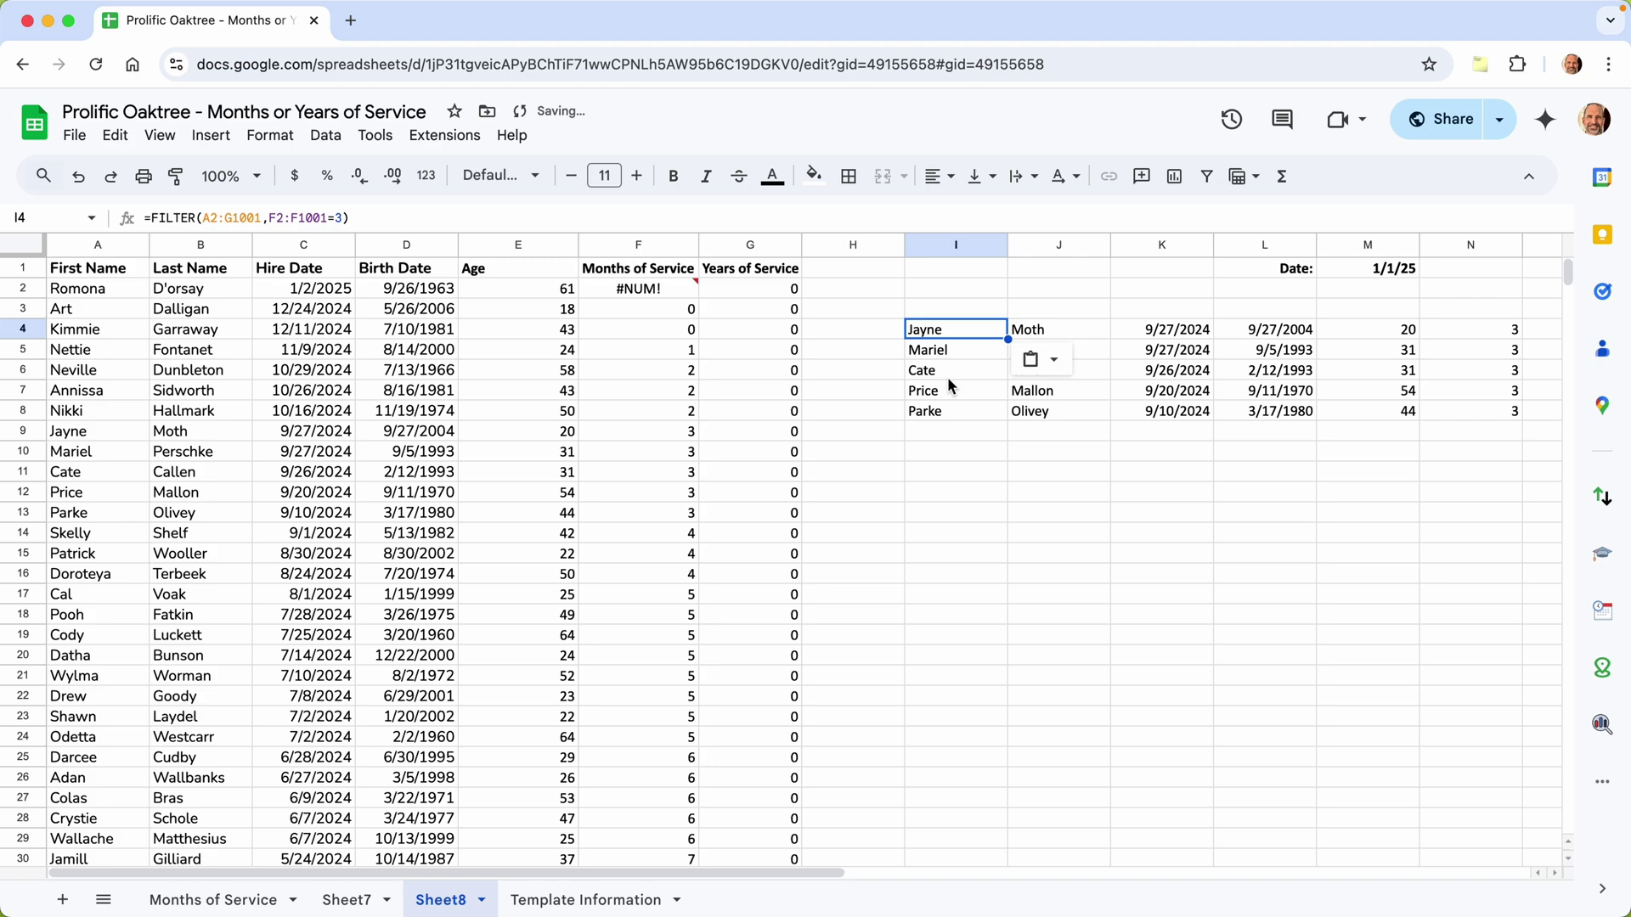
pyautogui.doubleClick(958, 325)
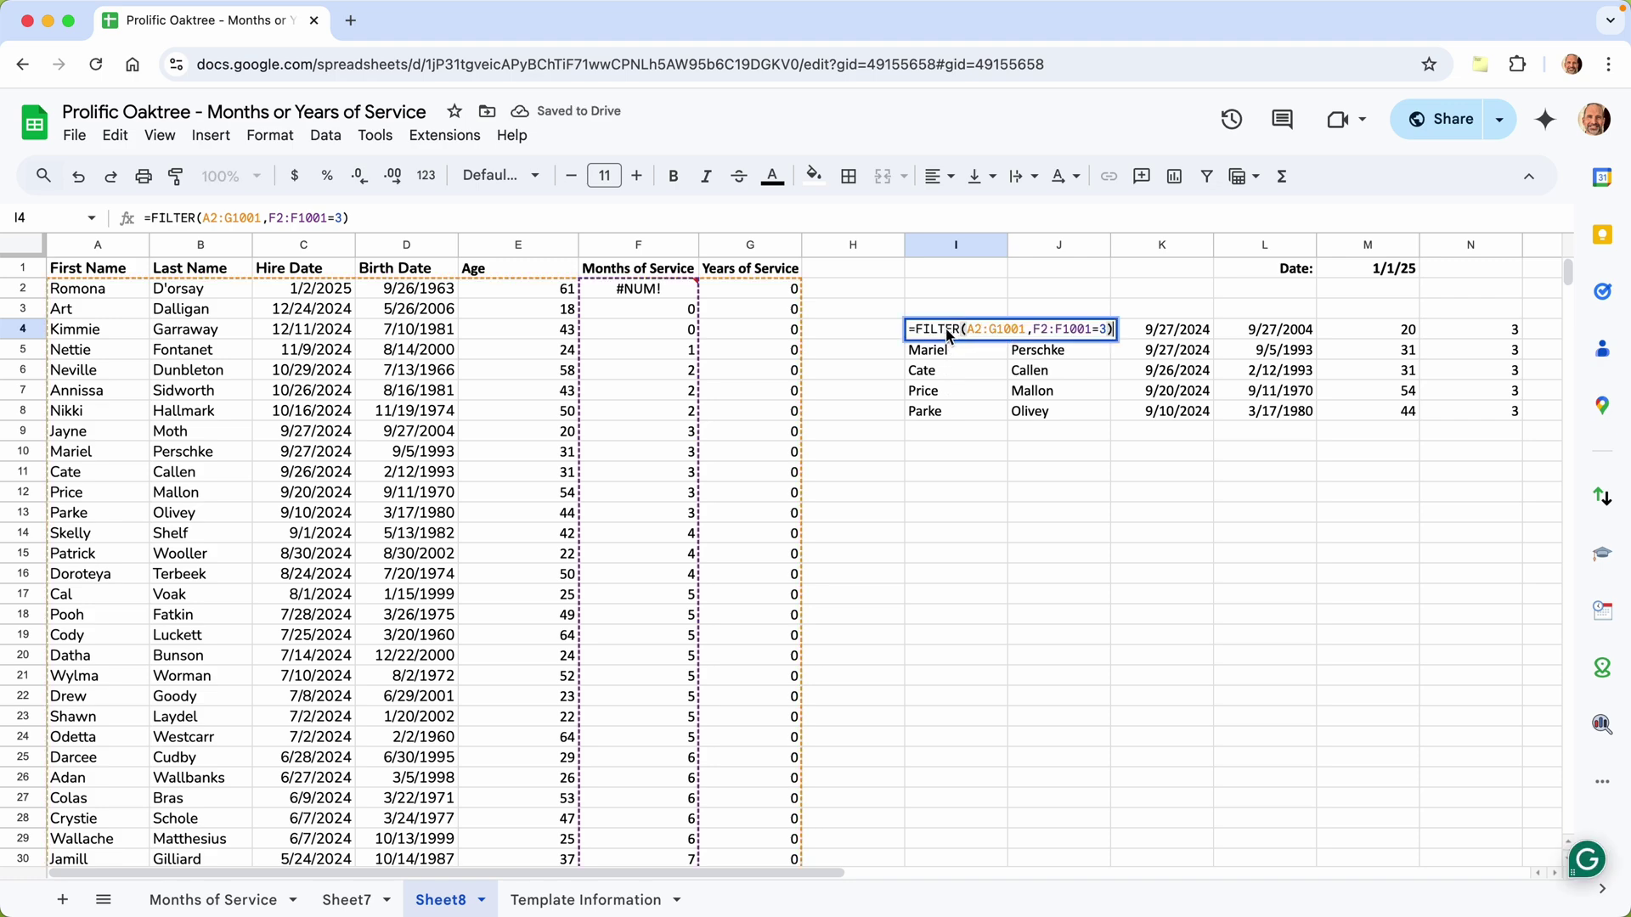
pyautogui.click(946, 331)
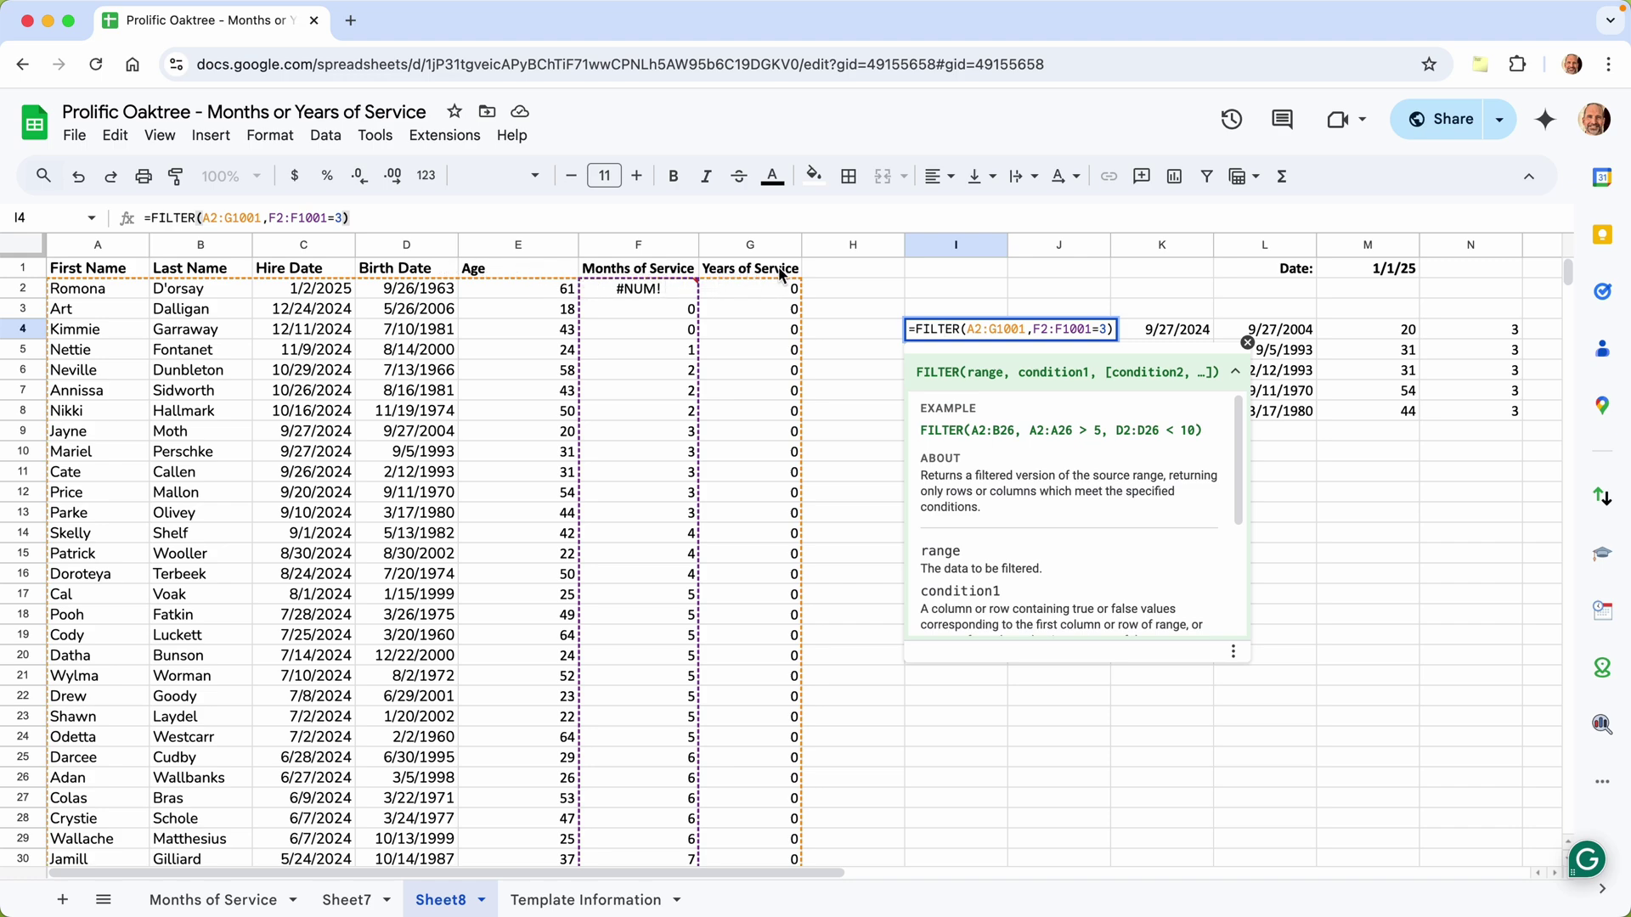
pyautogui.click(1050, 333)
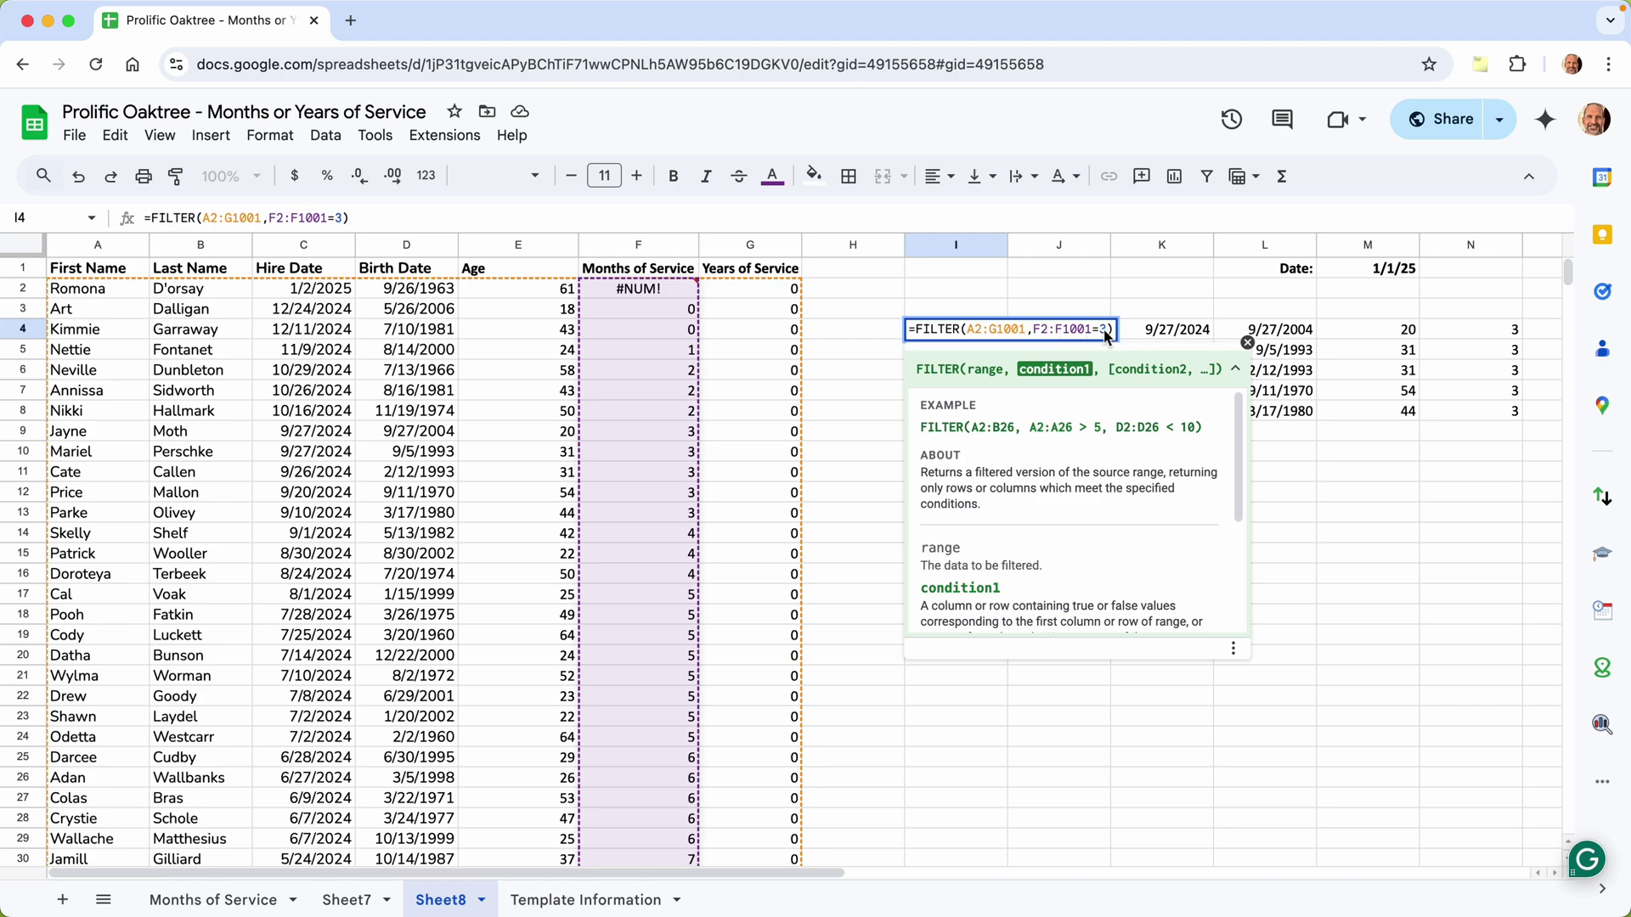
pyautogui.press('Return')
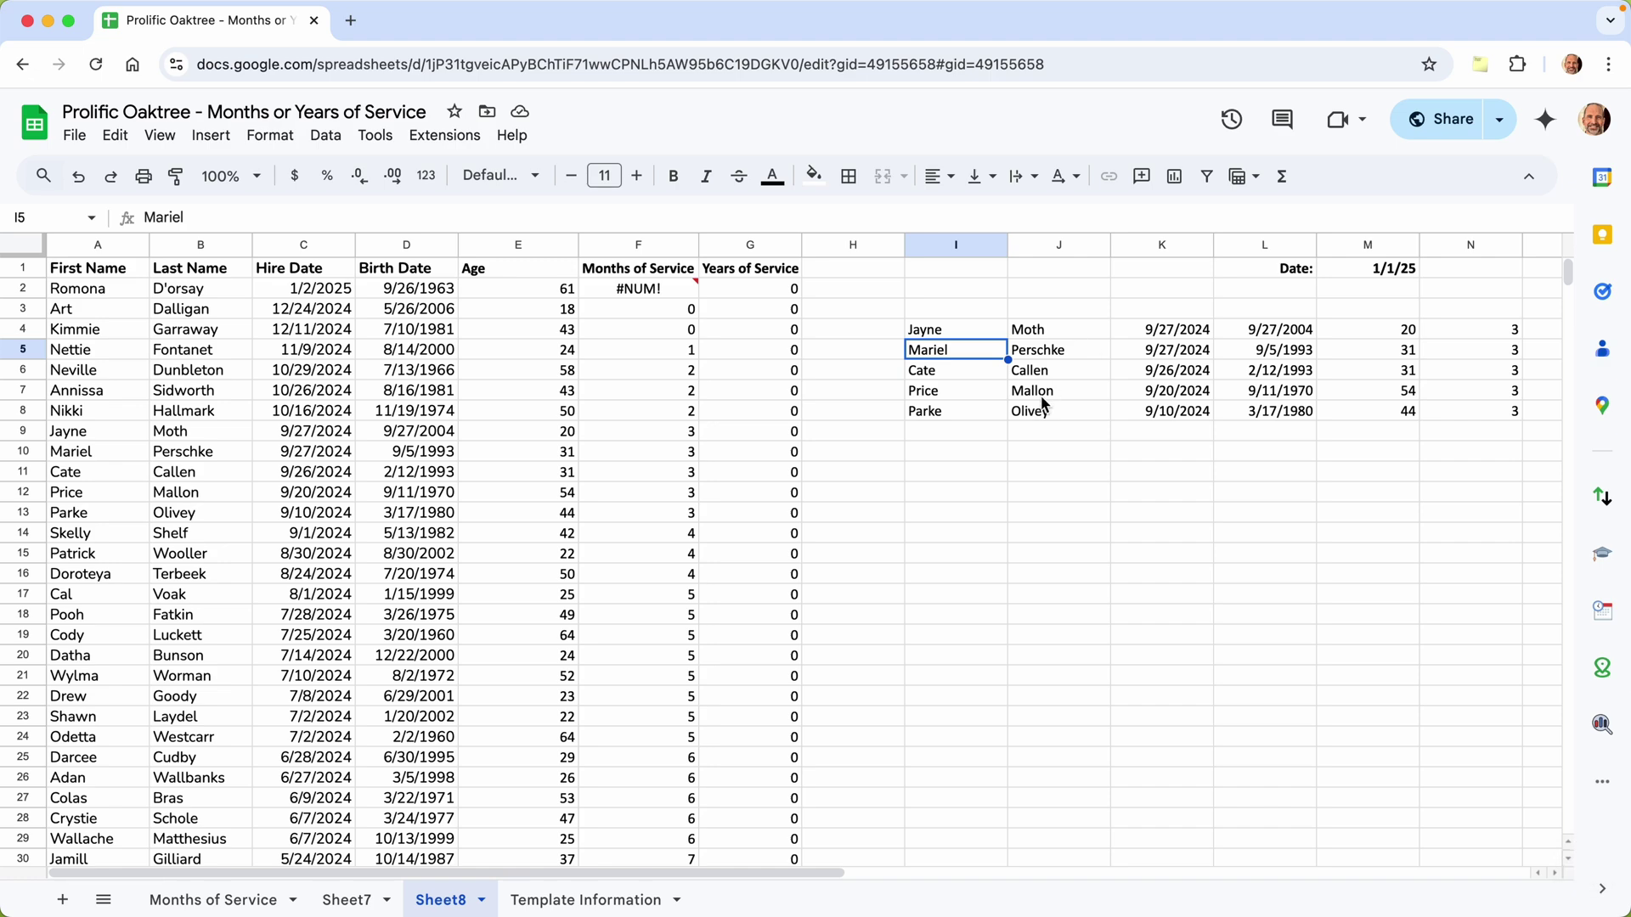
# - Check the names of the five 3-month employees in the FILTER results
pyautogui.click(1004, 376)
pyautogui.hscroll(2, 1007, 377)
pyautogui.hscroll(2, 1007, 377)
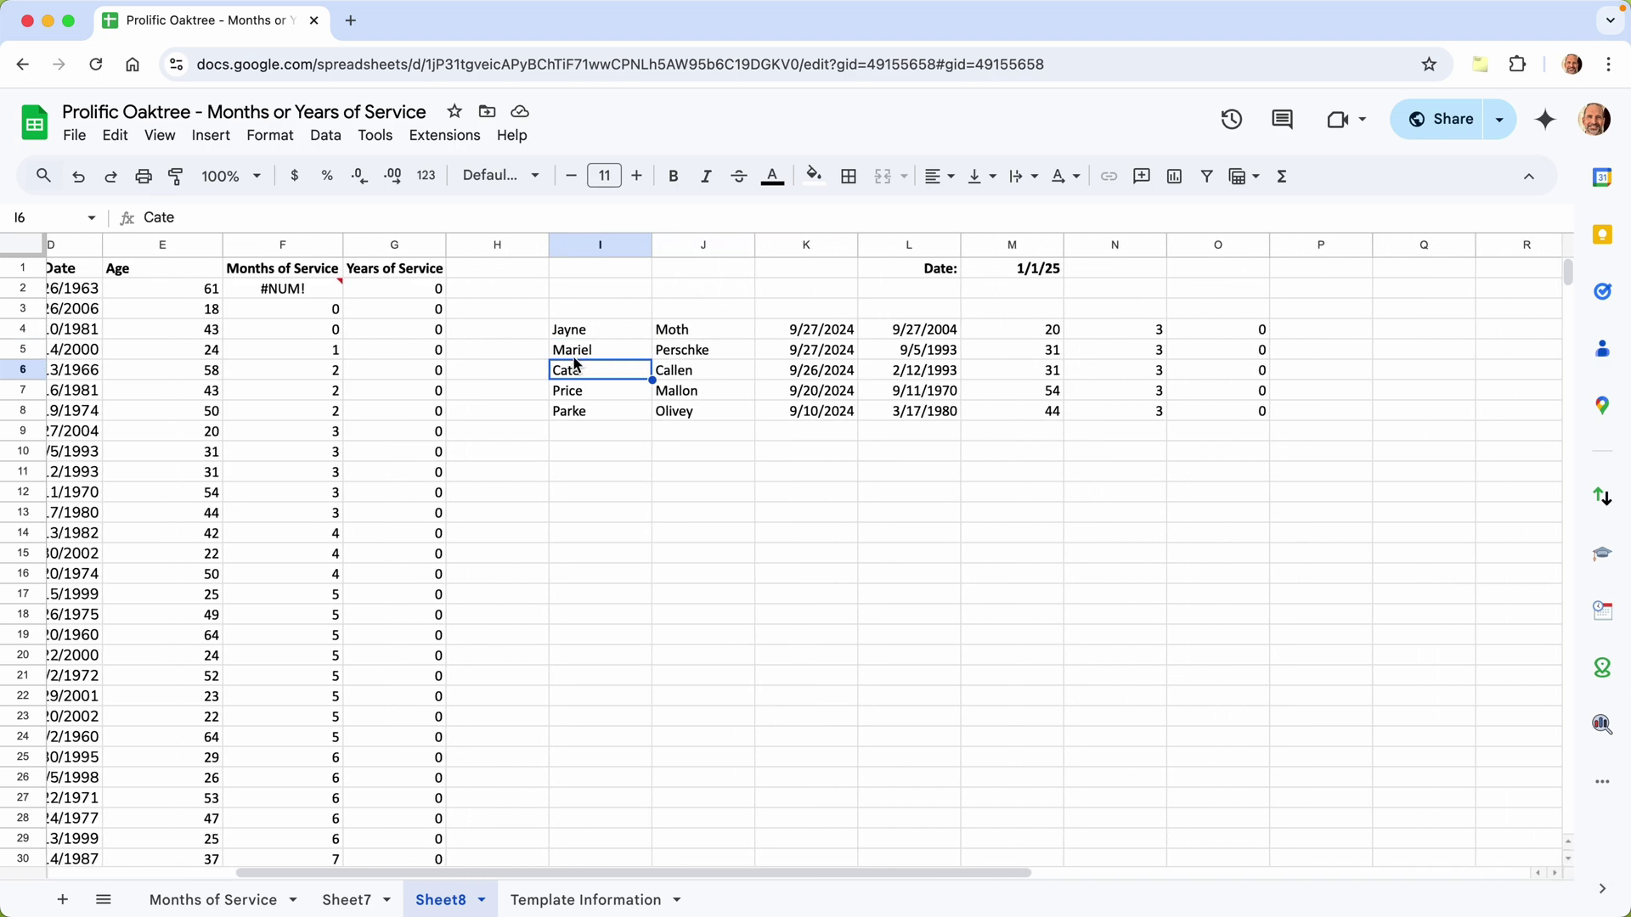
pyautogui.click(607, 323)
pyautogui.moveTo(606, 322); pyautogui.dragTo(723, 415)
pyautogui.click(710, 331)
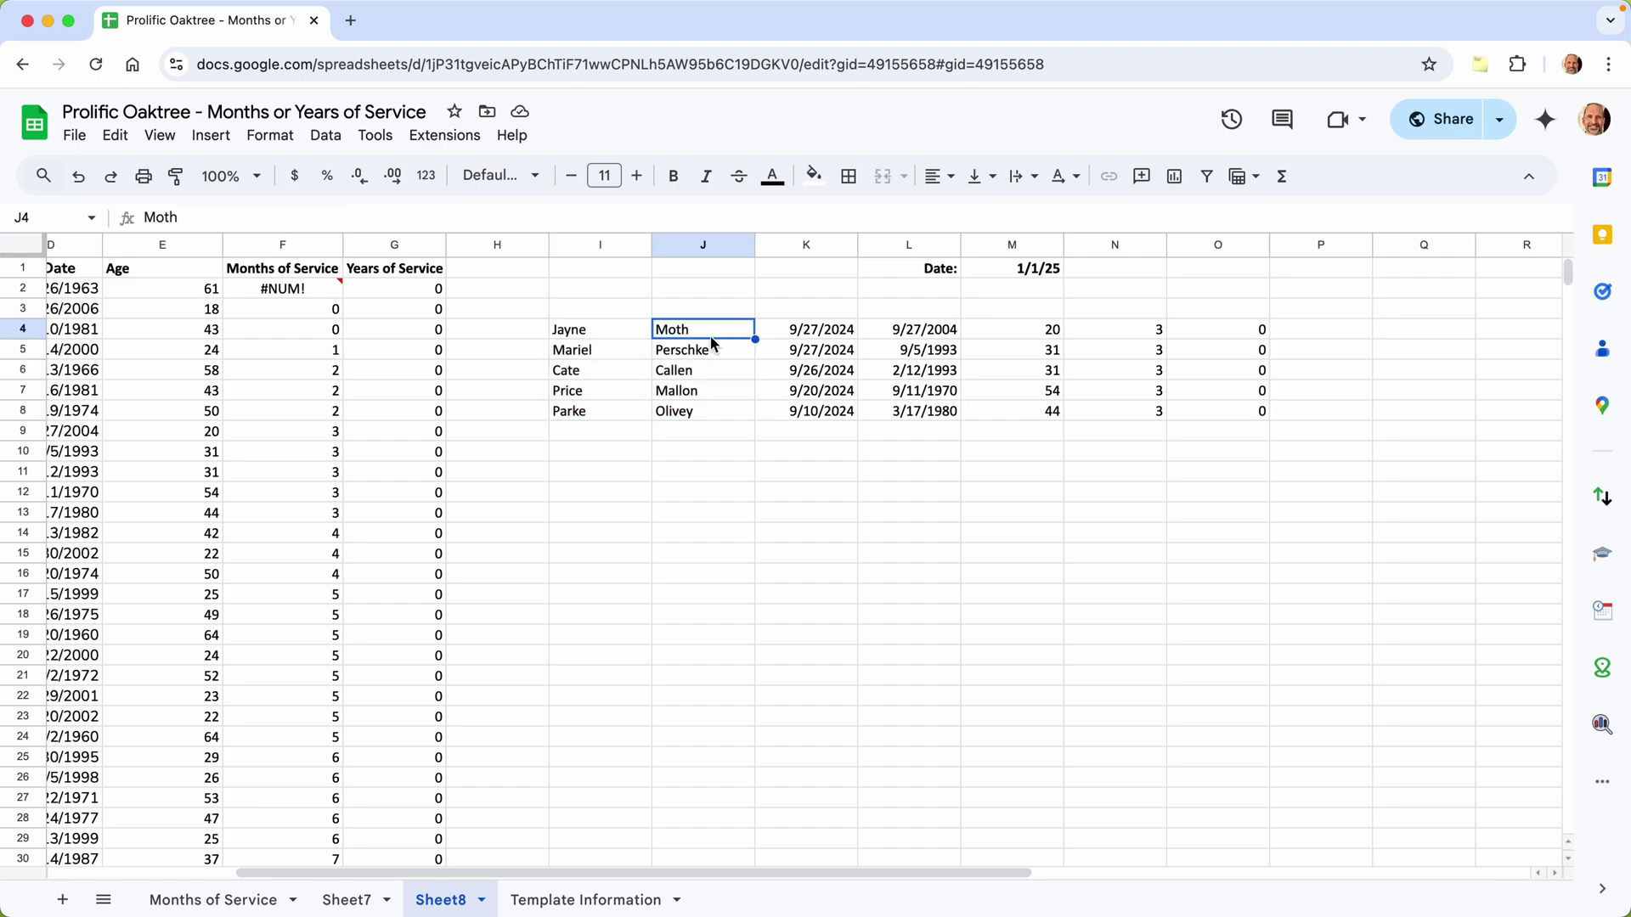
pyautogui.click(710, 350)
pyautogui.click(716, 373)
pyautogui.click(716, 392)
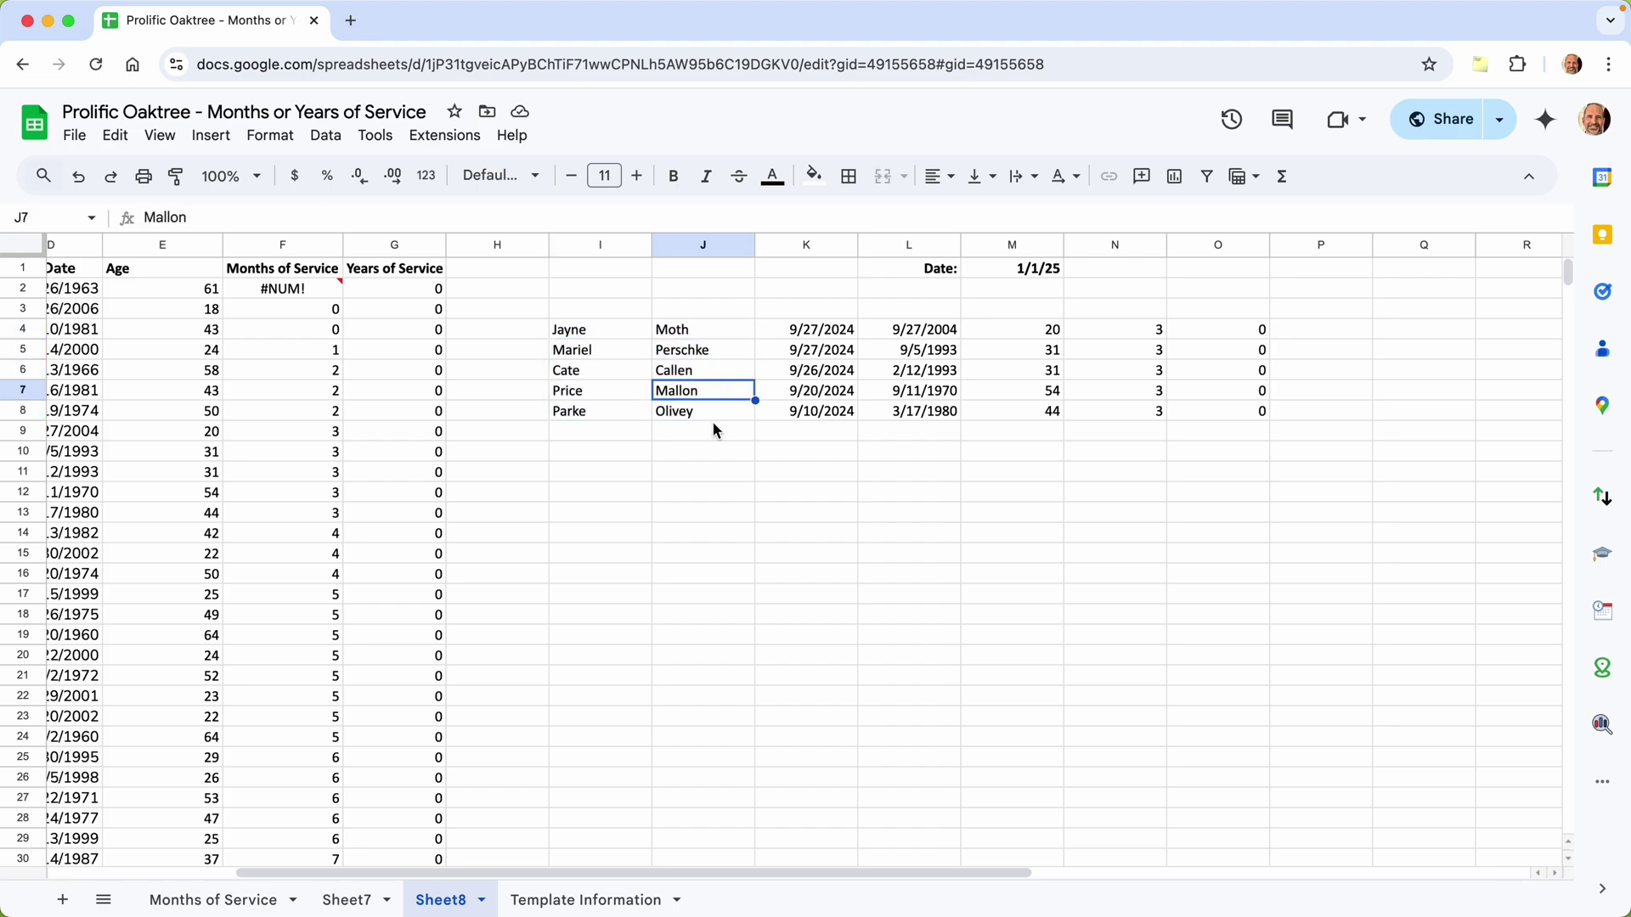
pyautogui.click(713, 422)
pyautogui.click(621, 420)
pyautogui.click(623, 398)
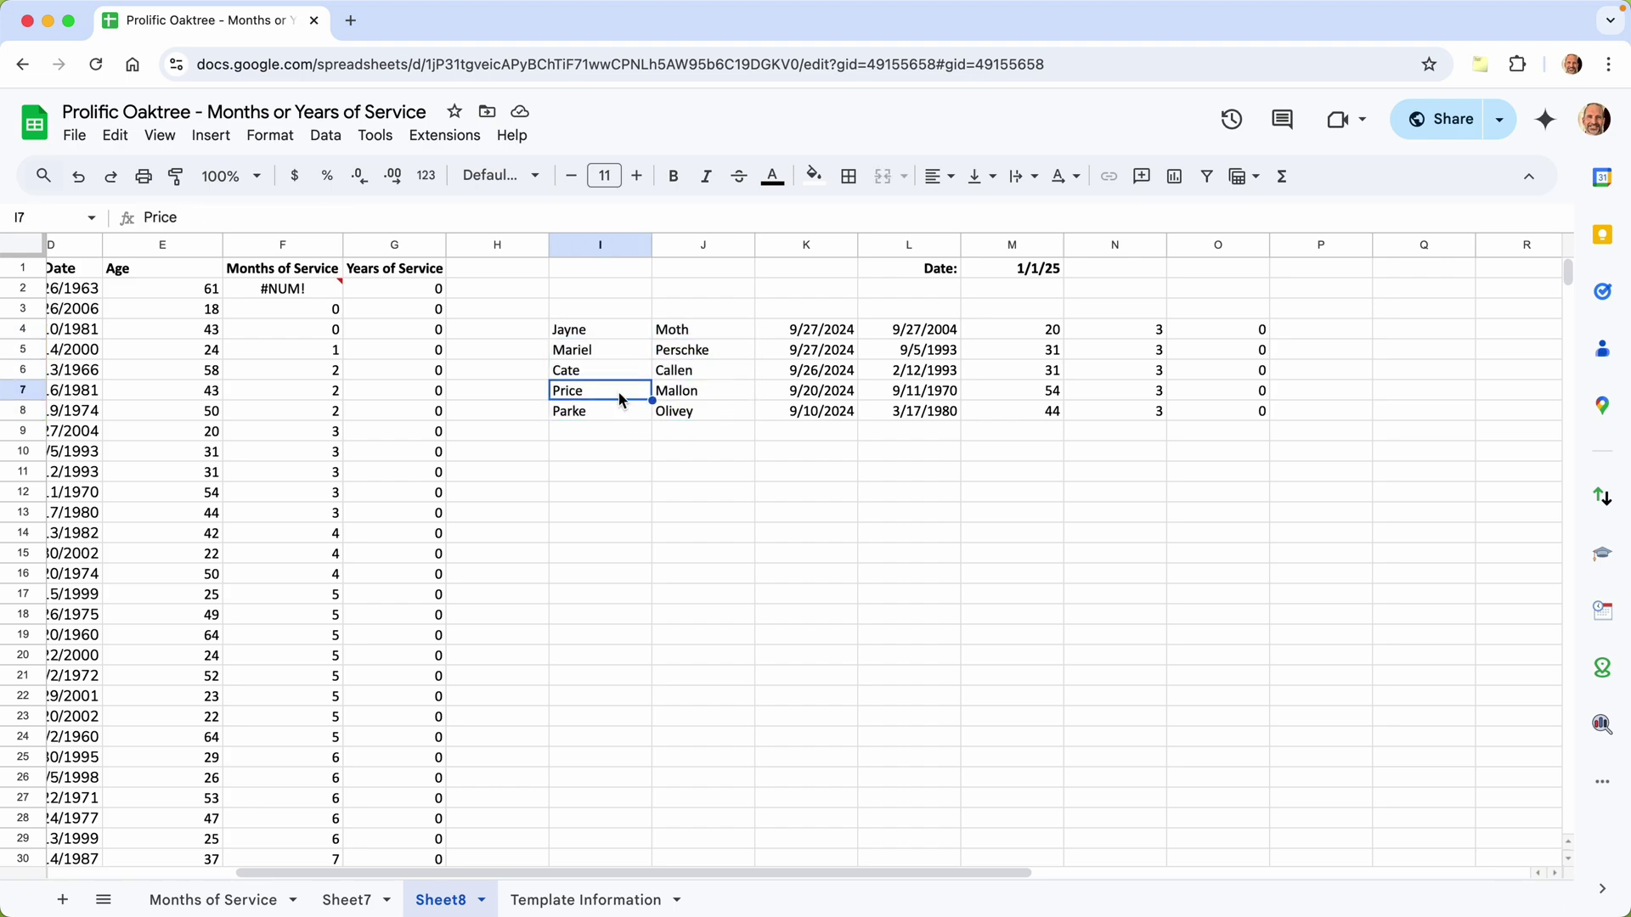
pyautogui.click(620, 370)
pyautogui.click(623, 351)
pyautogui.click(628, 332)
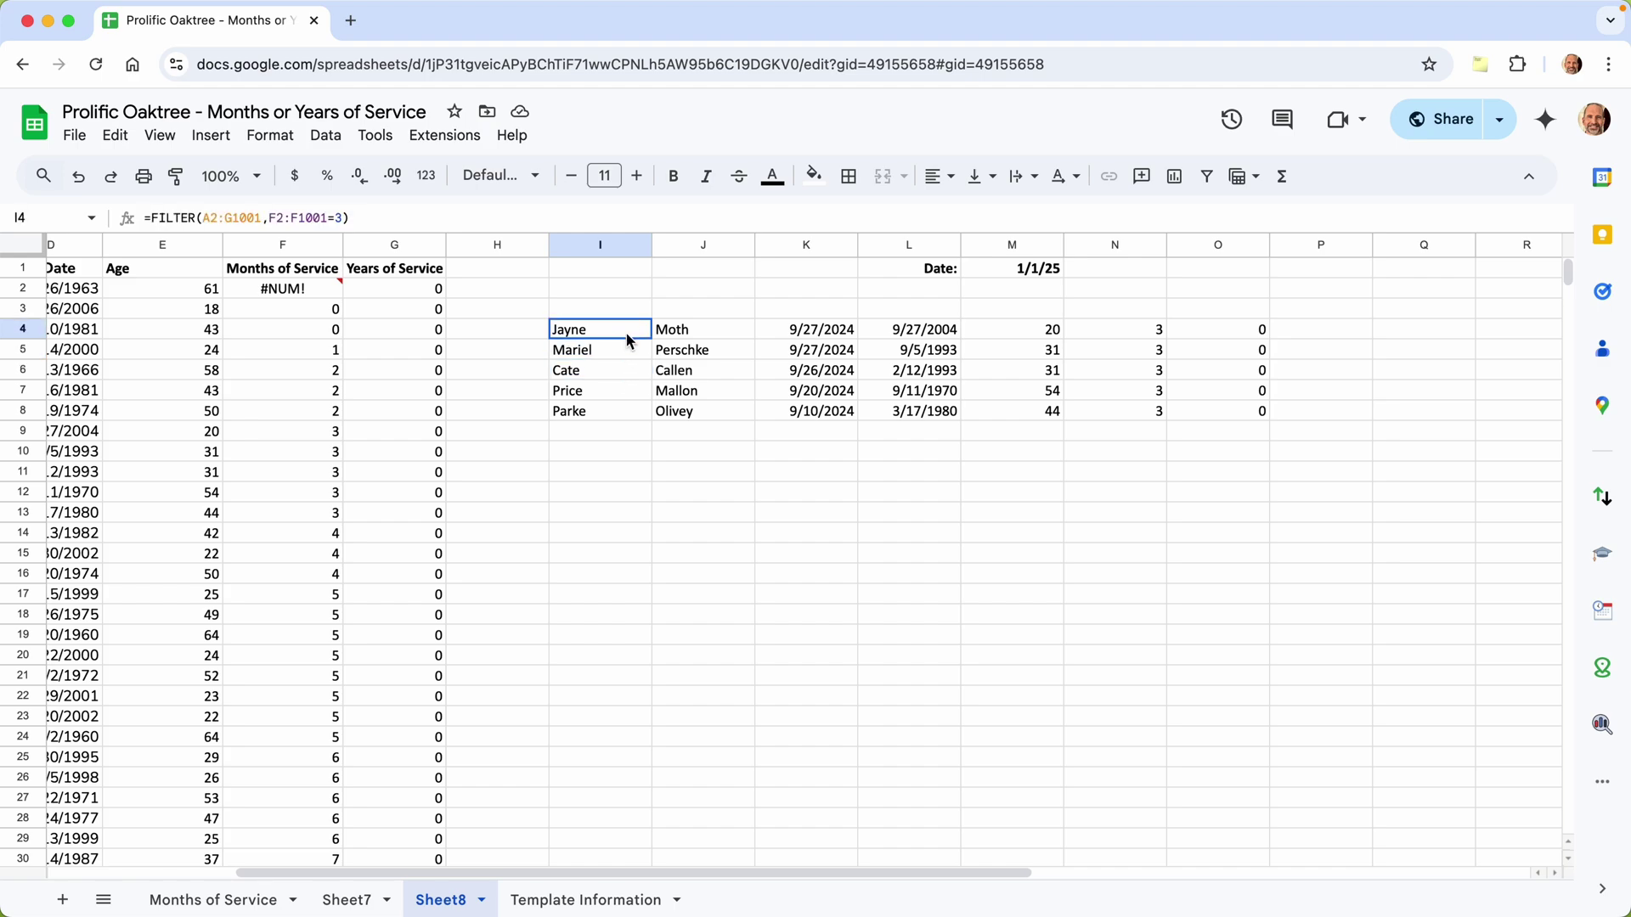
pyautogui.click(611, 447)
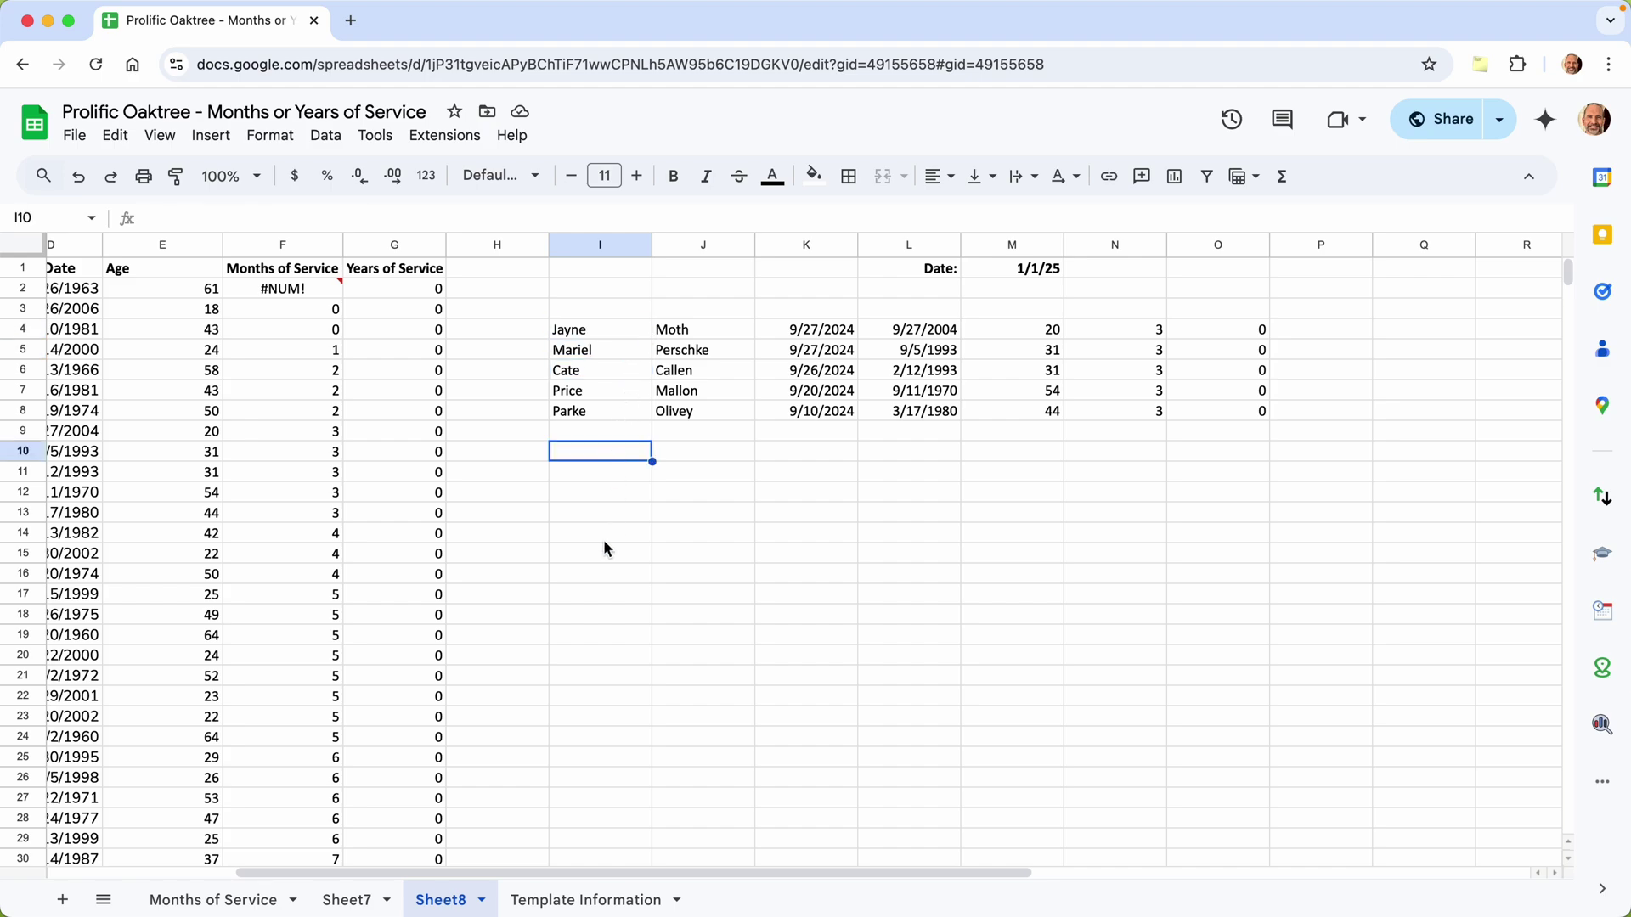
# - Copy Sheet7's one-year, over-20 FILTER formula from I57 into Sheet8's I10
pyautogui.click(350, 900)
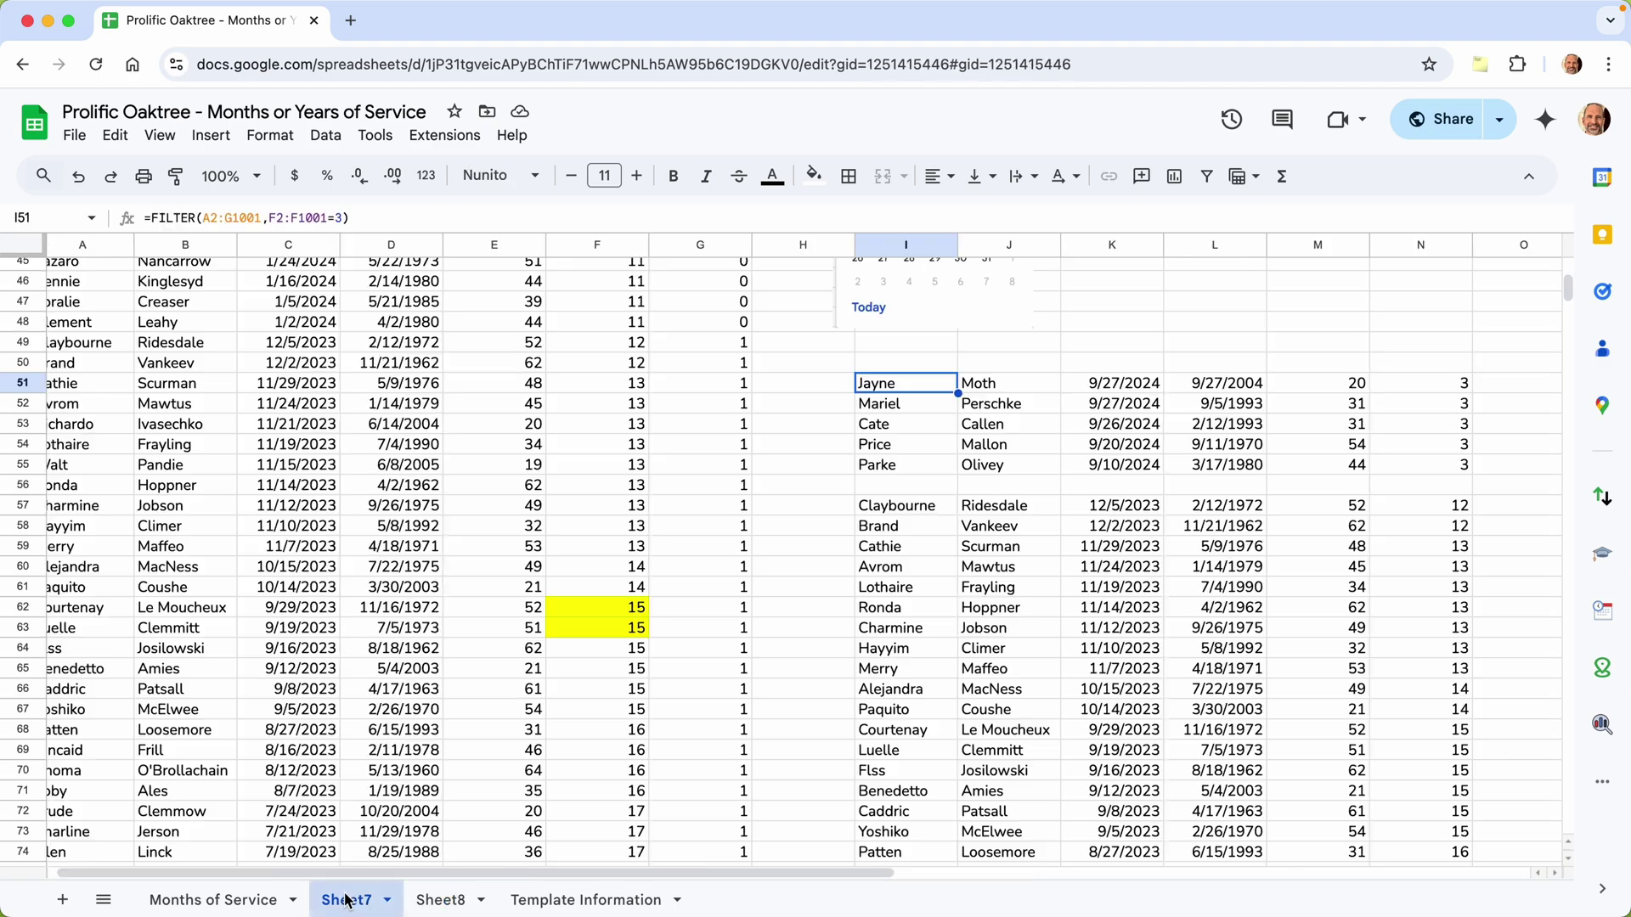
pyautogui.click(921, 509)
pyautogui.doubleClick(403, 219)
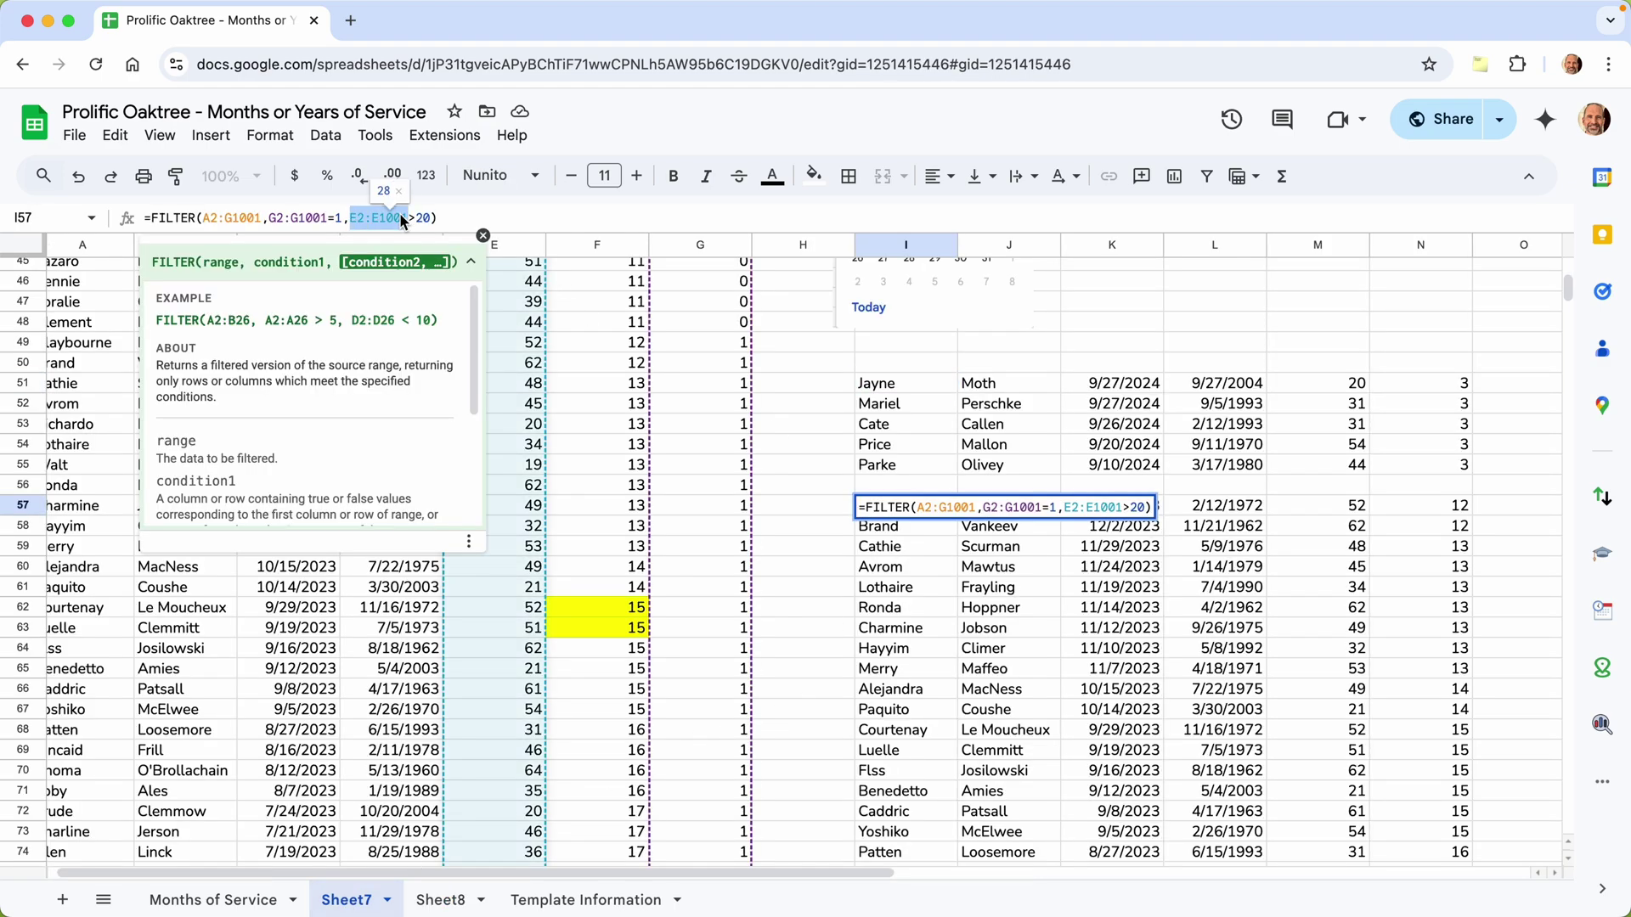
pyautogui.tripleClick(402, 218)
pyautogui.press('super+c')
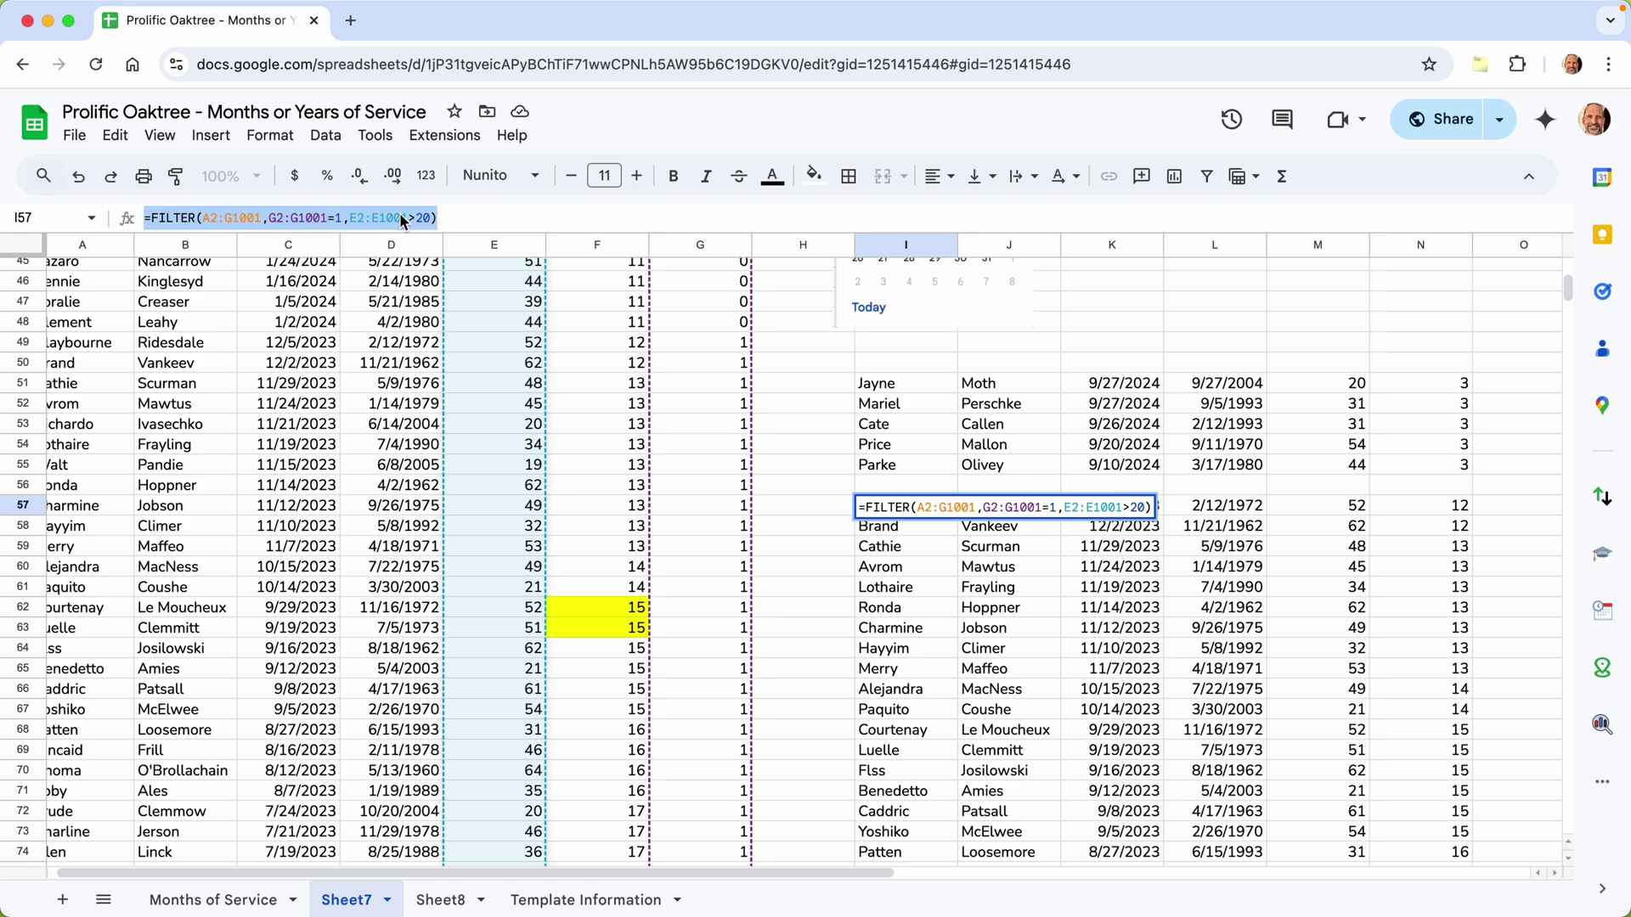
pyautogui.press('Escape')
pyautogui.click(441, 901)
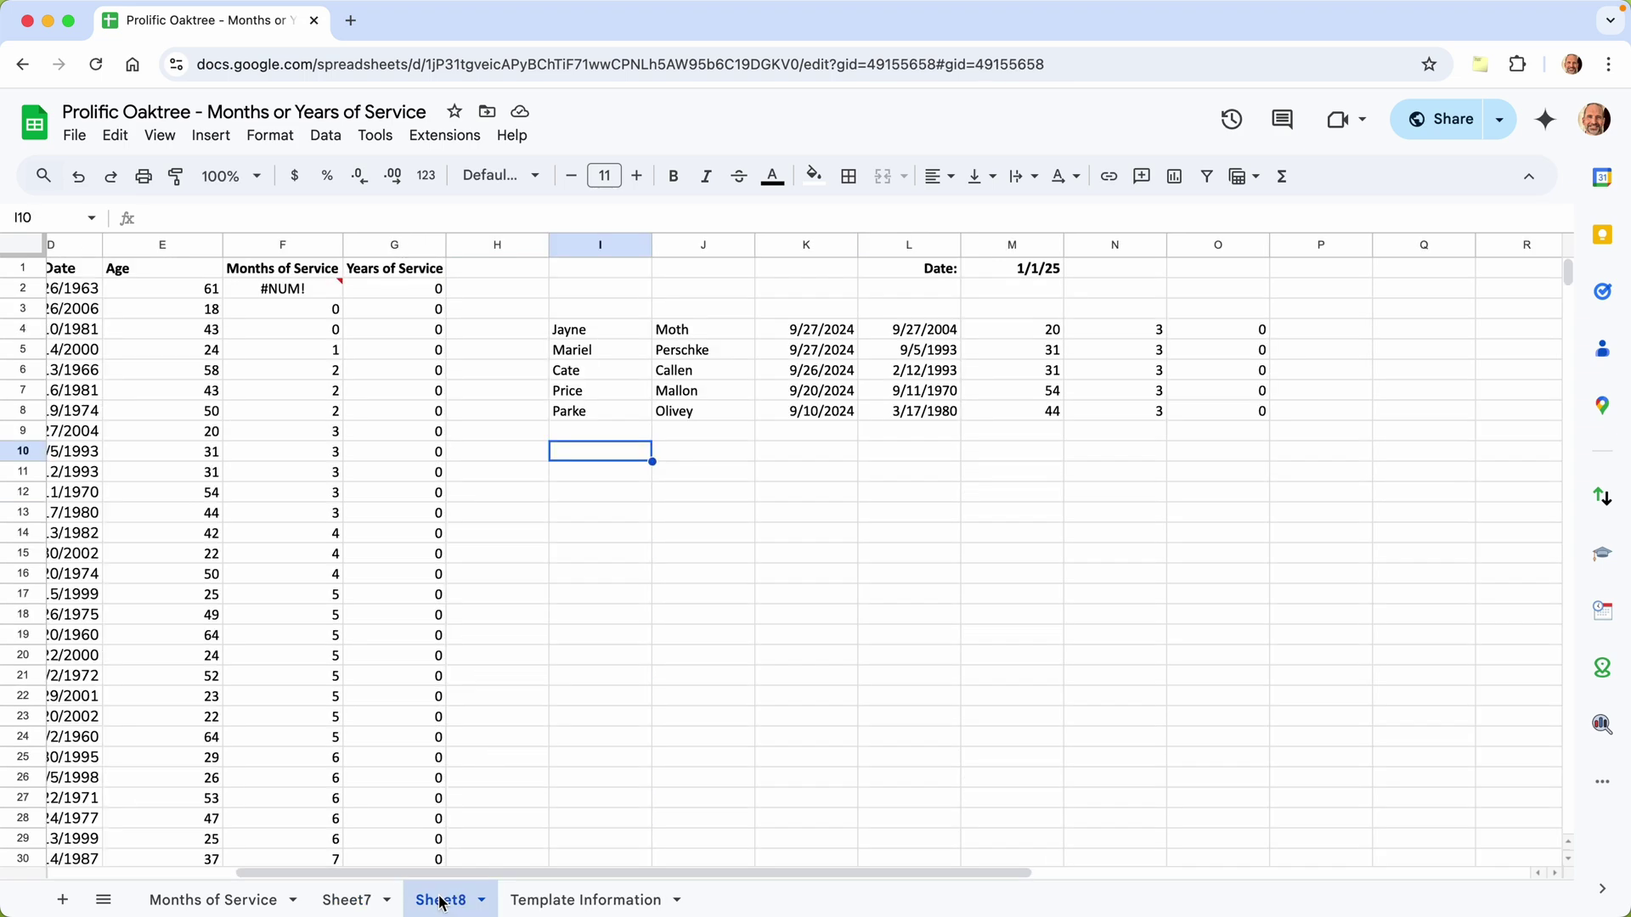
pyautogui.press('super+v')
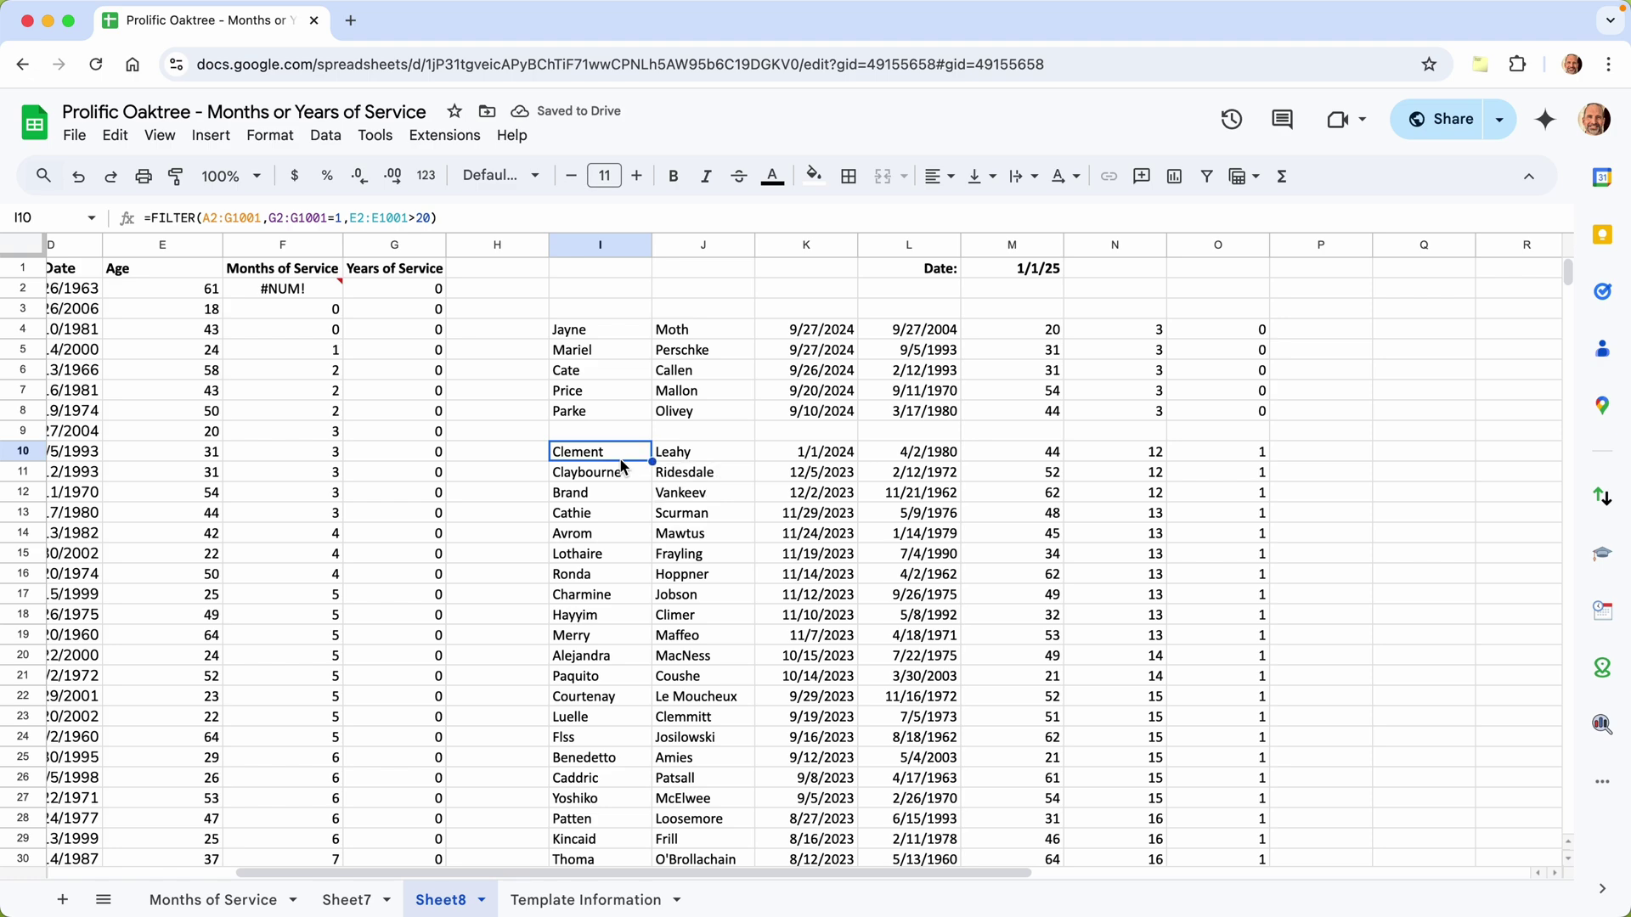
# - Review the I10 formula's 1-year service and age-over-20 conditions without changing it
pyautogui.doubleClick(618, 454)
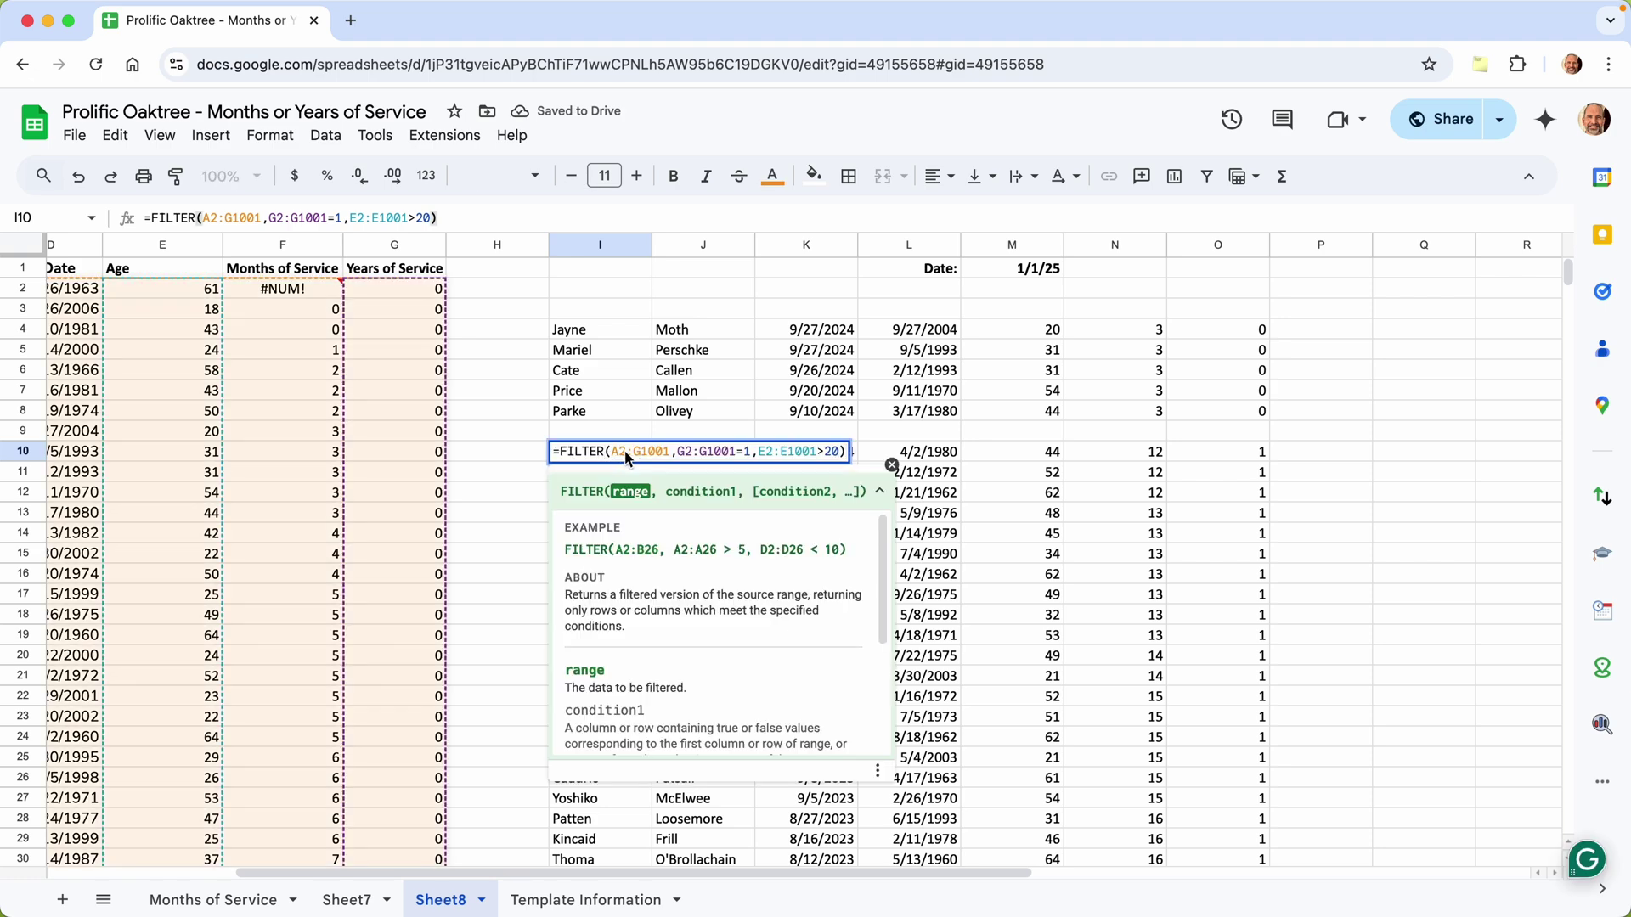
pyautogui.click(686, 457)
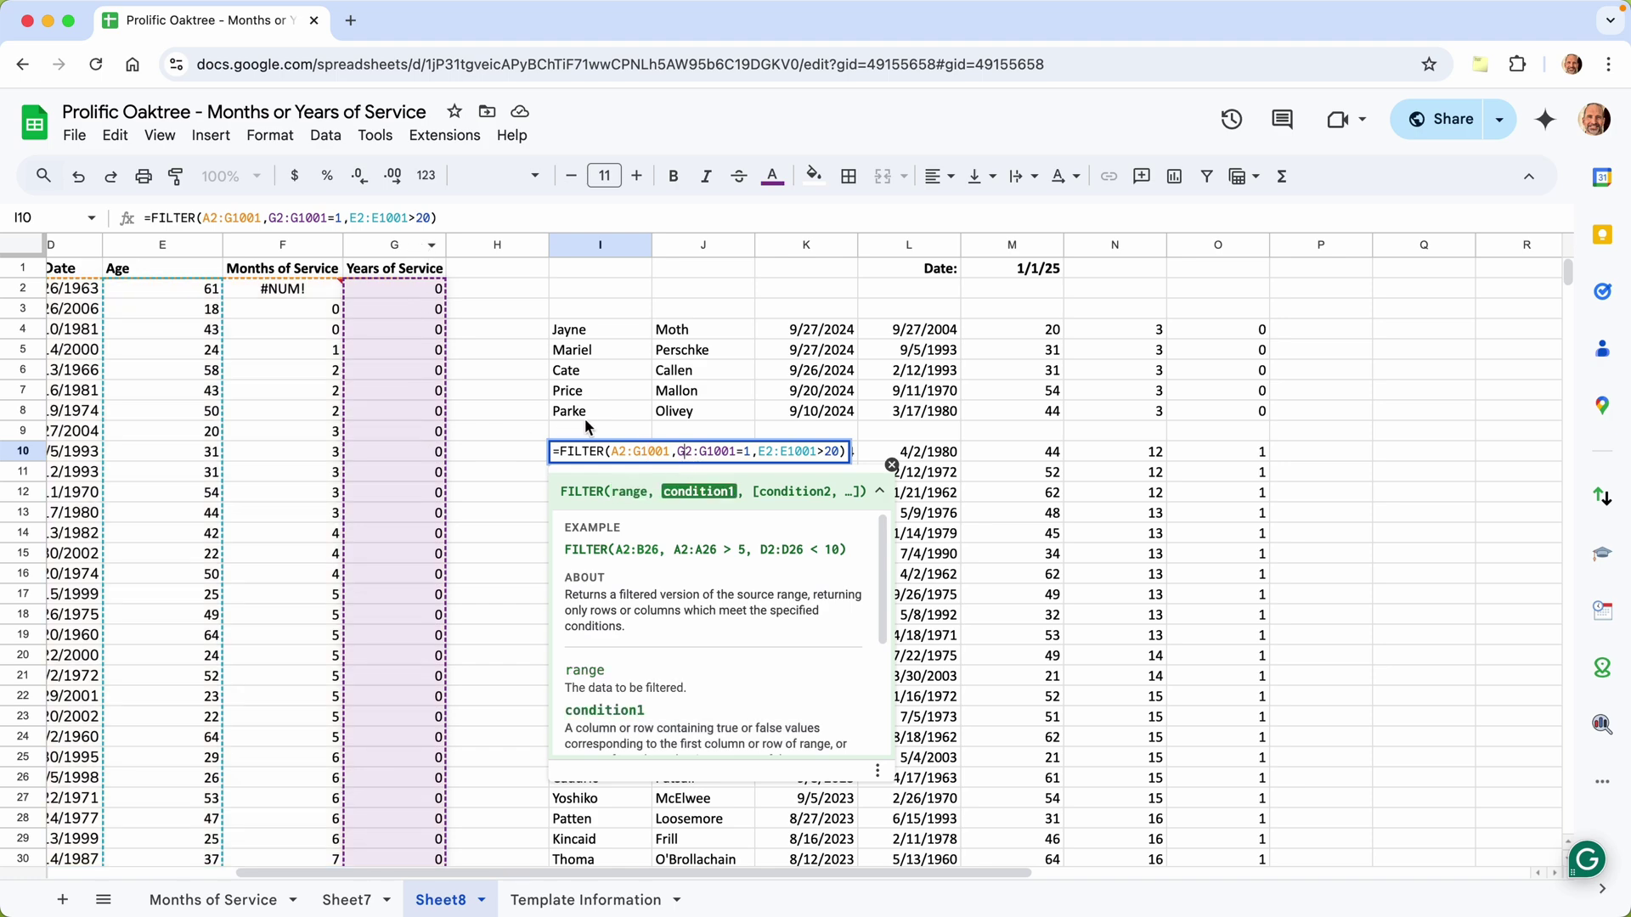
pyautogui.click(744, 455)
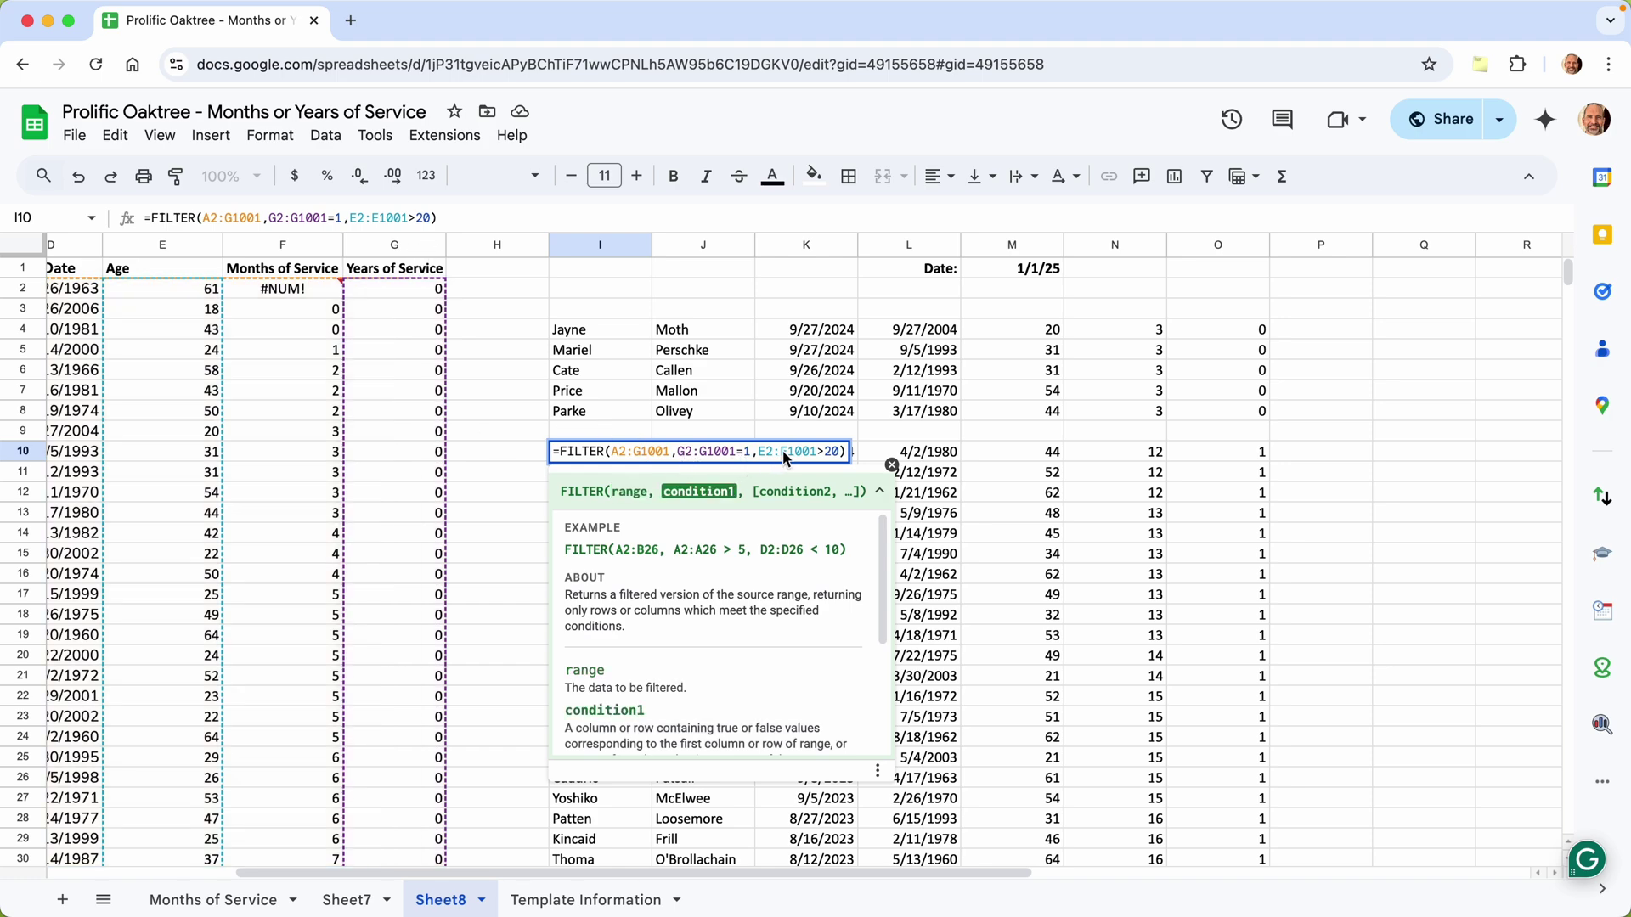
pyautogui.click(785, 459)
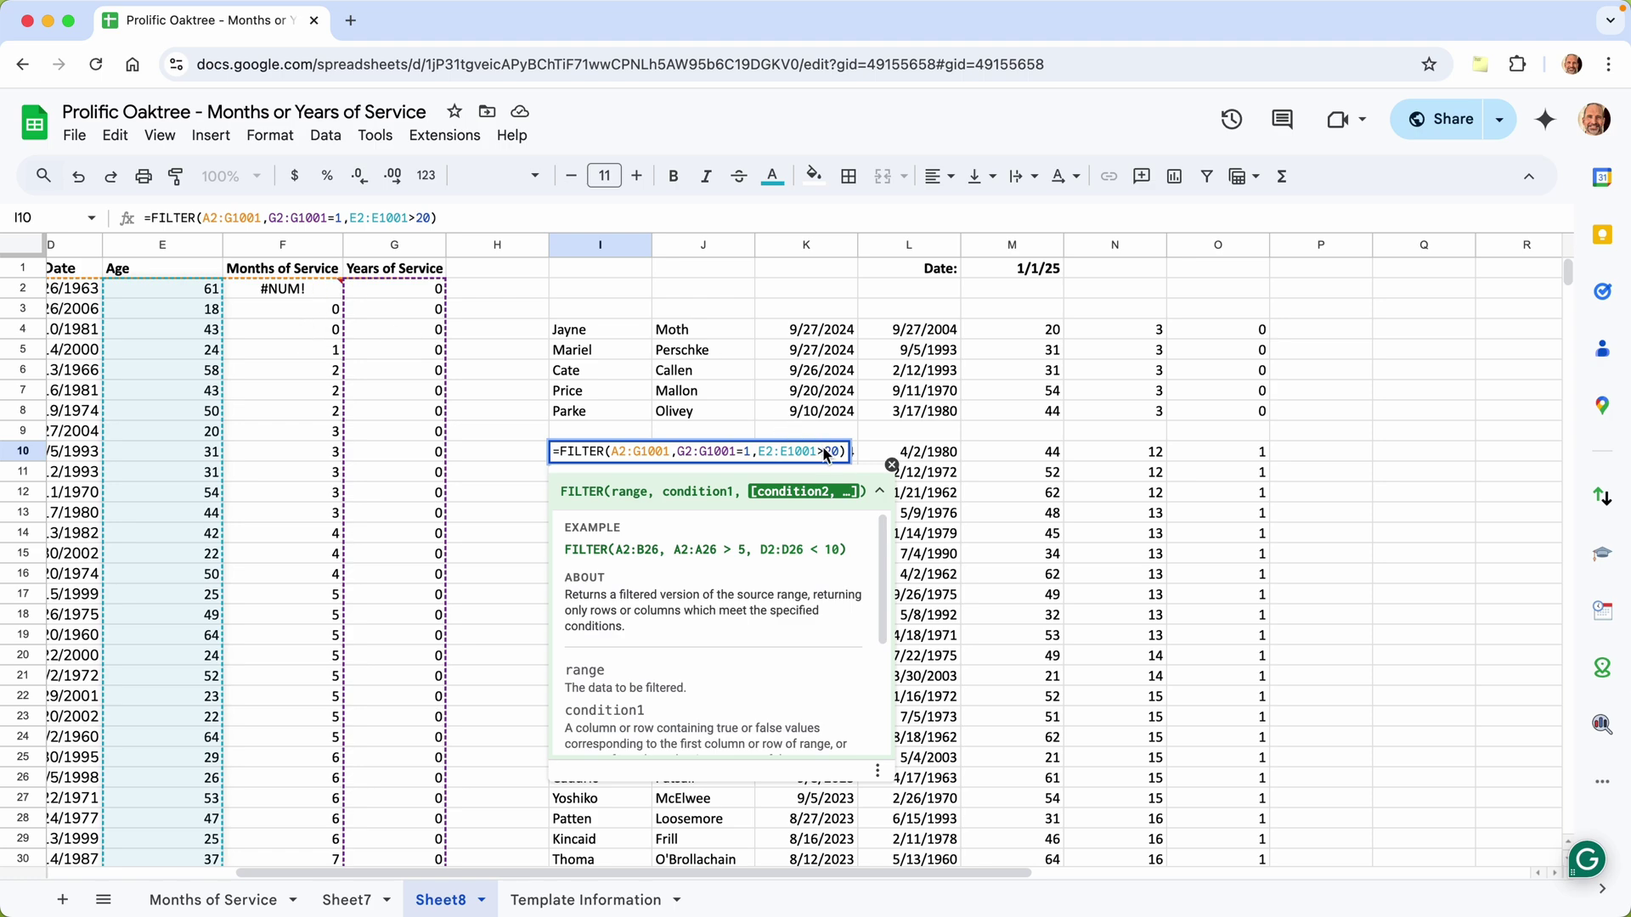
pyautogui.press('Return')
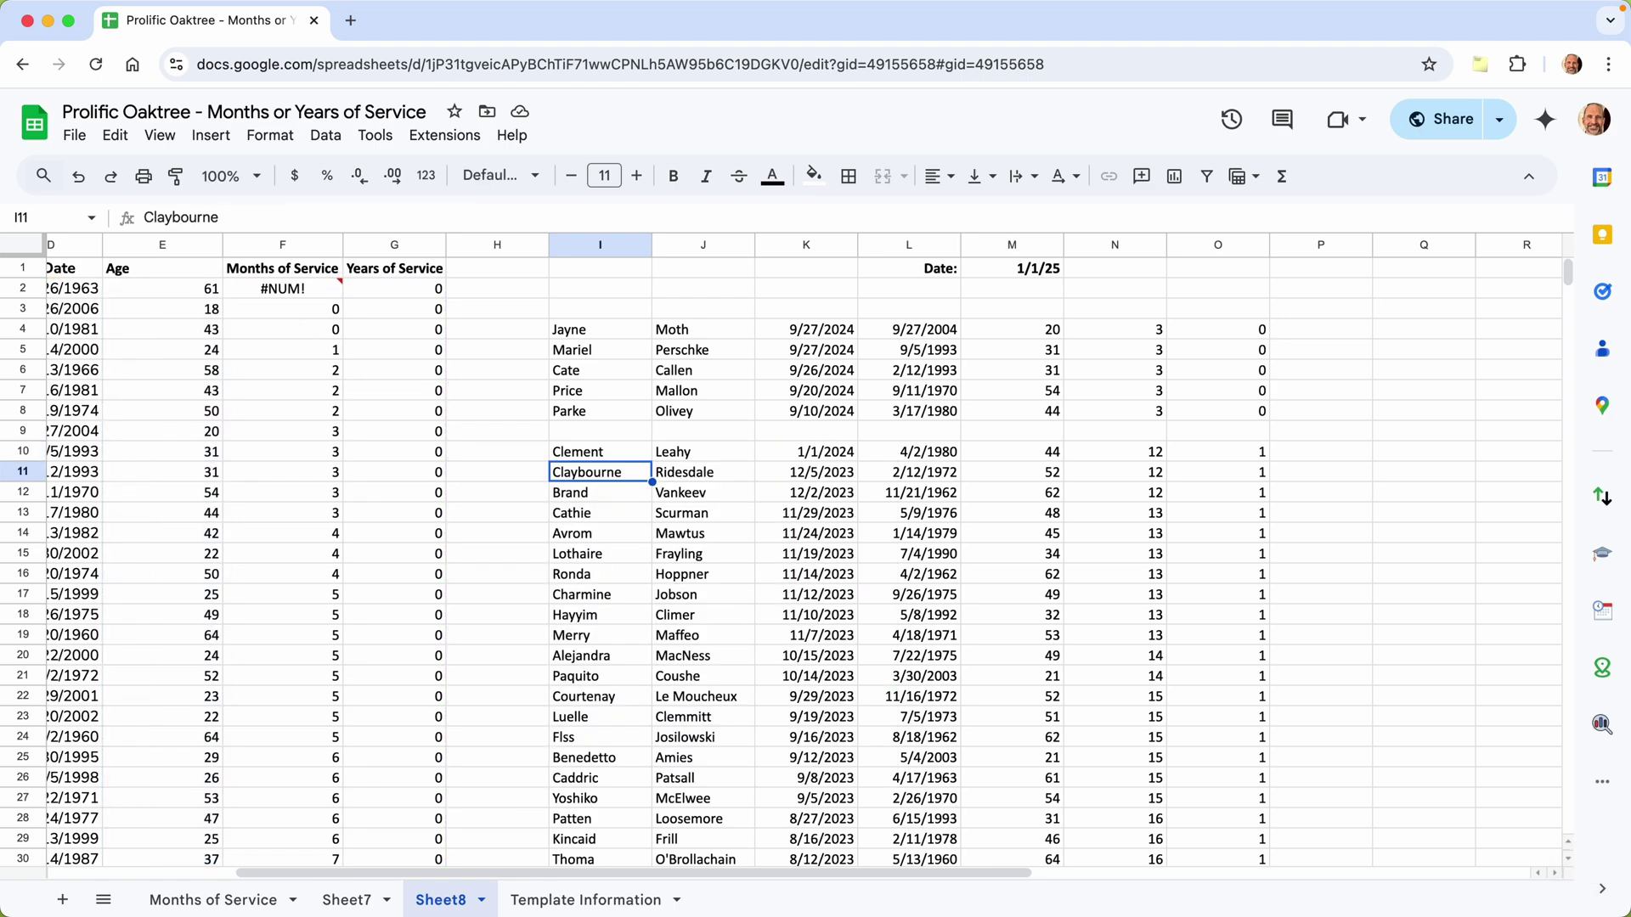
# - Check the ages, months and years of service in the new filtered list
pyautogui.click(1025, 466)
pyautogui.click(1026, 635)
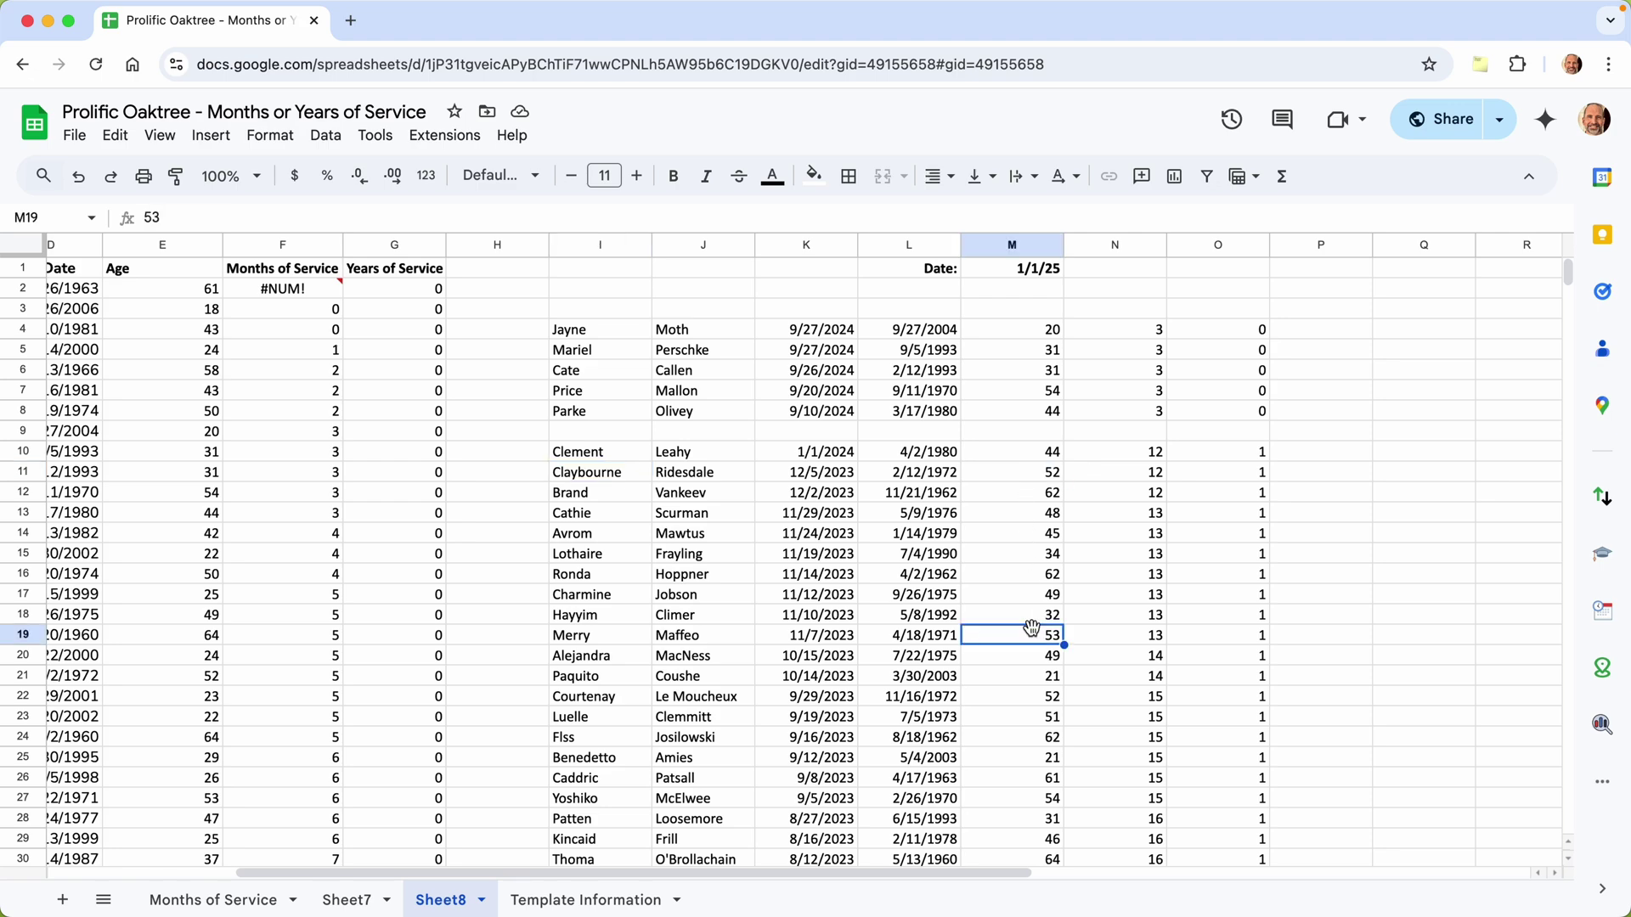
pyautogui.click(1031, 716)
pyautogui.click(1041, 678)
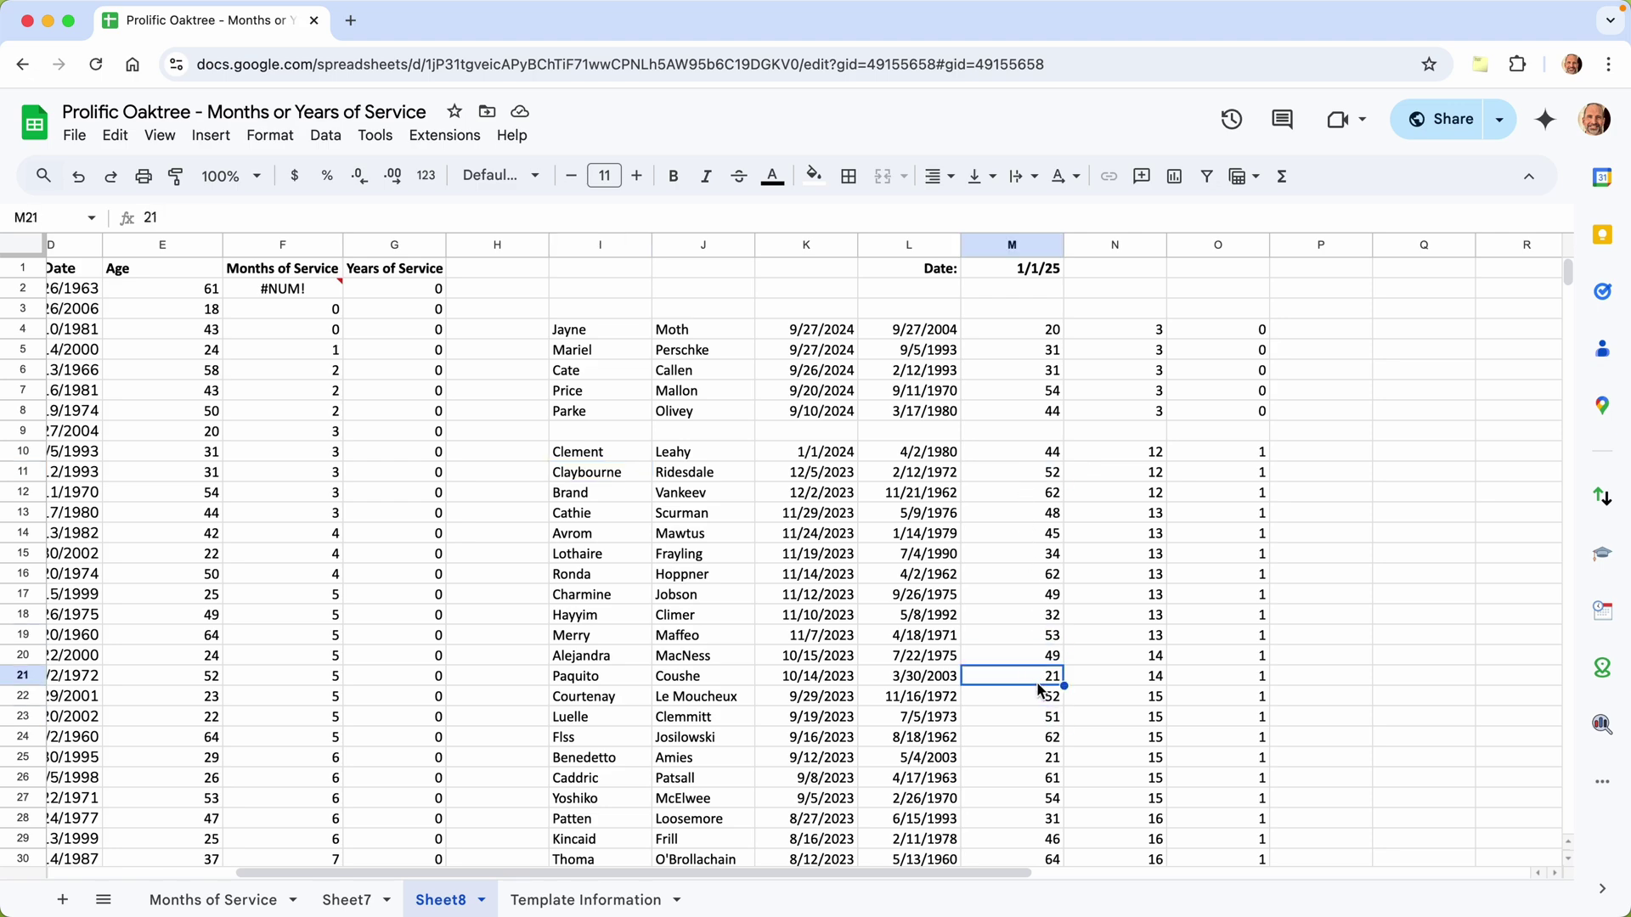
pyautogui.click(1117, 674)
pyautogui.click(1114, 517)
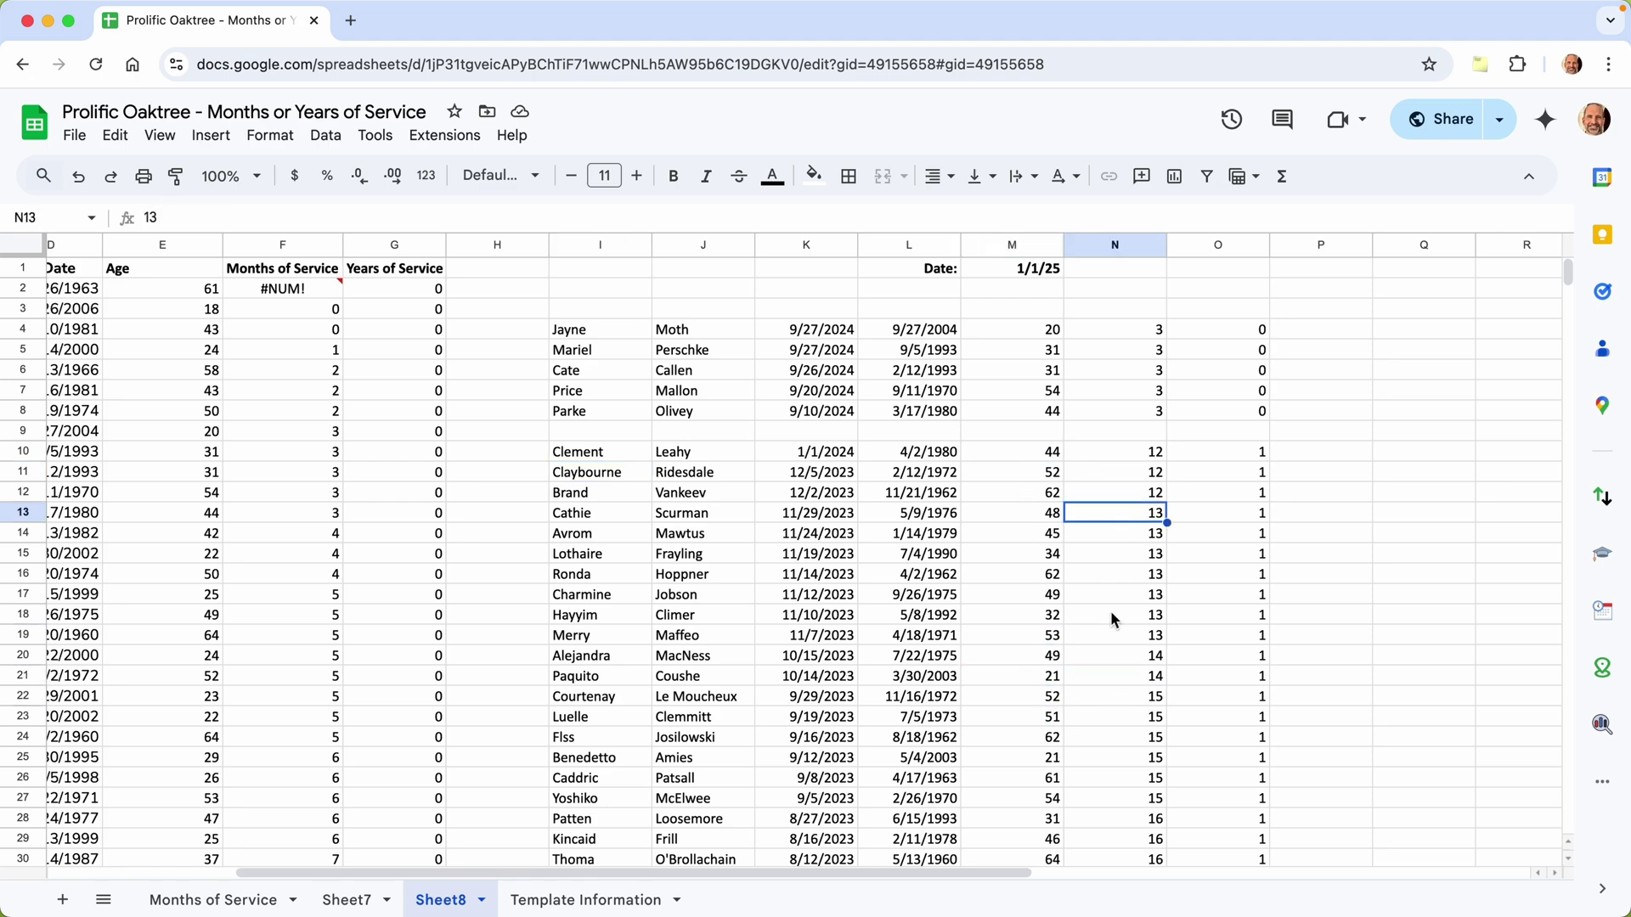
pyautogui.click(1220, 611)
pyautogui.scroll(-15, 1220, 612)
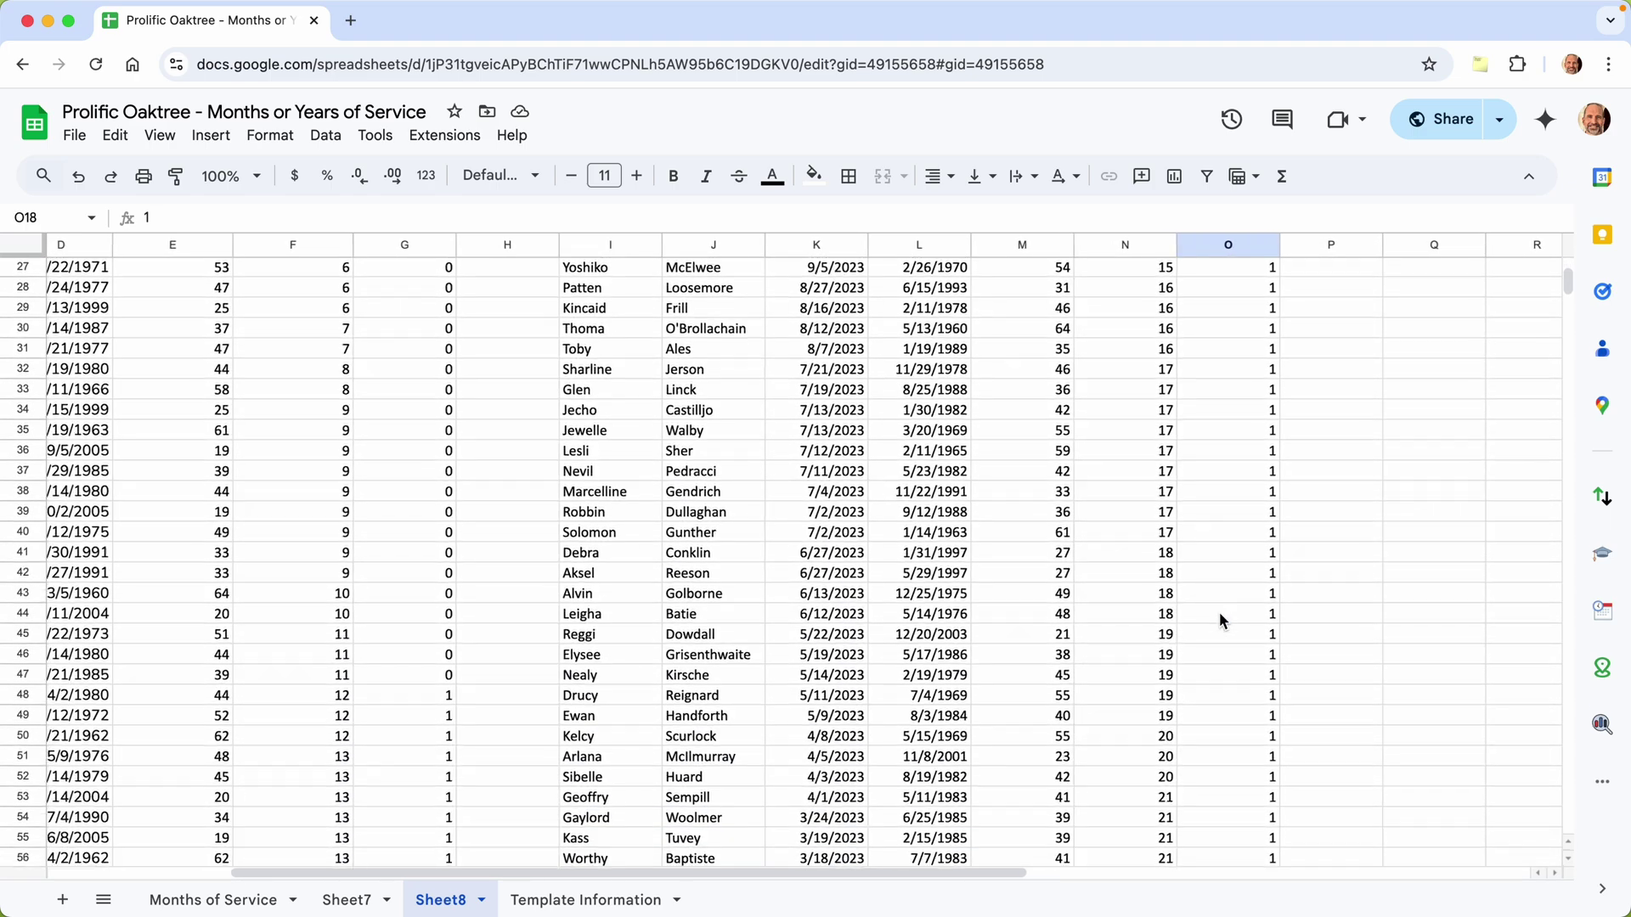
pyautogui.scroll(17, 1220, 611)
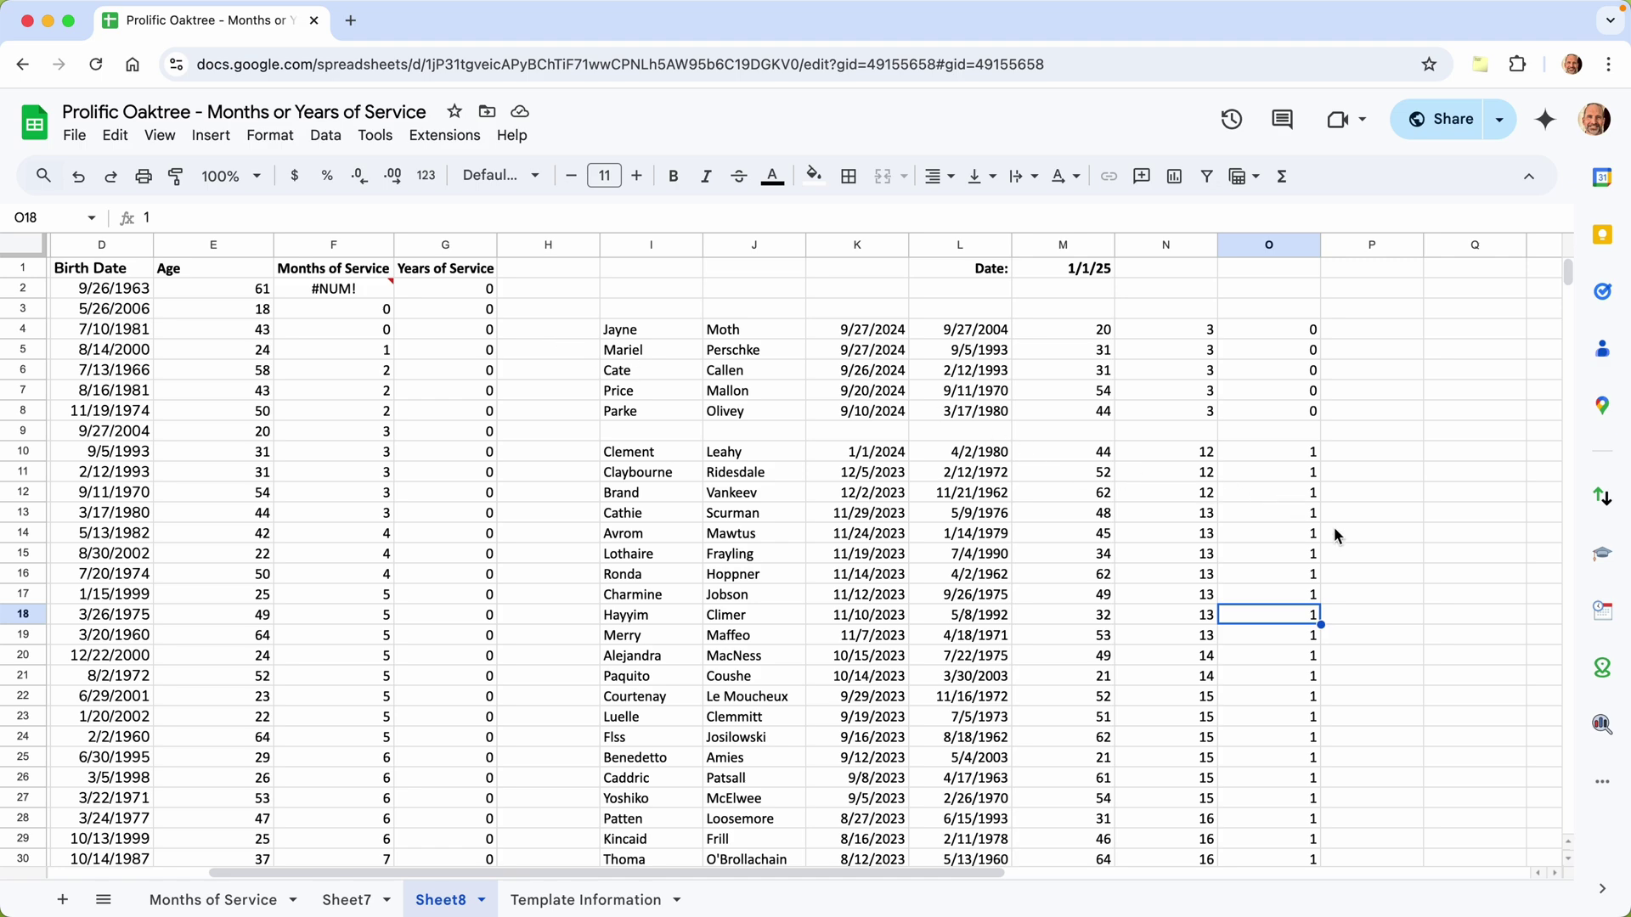
# - In the TIMEDIF add-on, replace Days with Months, Weeks and Seconds as difference units
pyautogui.click(1600, 612)
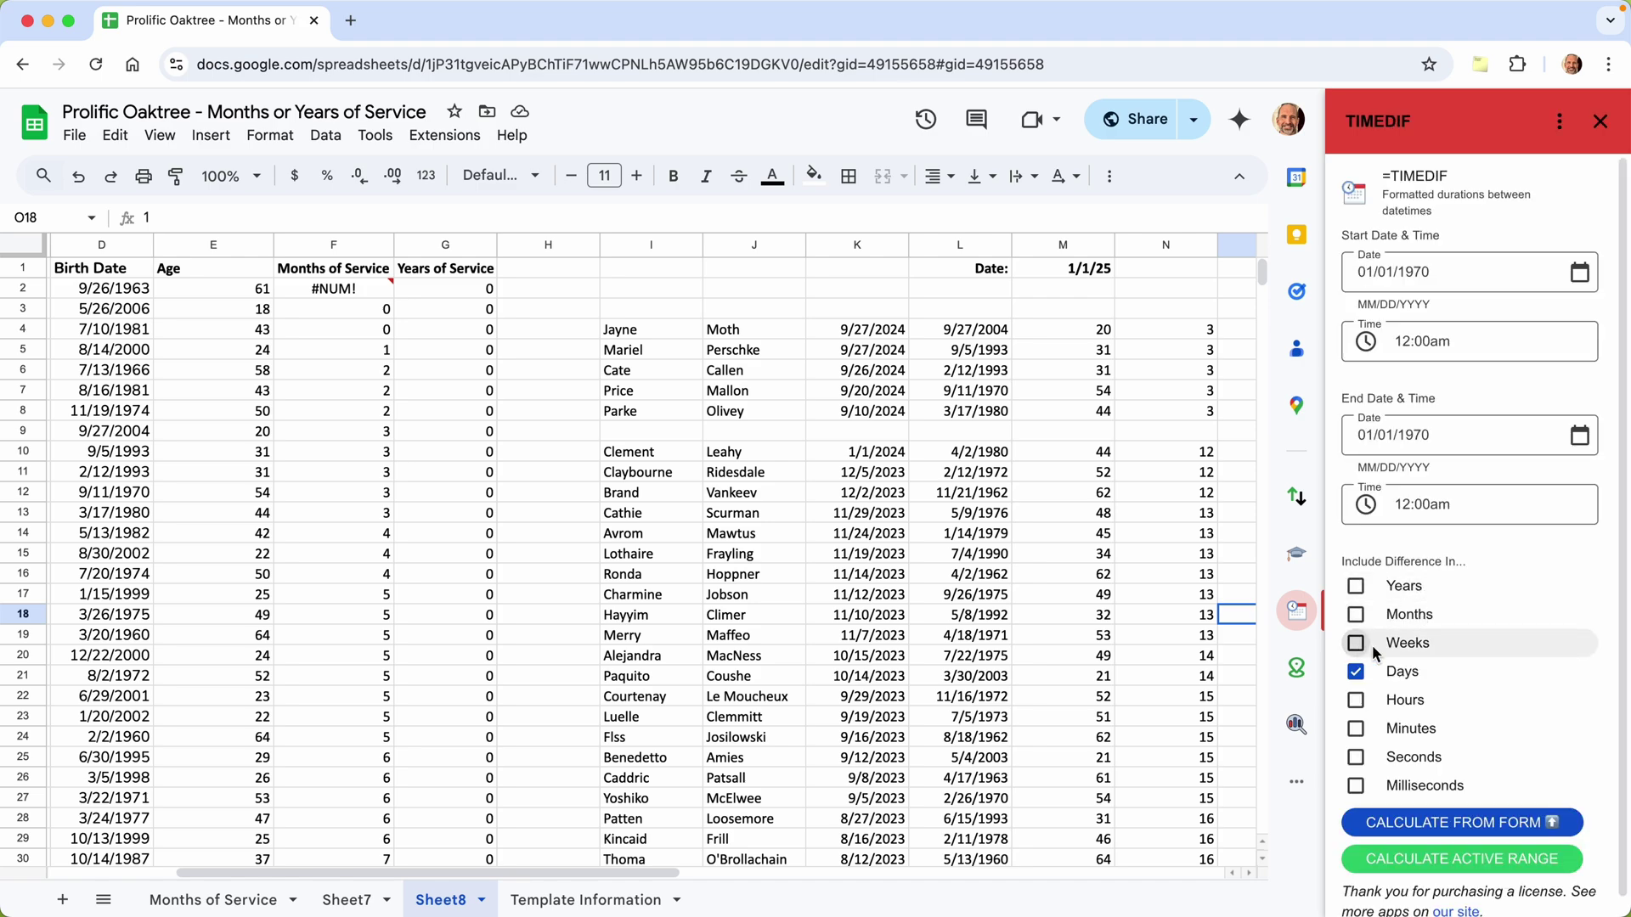
pyautogui.click(1357, 672)
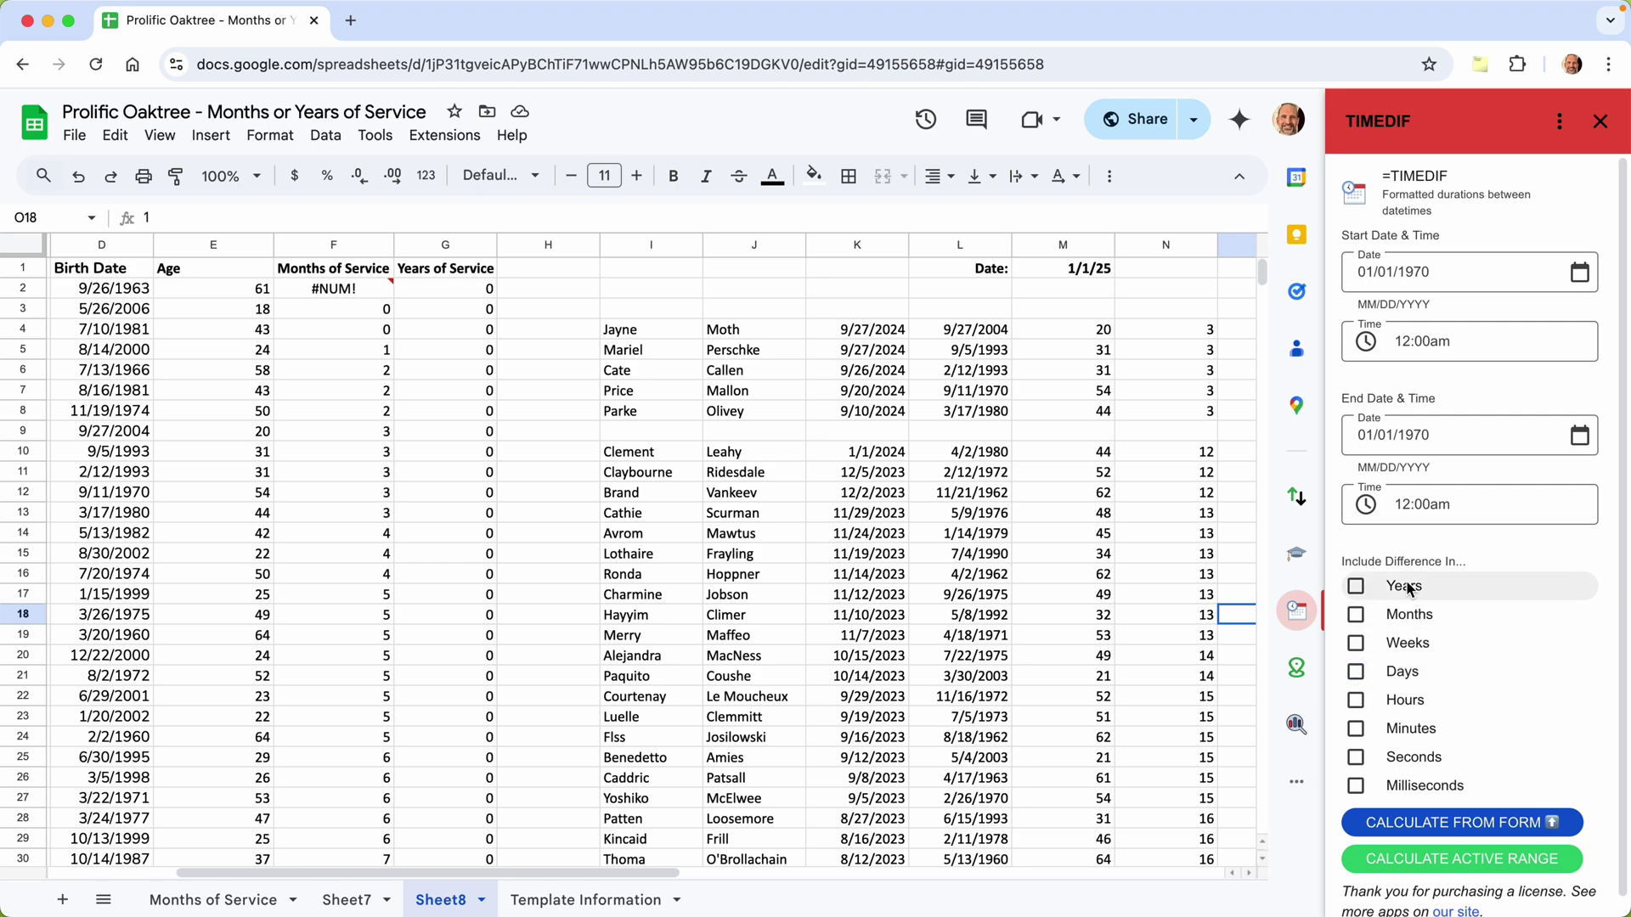
pyautogui.click(1408, 587)
pyautogui.click(1409, 615)
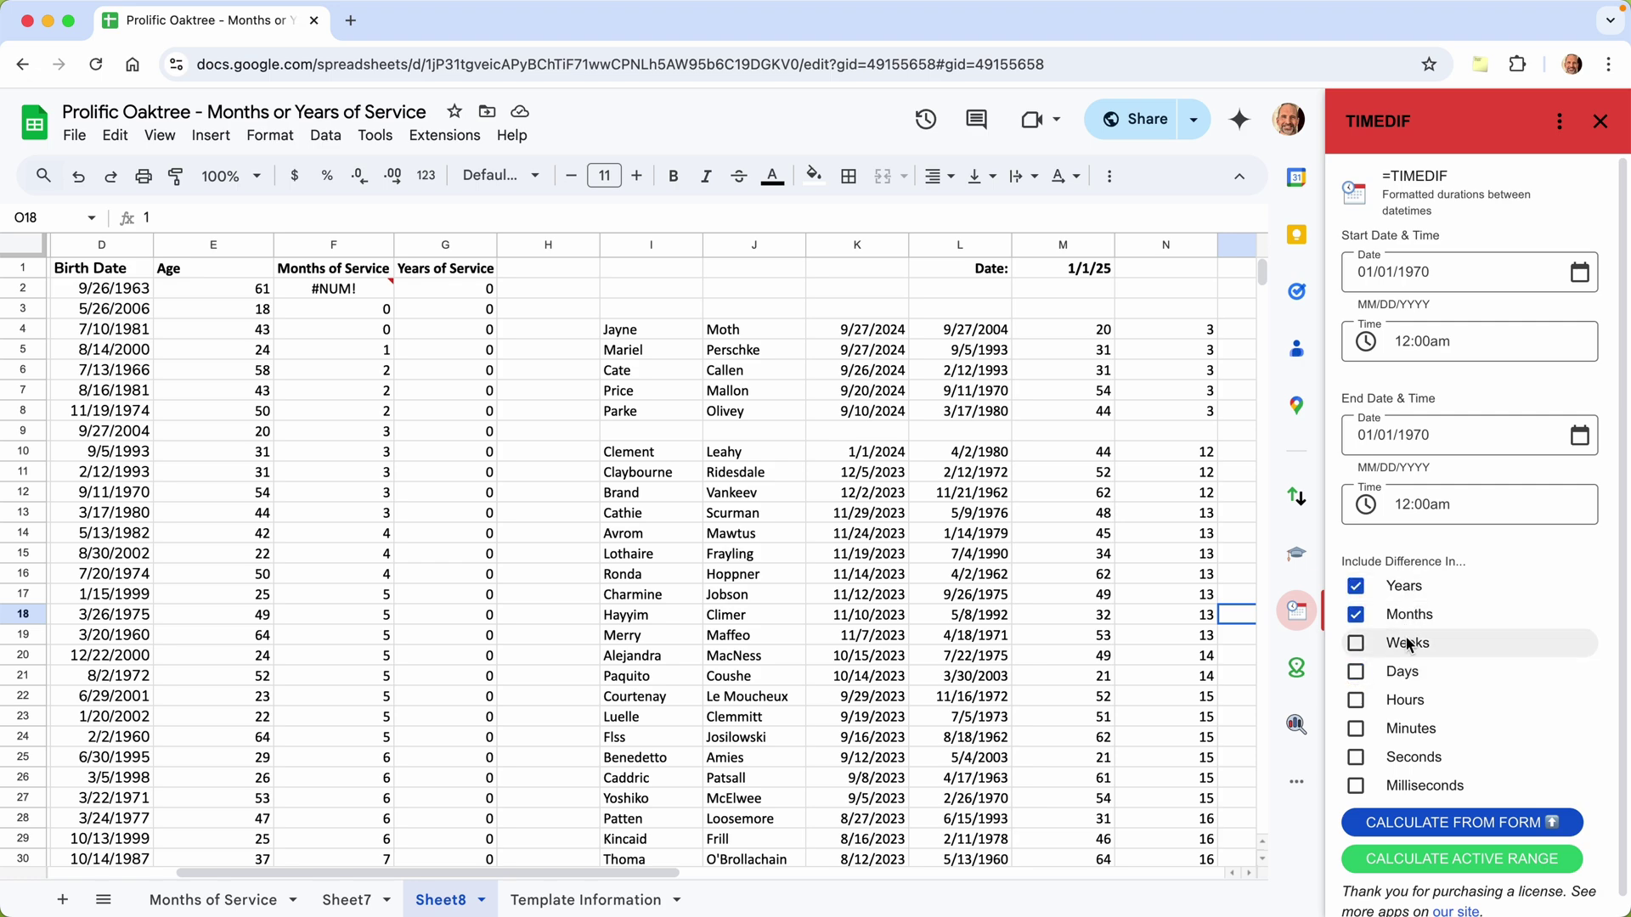
pyautogui.click(1406, 642)
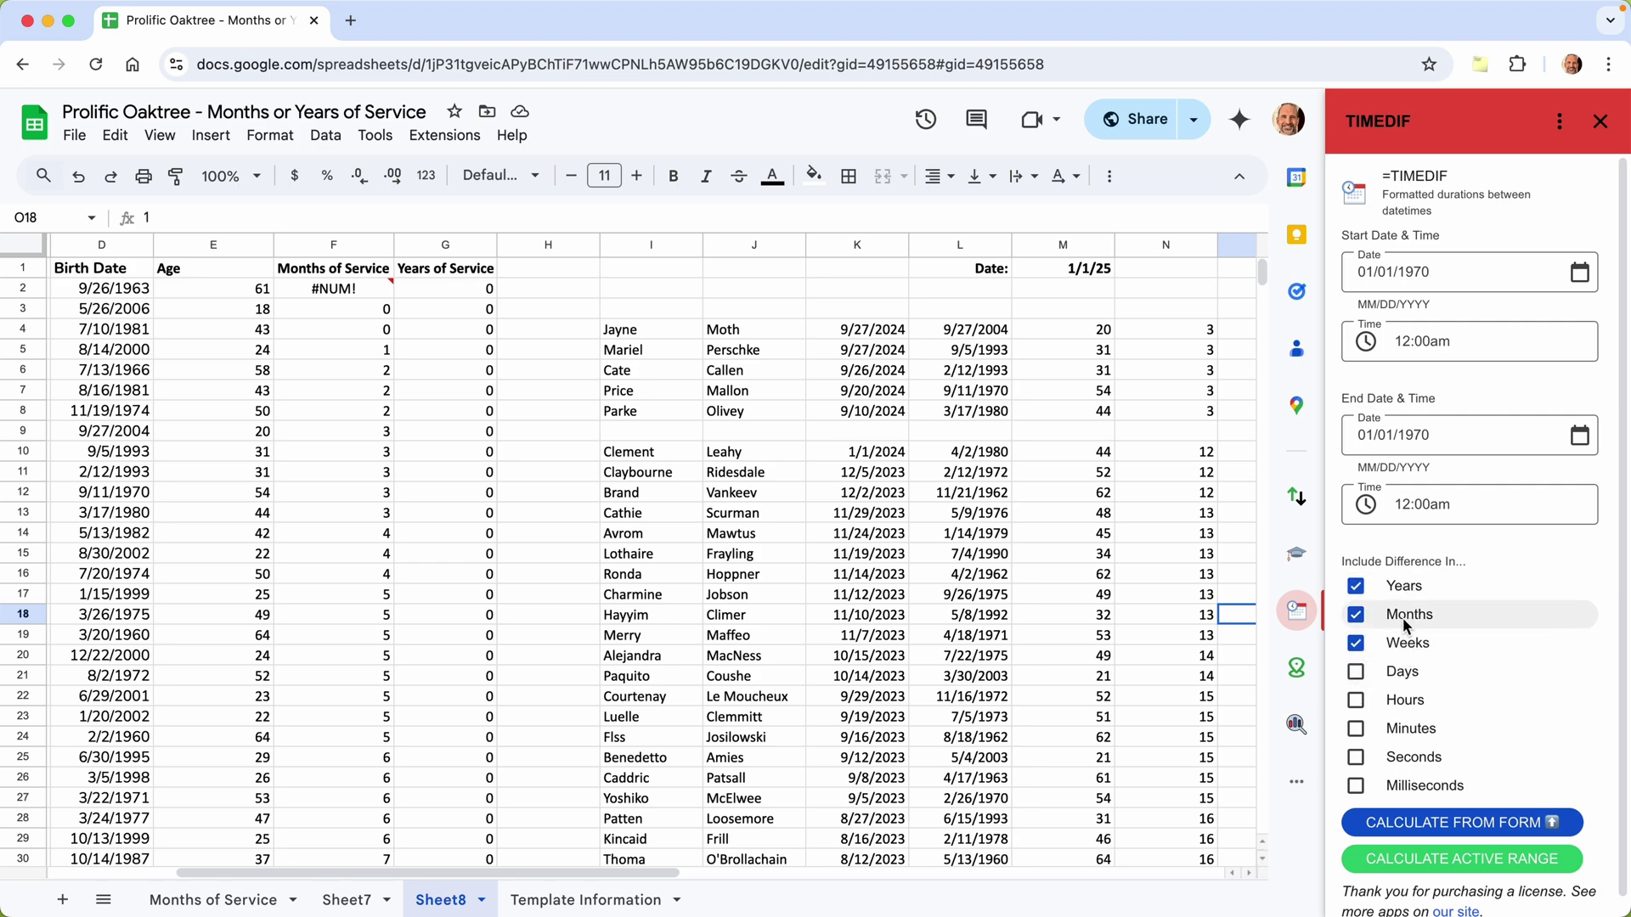
pyautogui.click(1413, 762)
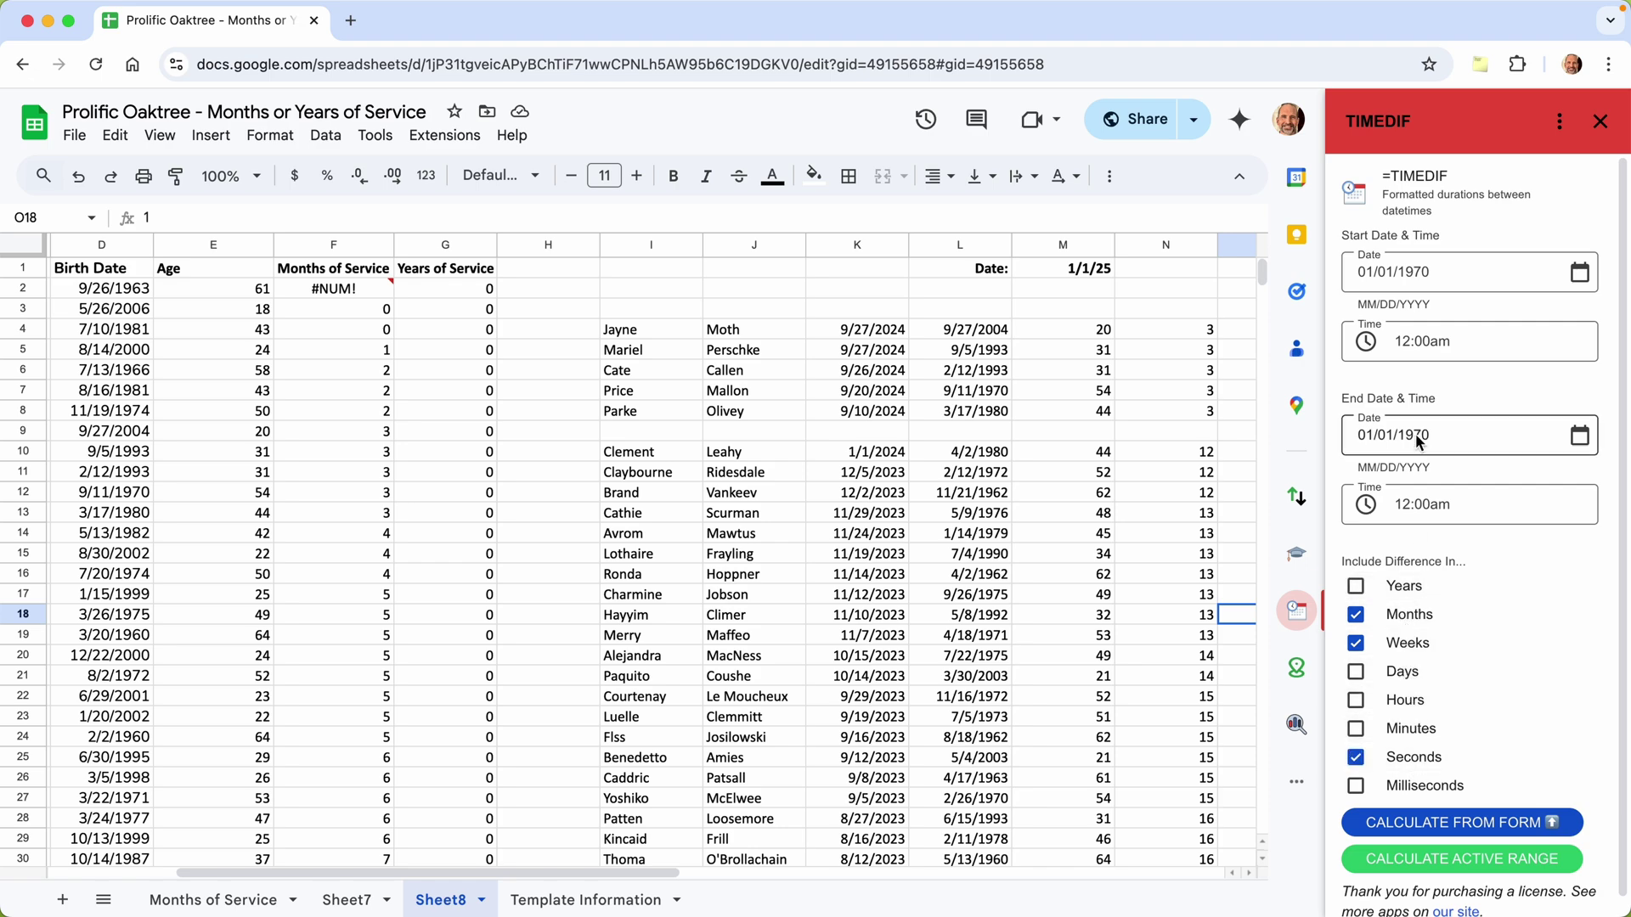